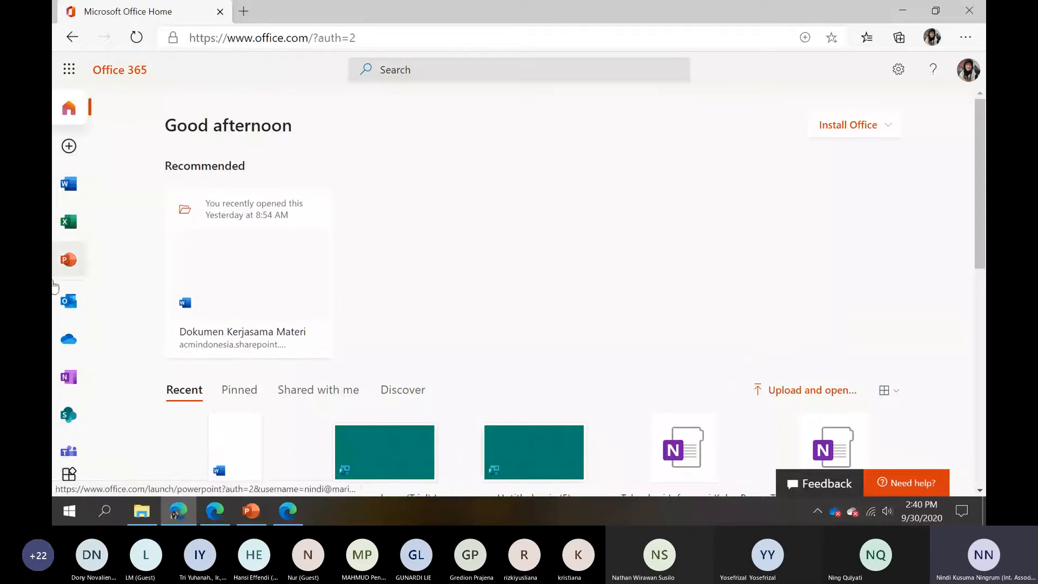
Open SharePoint from the full list of Office 365 apps and look over its start page
left_click(66, 476)
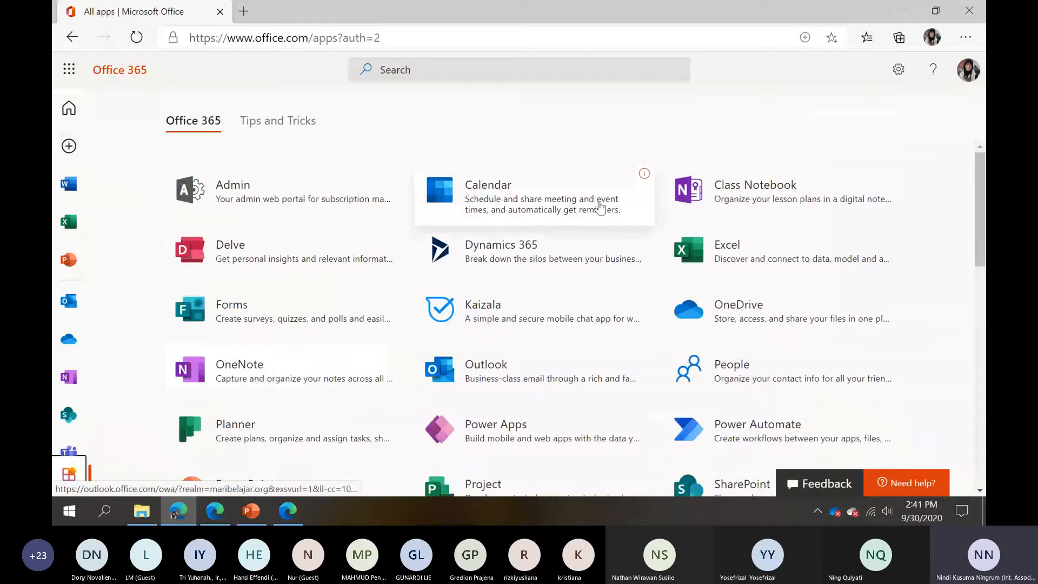
scroll(630, 278, "down", 2)
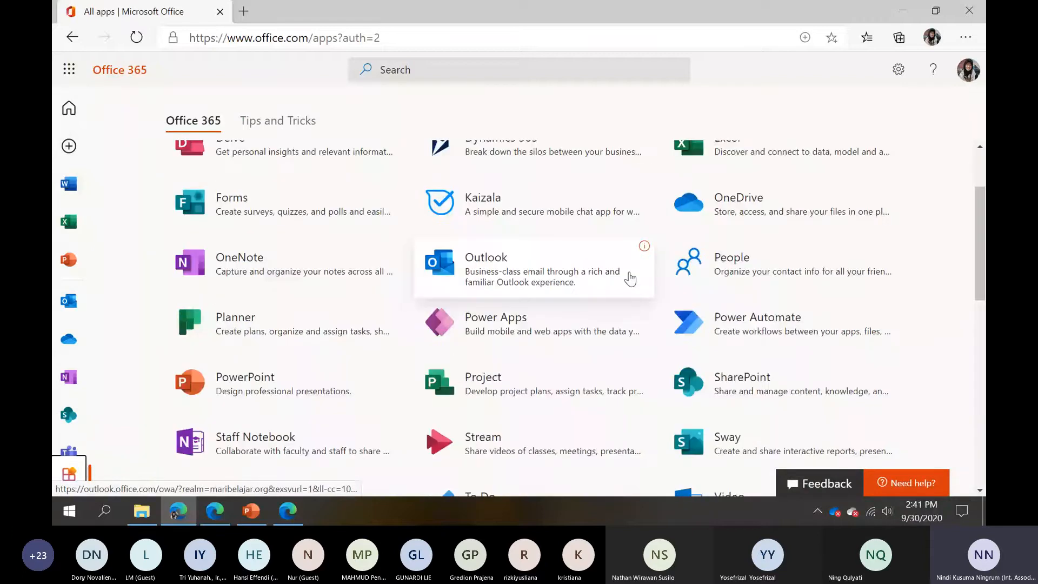
scroll(630, 278, "down", 4)
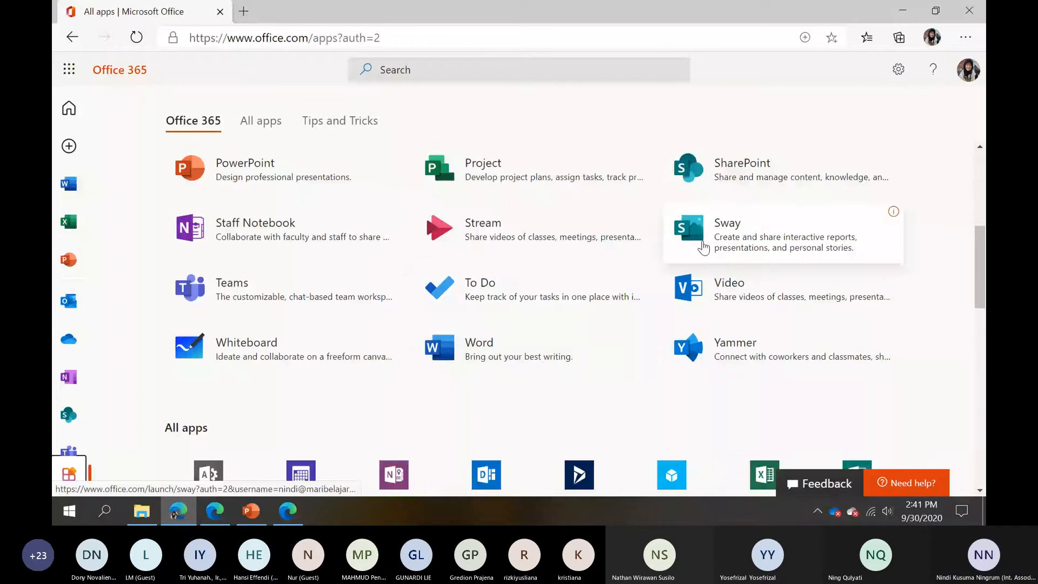
left_click(724, 176)
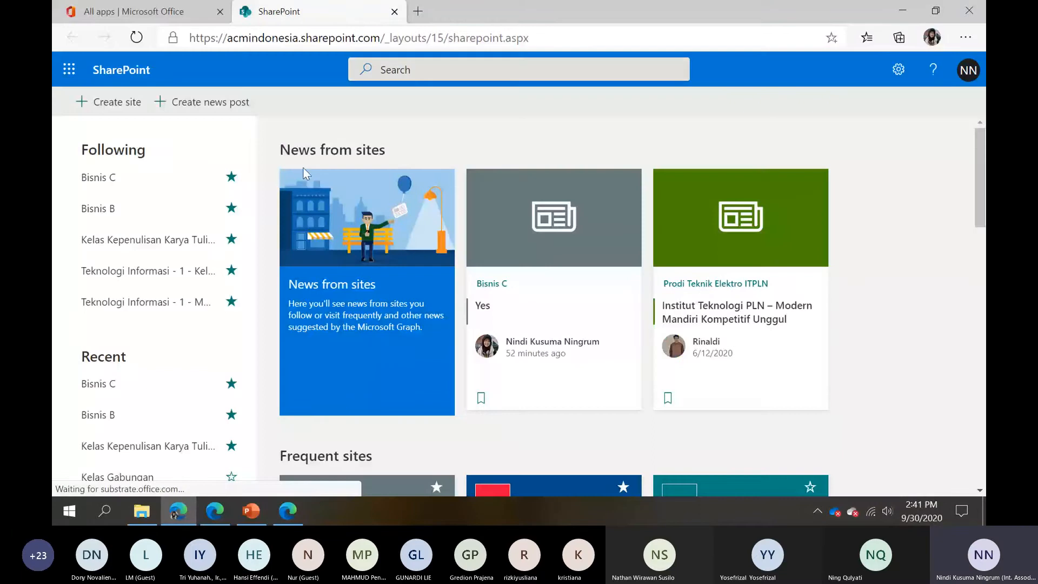
scroll(141, 209, "down", 3)
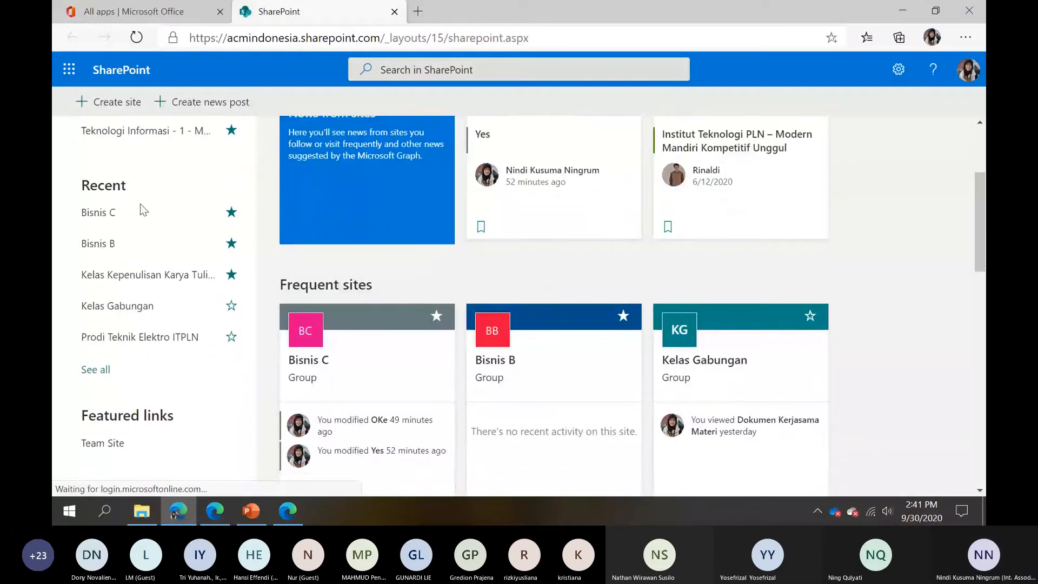
scroll(140, 209, "up", 3)
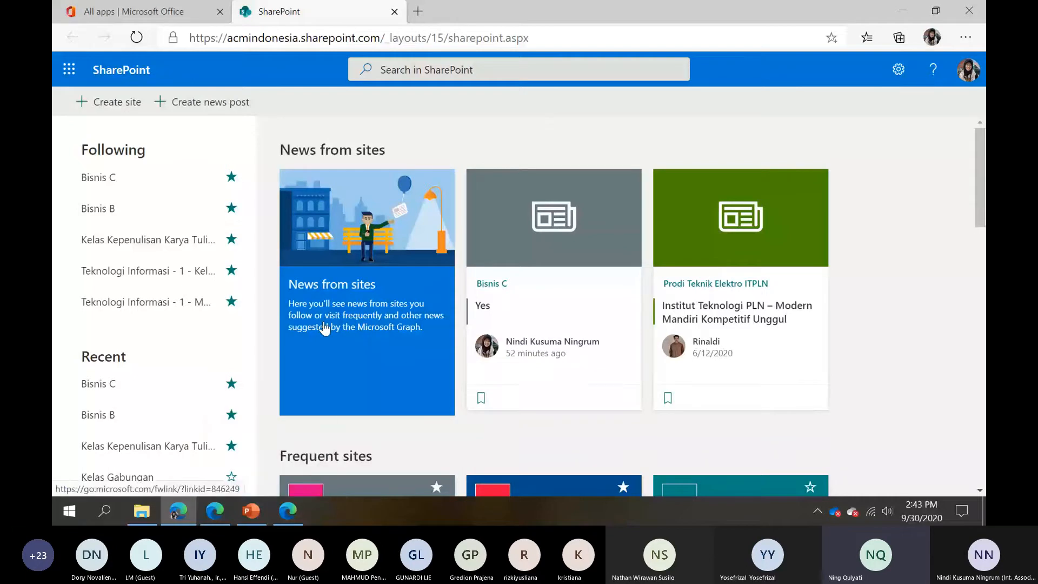
Open Microsoft Teams in its own browser tab from the Office 365 apps page
mouse_move(178, 510)
left_click(221, 481)
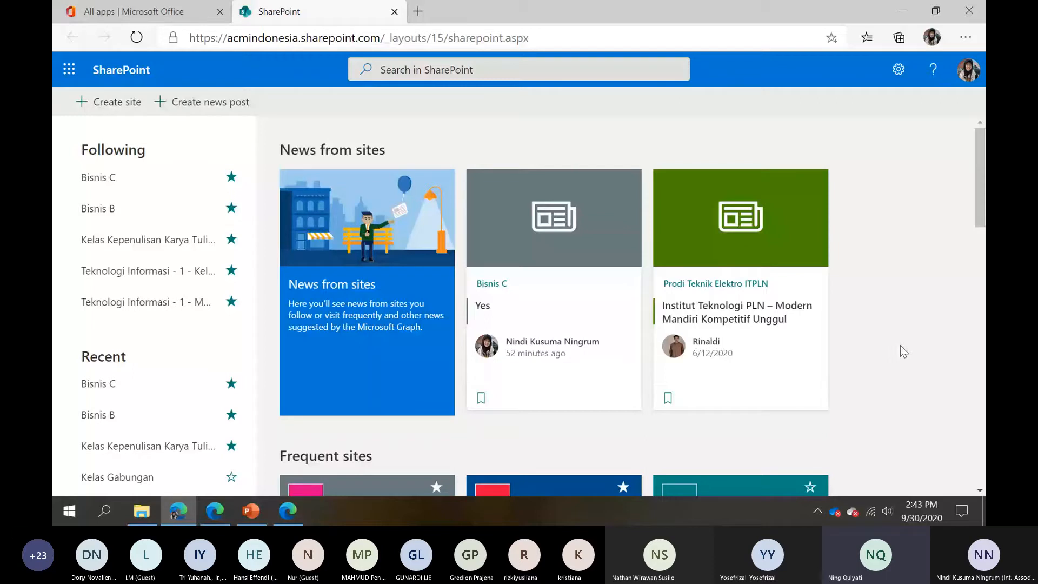
left_click(151, 5)
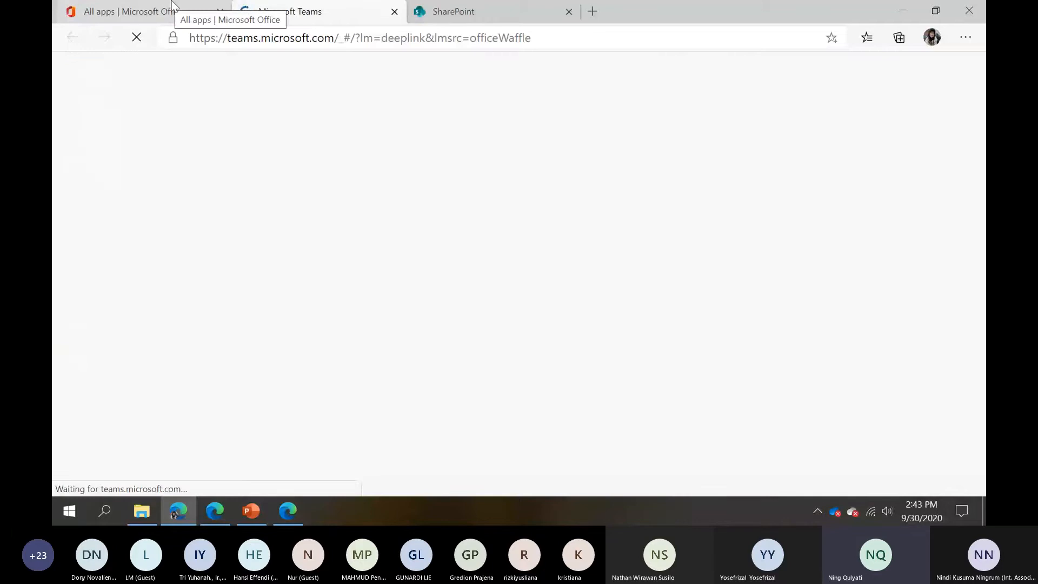
left_click(514, 12)
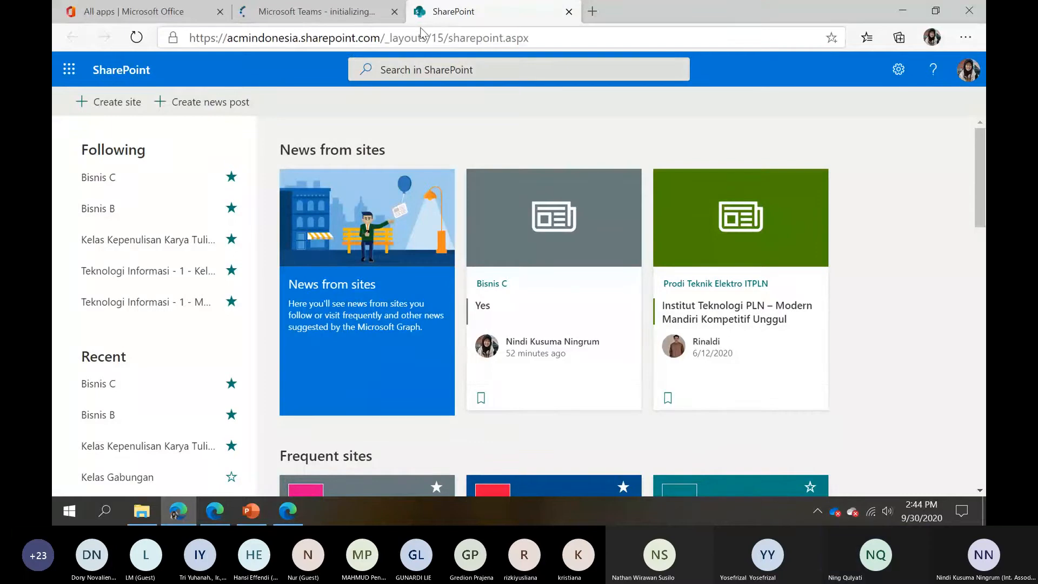
left_click(344, 16)
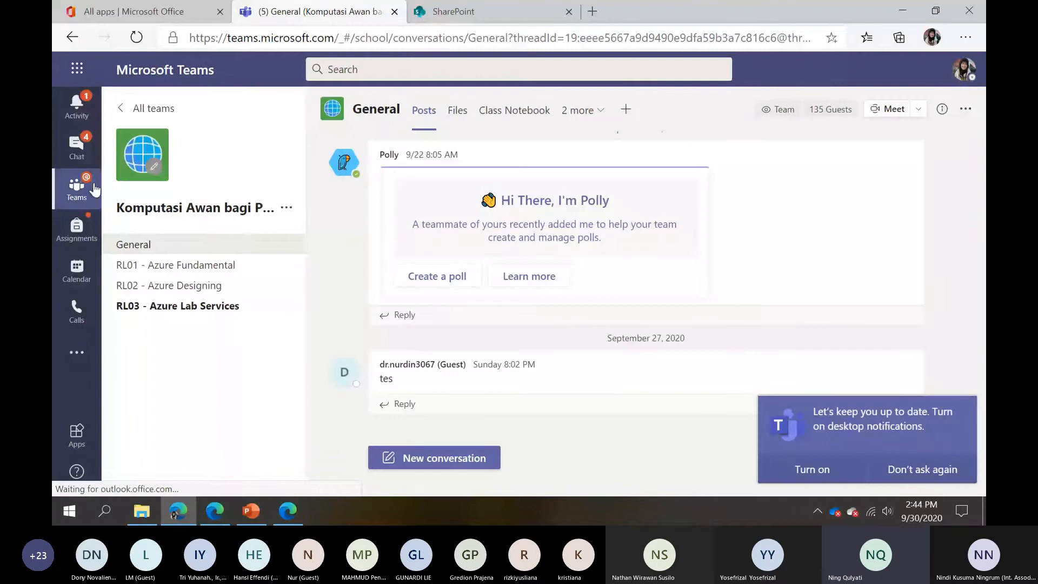
Start creating a new team of the Class type in Microsoft Teams
left_click(80, 193)
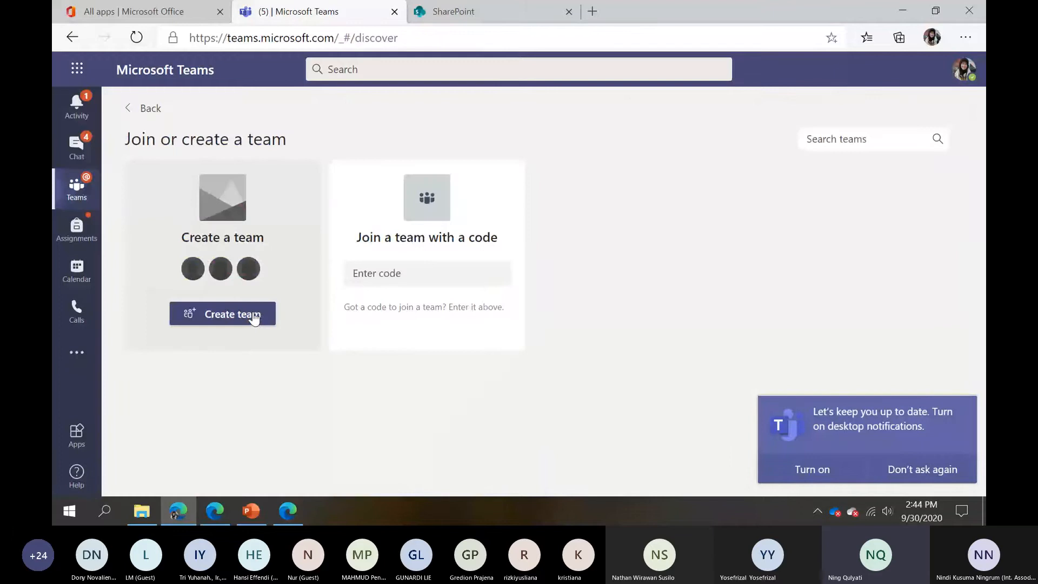
left_click(254, 318)
left_click(684, 276)
left_click(516, 251)
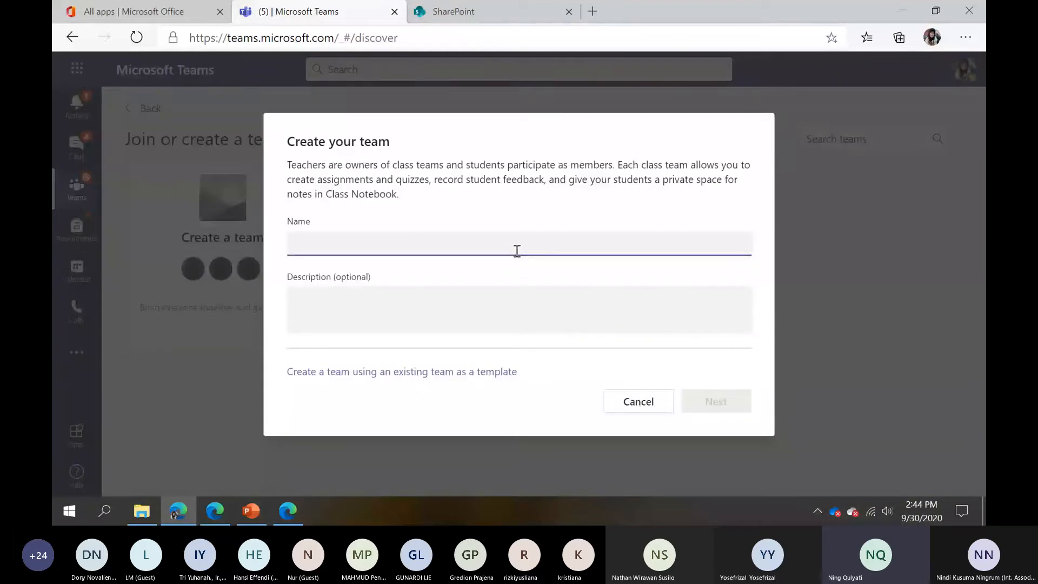
Name the new class team Koordinasi Bisnis X and create it
type("kOO")
key("BackSpace")
key("BackSpace")
key("BackSpace")
type("Koordinasi Bisn")
key("BackSpace")
key("BackSpace")
key("BackSpace")
type("isi")
key("BackSpace")
type("nis")
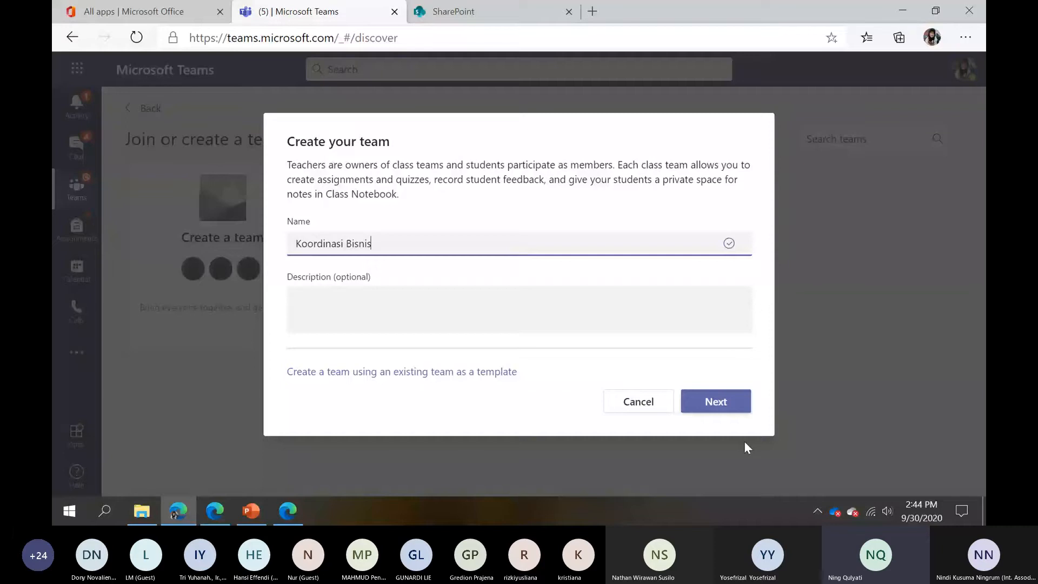
type(" X")
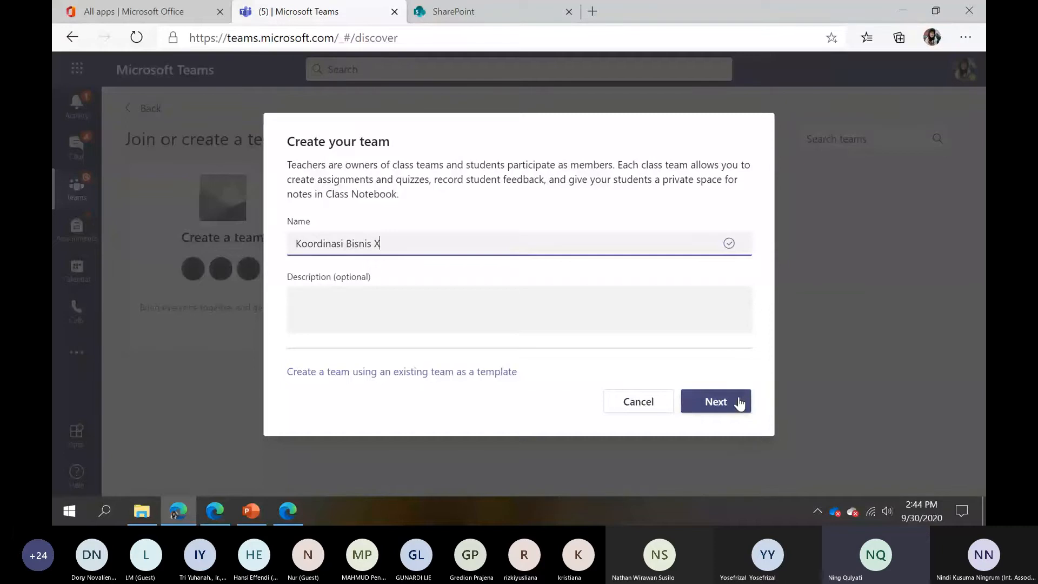
left_click(739, 400)
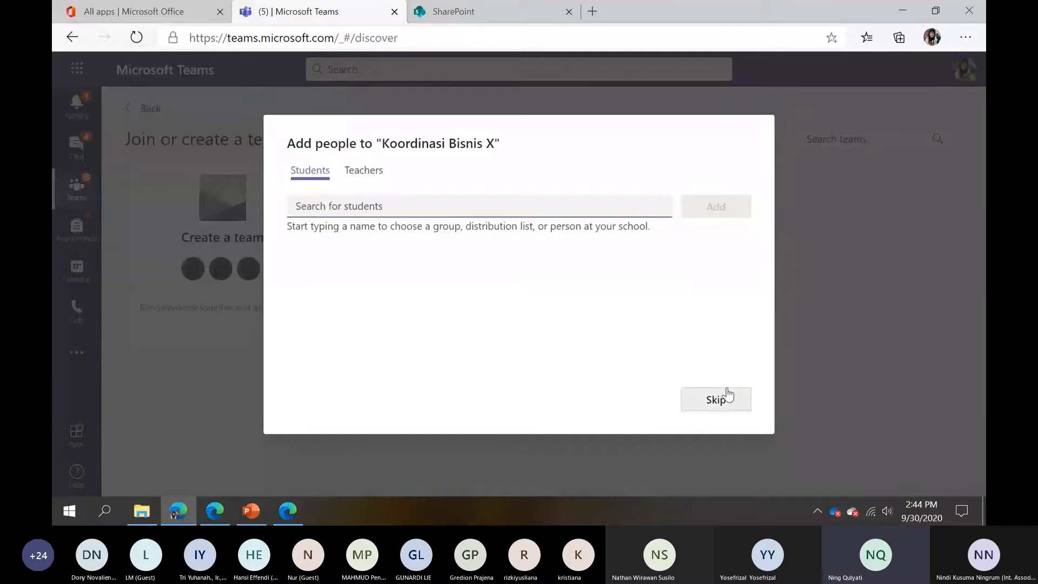
Search for a student by first name and finish the team setup without adding anyone
left_click(363, 209)
type("ning")
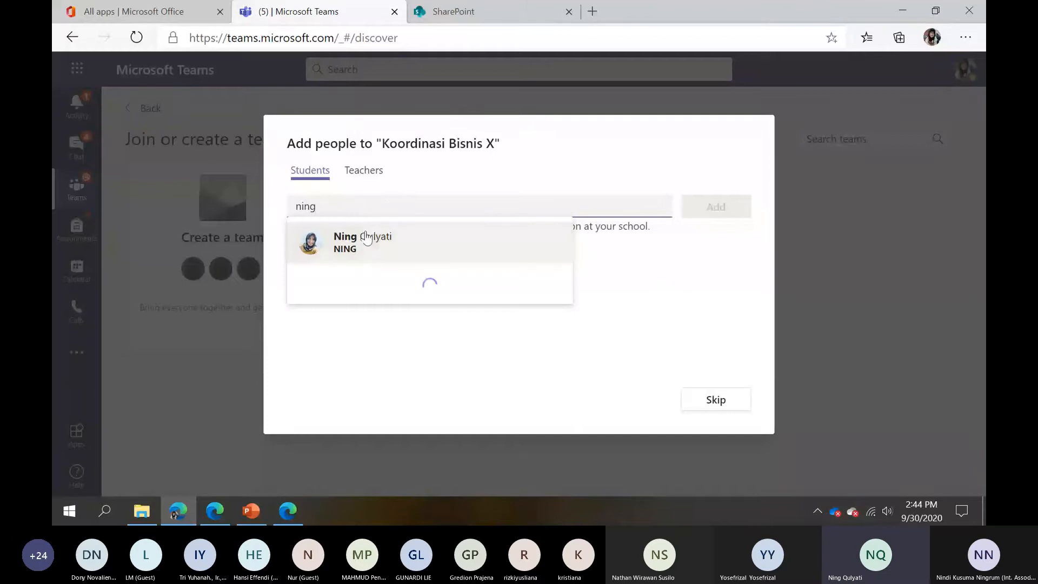
left_click(716, 400)
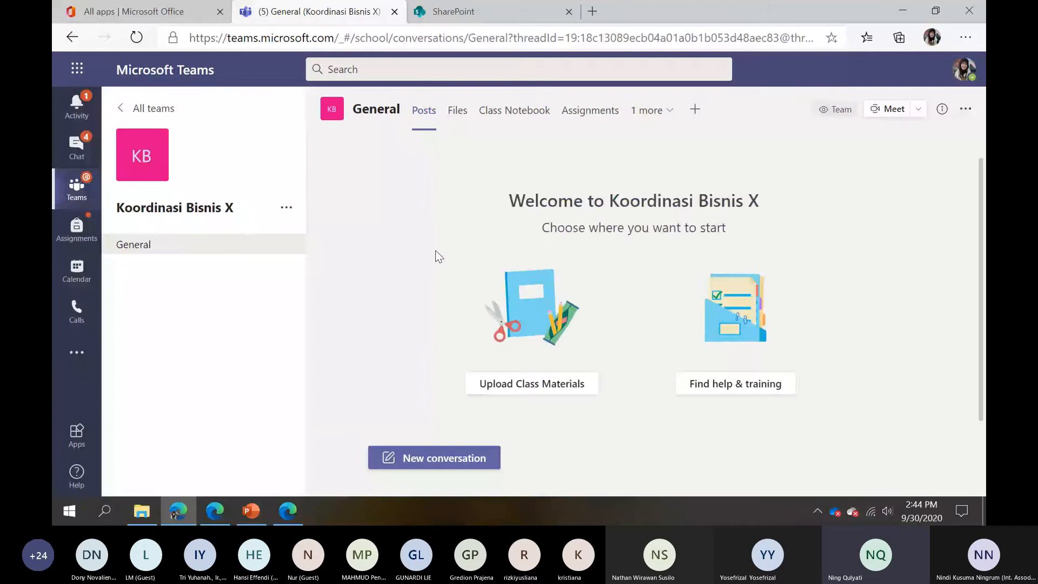
Open the General channel's management page and add a student to the Koordinasi Bisnis X team
left_click(966, 109)
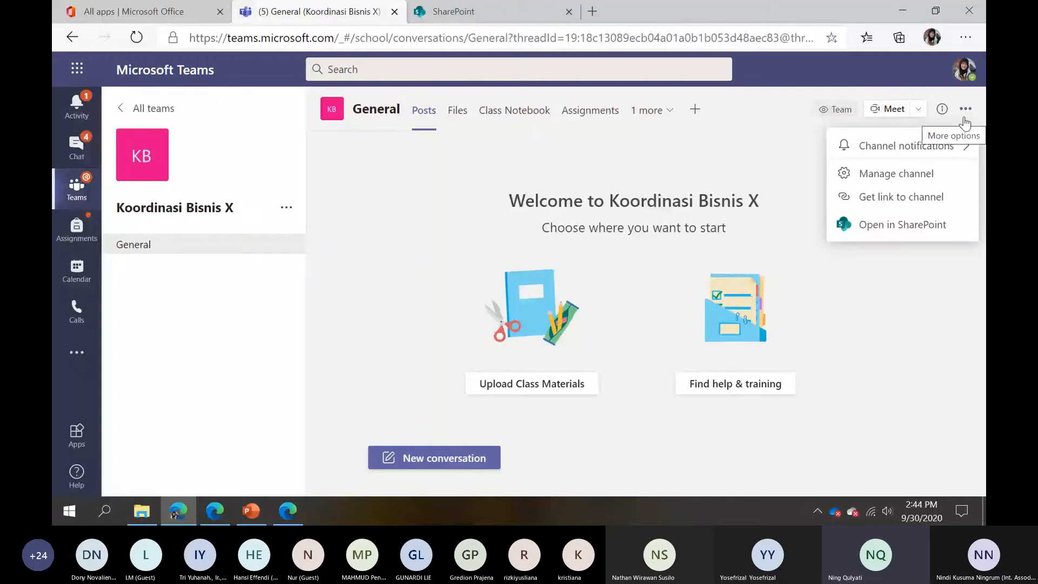
left_click(898, 174)
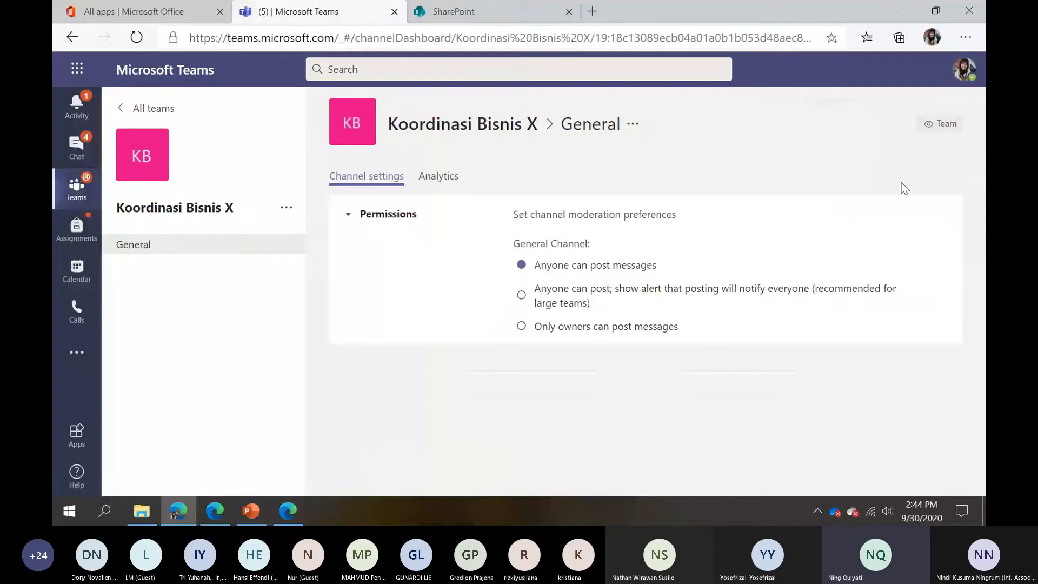
left_click(290, 210)
left_click(315, 282)
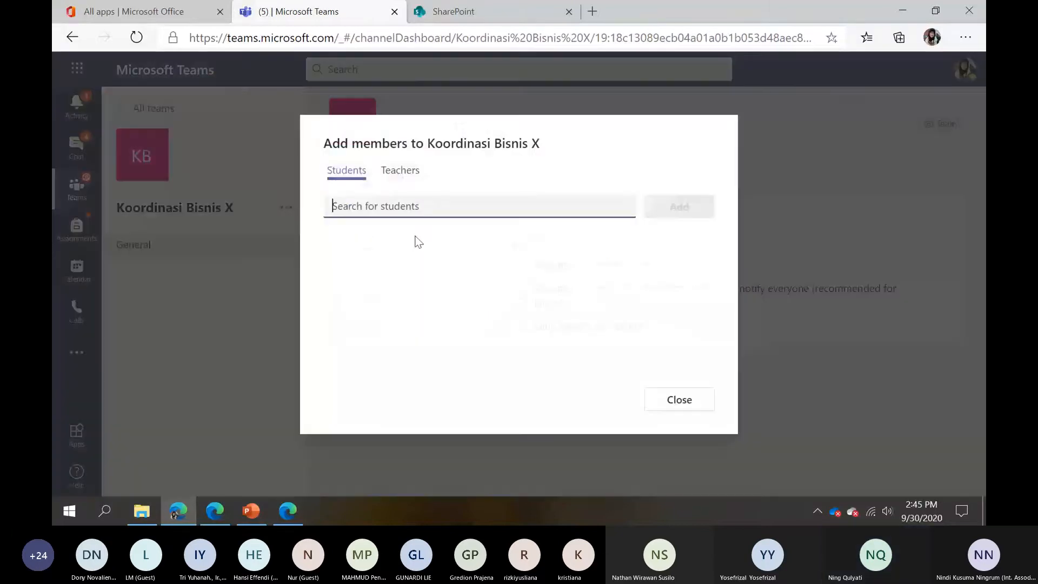
type("ning")
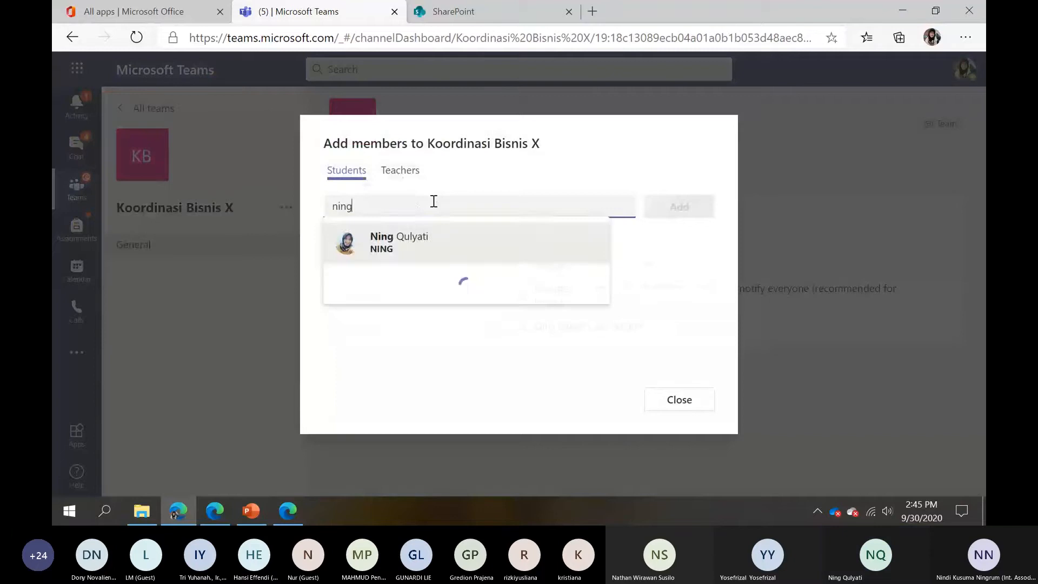
key("Return")
left_click(668, 213)
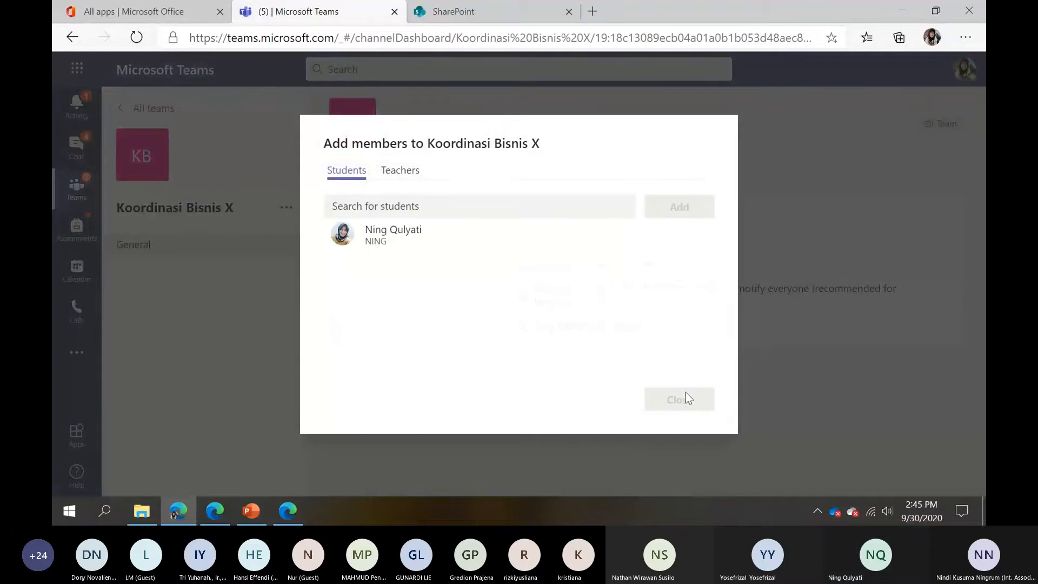
left_click(687, 404)
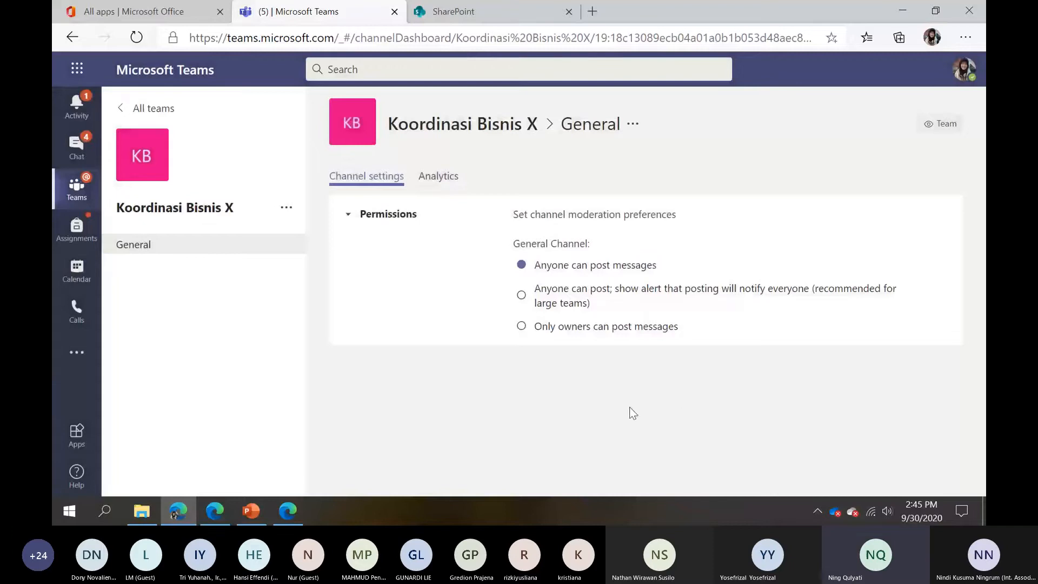
Toggle the microphone in the Teams meeting window and return to SharePoint after viewing the Koordinasi Bisnis X team
left_click(511, 8)
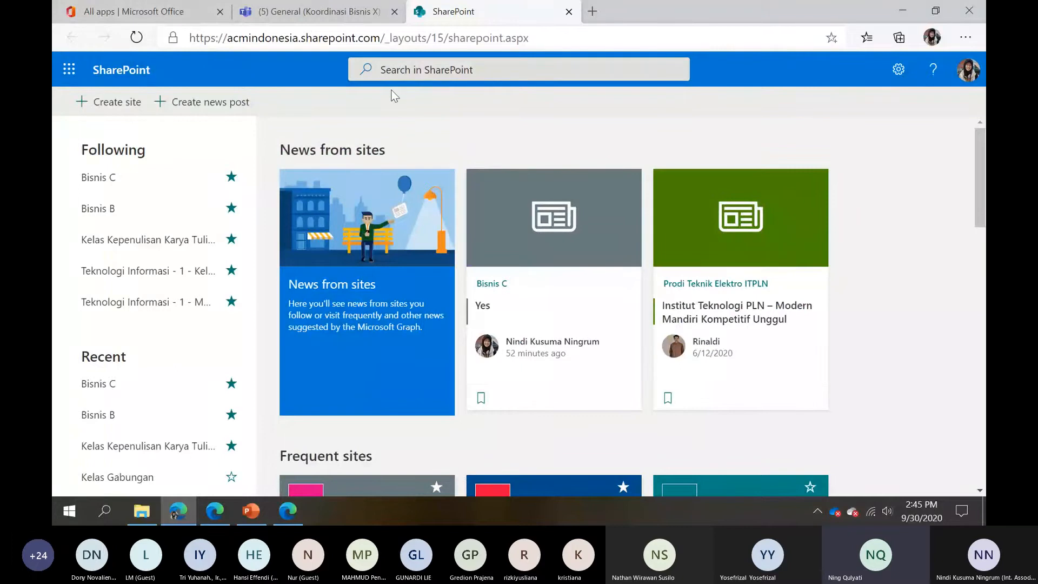
mouse_move(223, 506)
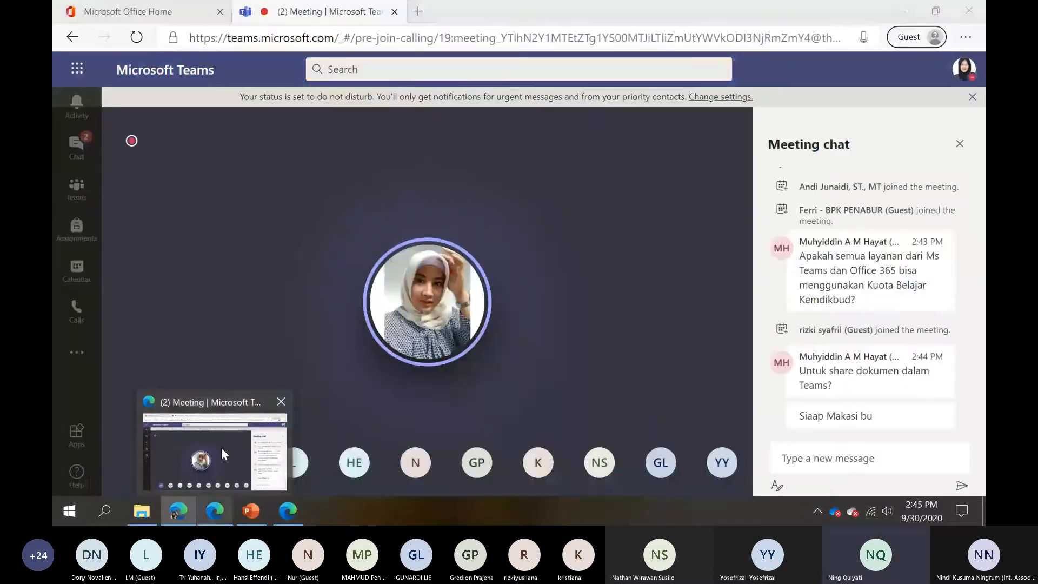
left_click(222, 449)
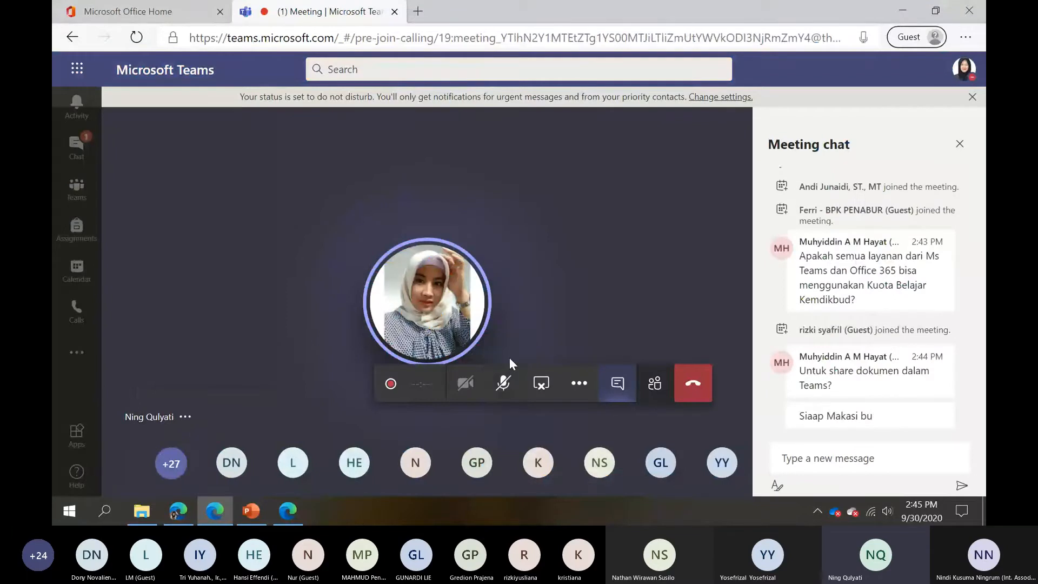
left_click(515, 387)
key("ctrl+Tab")
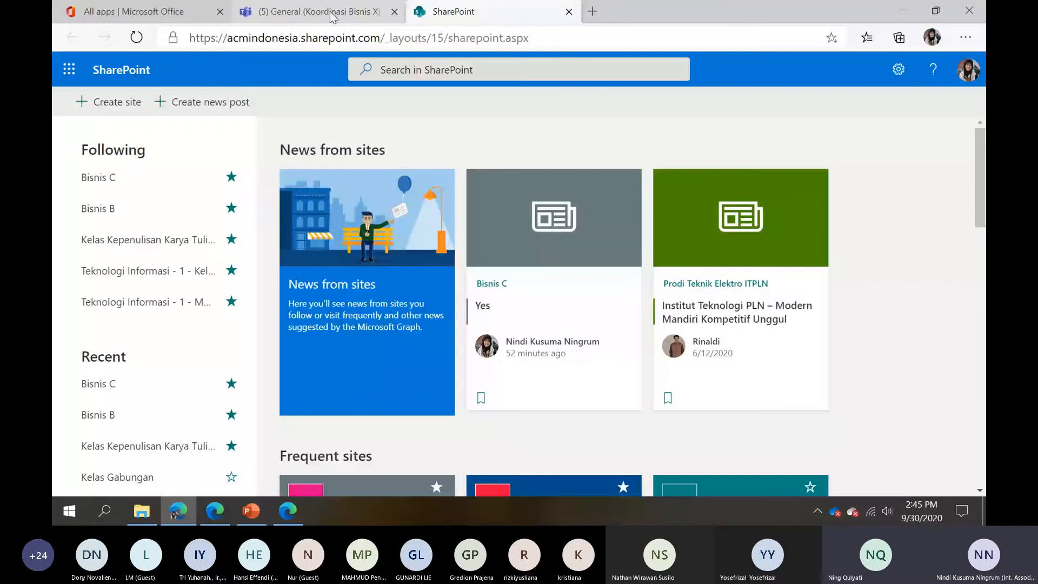
left_click(331, 16)
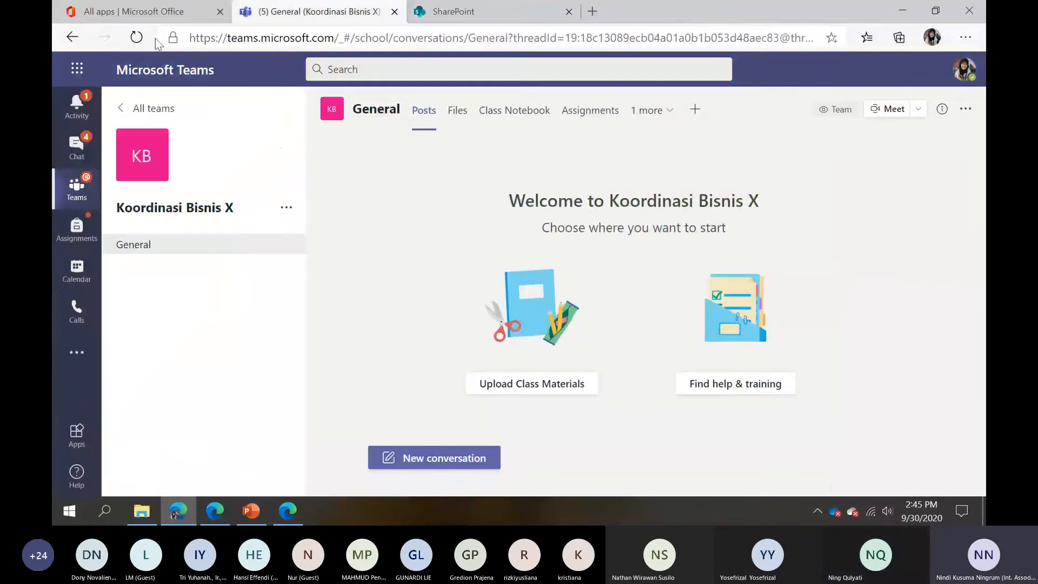
left_click(506, 7)
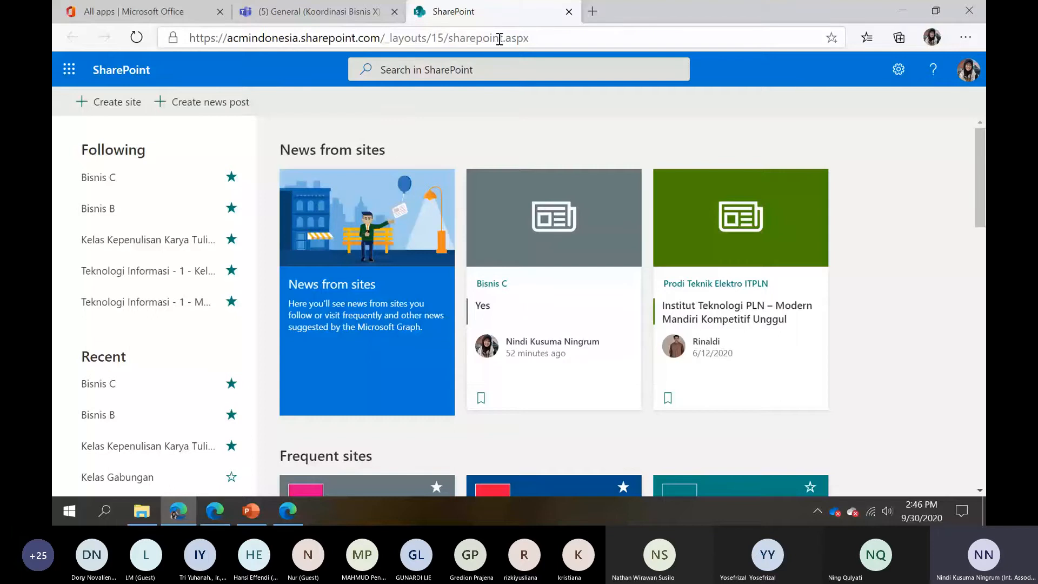
Start a new SharePoint team site and set its site name to Divisi Kreatif A
left_click(130, 104)
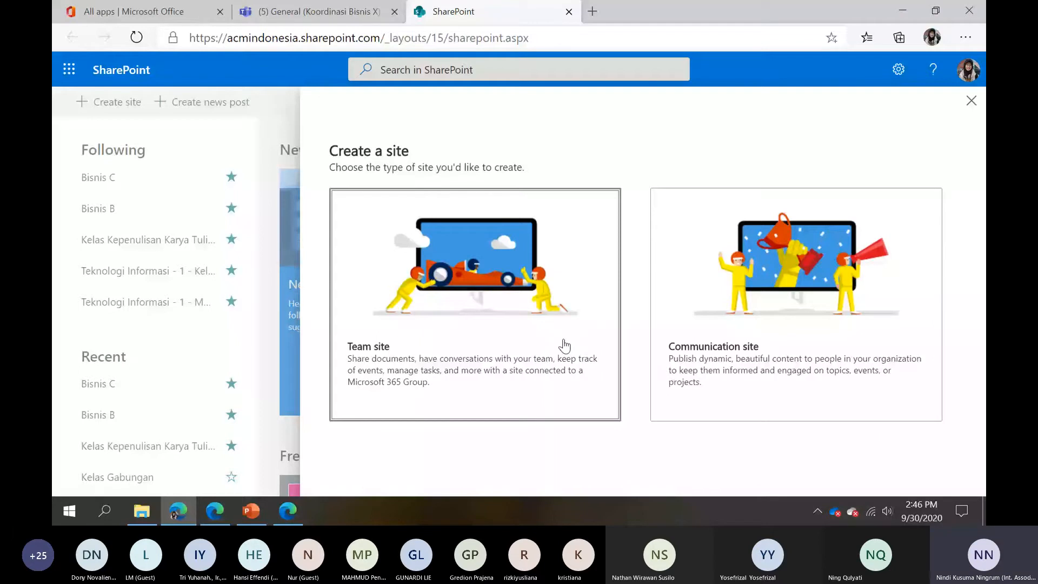
left_click(475, 408)
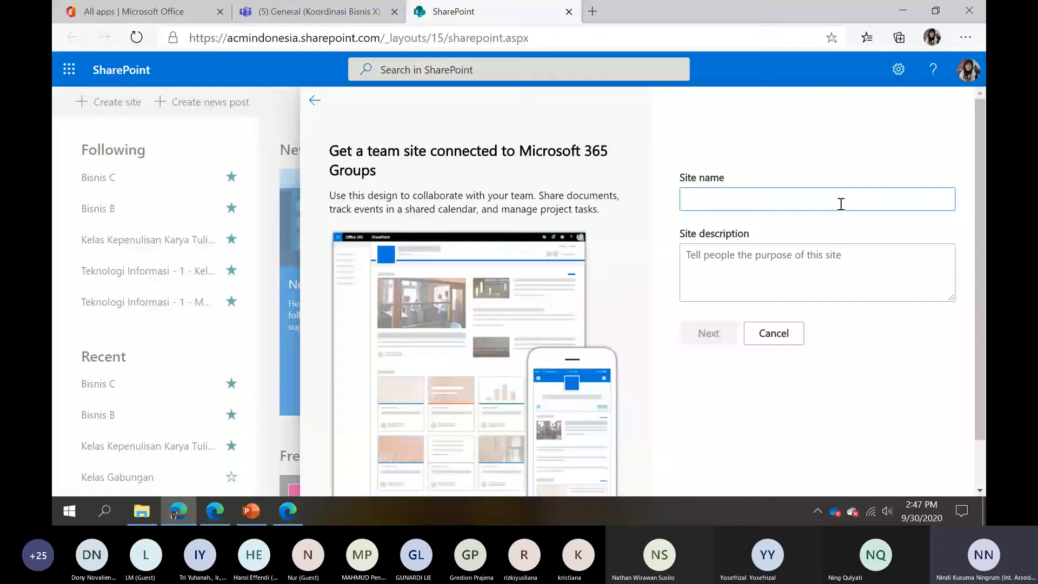
type("Divisi ")
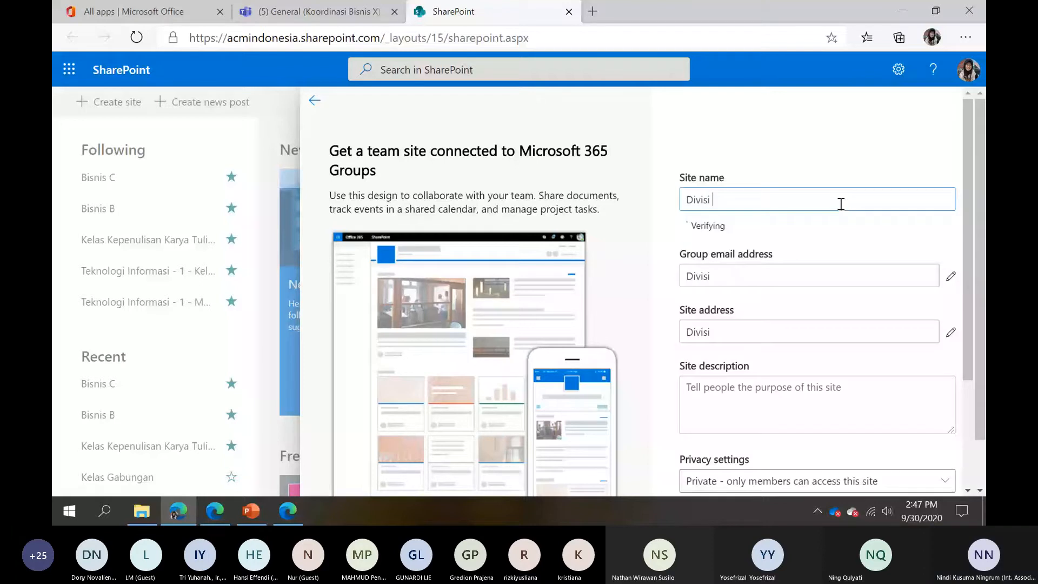
type("Kre")
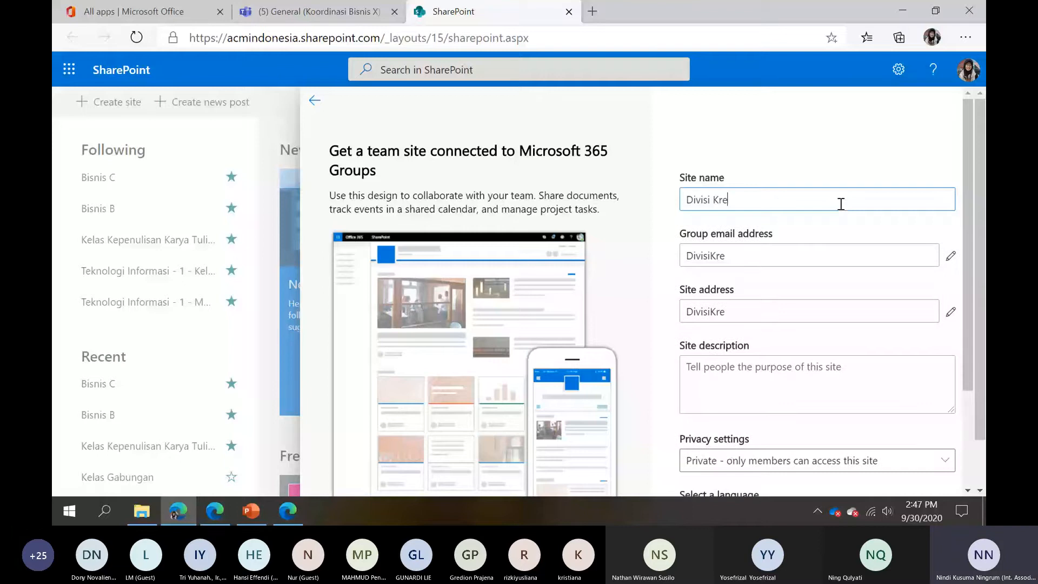
type("ative Pe")
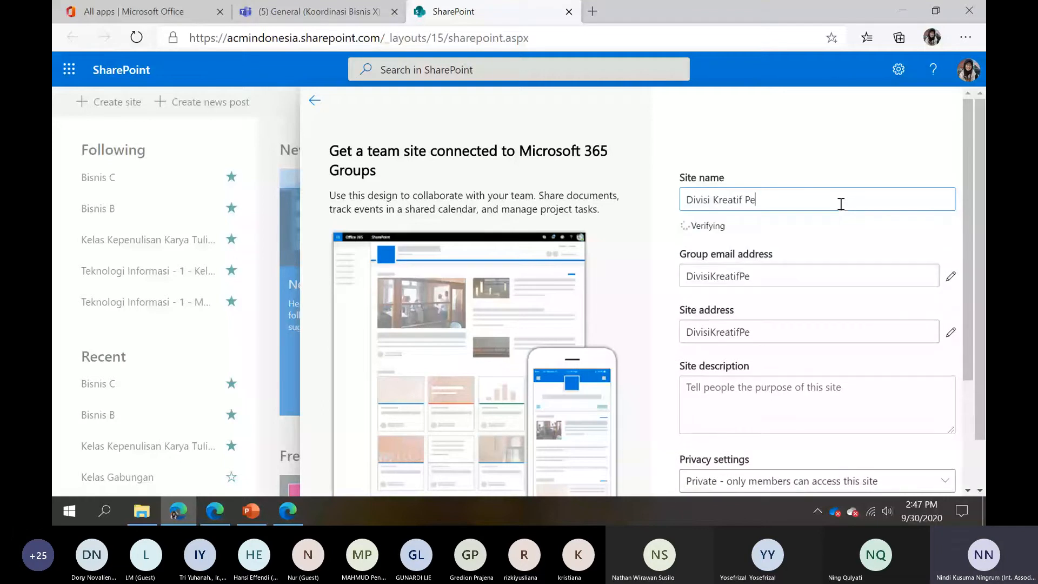
key("BackSpace")
key("BackSpace")
type("A")
left_click(728, 271)
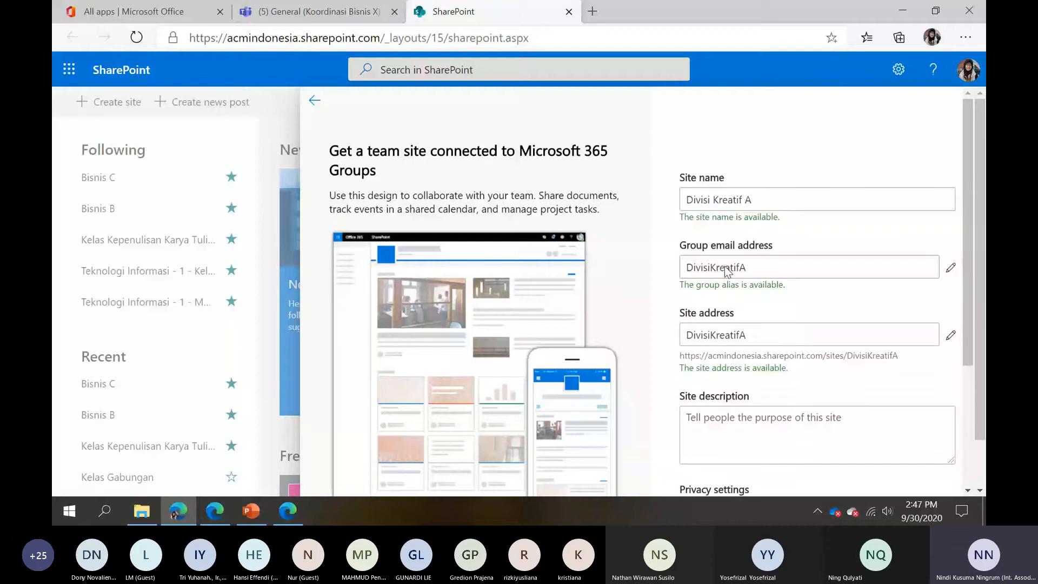
Try the Public privacy setting for the new site and restore it to Private - only members can access this site
scroll(848, 385, "down", 3)
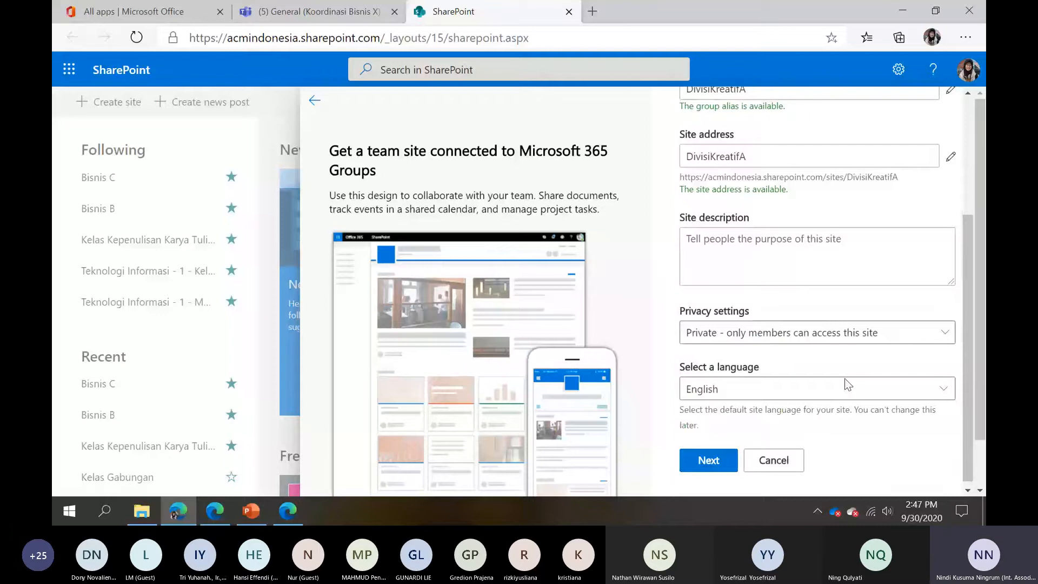
left_click(772, 332)
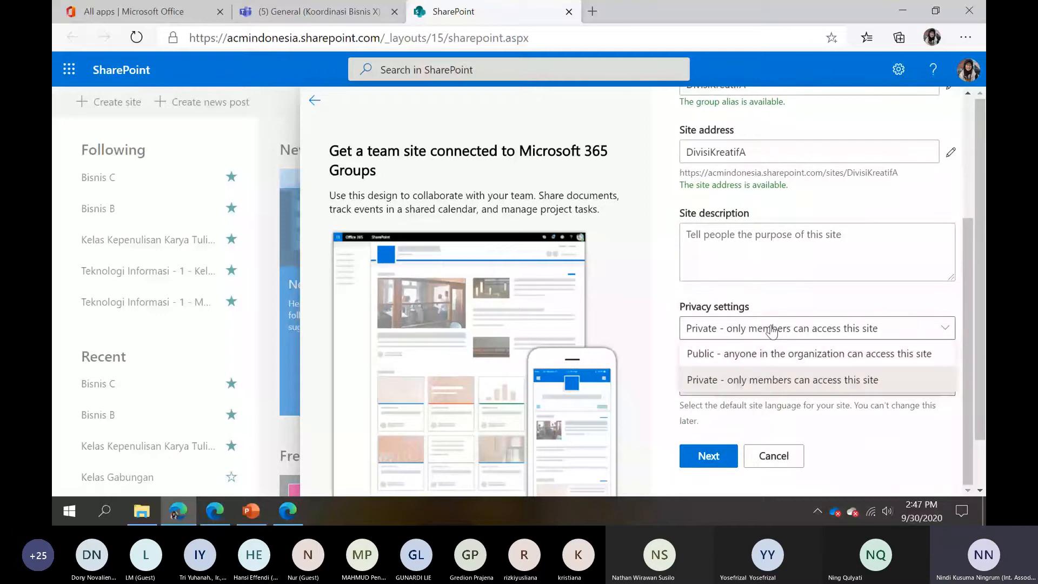
scroll(738, 290, "down", 1)
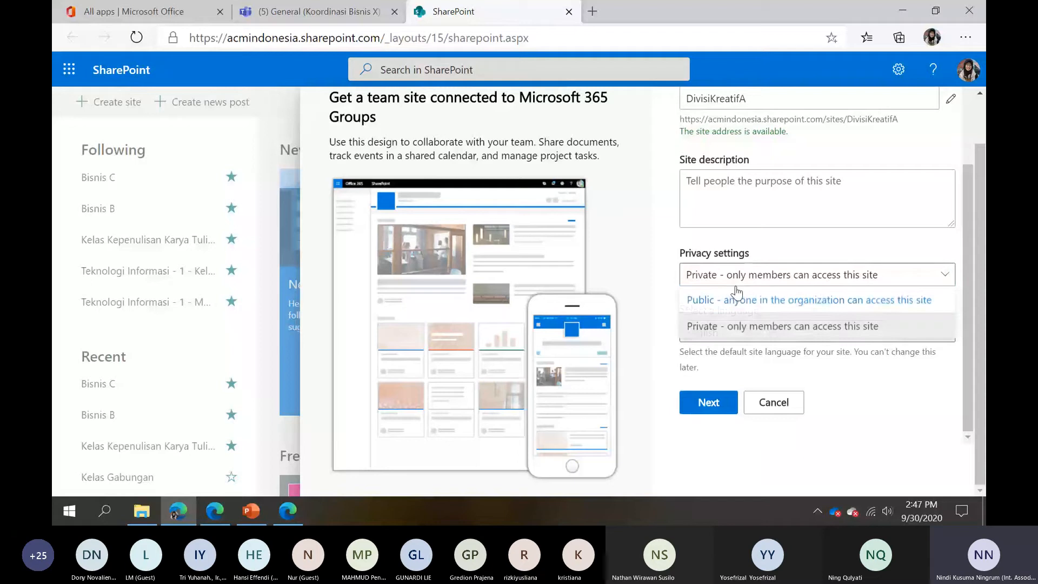
left_click(830, 273)
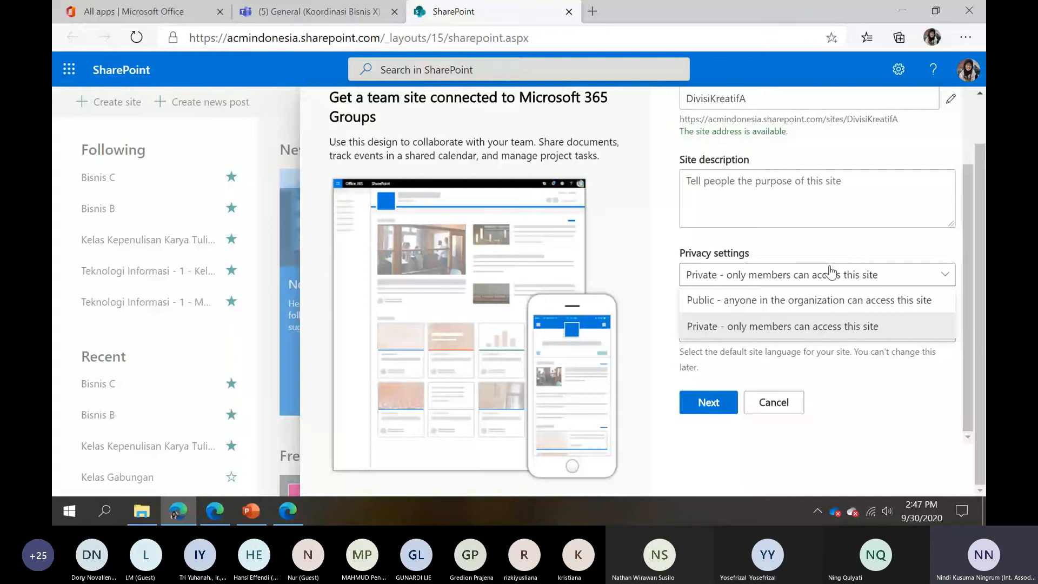
left_click(683, 299)
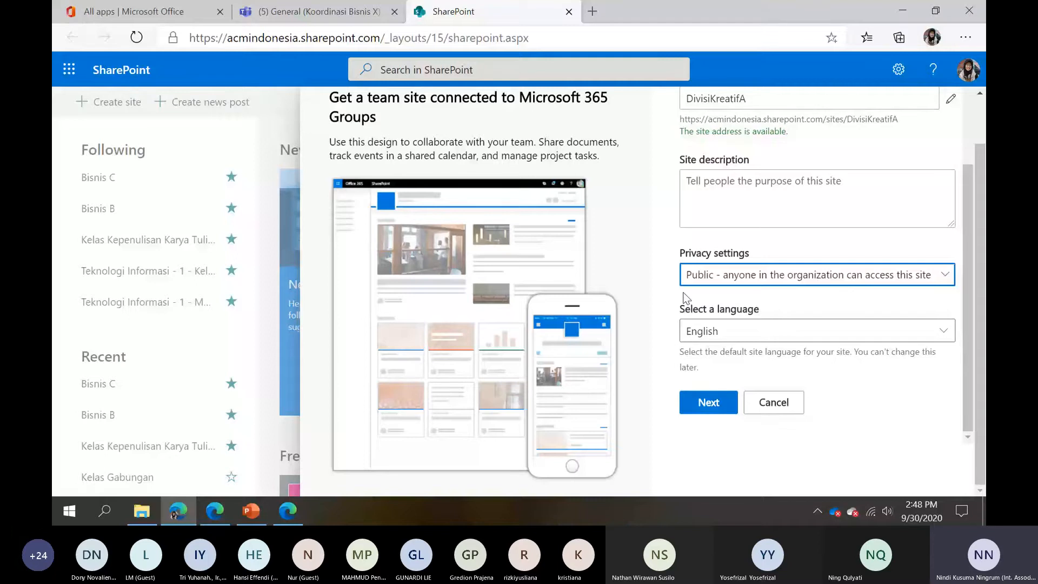
left_click(686, 282)
left_click(743, 327)
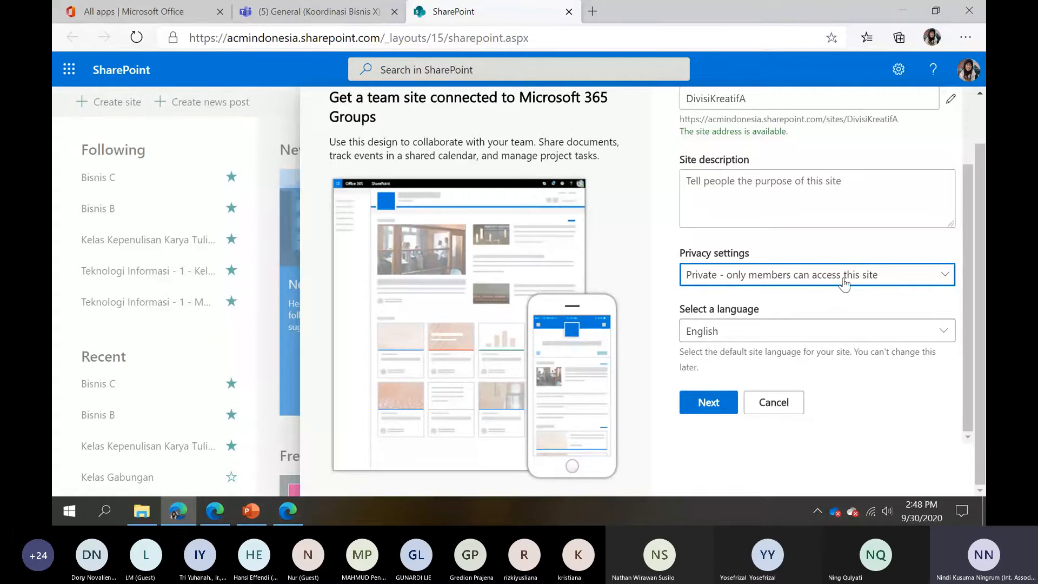
Set the site's default language to Indonesian and continue to adding group members
left_click(756, 330)
type("Indonesian")
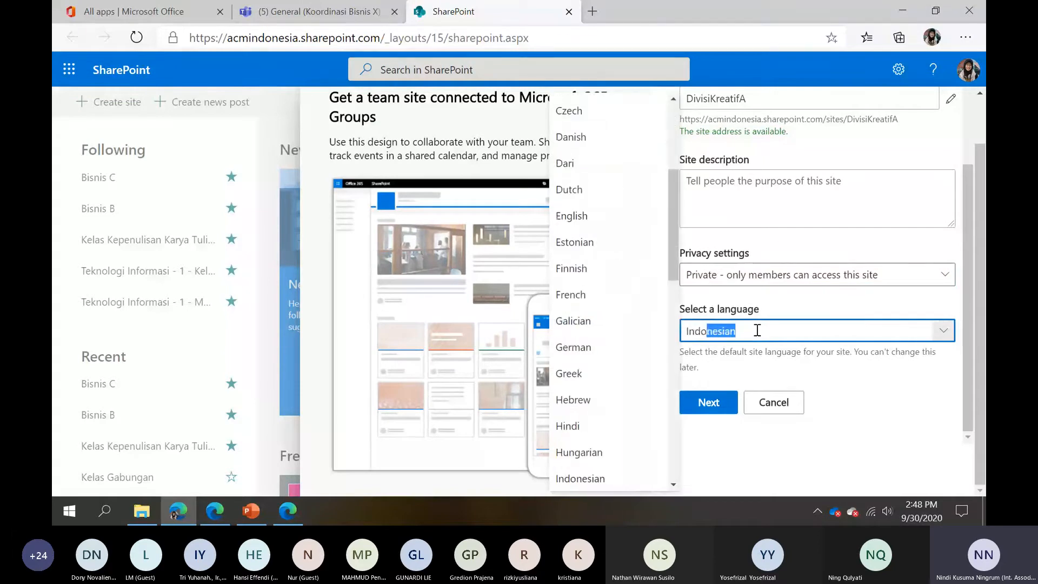
key("Return")
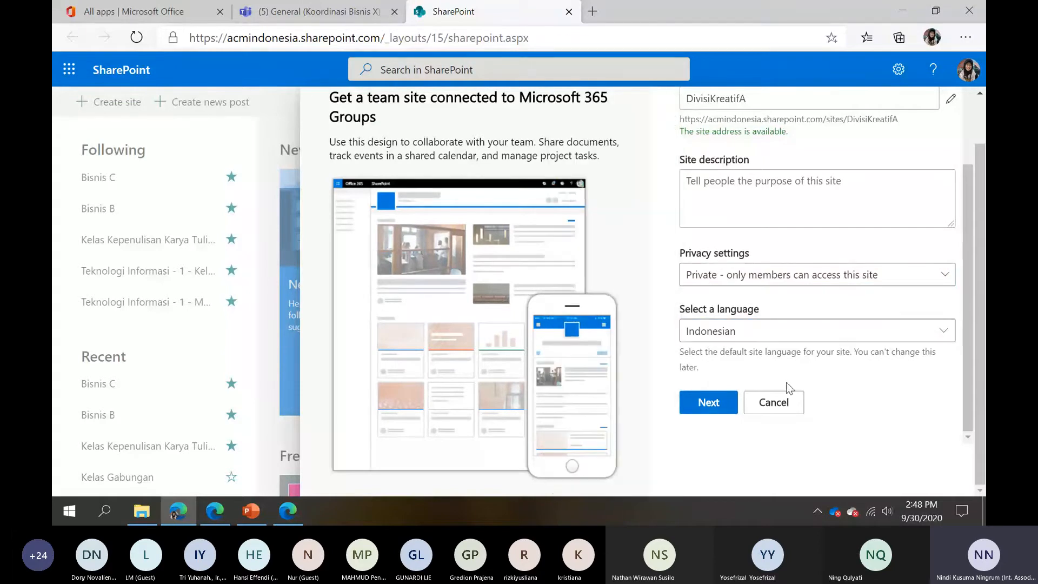
left_click(721, 405)
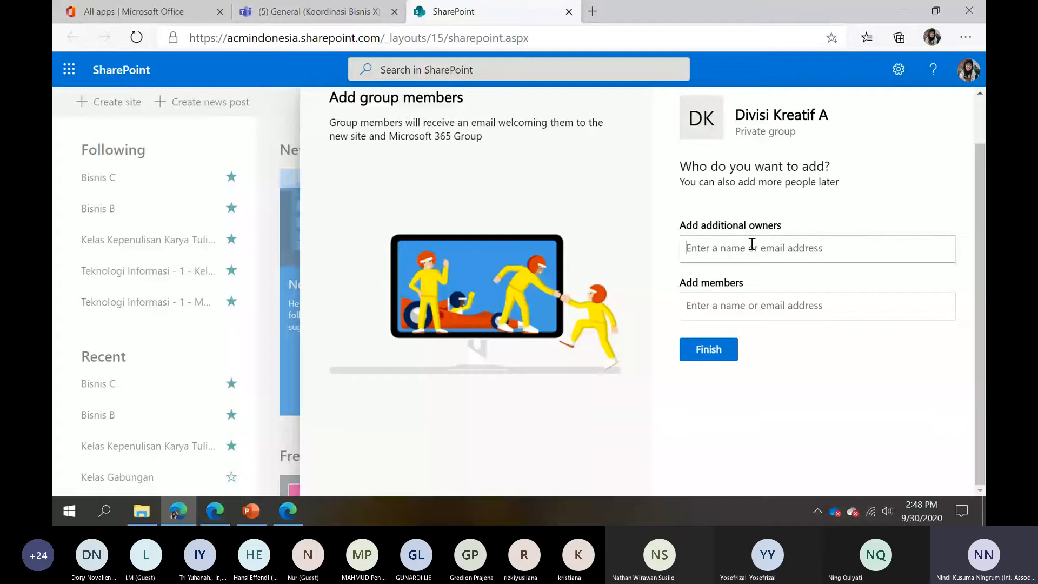
Add one colleague as an additional owner and another as a member, and finish creating the Divisi Kreatif A site
type("ning")
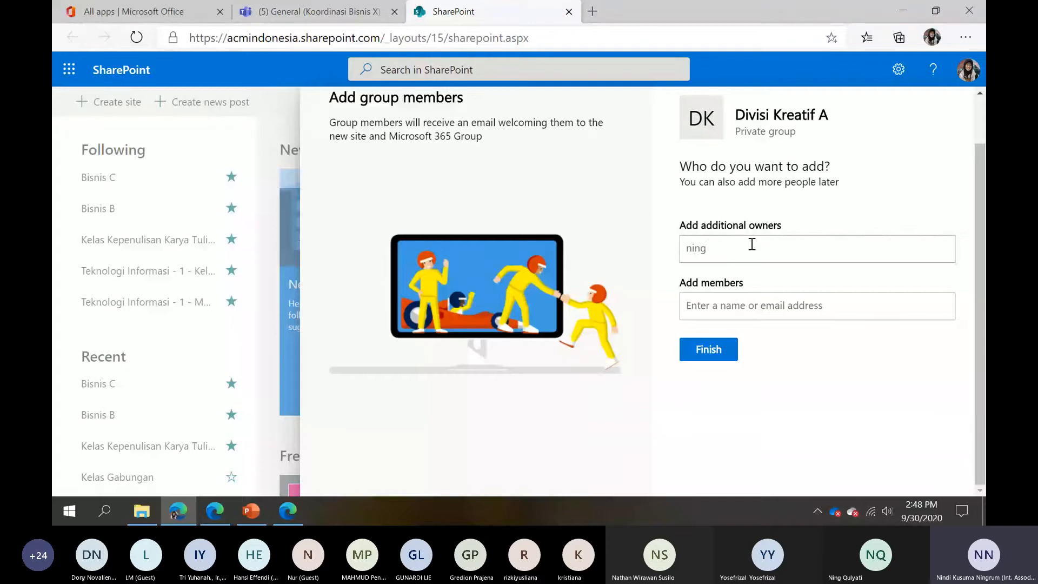
left_click(754, 280)
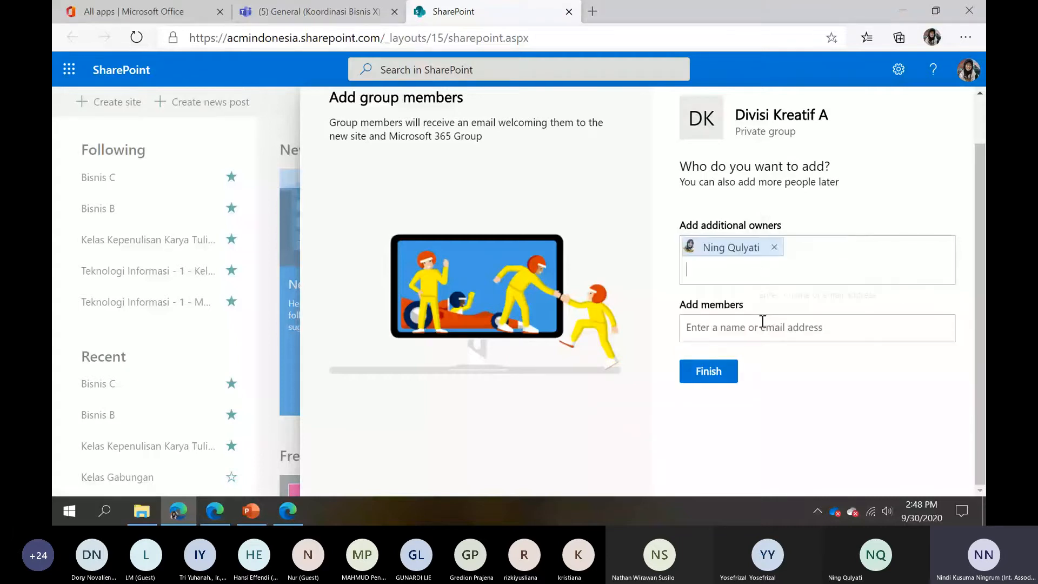
left_click(762, 321)
type("rina")
left_click(776, 373)
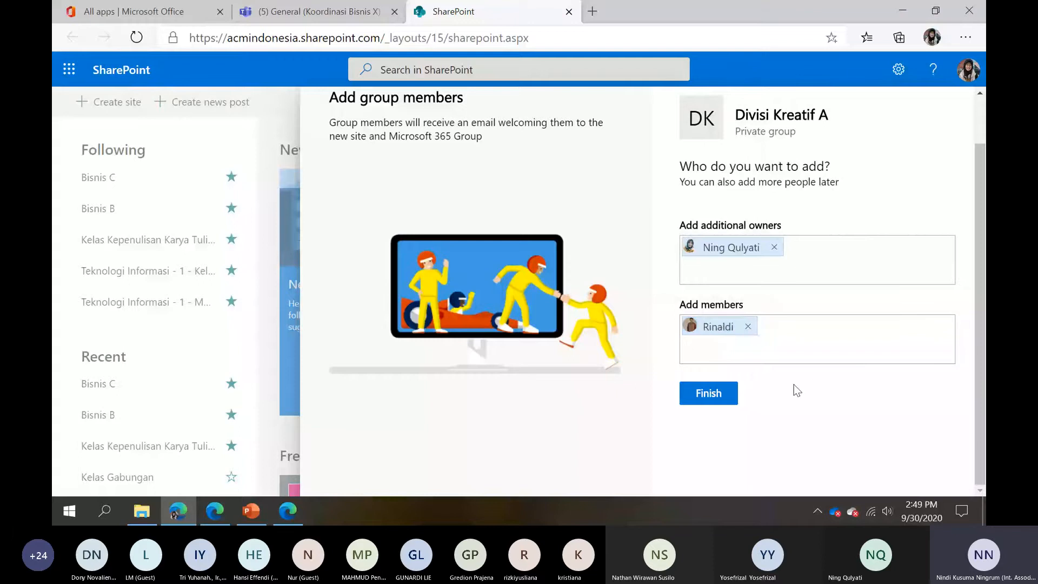
left_click(716, 396)
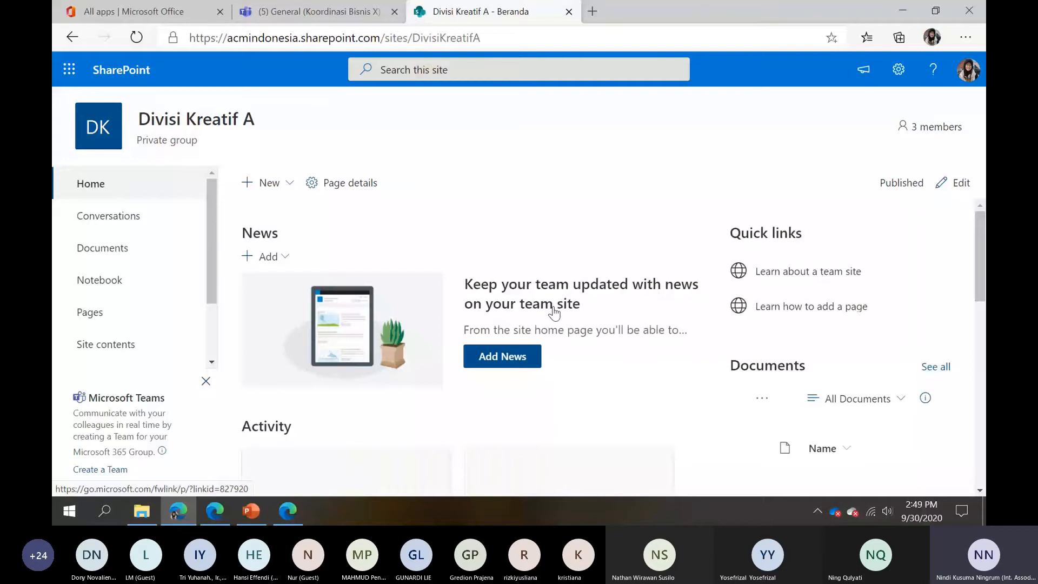
Look over the News, Activity and Documents sections on the new site's home page
scroll(286, 405, "down", 3)
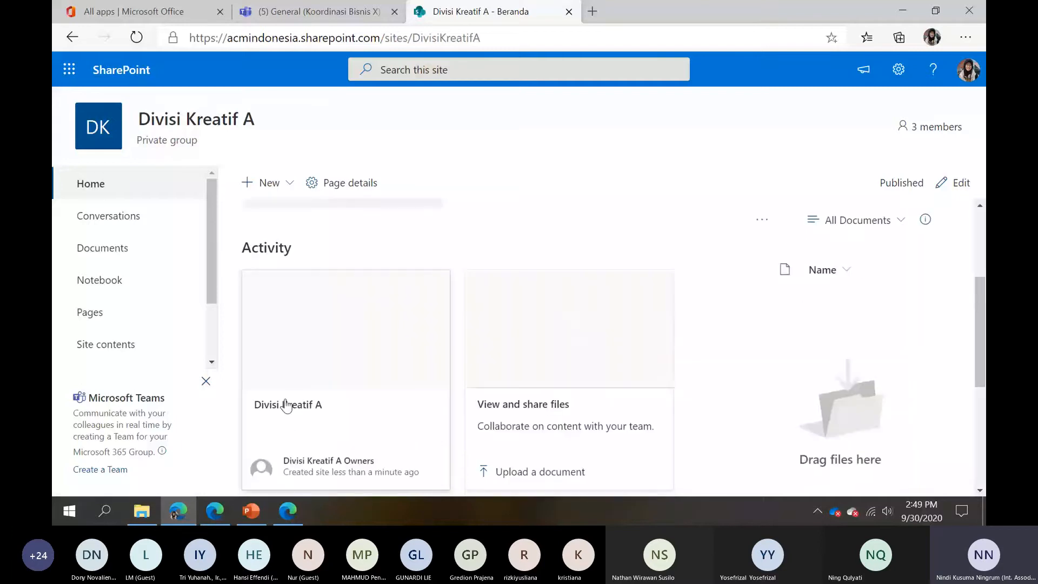
scroll(466, 255, "up", 1)
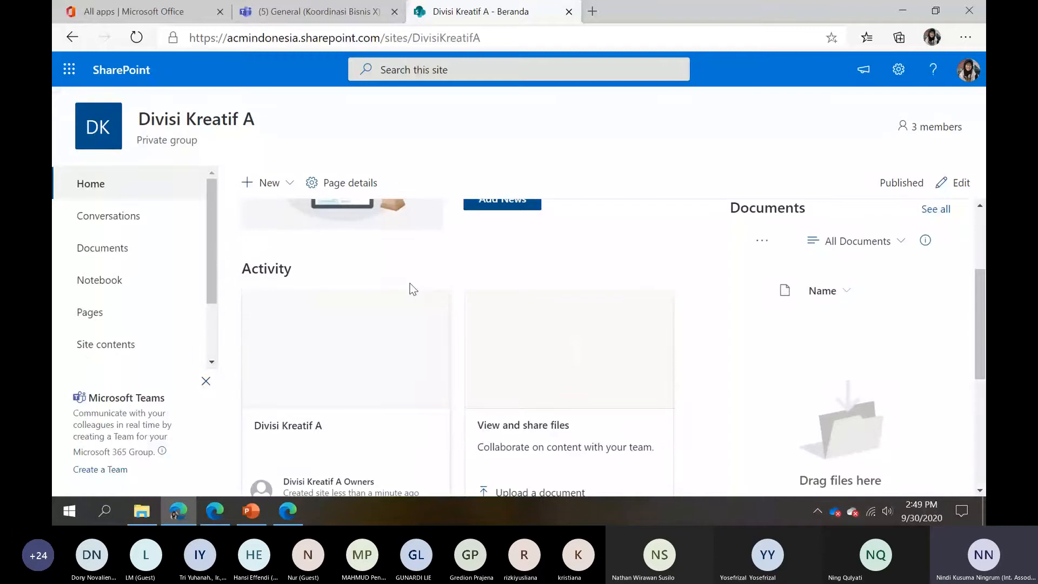
scroll(412, 289, "down", 2)
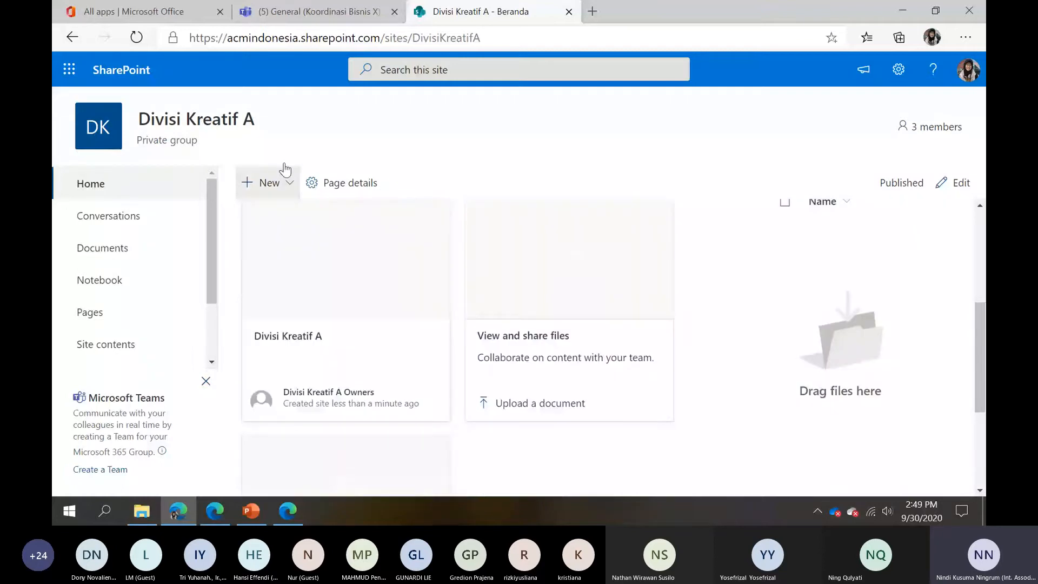
scroll(236, 341, "up", 3)
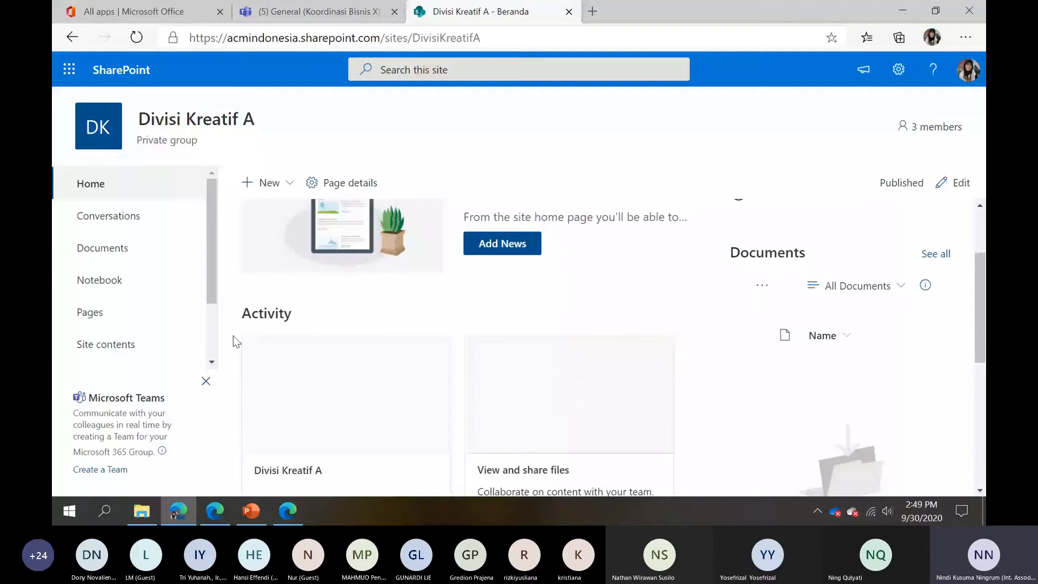
scroll(332, 363, "down", 3)
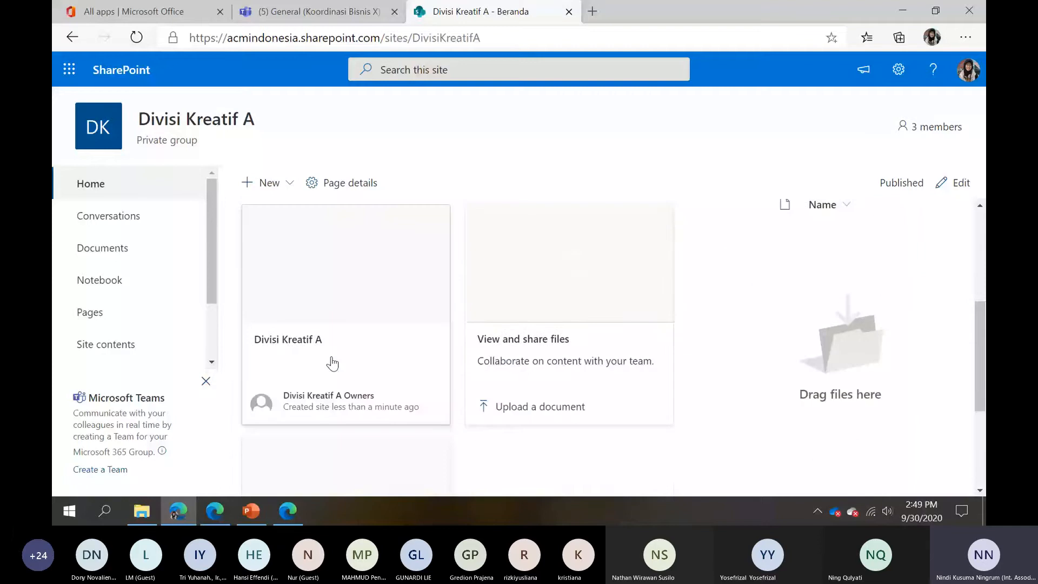
scroll(332, 363, "up", 5)
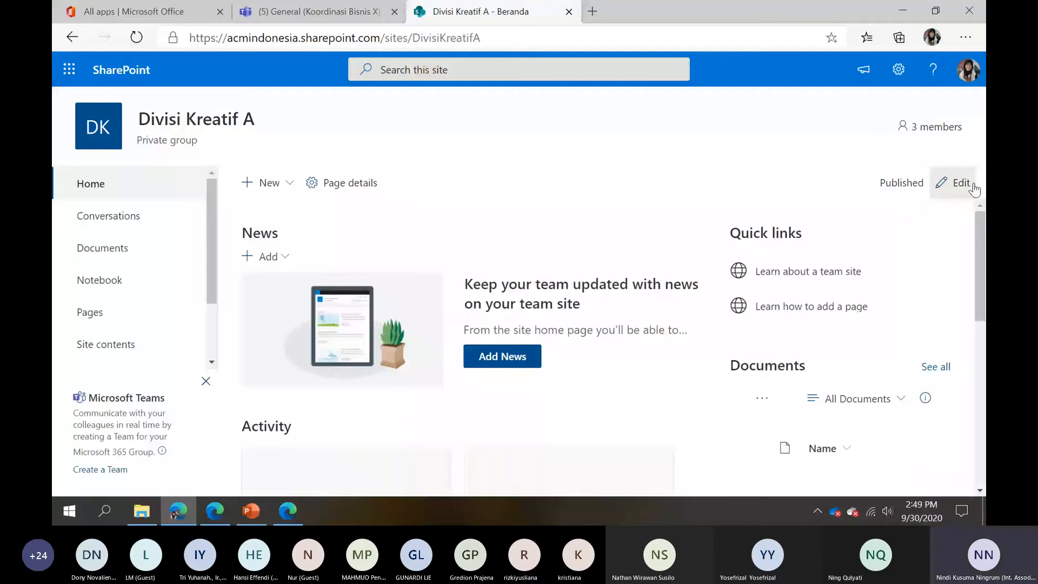
Open the site's home page for editing and discard the changes
left_click(960, 183)
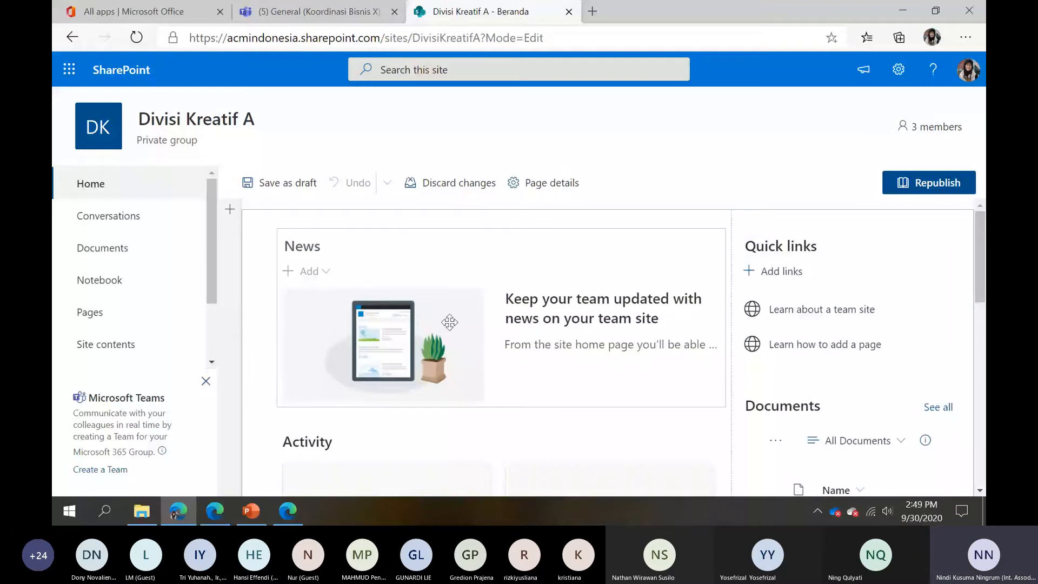
left_click(480, 200)
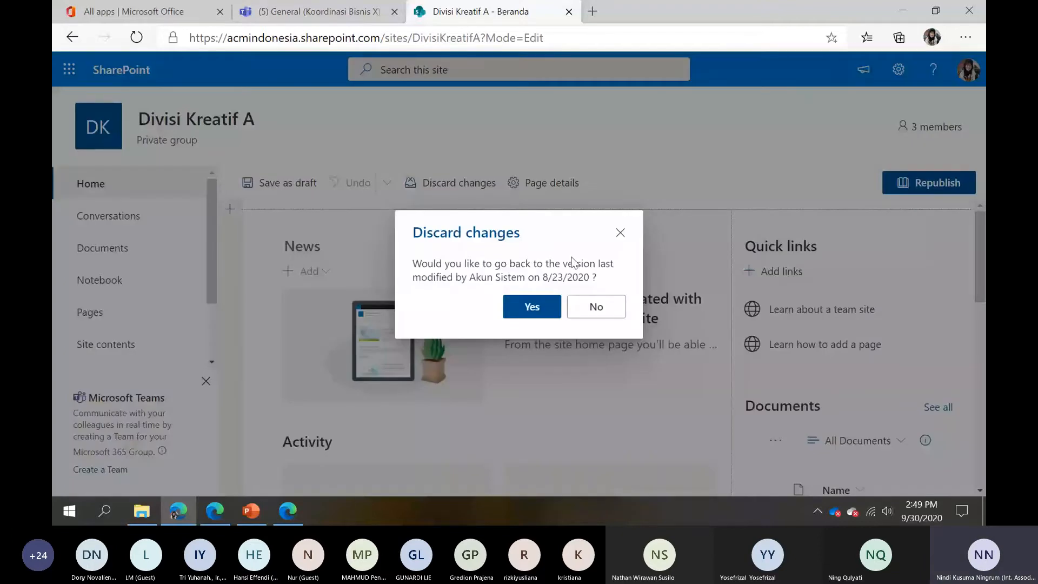
left_click(532, 307)
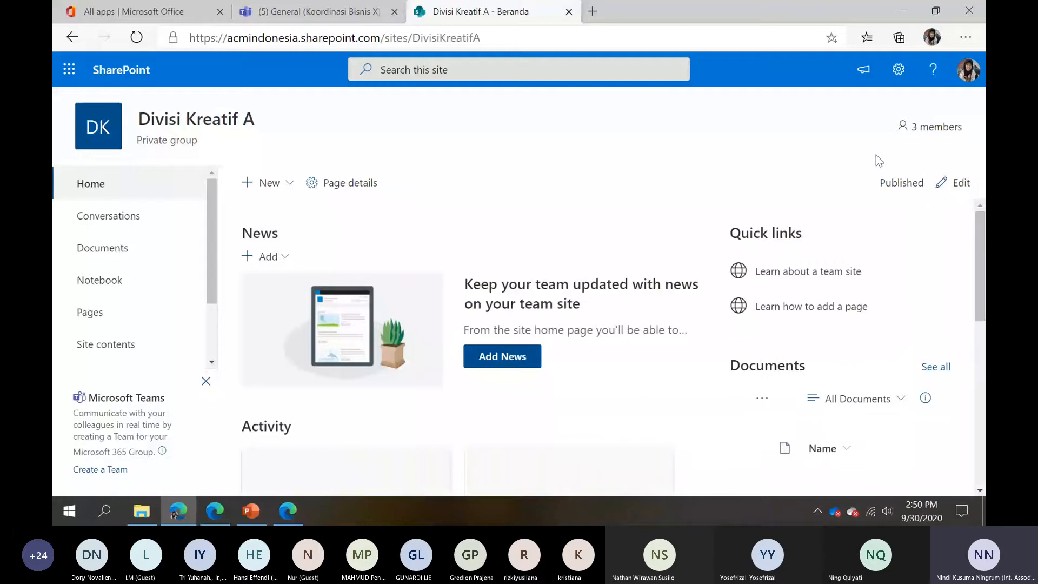
Examine the site's group membership, including the form for adding members and the role options for the additional owner
left_click(927, 134)
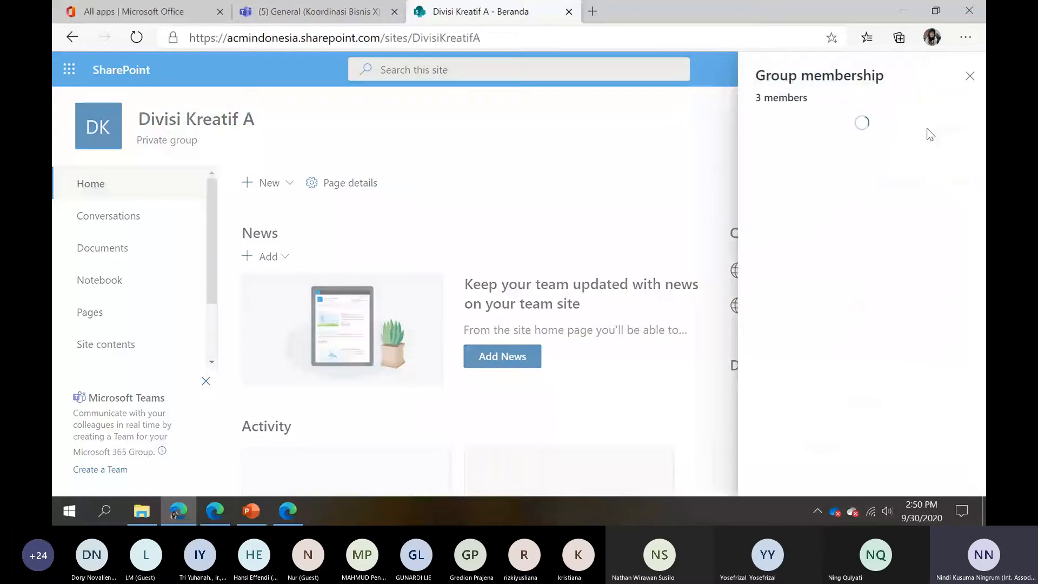
left_click(930, 134)
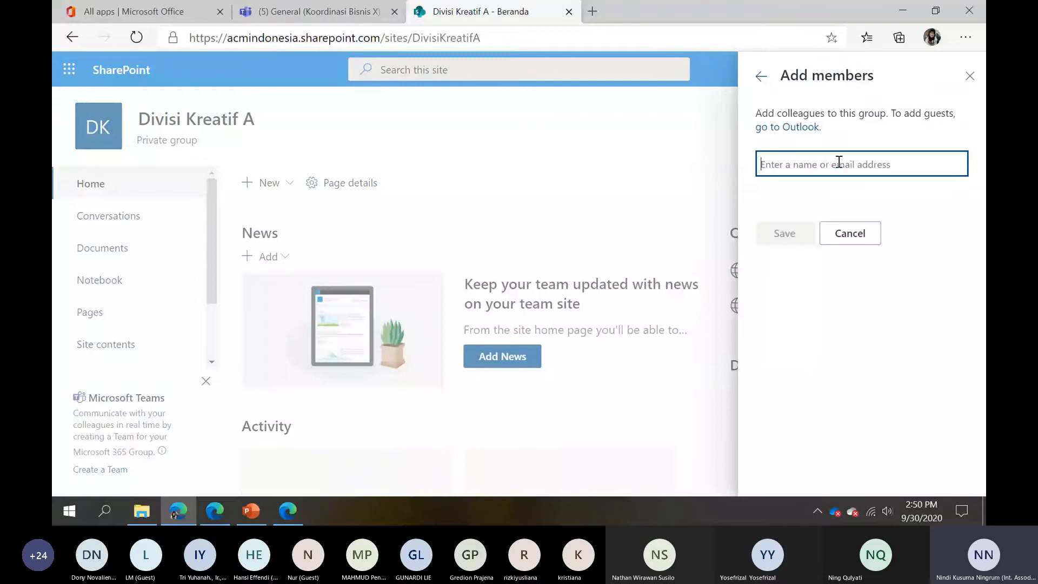
left_click(761, 75)
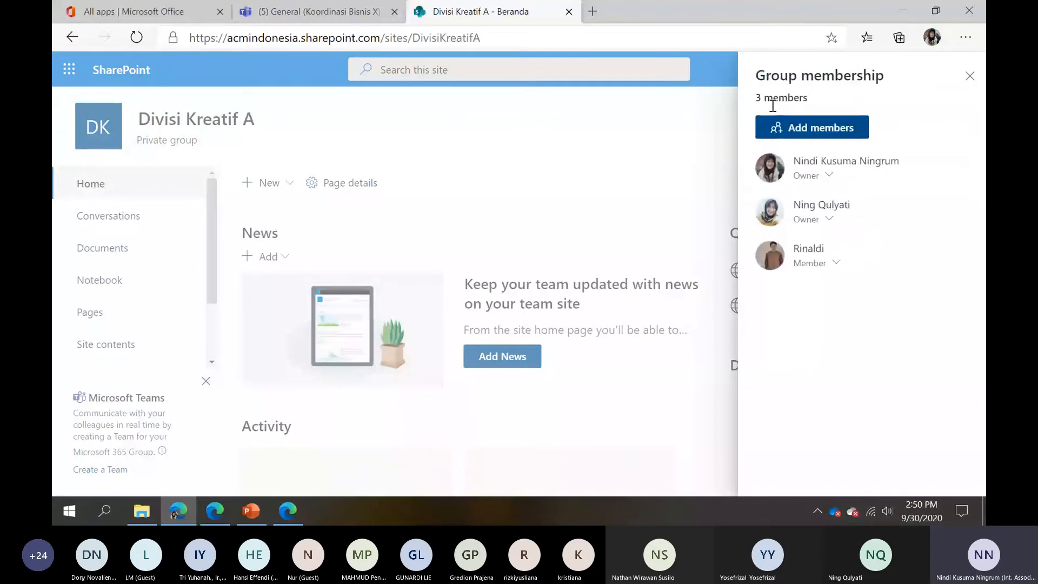
left_click(828, 219)
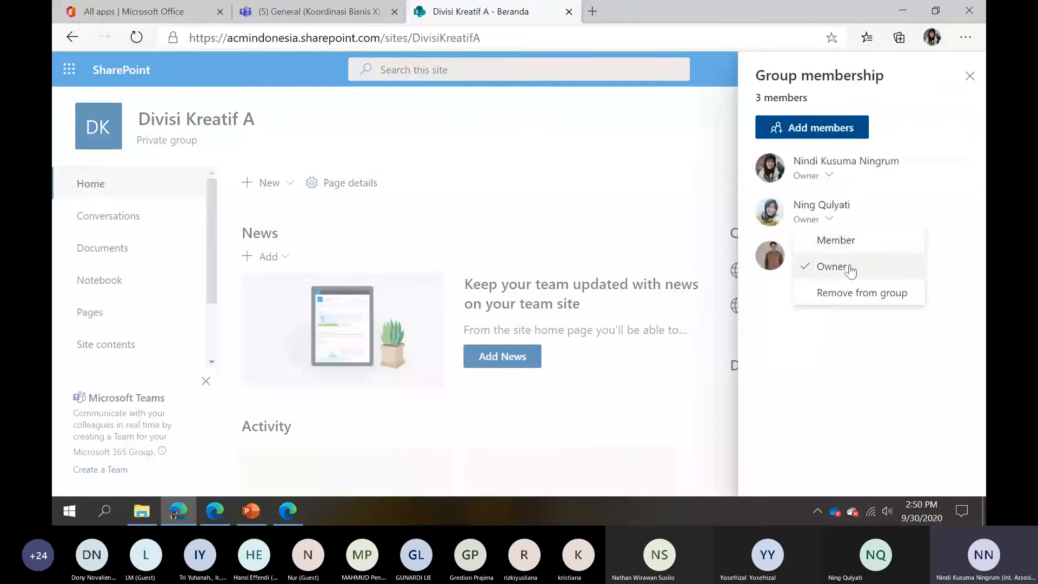
left_click(898, 359)
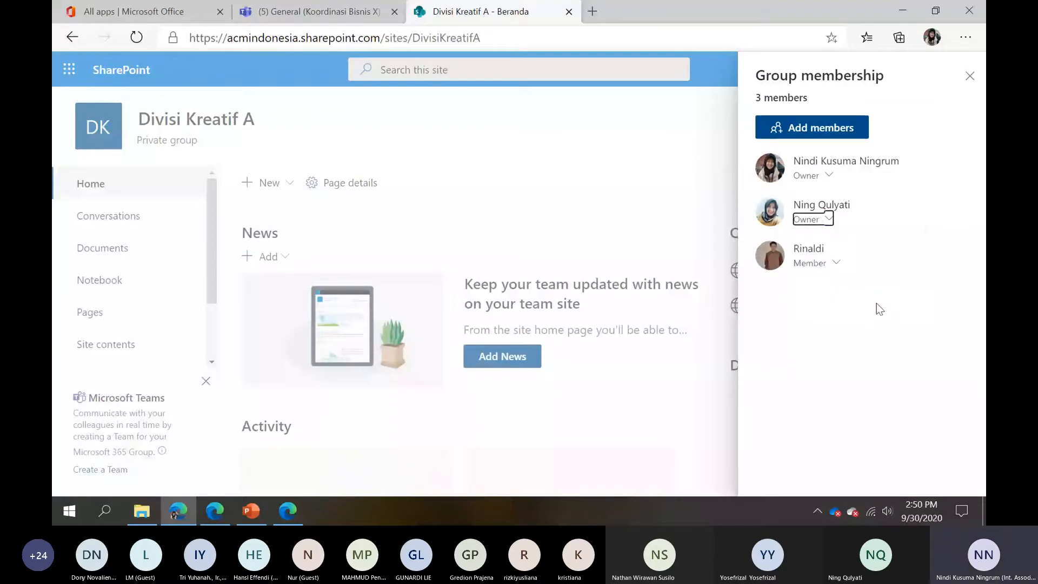
Open the site's group conversations in Outlook and start a new email to the Divisi Kreatif A group
left_click(255, 203)
left_click(124, 223)
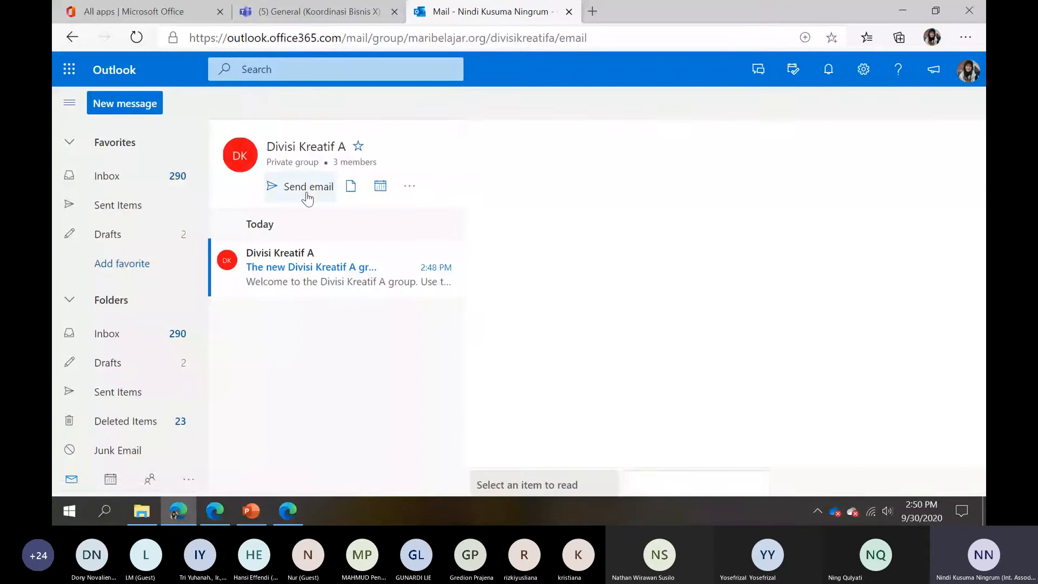
left_click(306, 187)
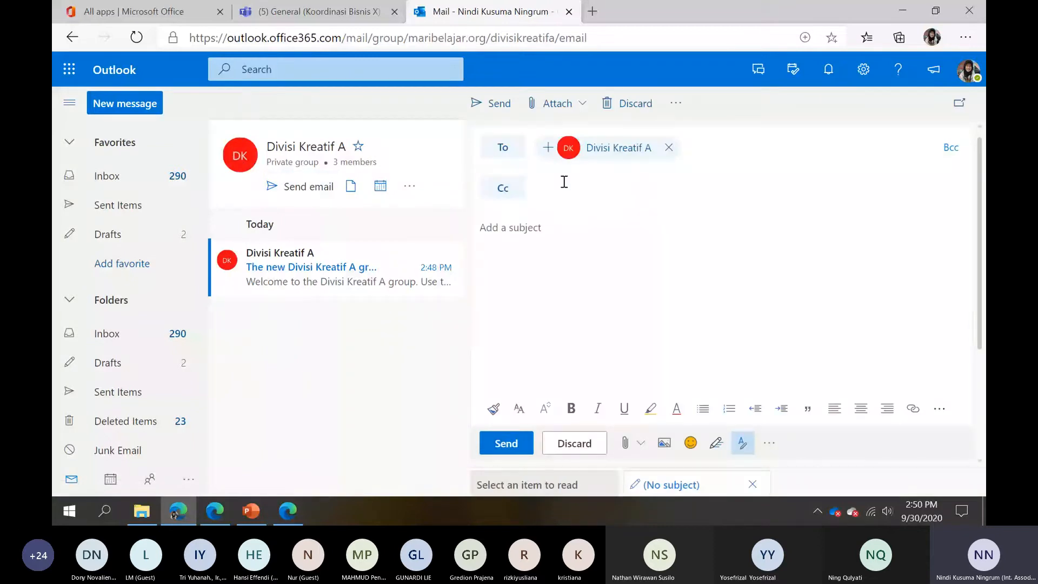
Add the first suggested contact as a Cc recipient and set the email's subject to Komplain Sinkronisasi
left_click(564, 182)
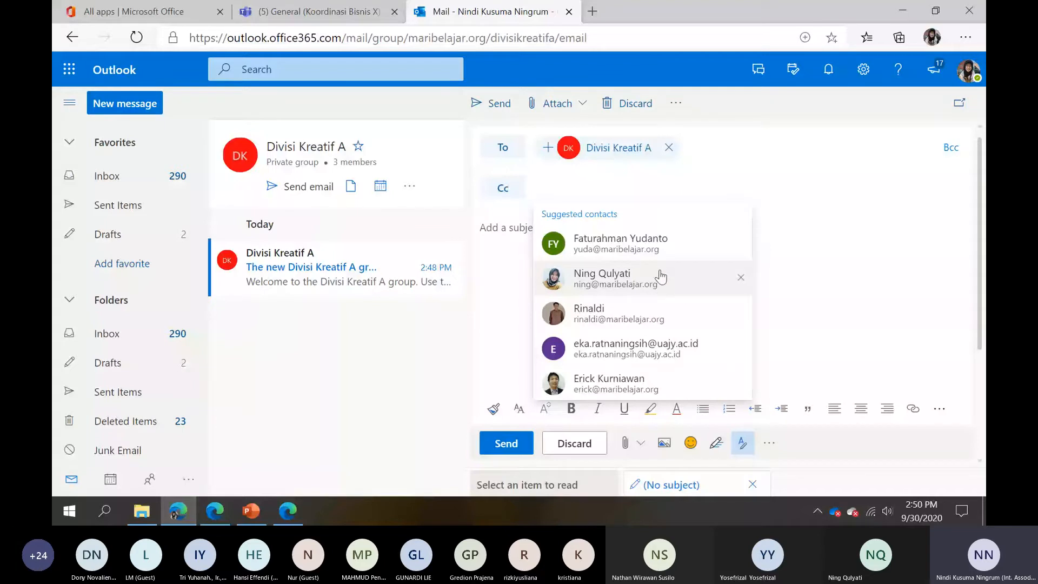
left_click(619, 238)
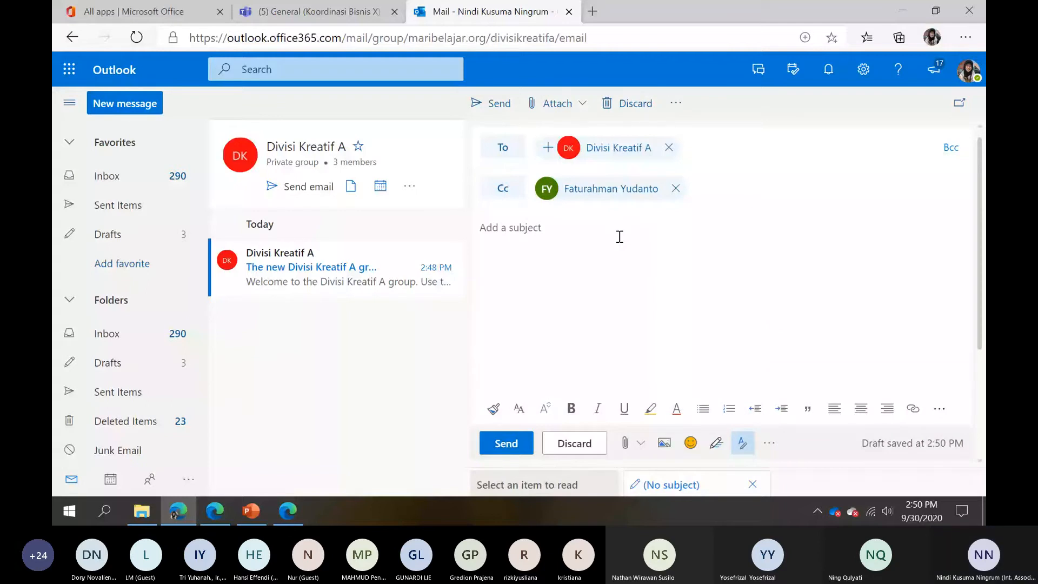
type("Komplain")
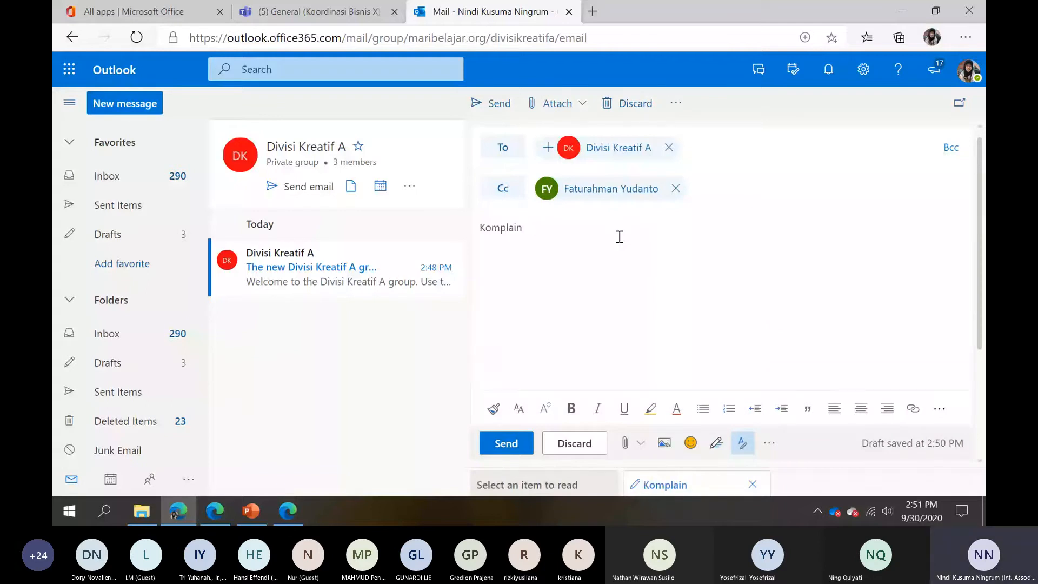
type(" Sink")
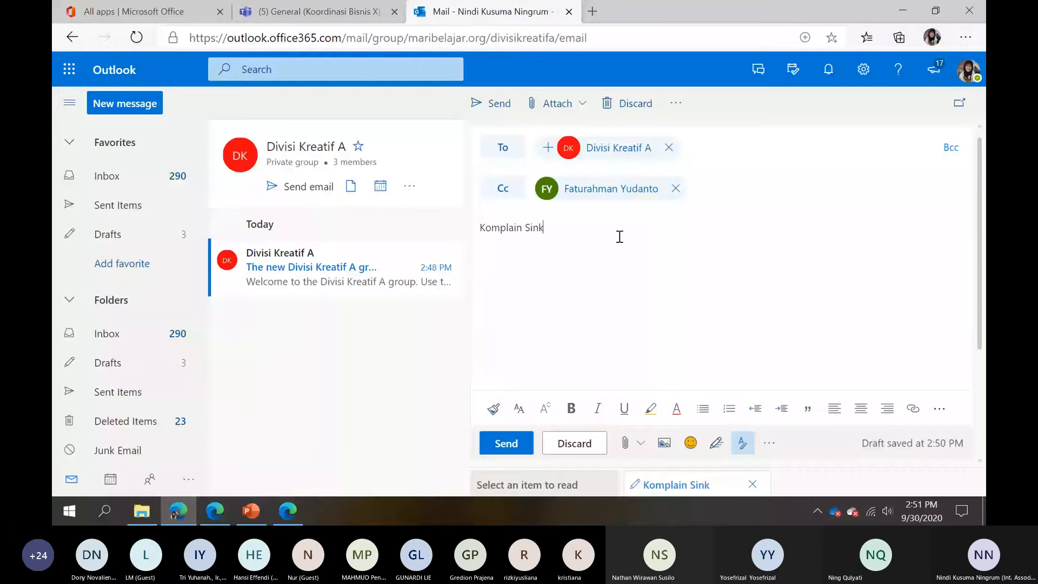
type("ronisasi")
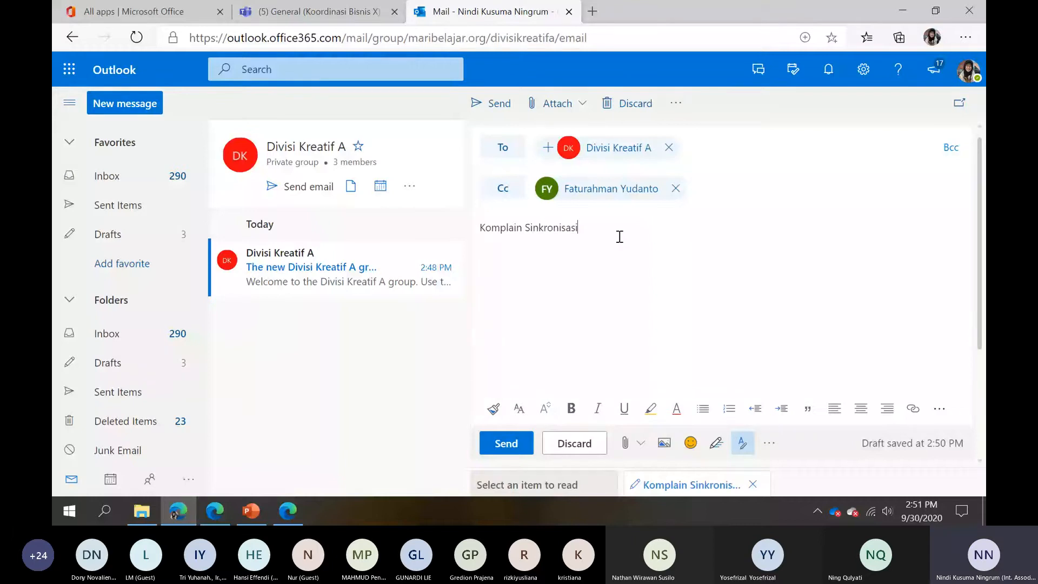
left_click(637, 358)
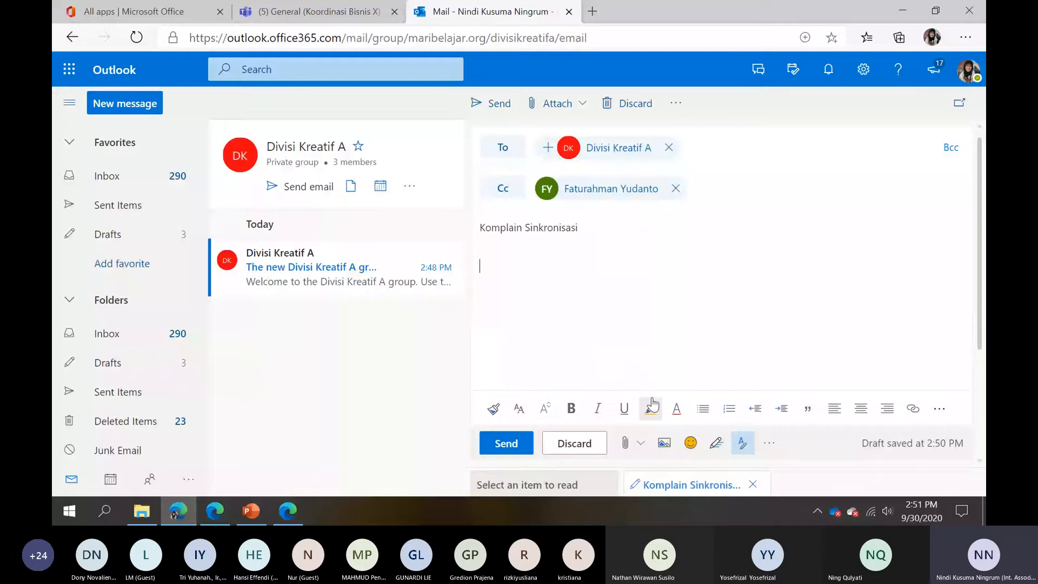
Return from Outlook to the Divisi Kreatif A site in SharePoint and open its document library
left_click(72, 39)
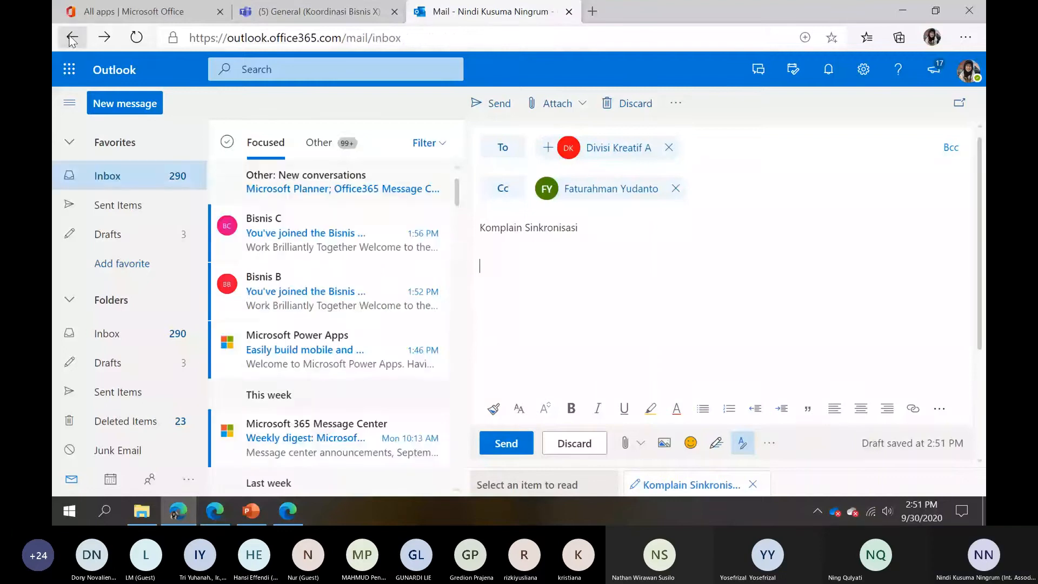
left_click(72, 39)
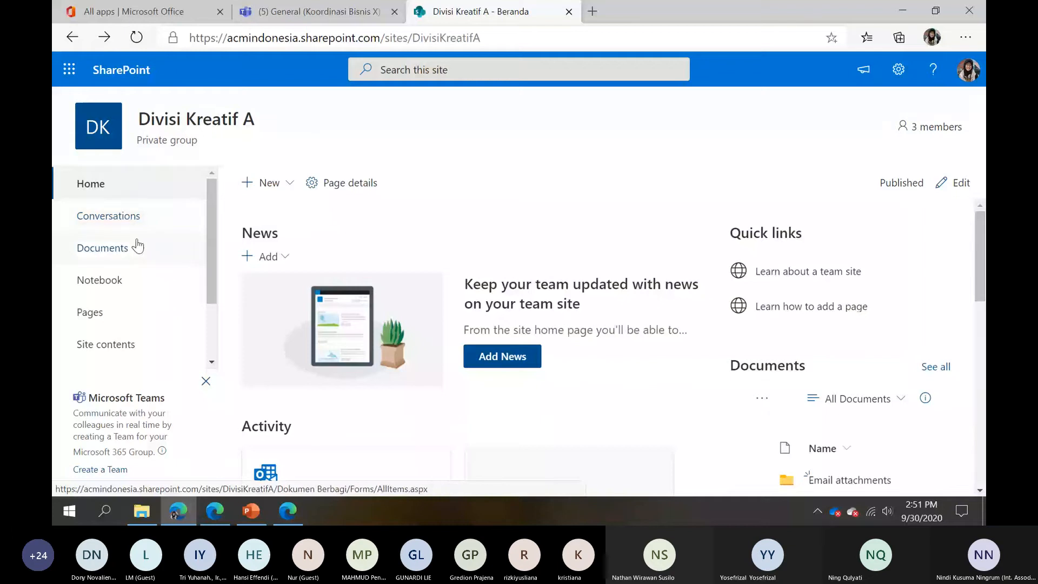
left_click(137, 247)
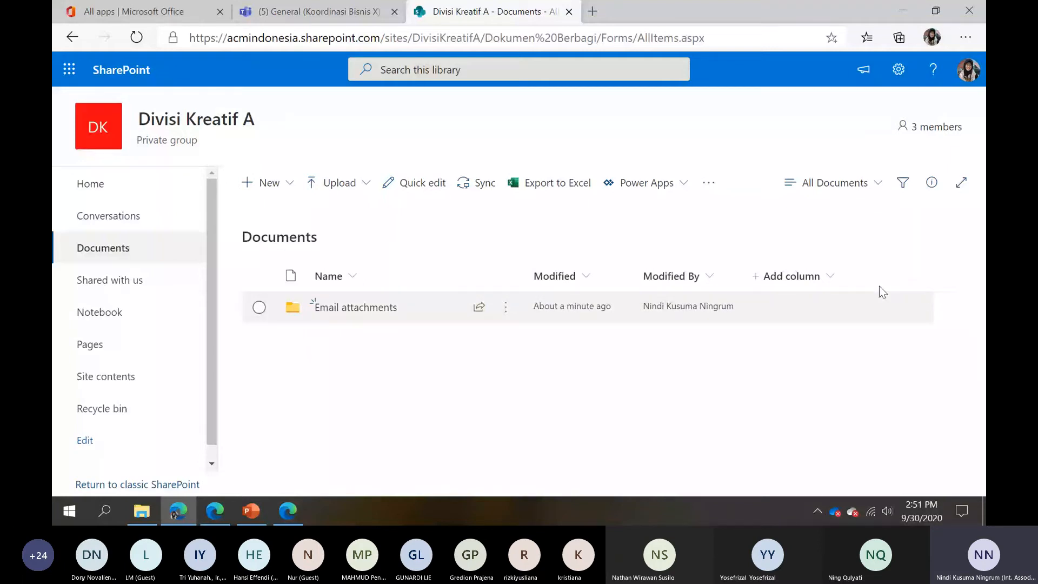
Create a Word document in the library and name it Dokumen Kerjasama dengan B
left_click(264, 183)
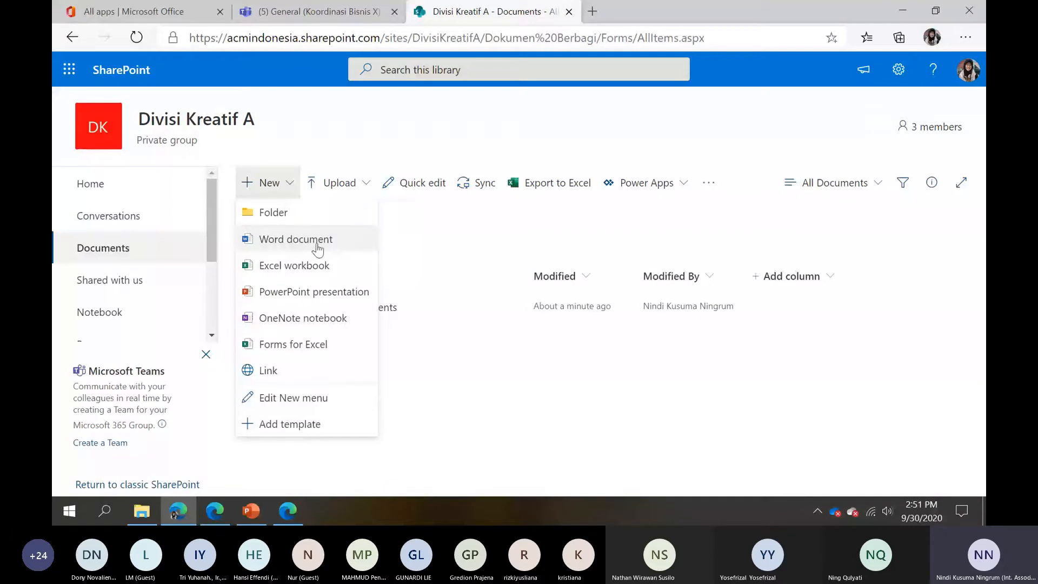
left_click(314, 244)
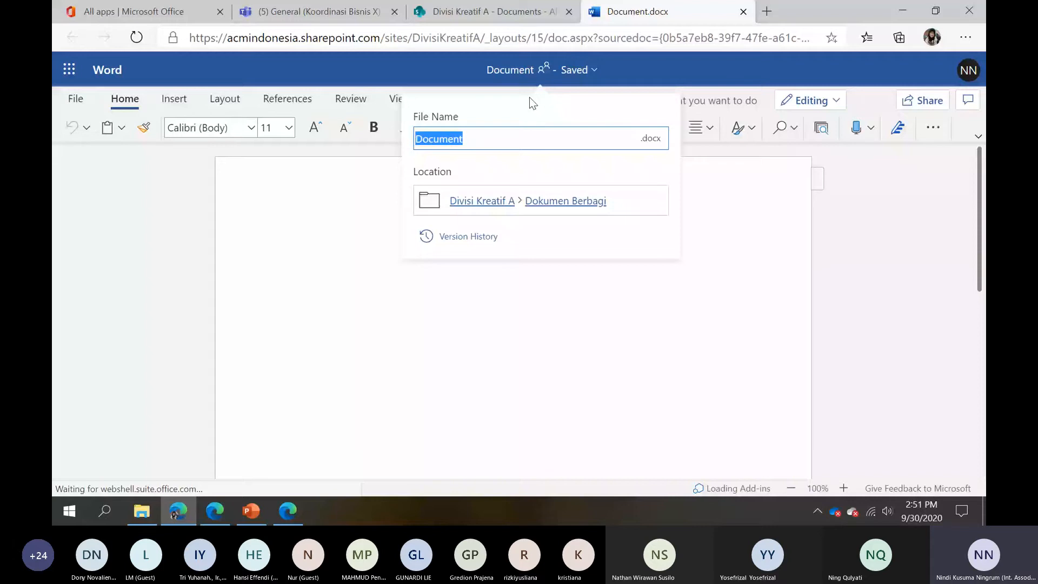
type("Dokumen Kerjasama ")
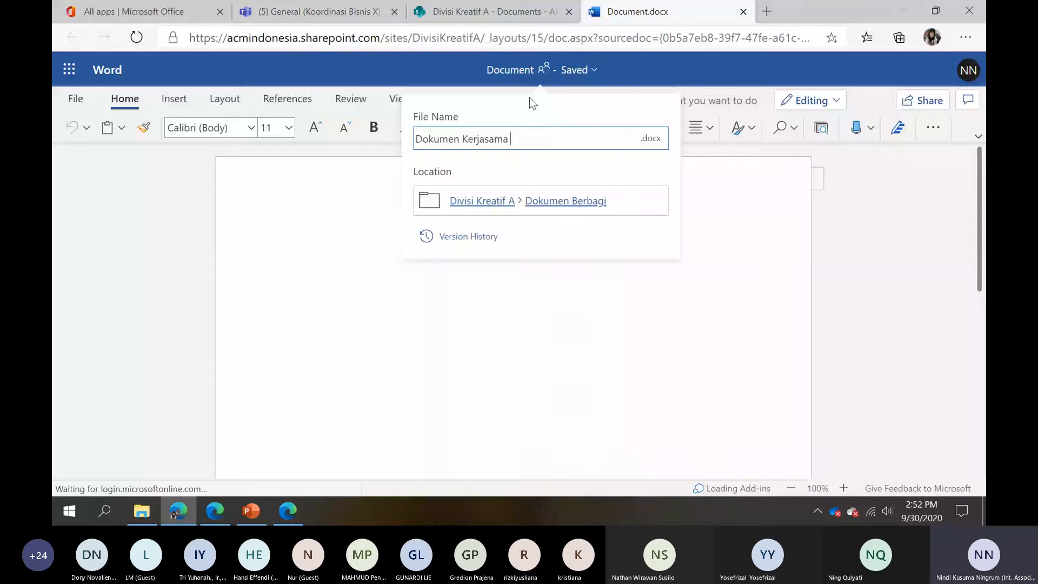
type("dengan")
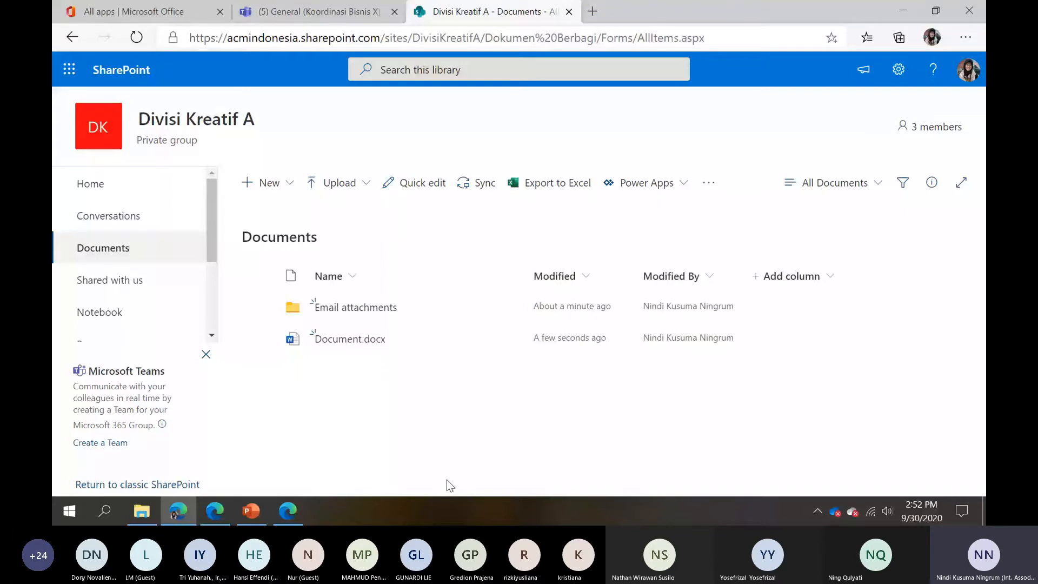
Create another Word document in the library, name it Dokumen SOP Kerjasama and close it
left_click(262, 182)
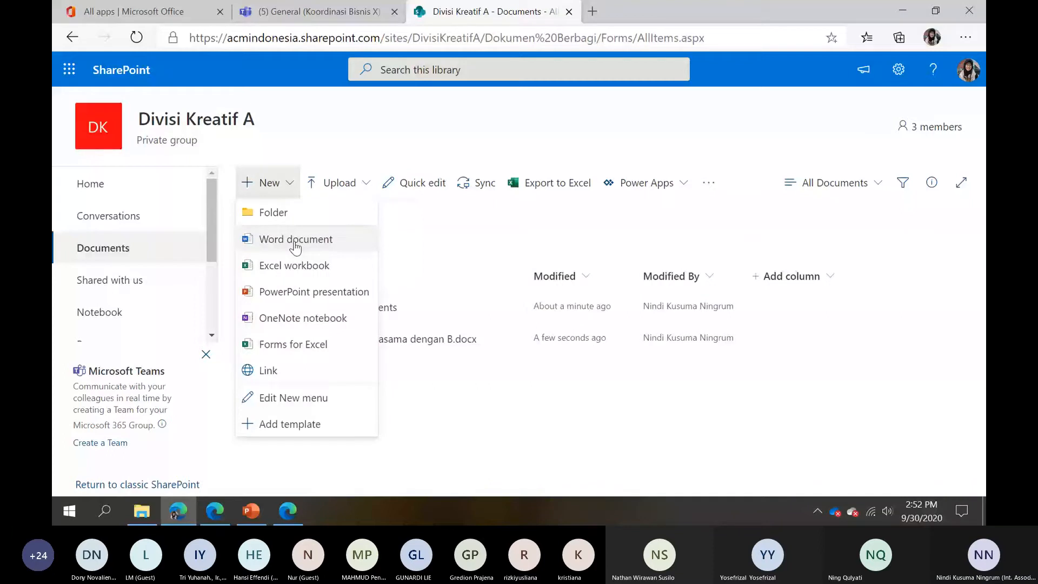
left_click(295, 240)
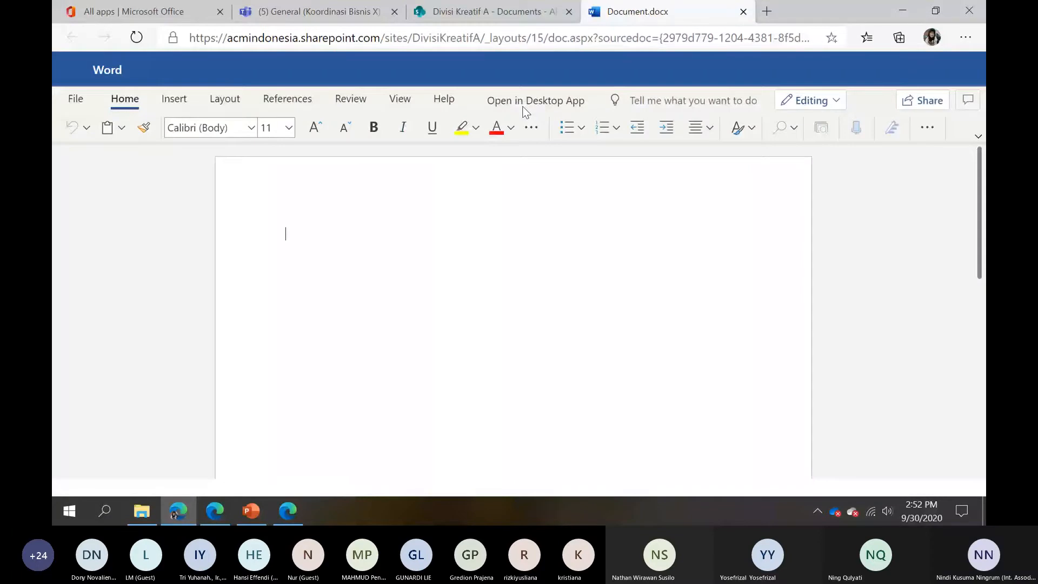
type("D")
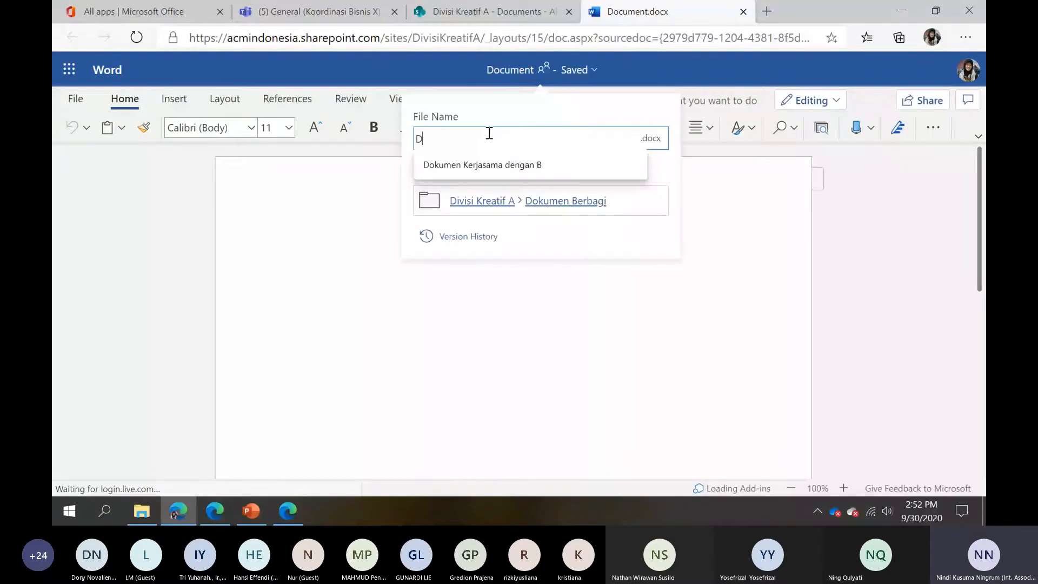
type("okumen SOP Ker")
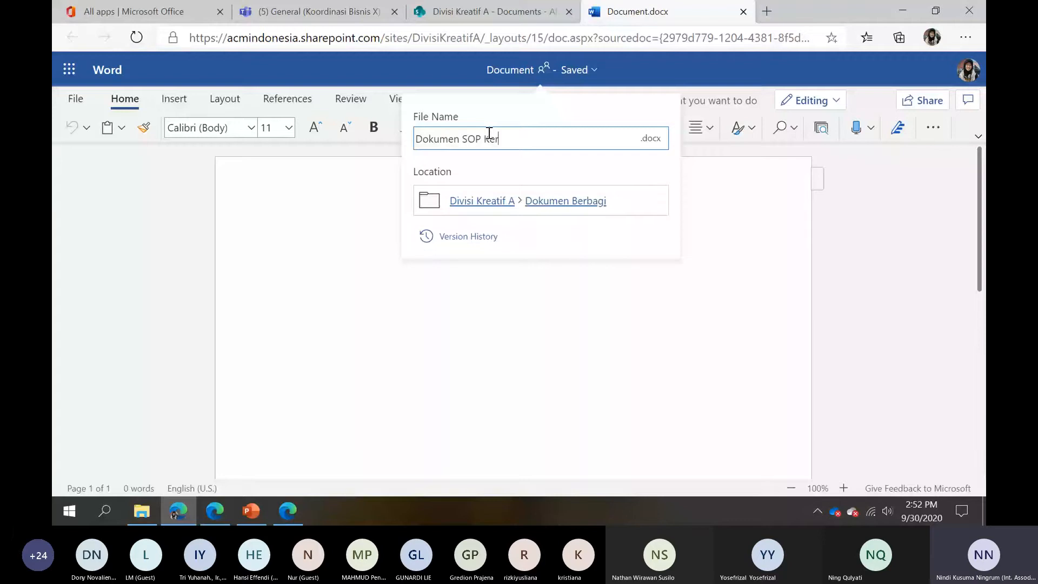
type("jas")
key("ctrl+w")
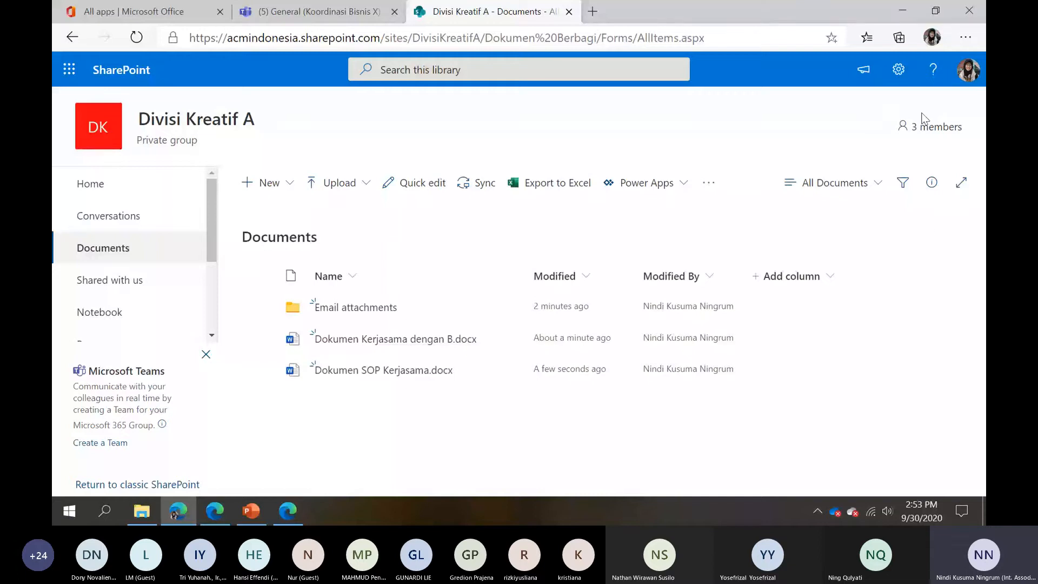
Widen the library's Name column and open the access management and advanced permissions of Dokumen Kerjasama dengan B.docx
mouse_move(422, 374)
left_click_drag(525, 276, 606, 277)
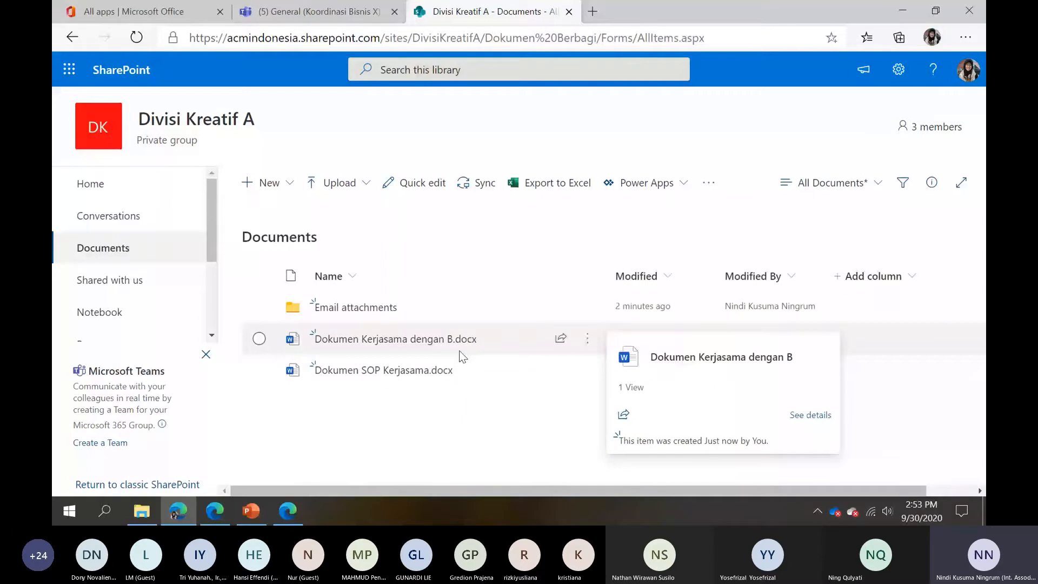
left_click(586, 338)
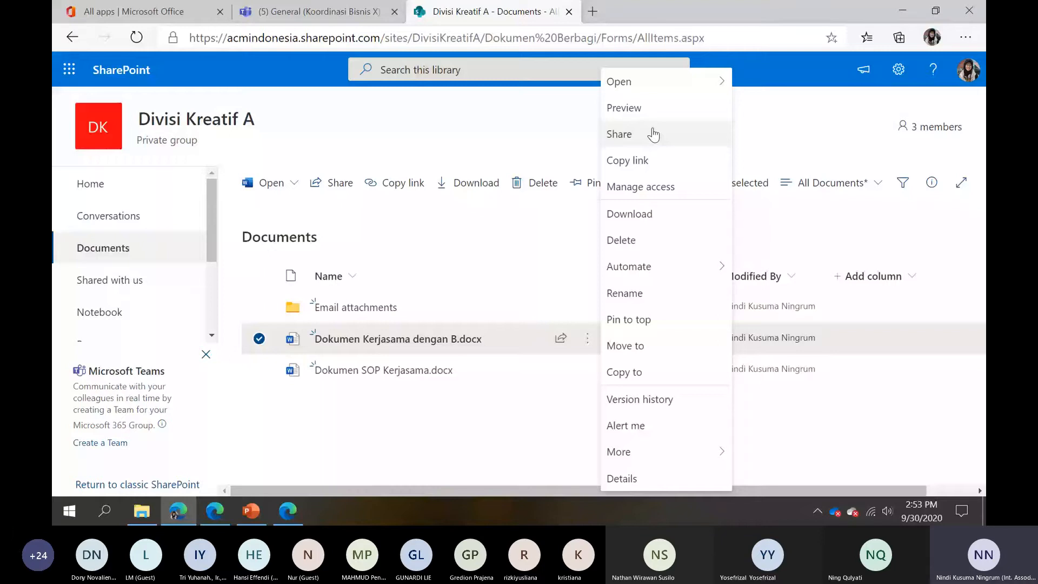
left_click(475, 282)
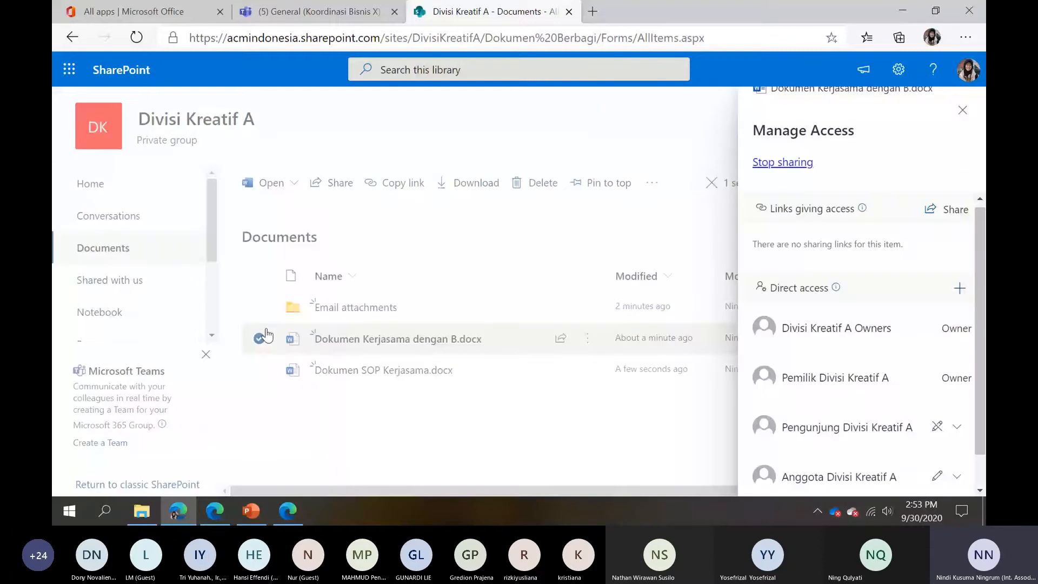
scroll(913, 393, "down", 2)
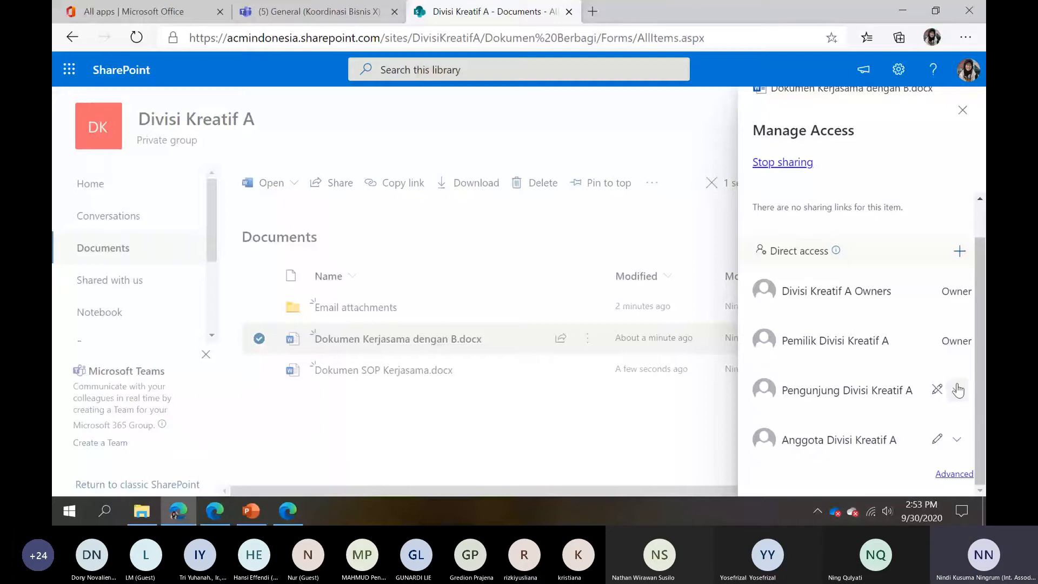
scroll(957, 389, "up", 1)
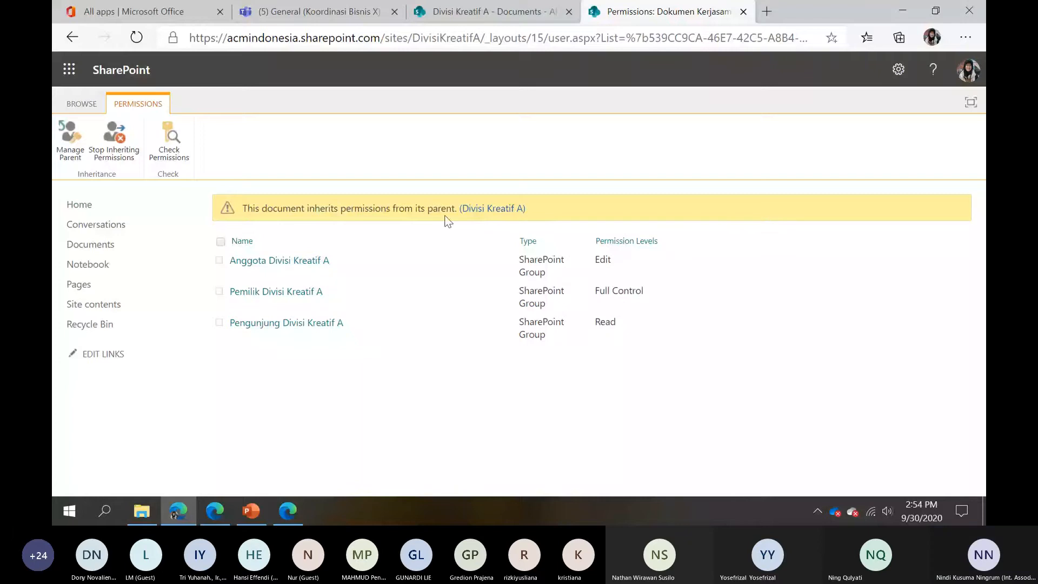
Examine the permissions of the parent site Divisi Kreatif A and its permission levels, including the option to delete selected levels
left_click(523, 212)
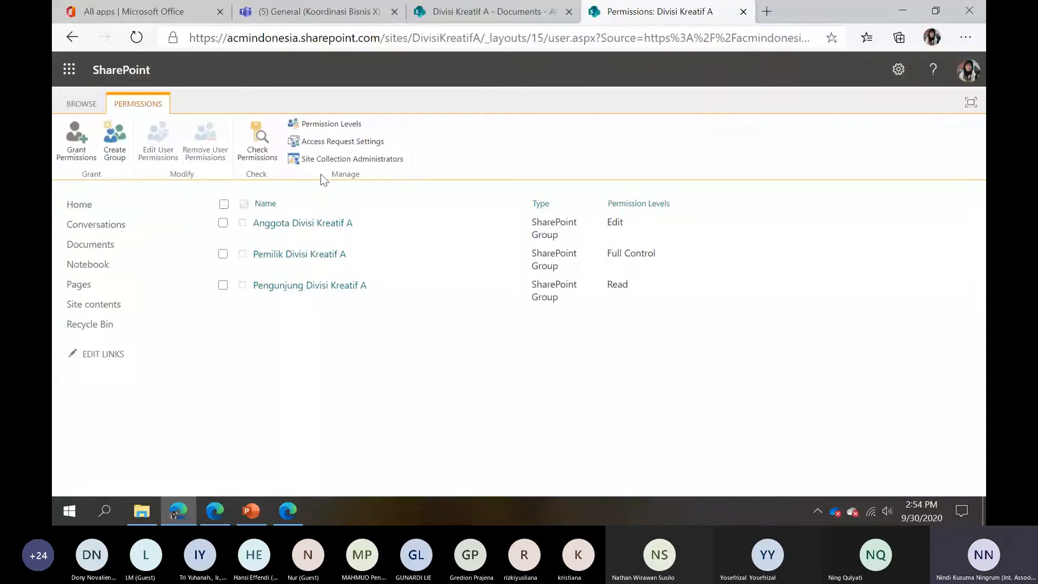
left_click(335, 128)
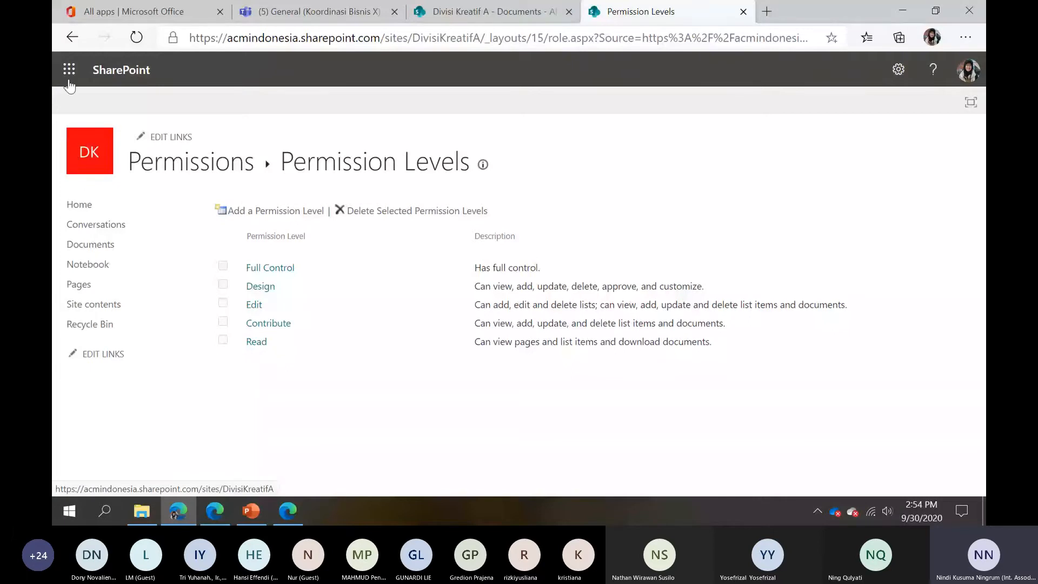
left_click(341, 210)
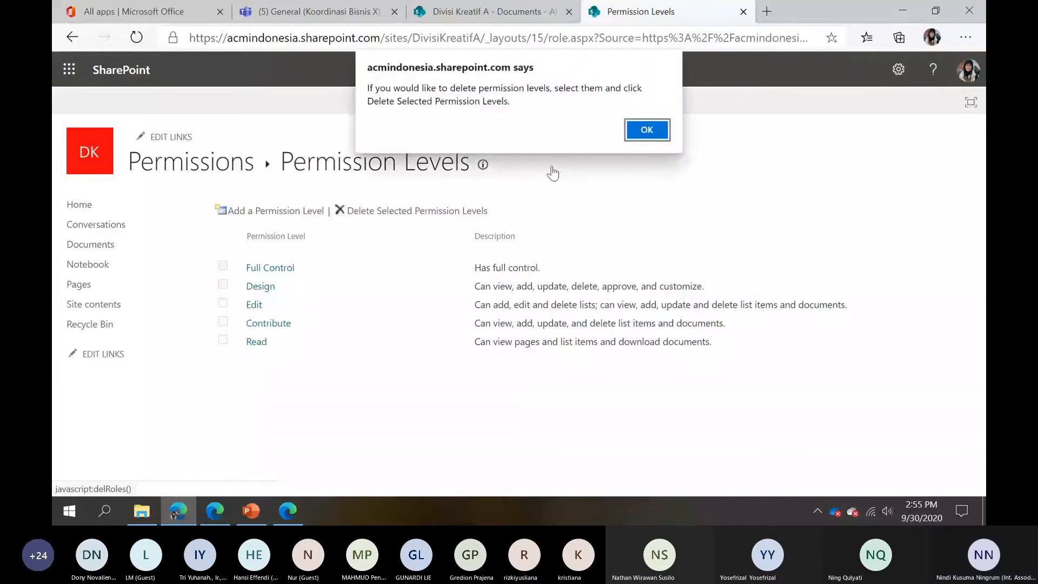
left_click(652, 133)
left_click(72, 37)
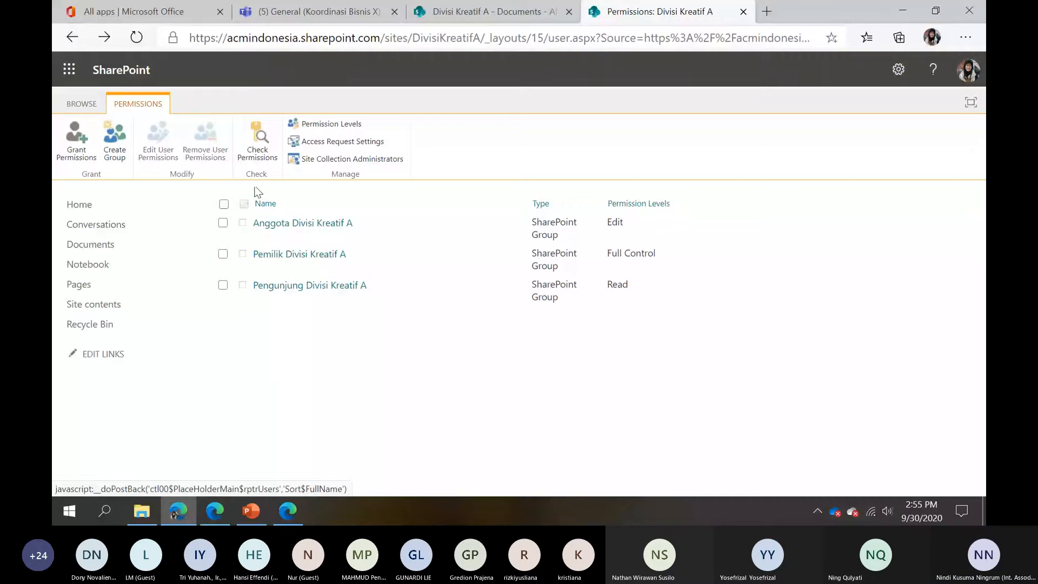
Examine the Anggota Divisi Kreatif A group and the edit form of its Divisi Kreatif A Members entry, and return to the document's access management
left_click(297, 227)
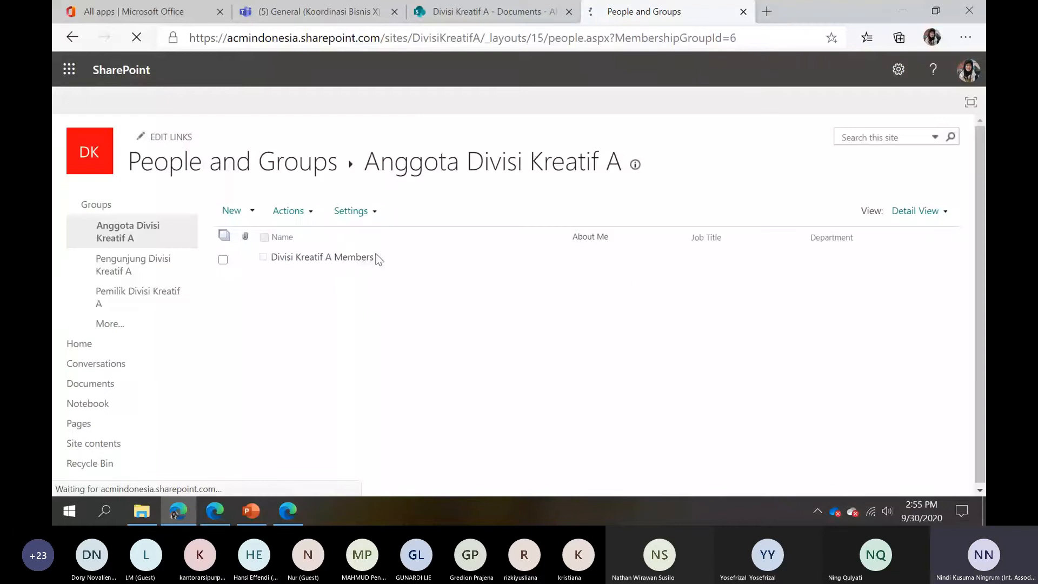
left_click(373, 257)
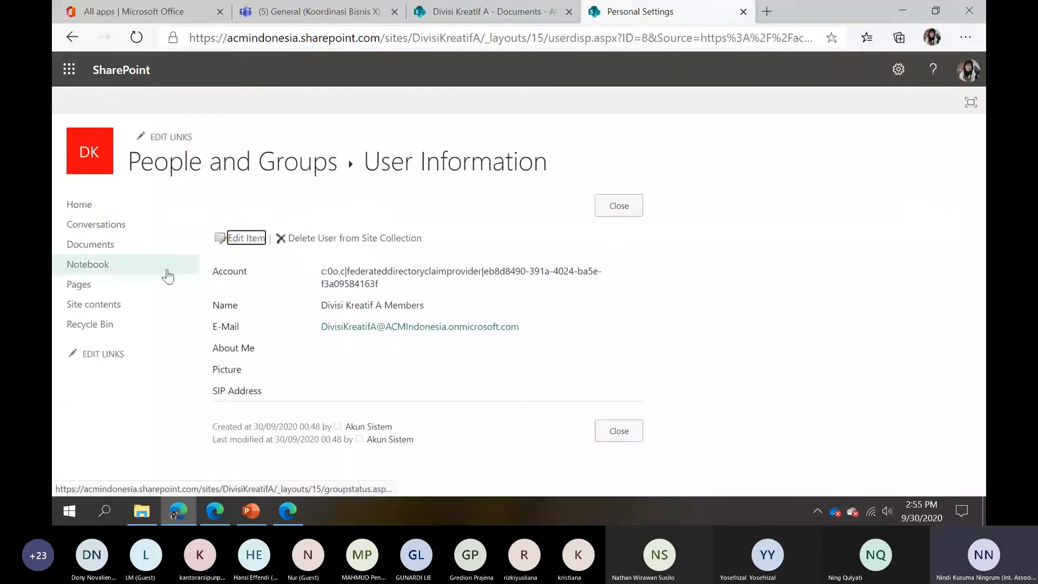
left_click(246, 238)
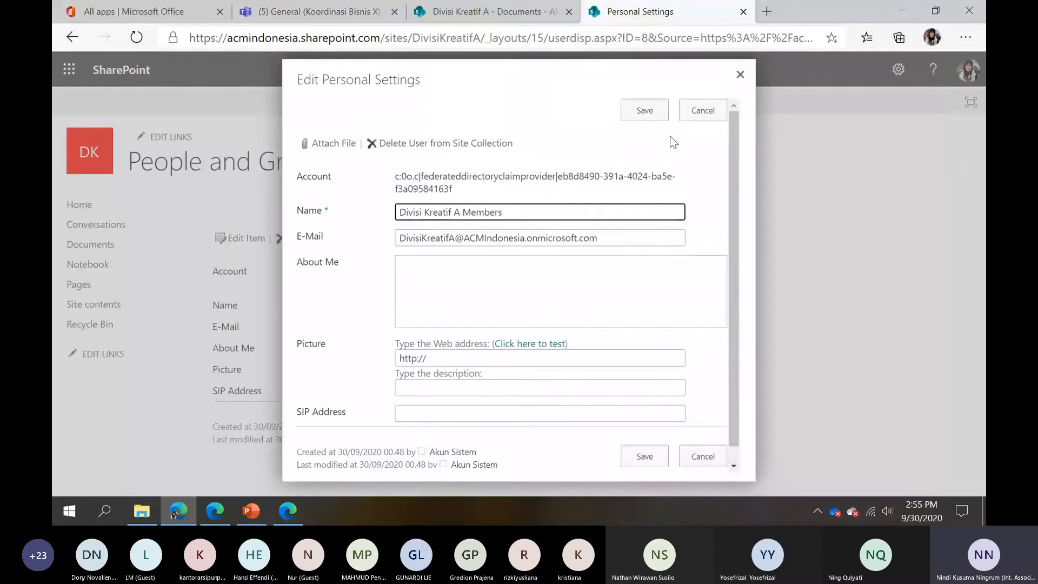
left_click(740, 74)
left_click(77, 40)
left_click(76, 40)
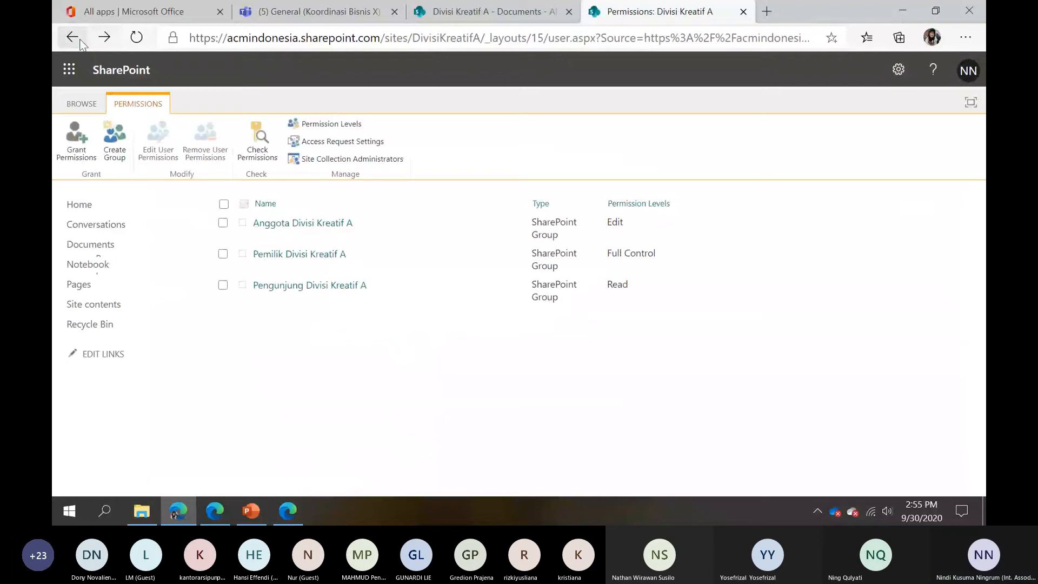
left_click(73, 38)
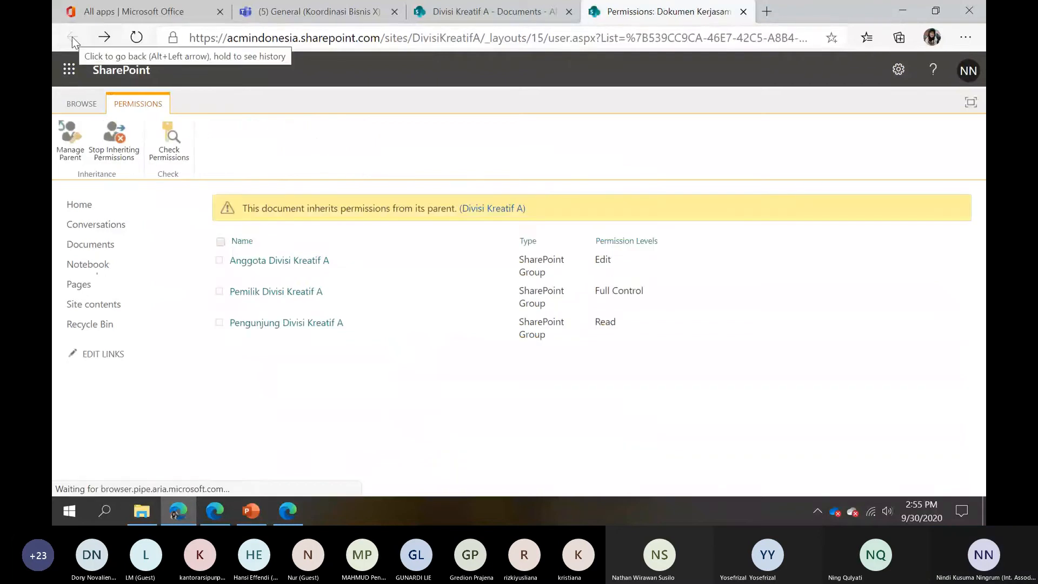
left_click(545, 20)
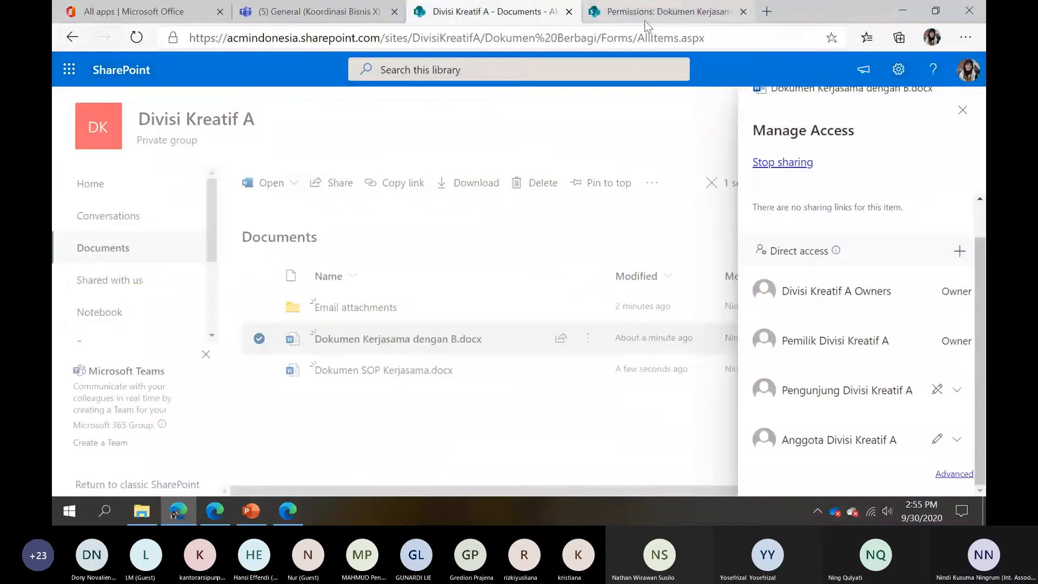
left_click(742, 11)
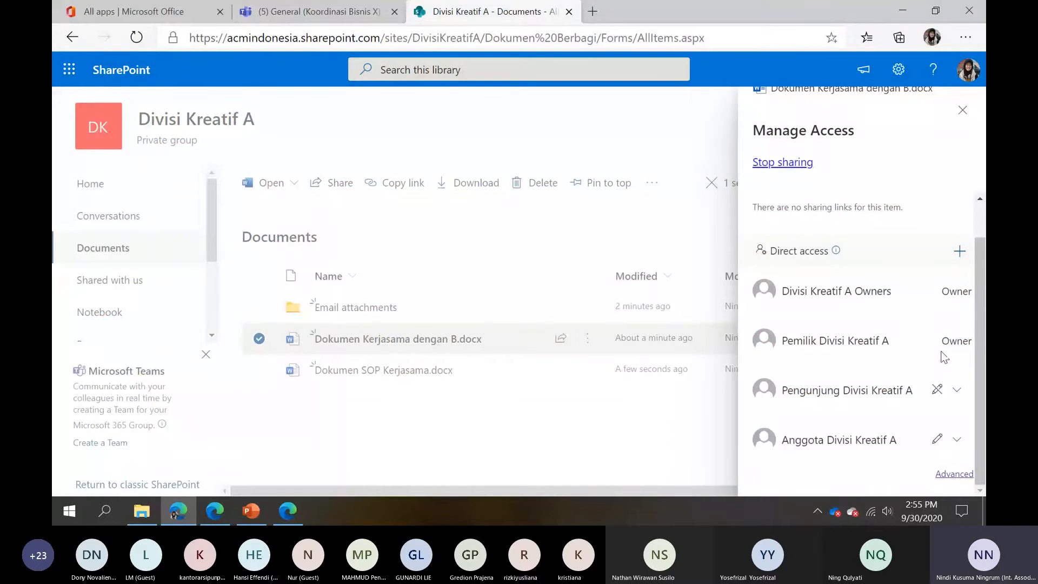
Grant the first suggested contact direct Can view access to Dokumen Kerjasama dengan B.docx, with notification kept on
scroll(890, 271, "up", 1)
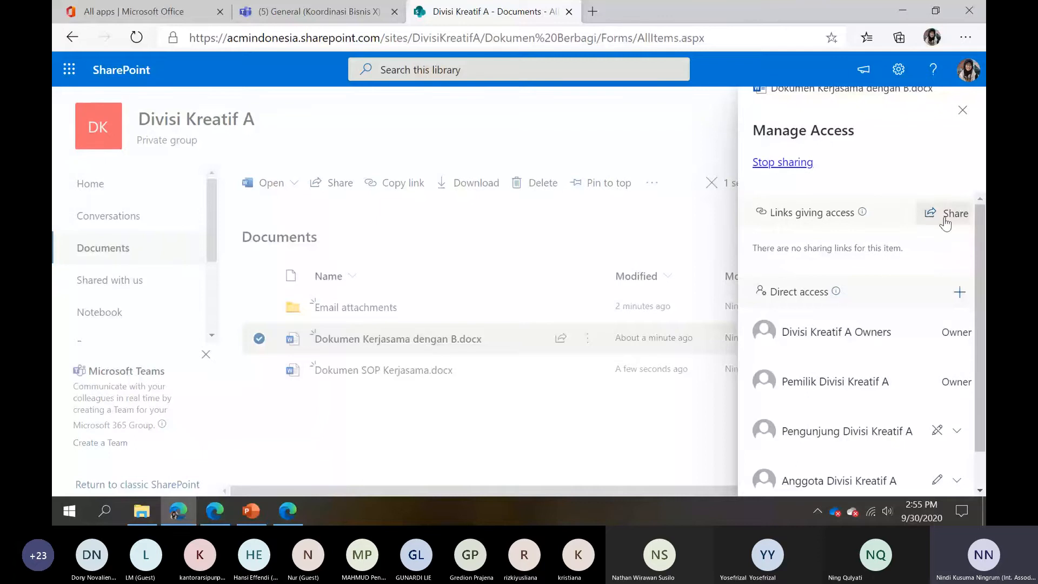
left_click(859, 318)
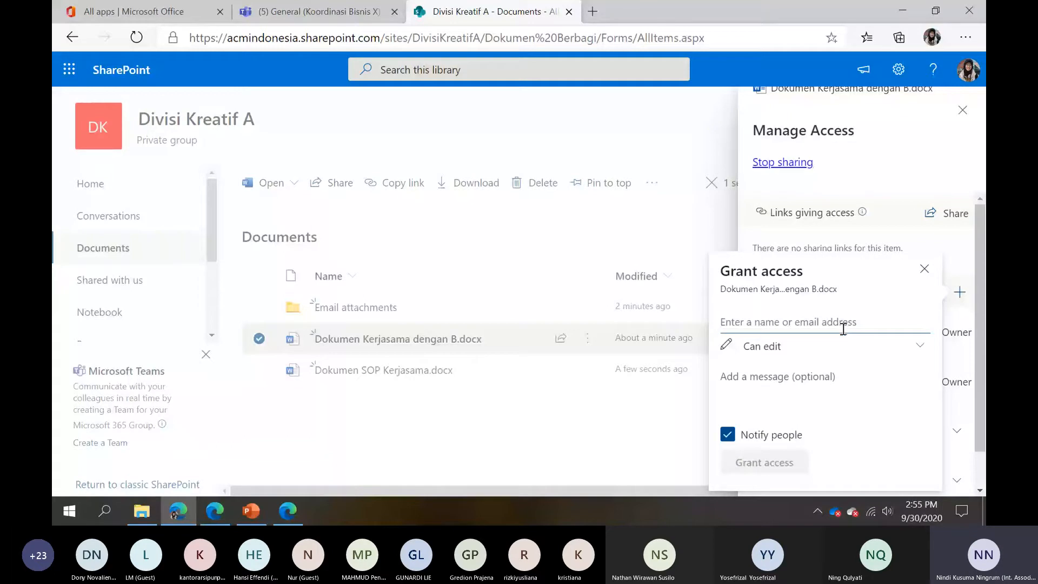
left_click(897, 354)
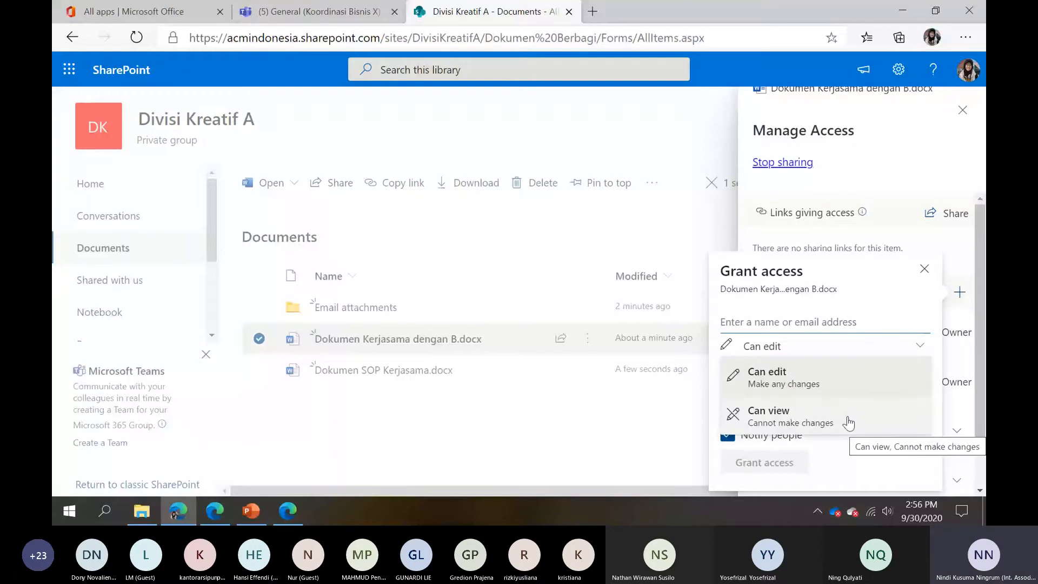
left_click(846, 418)
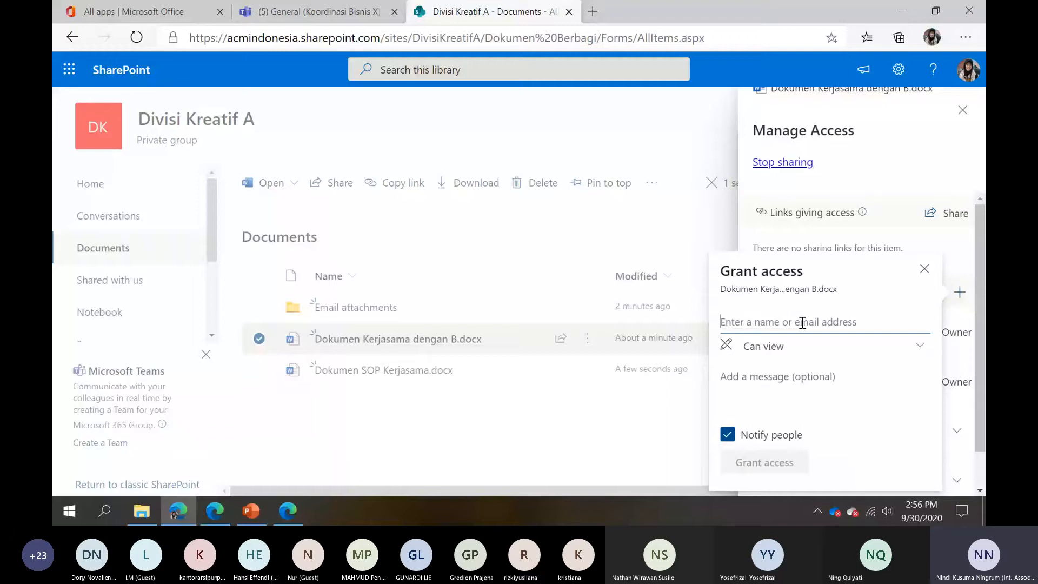
left_click(786, 320)
type("nin")
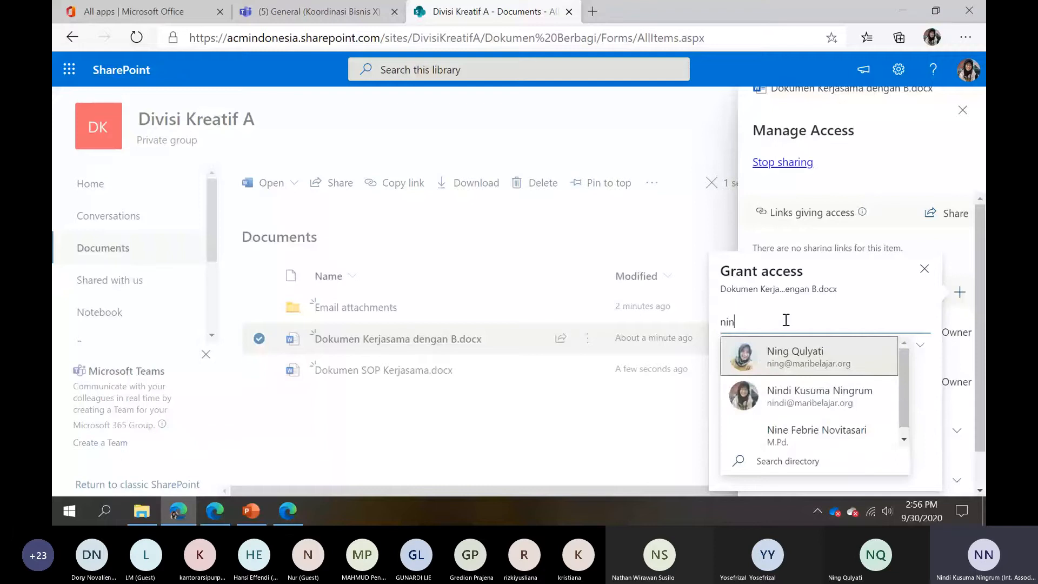
left_click(822, 365)
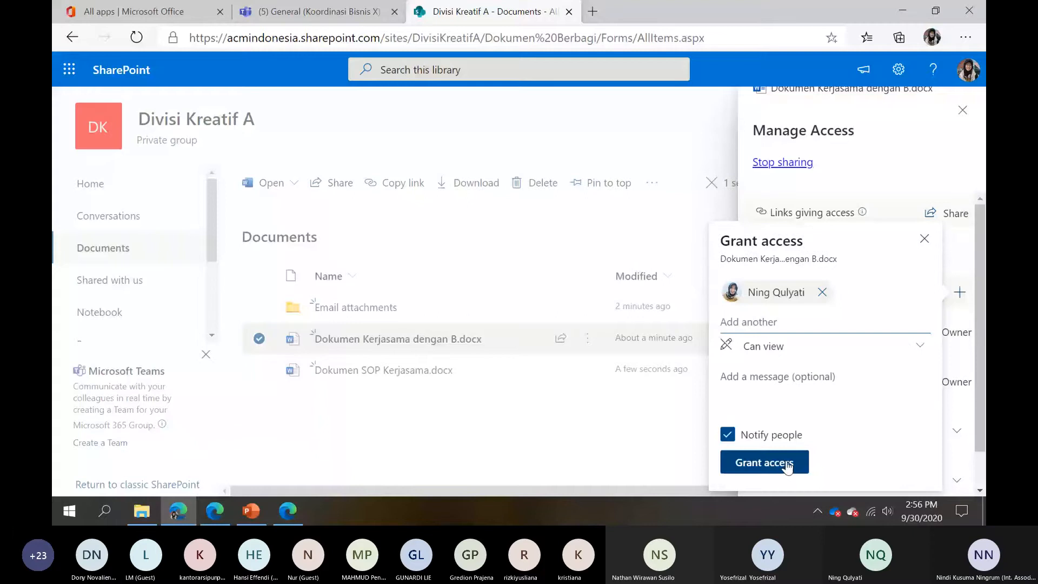
left_click(788, 463)
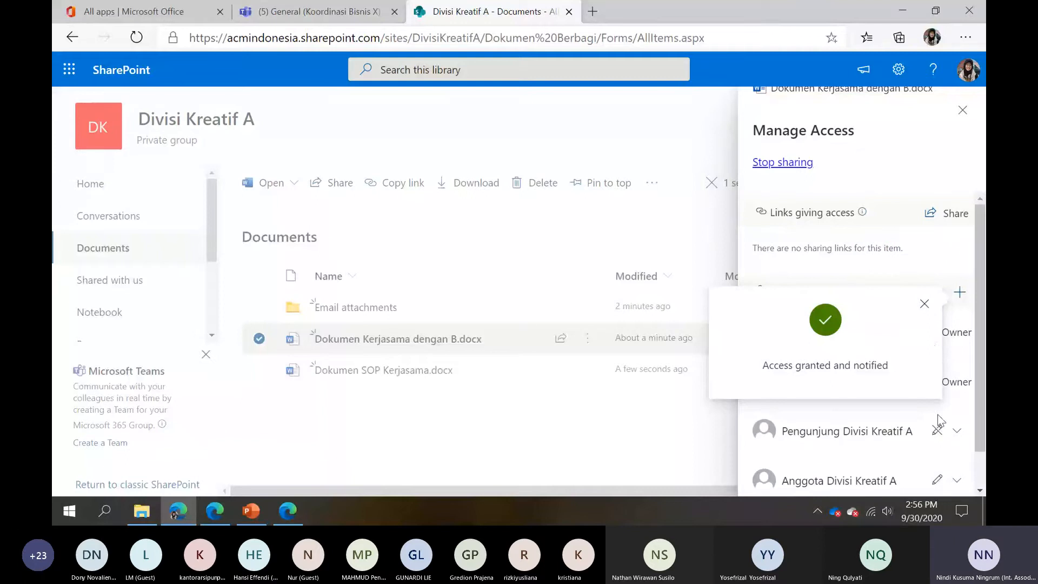
Remove the access of Anggota Divisi Kreatif A and Pengunjung Divisi Kreatif A to Dokumen Kerjasama dengan B.docx and close the access management
left_click(955, 439)
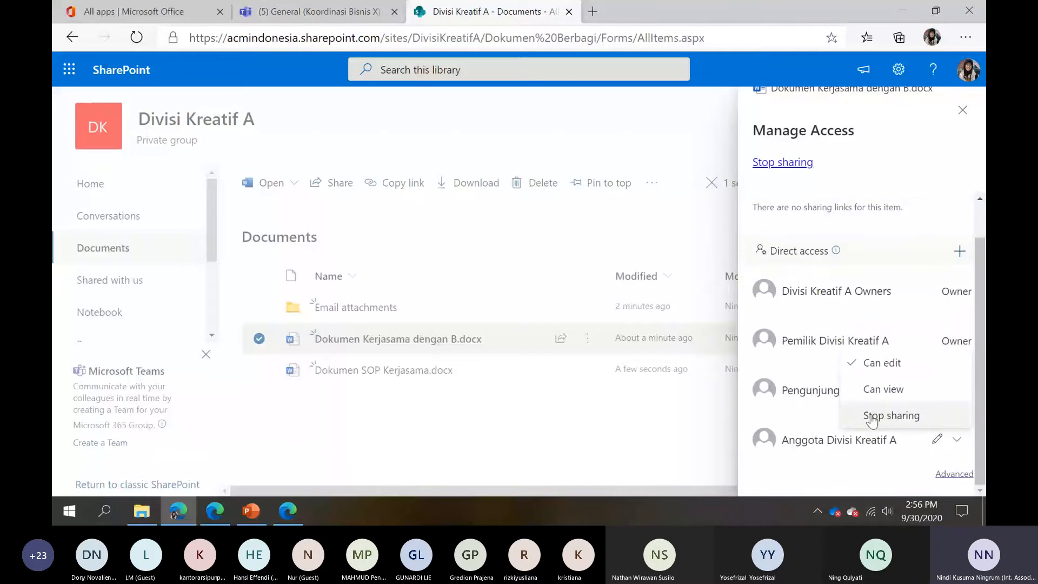
left_click(966, 444)
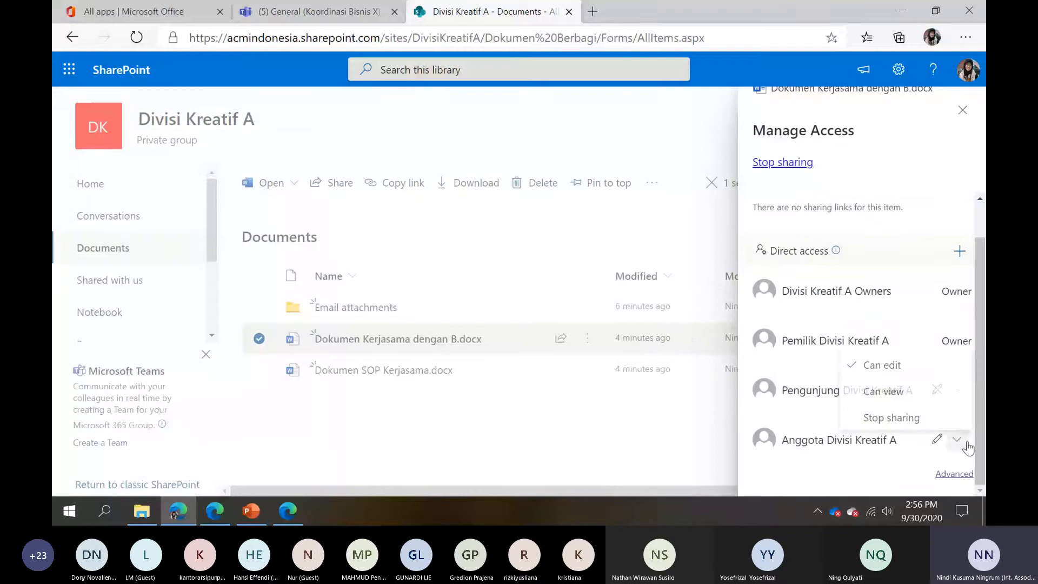
left_click(897, 416)
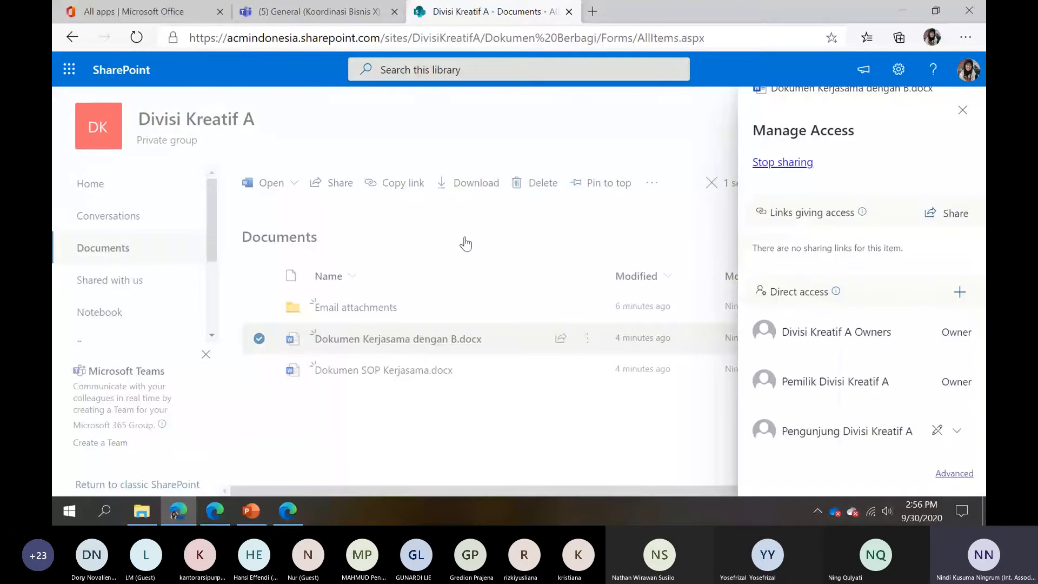
left_click(956, 431)
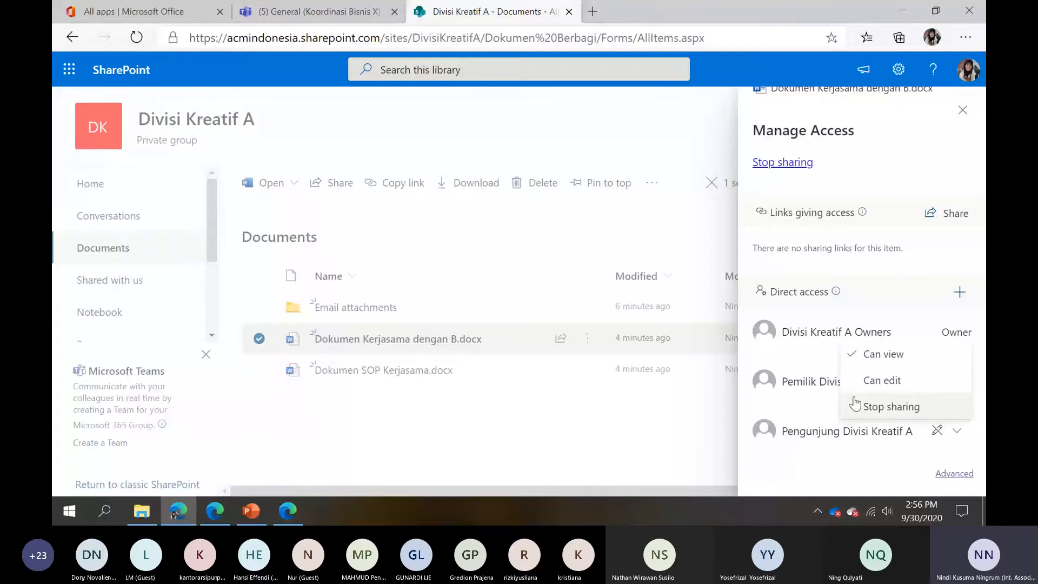
left_click(889, 409)
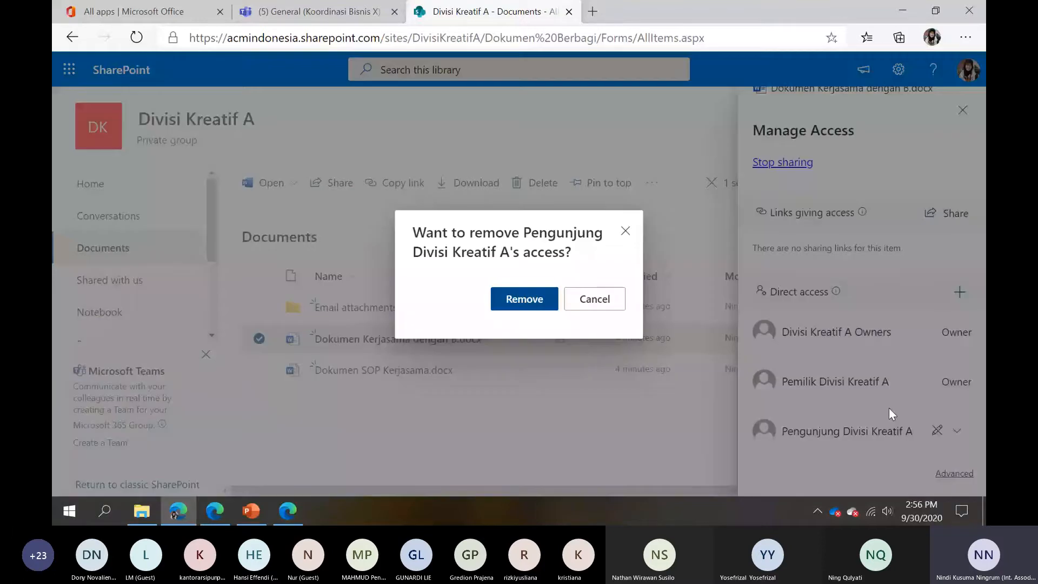
left_click(524, 299)
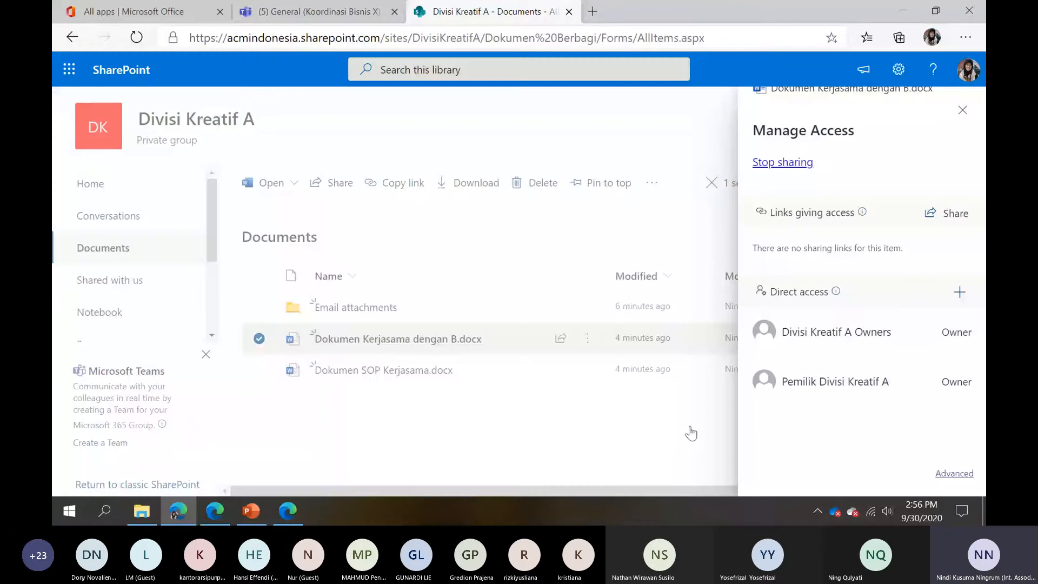
left_click(656, 439)
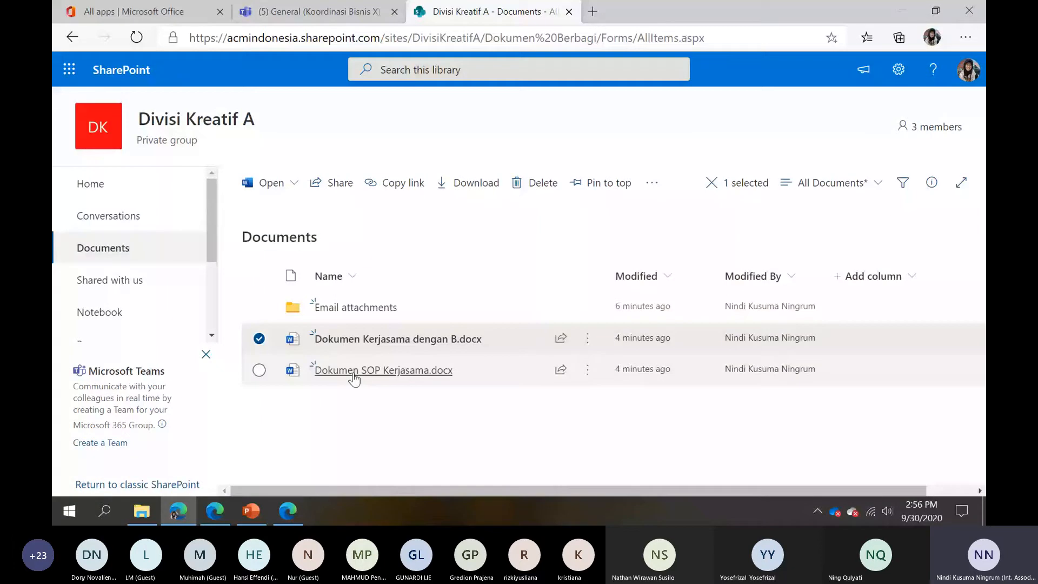
Review who has access to Dokumen Kerjasama dengan B.docx and the permission options of the individually added contact, and deselect the document
mouse_move(586, 341)
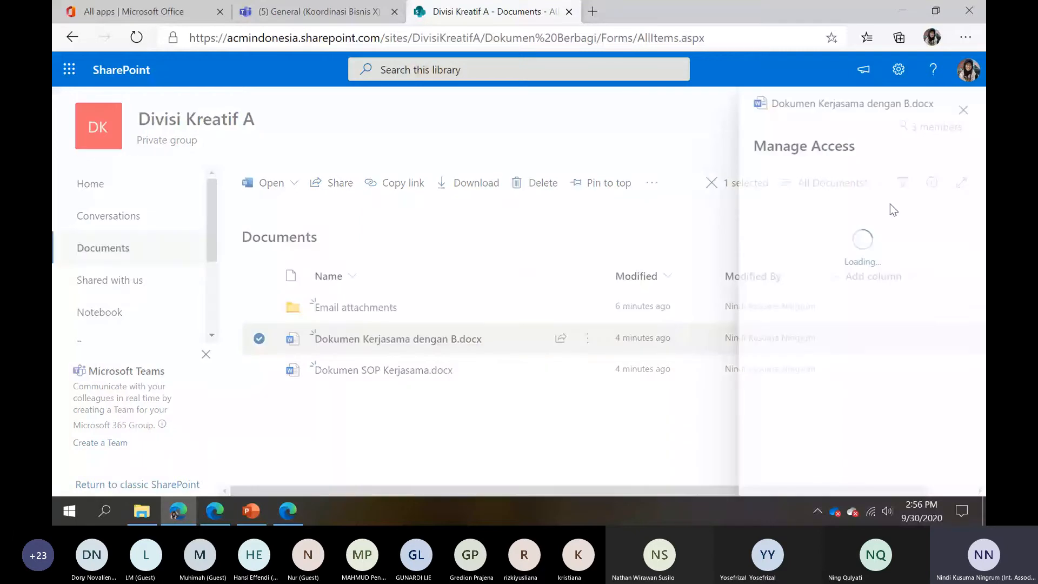
left_click(956, 446)
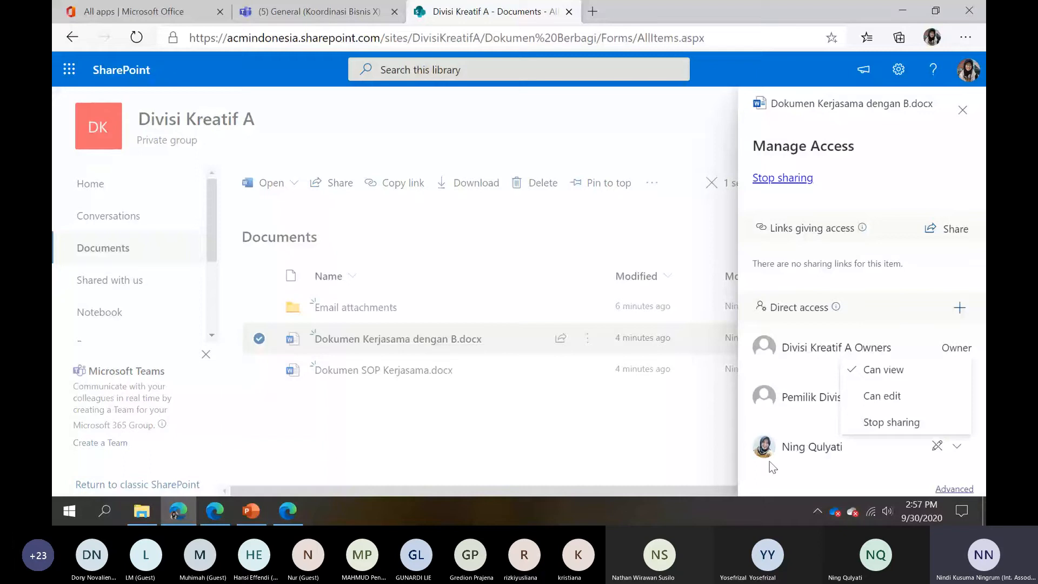
left_click(818, 453)
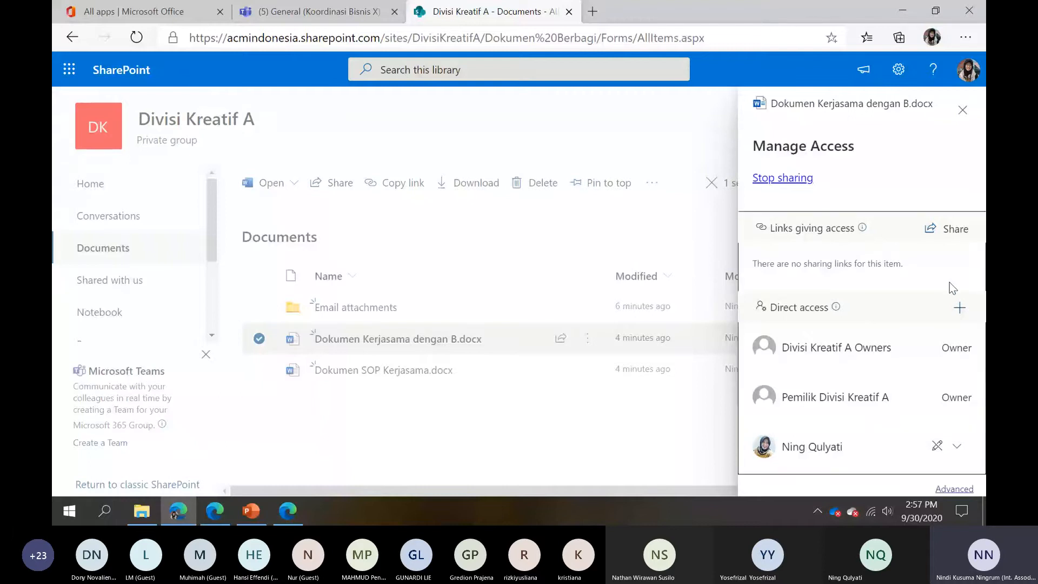
left_click(530, 423)
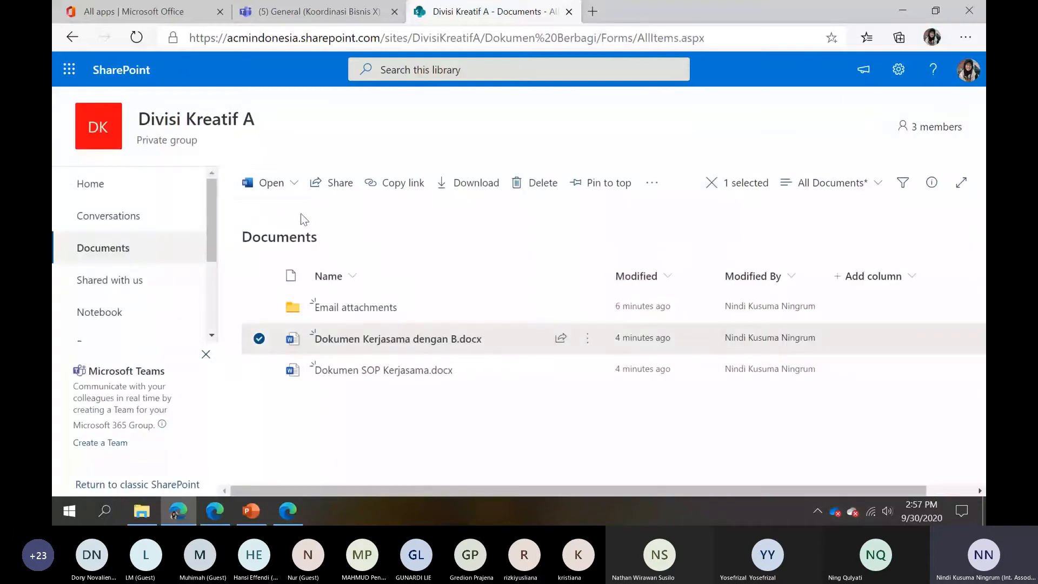
left_click(351, 328)
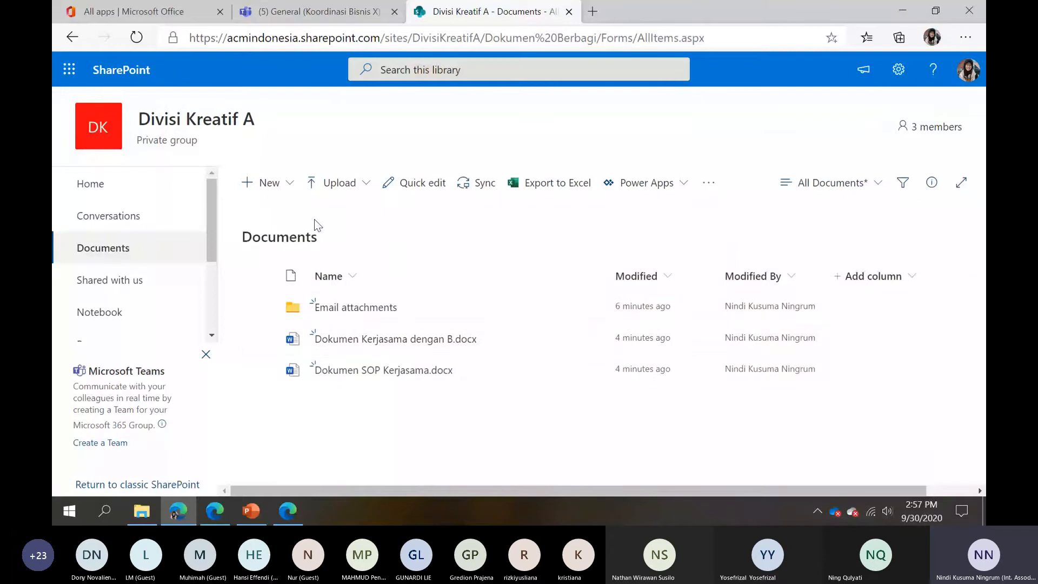
Create a folder named Dokumen Manajerial in the Documents library
left_click(276, 189)
left_click(272, 212)
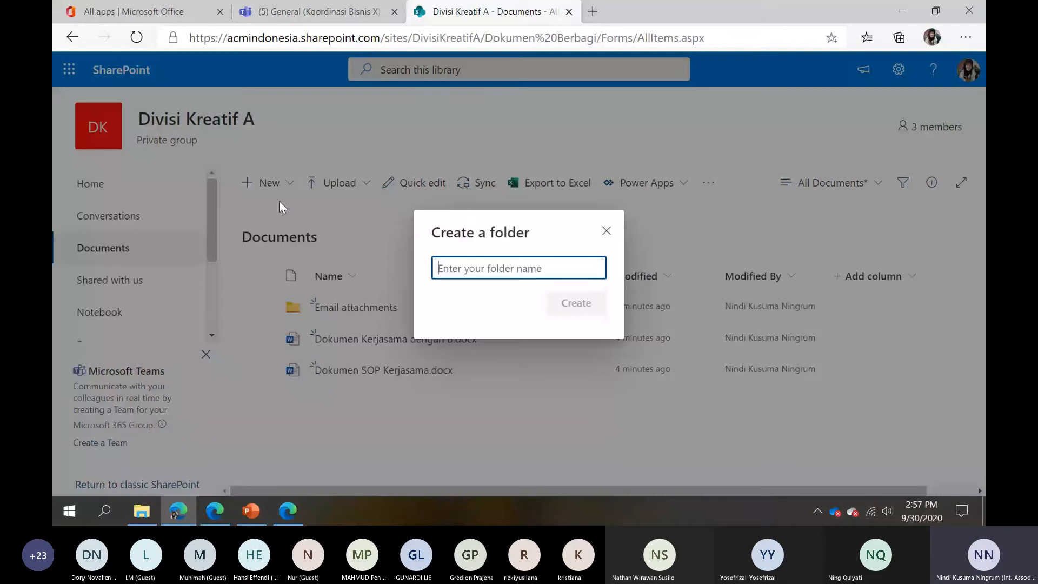
type("Folder")
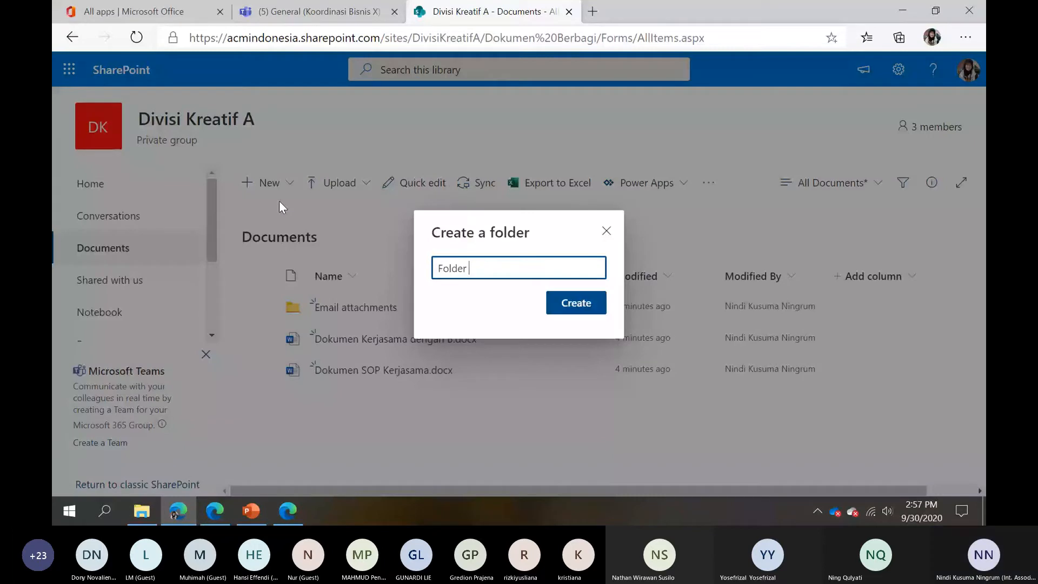
key("ctrl+a")
type("D")
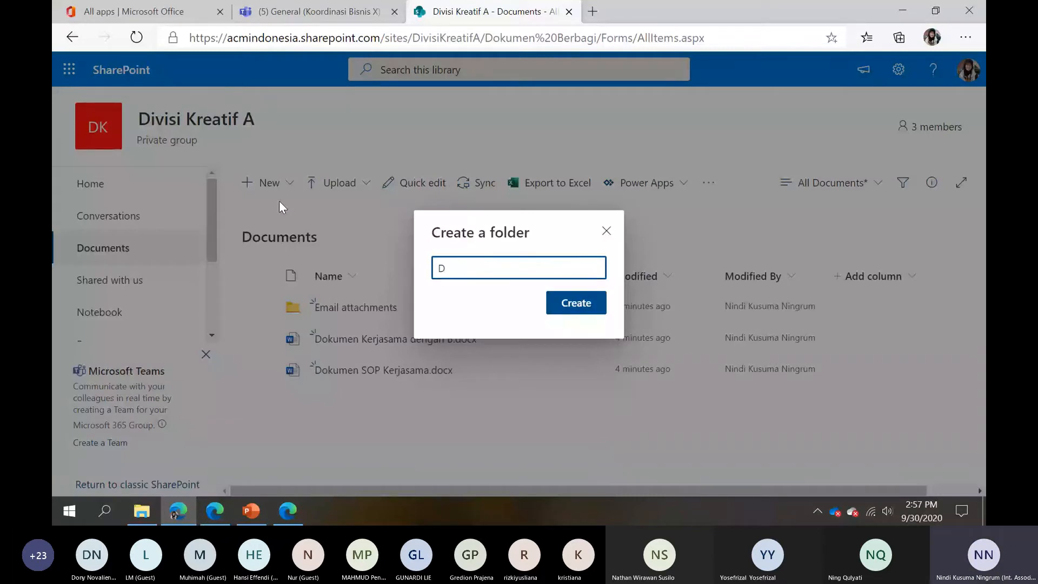
type("okumen Manaje")
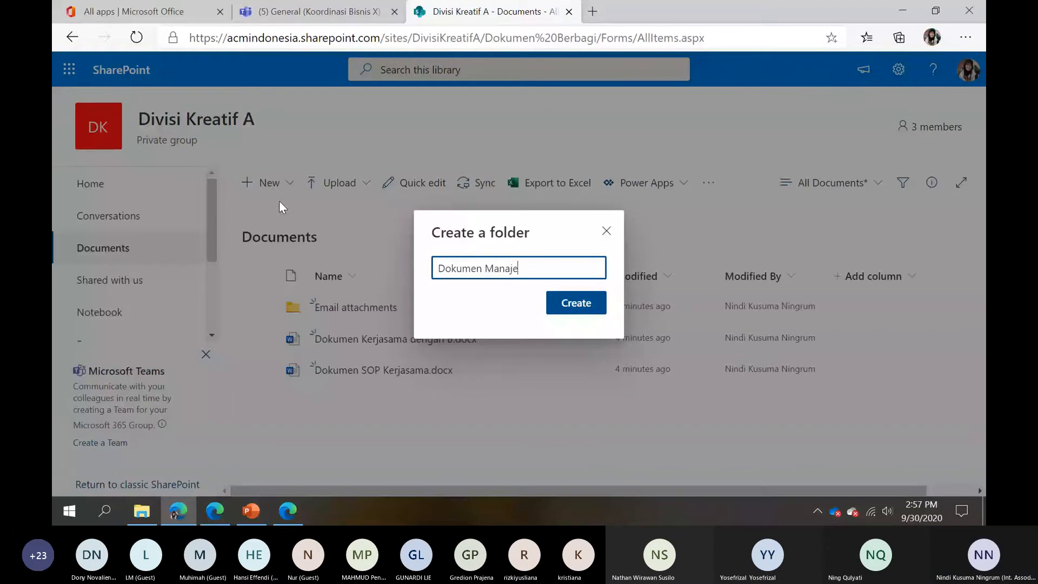
type("ri")
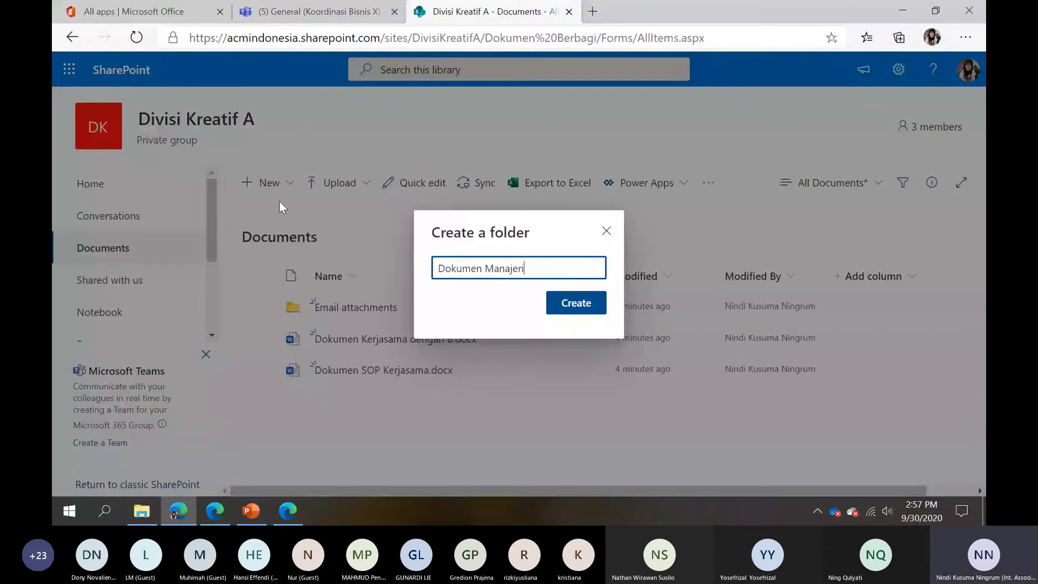
type("al")
key("Return")
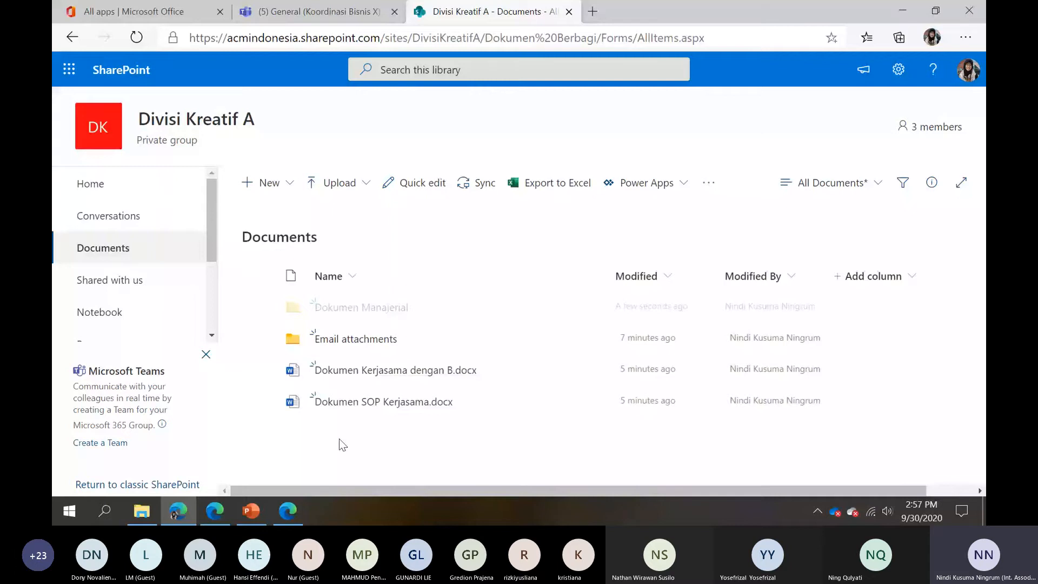
Move Dokumen Kerjasama dengan B.docx into the Dokumen Manajerial folder of the current library, and check the folder before returning to Documents
left_click(587, 370)
left_click(654, 350)
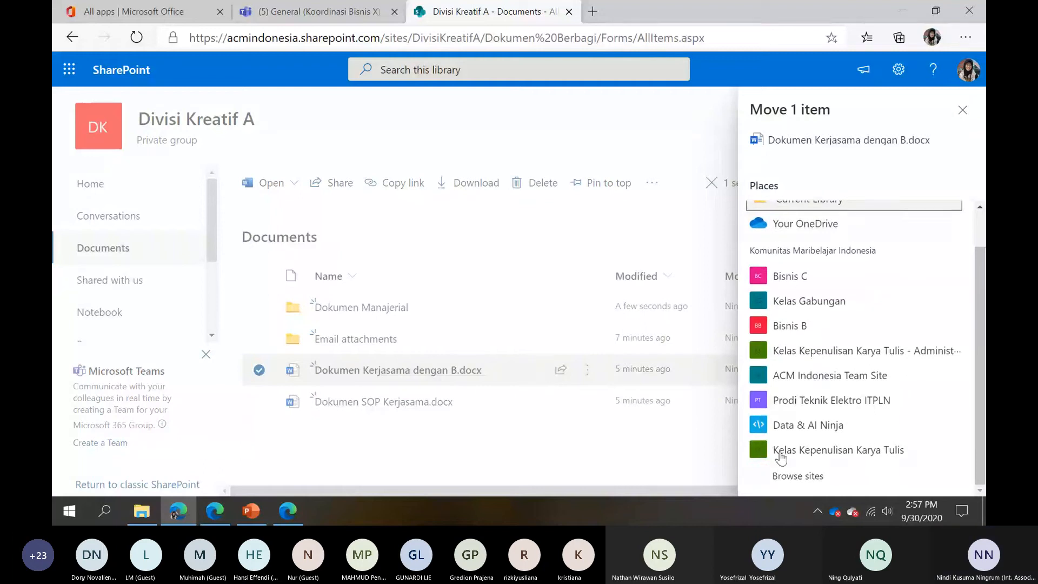
left_click(810, 203)
left_click(804, 246)
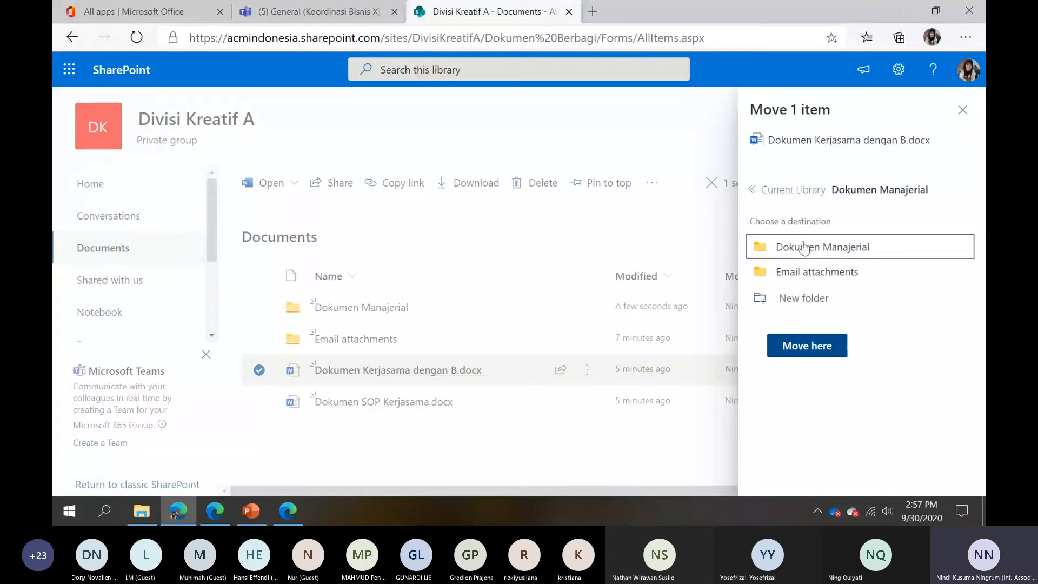
left_click(805, 299)
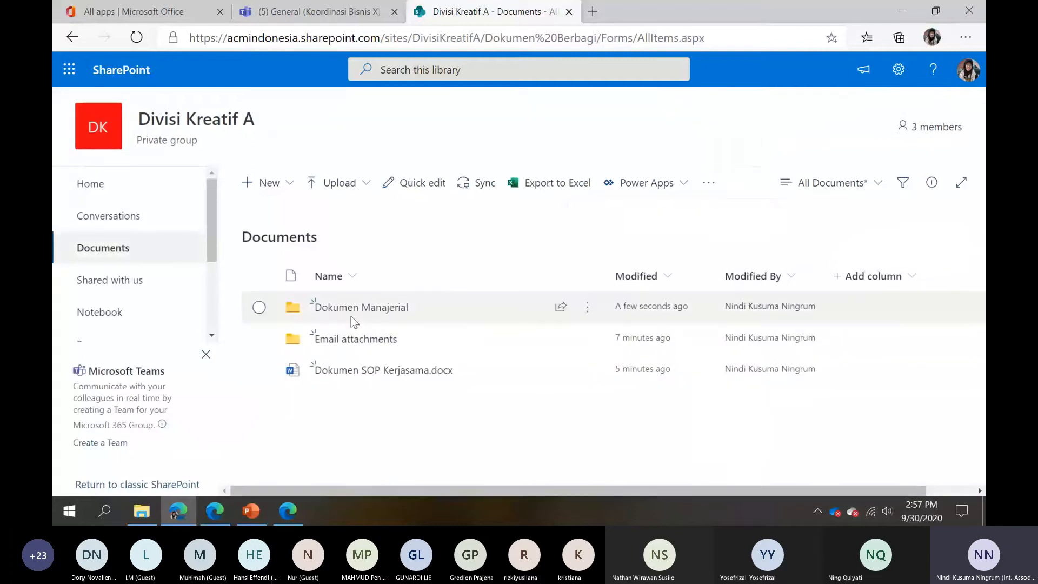
left_click(367, 308)
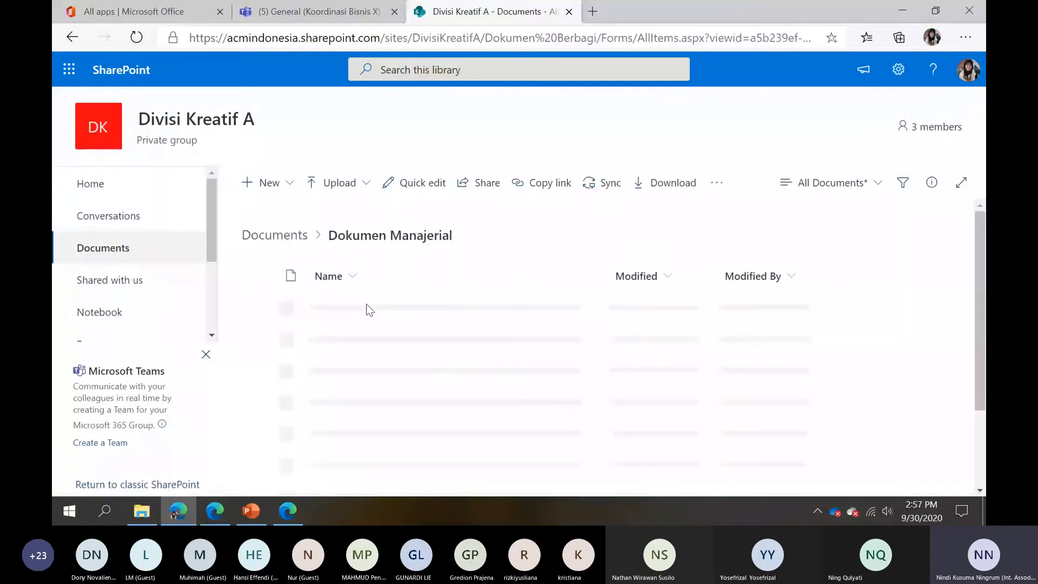
left_click(72, 37)
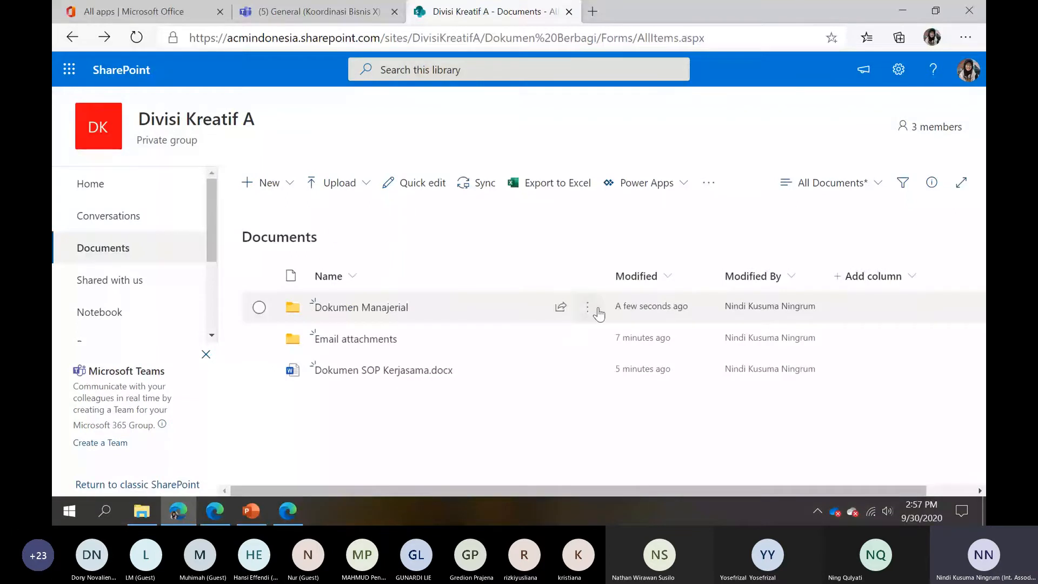
Remove the access of Pengunjung Divisi Kreatif A and Anggota Divisi Kreatif A to the Dokumen Manajerial folder
left_click(598, 310)
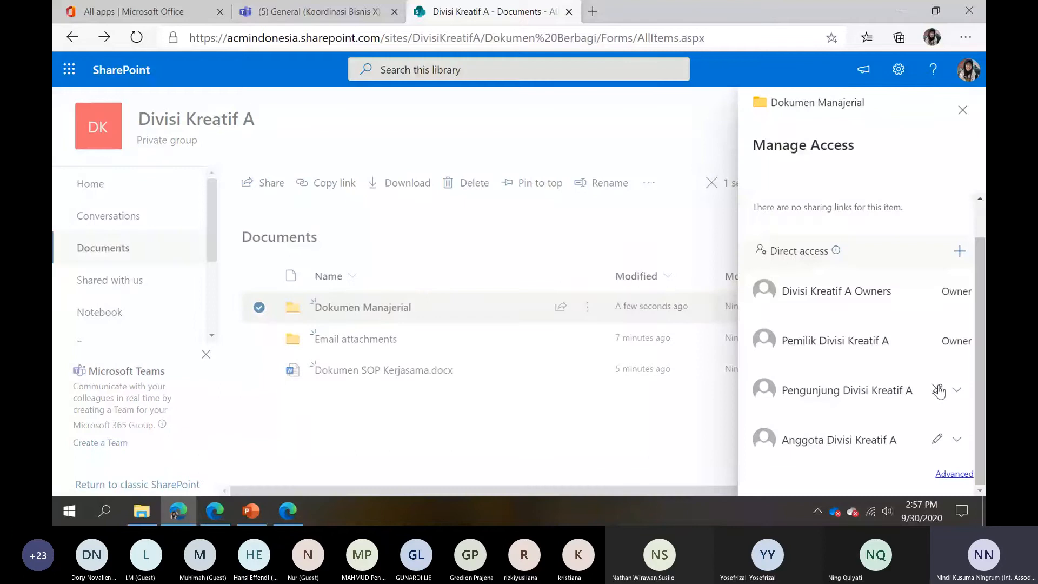
left_click(938, 390)
left_click(516, 303)
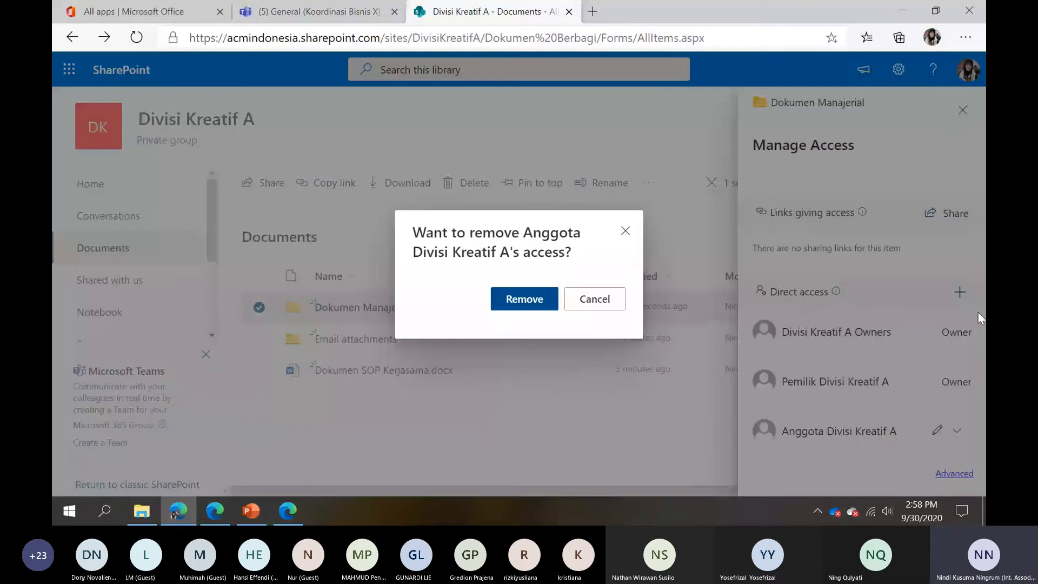
Grant the suggested contact direct Can edit access to the Dokumen Manajerial folder with notification kept on, and close the access management
left_click(959, 292)
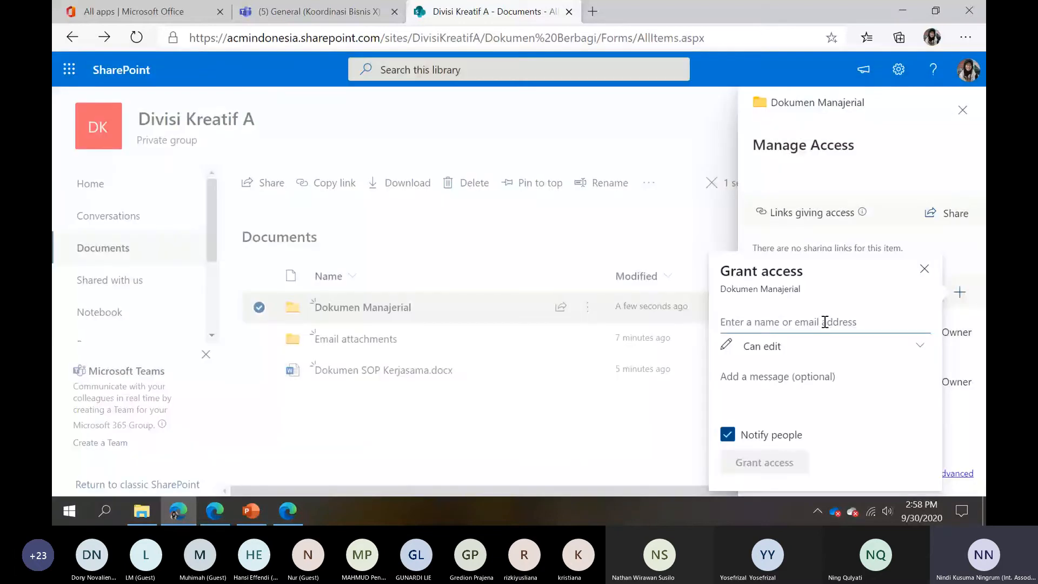
type("ning")
left_click(773, 393)
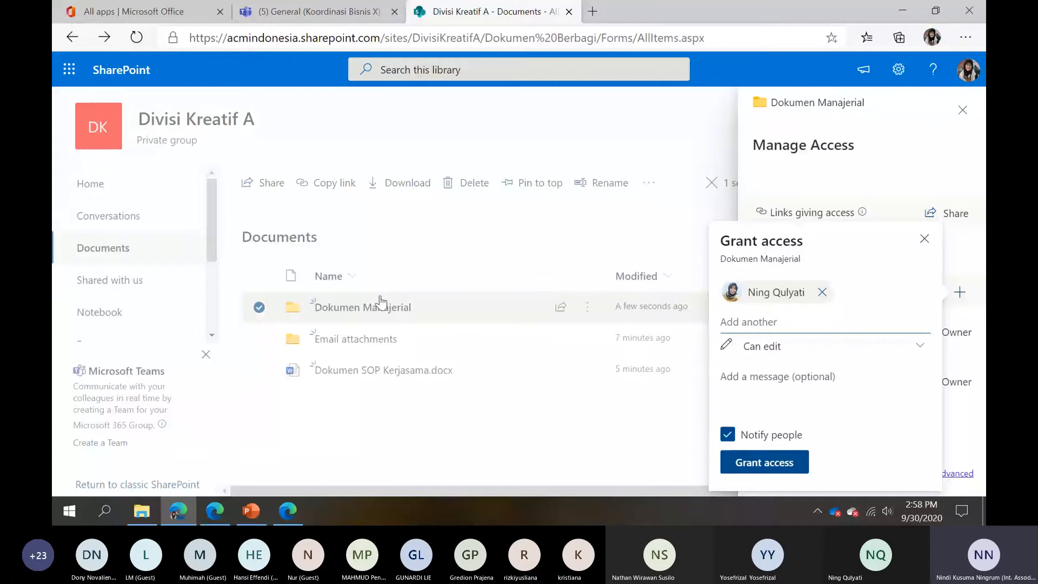
left_click(745, 459)
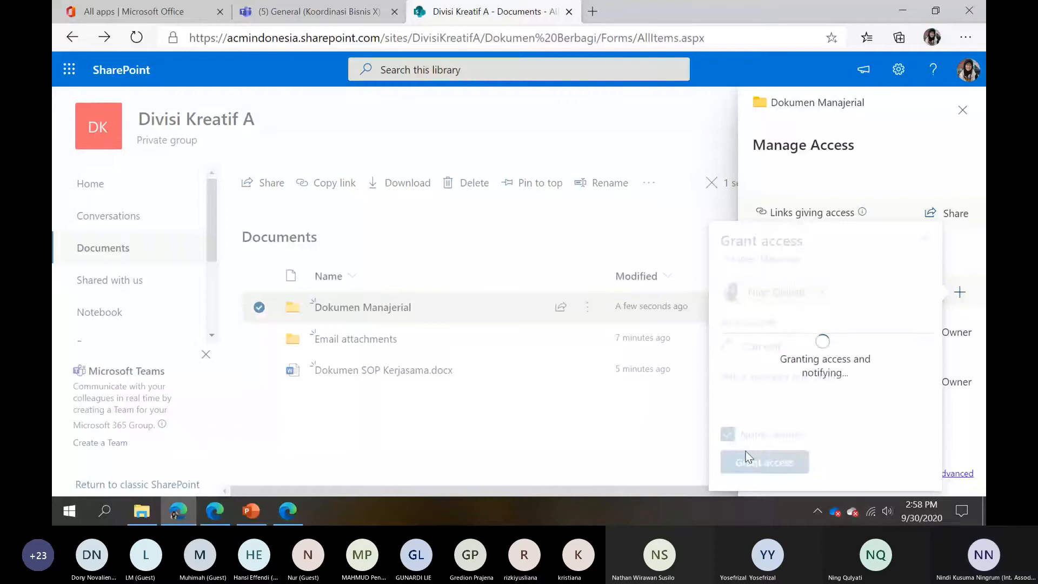
left_click(676, 444)
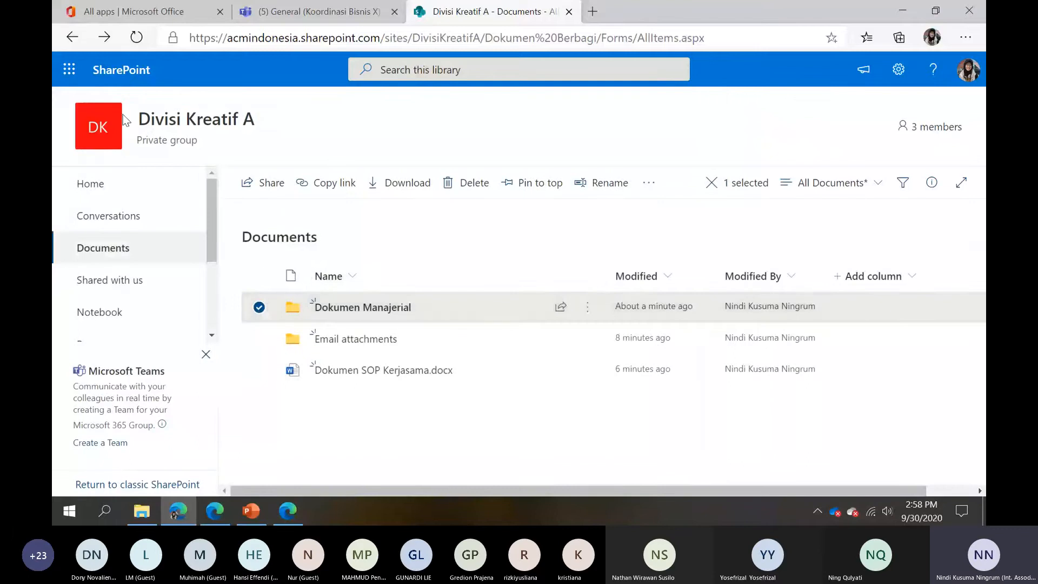
Check the contents of the Dokumen Manajerial folder and return to the Documents library
left_click(407, 311)
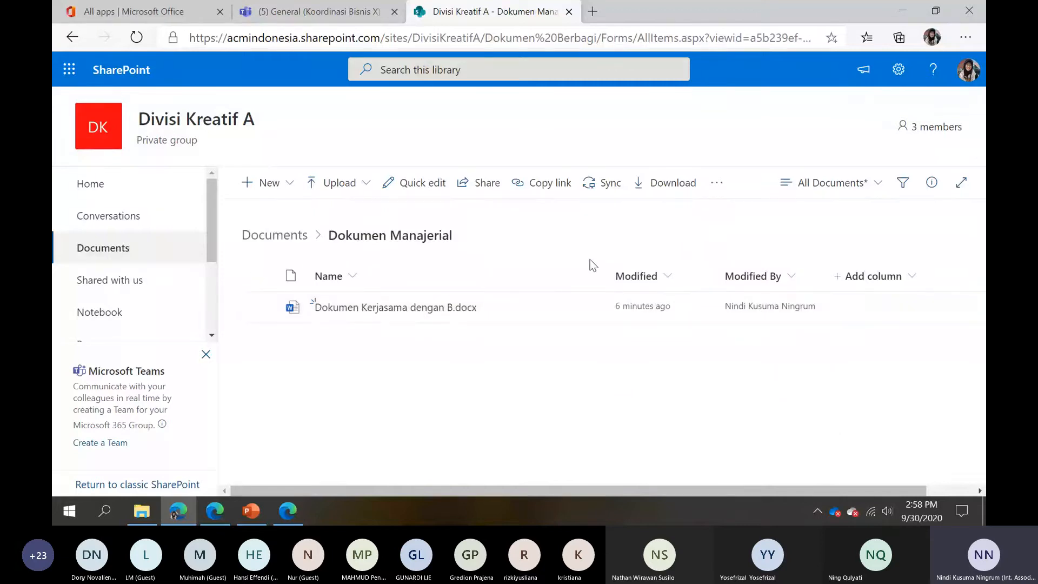
mouse_move(347, 312)
left_click(77, 43)
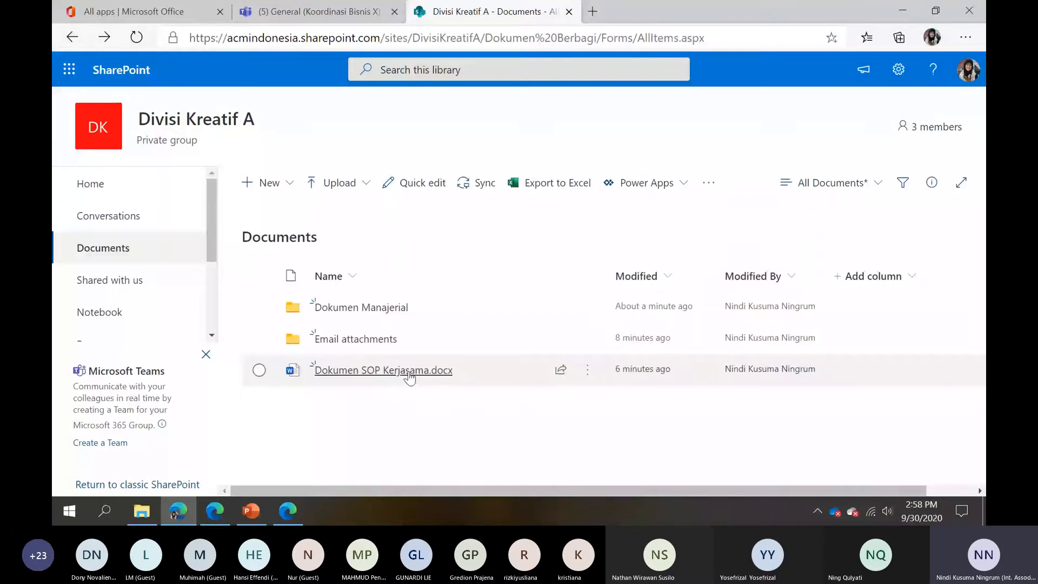
Examine the actions available for Dokumen SOP Kerjasama.docx, including the additional ones such as Workflow and Check out, and dismiss them
left_click(587, 371)
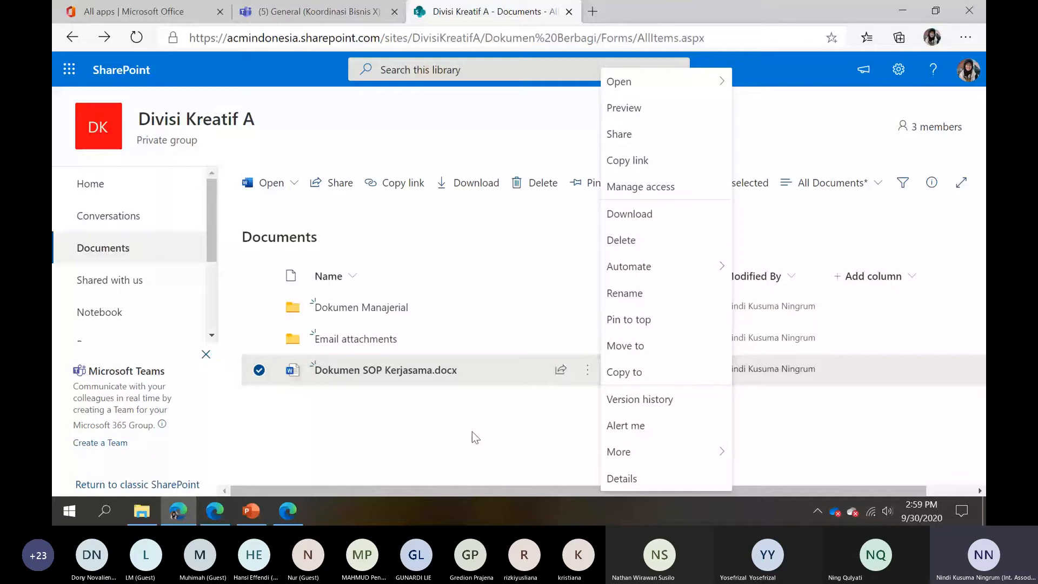
mouse_move(662, 456)
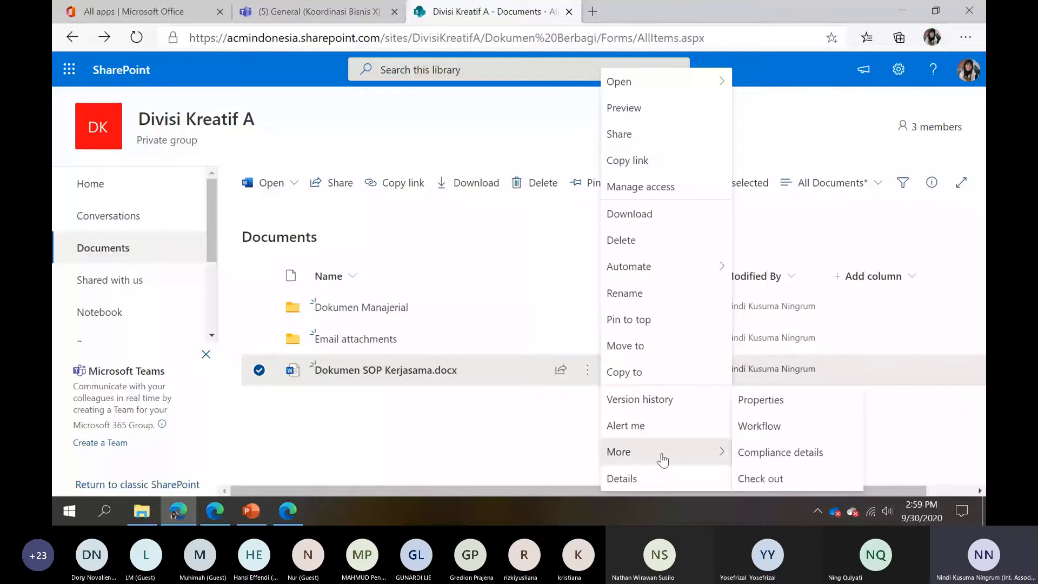
left_click(753, 428)
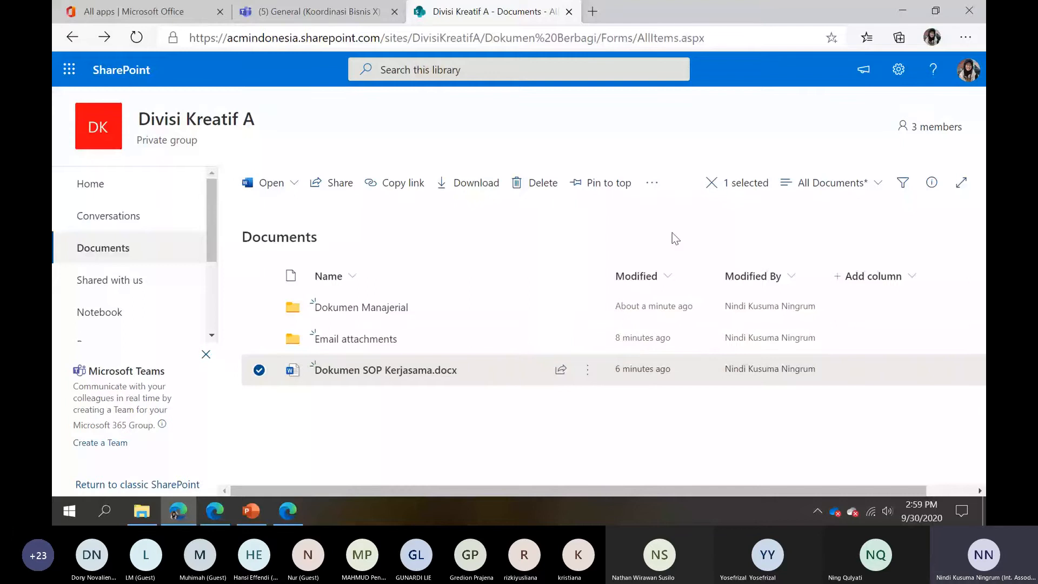
key("ctrl+minus")
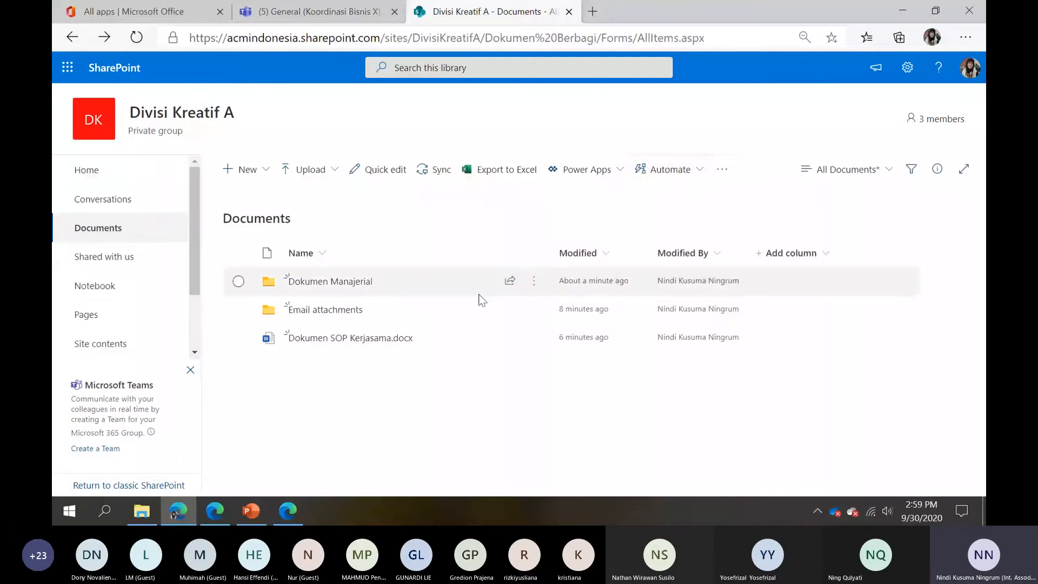
Check the version history of Dokumen SOP Kerjasama.docx, then close it and deselect the document
left_click(237, 337)
left_click(648, 174)
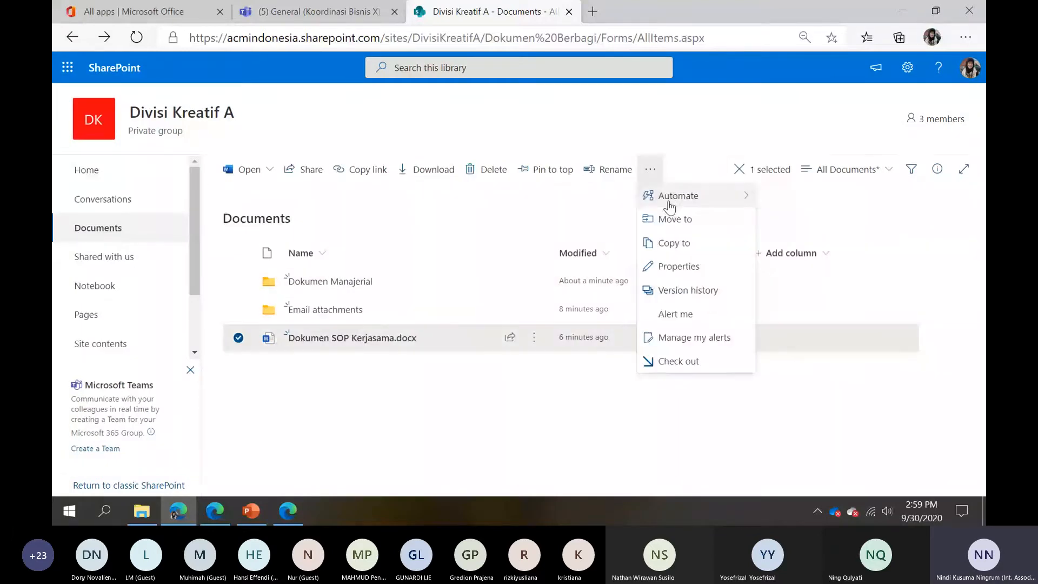
mouse_move(645, 198)
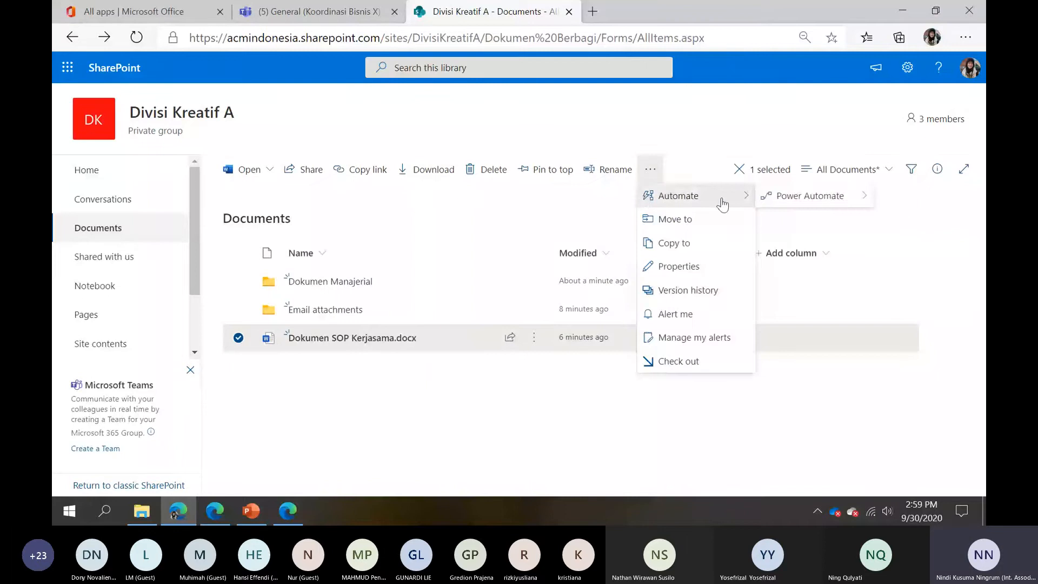
left_click(730, 294)
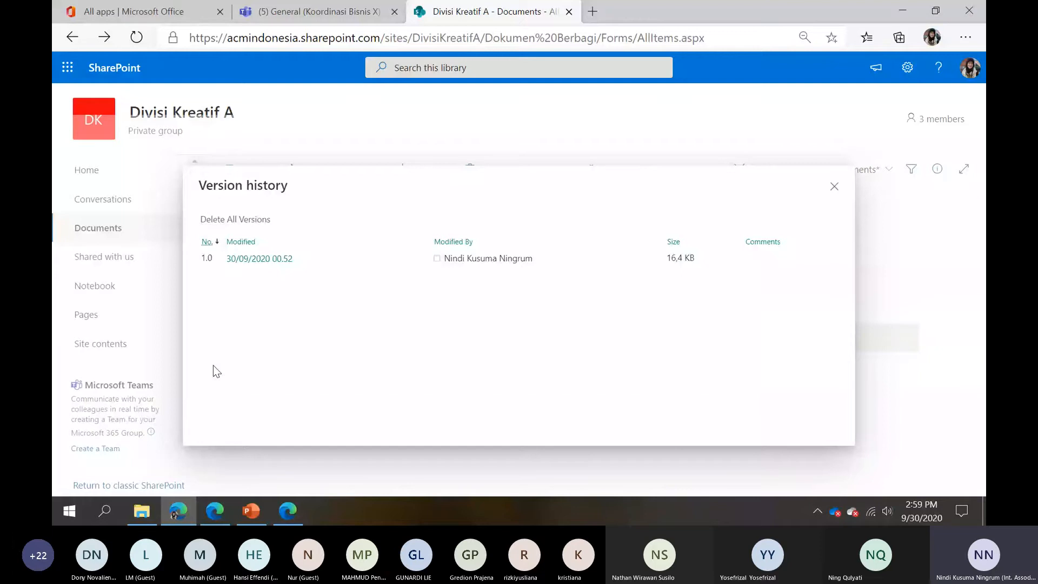
left_click(834, 187)
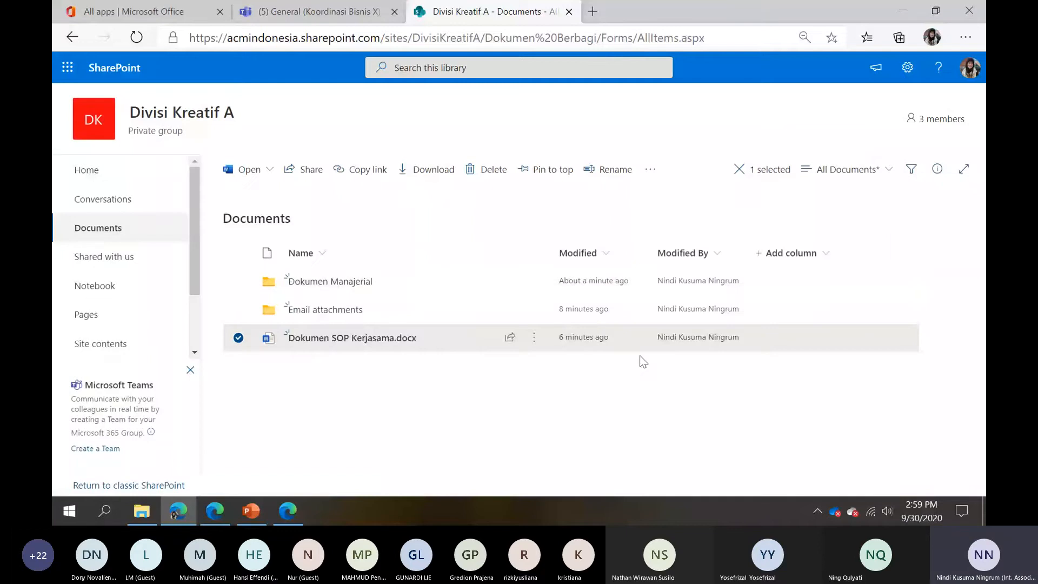
left_click(520, 385)
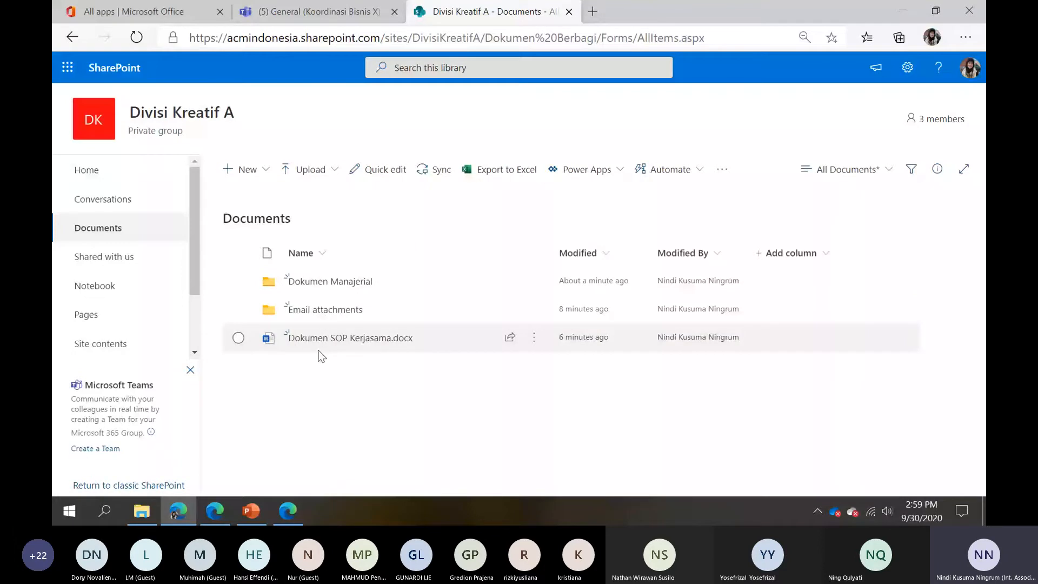
Start creating a Power Automate flow for Dokumen SOP Kerjasama.docx
left_click(238, 338)
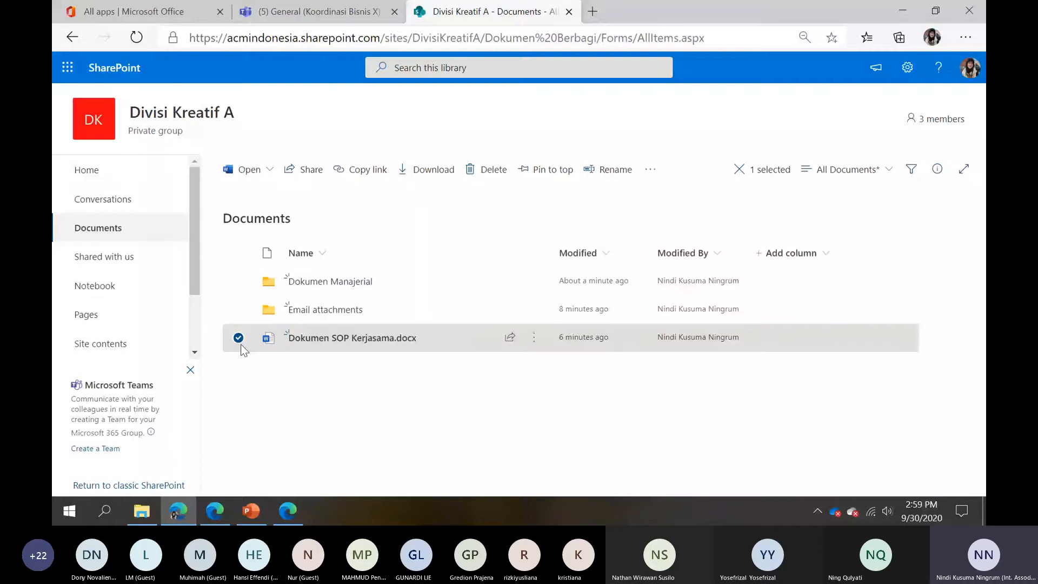
left_click(650, 169)
mouse_move(697, 195)
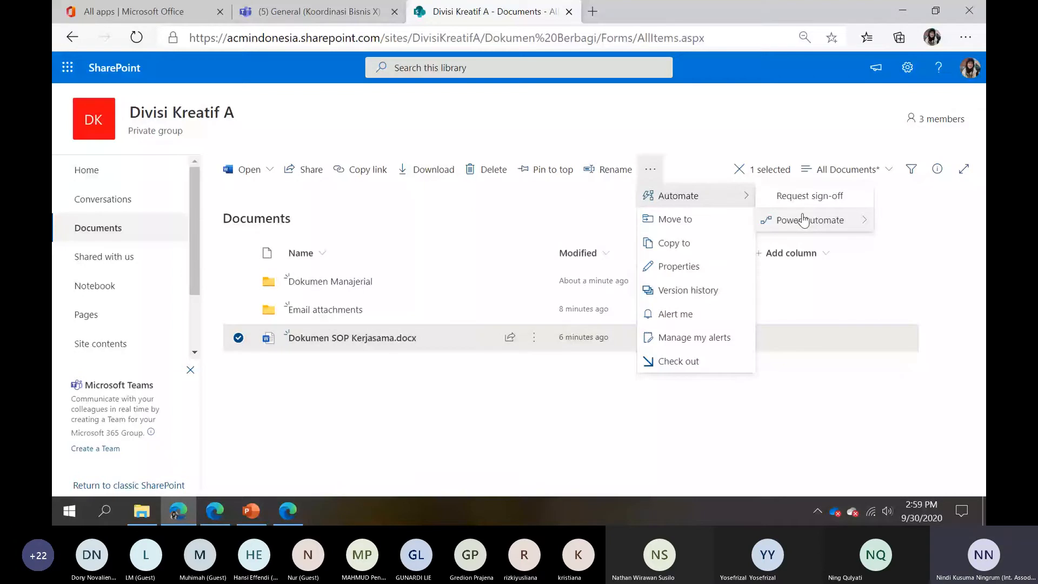
left_click(804, 220)
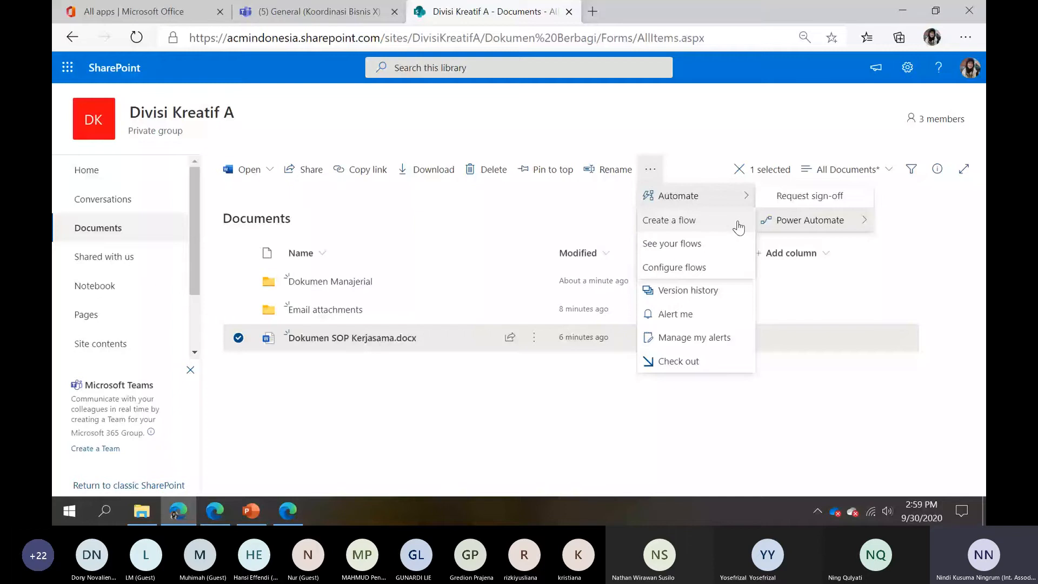
left_click(739, 226)
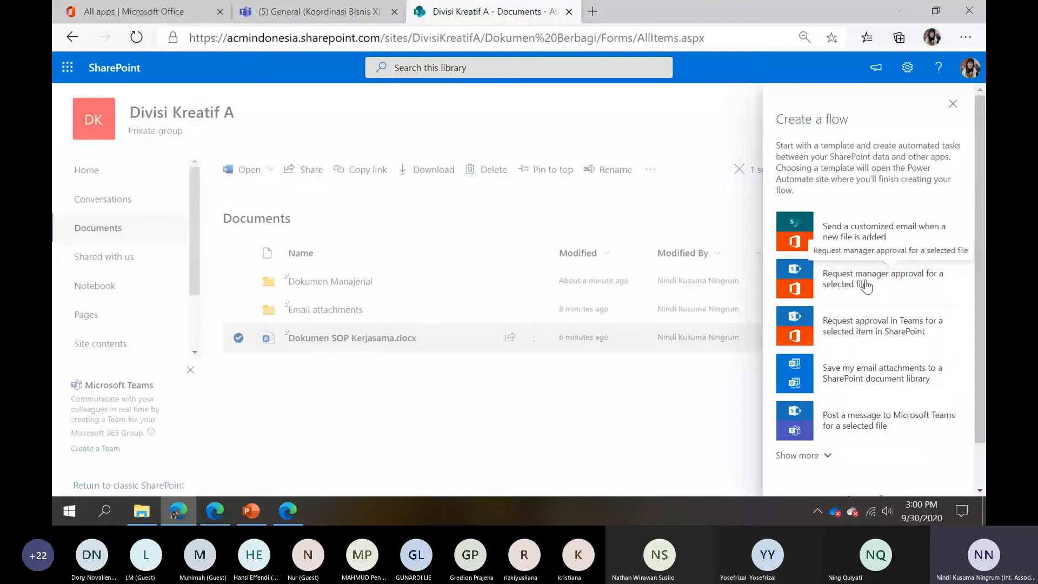
Examine the full list of available flow templates, including the Planner, Trello and signature ones, and return to its beginning
scroll(826, 406, "down", 1)
left_click(827, 406)
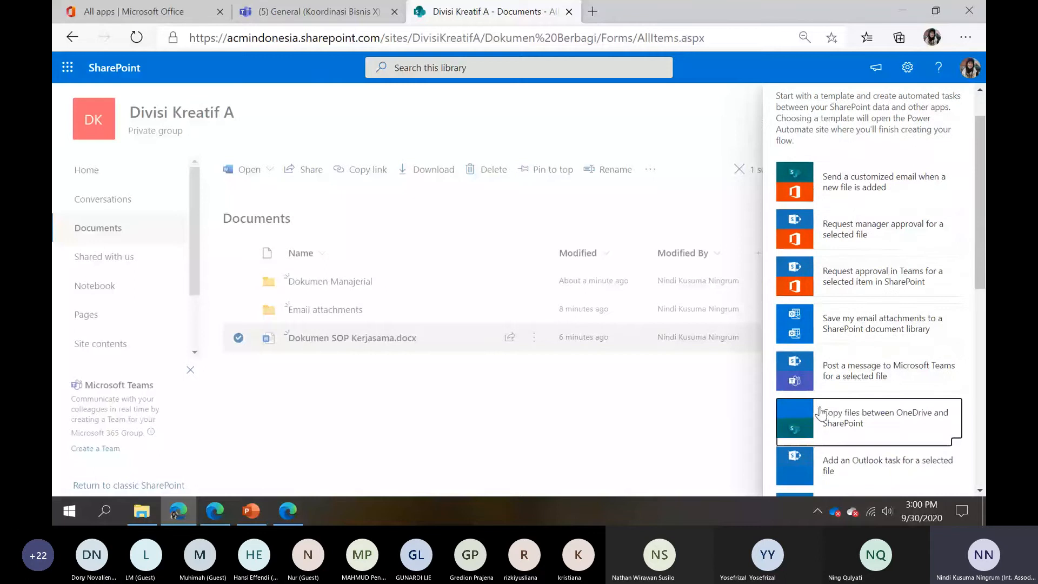
scroll(827, 308, "down", 2)
scroll(830, 410, "down", 1)
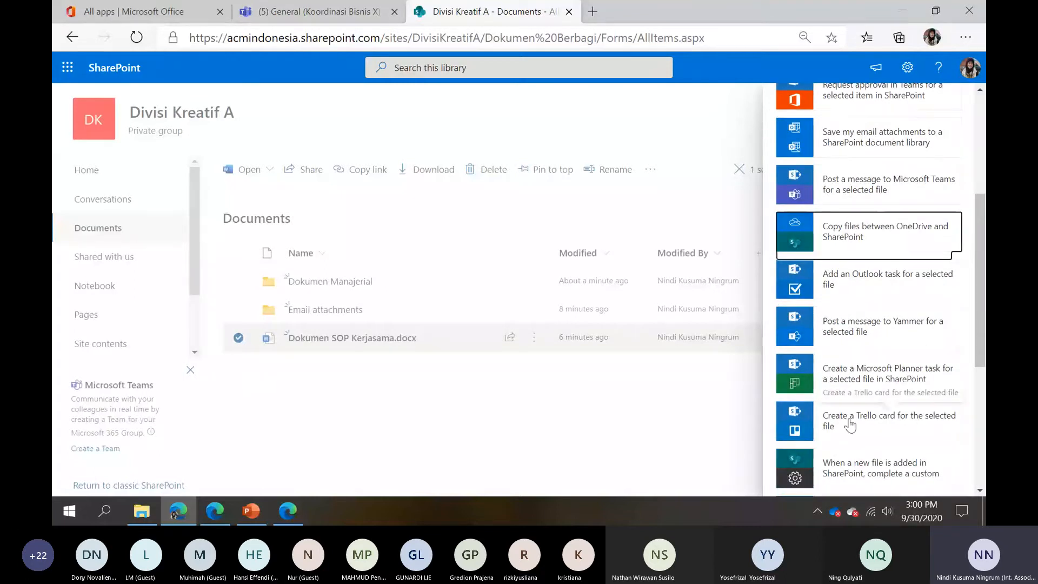
scroll(849, 425, "down", 4)
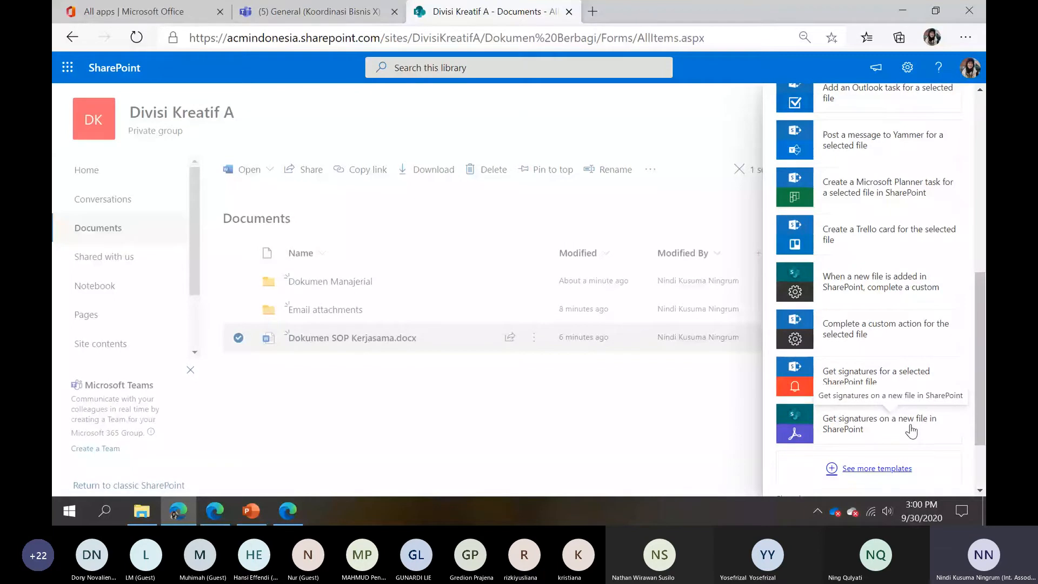
scroll(889, 198, "up", 1)
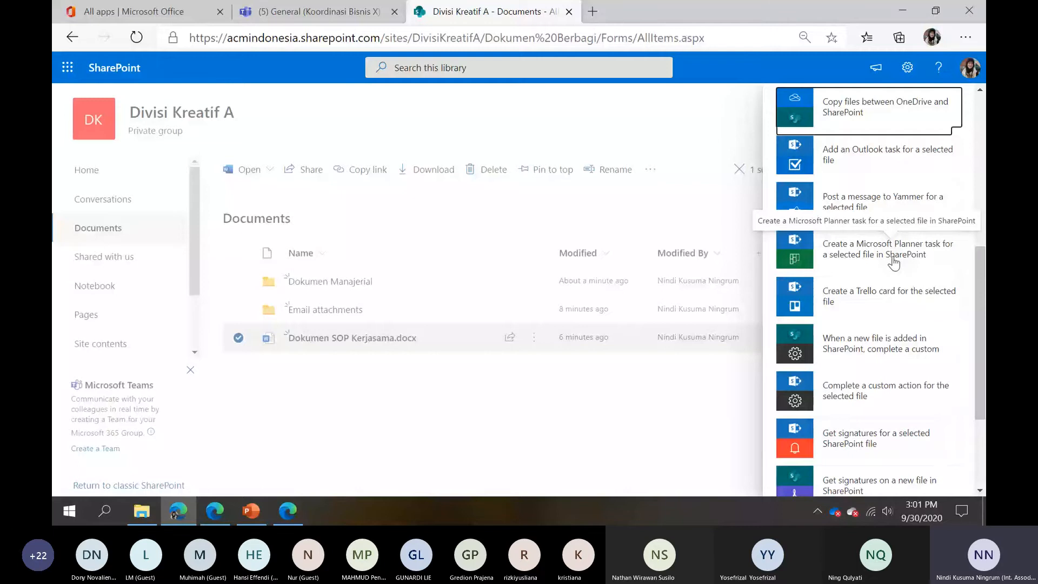
scroll(899, 278, "up", 6)
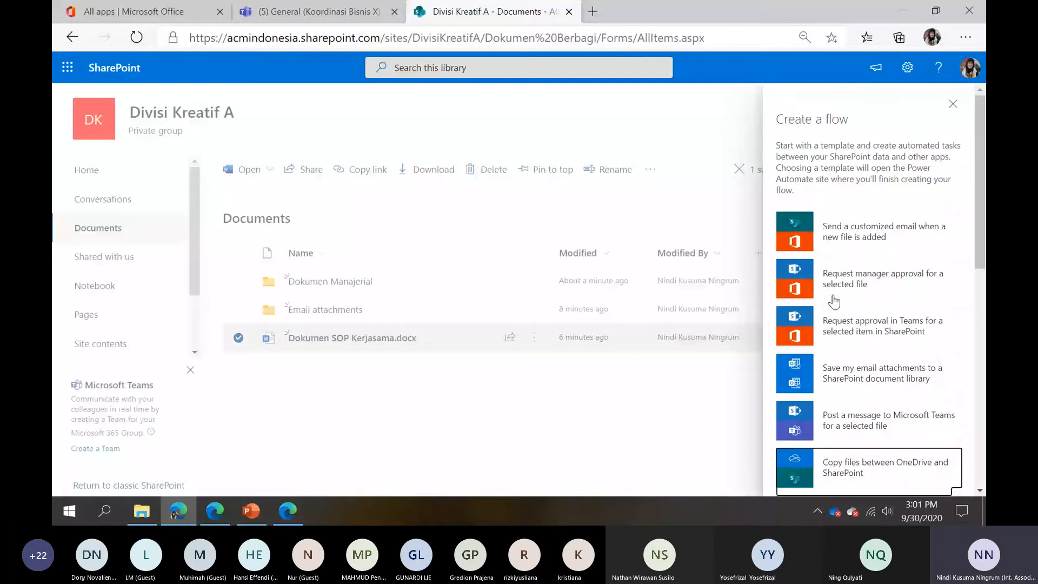
Choose the Request manager approval for a selected file template, get started in Power Automate with United States, and dismiss the desktop app announcement
left_click(825, 280)
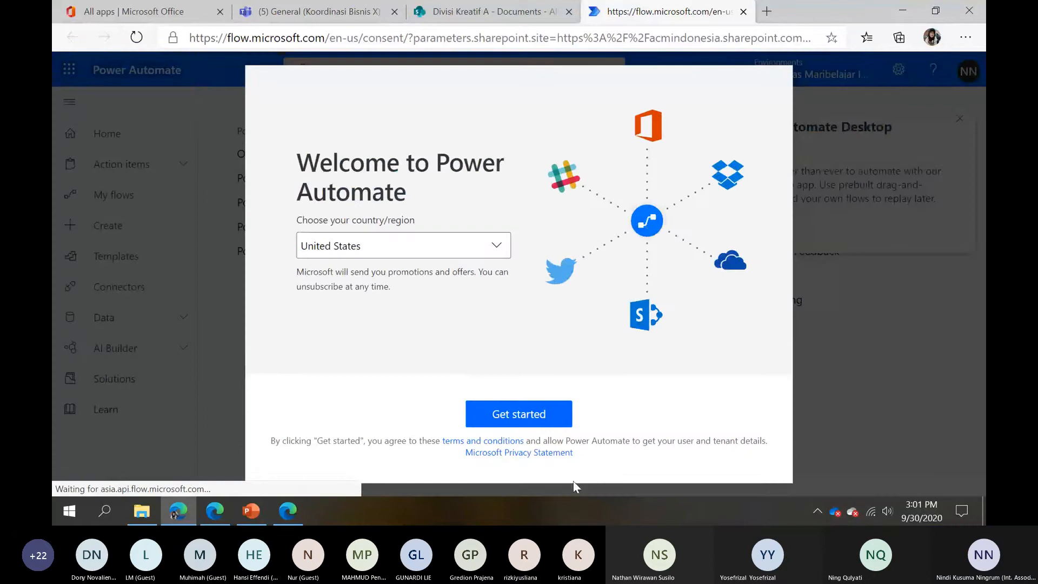
left_click(536, 412)
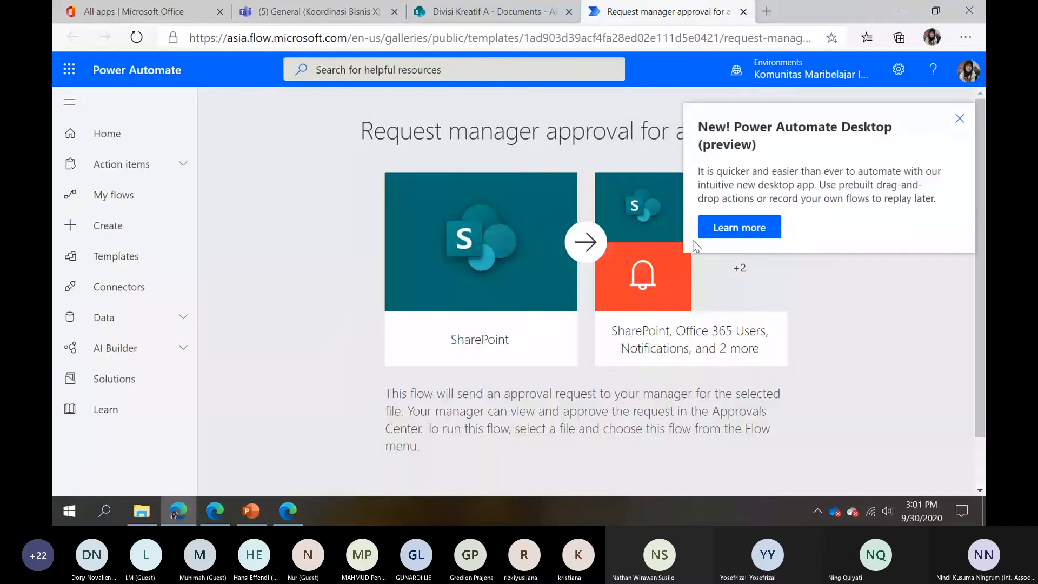
left_click(434, 262)
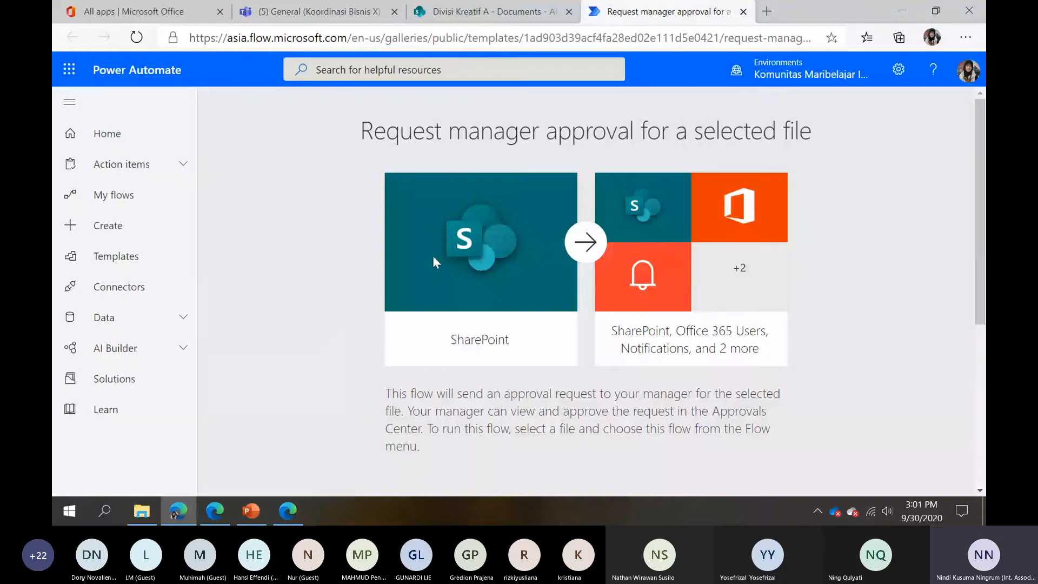
Check the account's own flows and return to the manager approval template
left_click(142, 196)
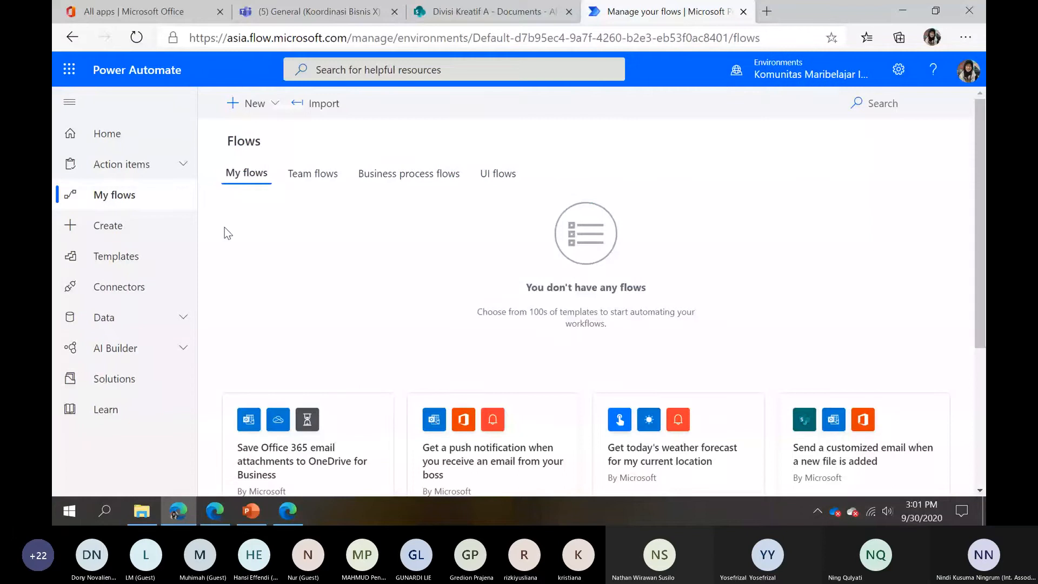
scroll(225, 227, "down", 1)
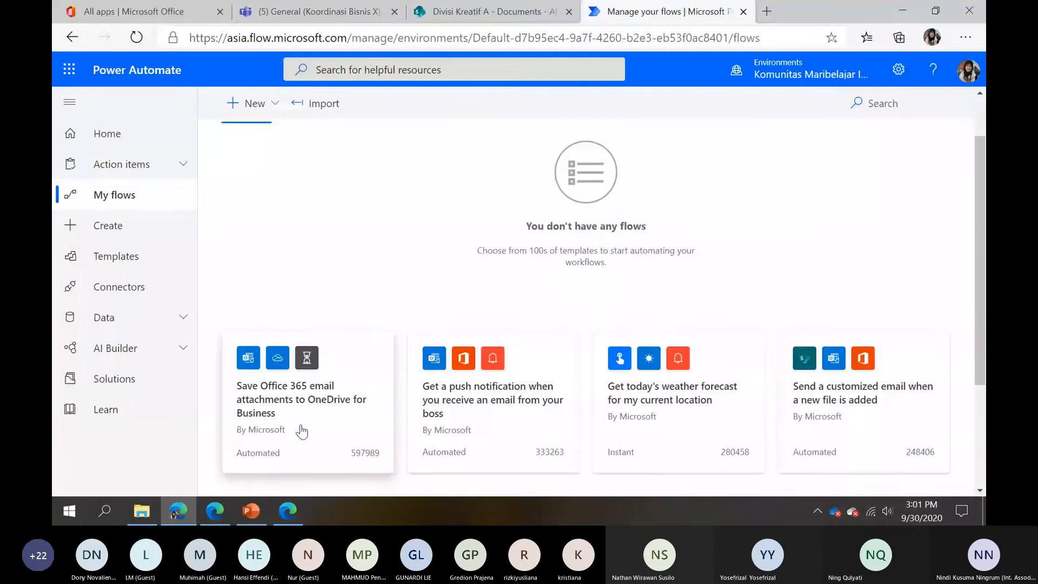
left_click(72, 37)
Create the manager approval flow from the template with its SharePoint, Office 365 Users, Notifications, Approvals and Mail connections, viewing the page at 80% zoom
scroll(587, 345, "down", 1)
scroll(587, 345, "down", 4)
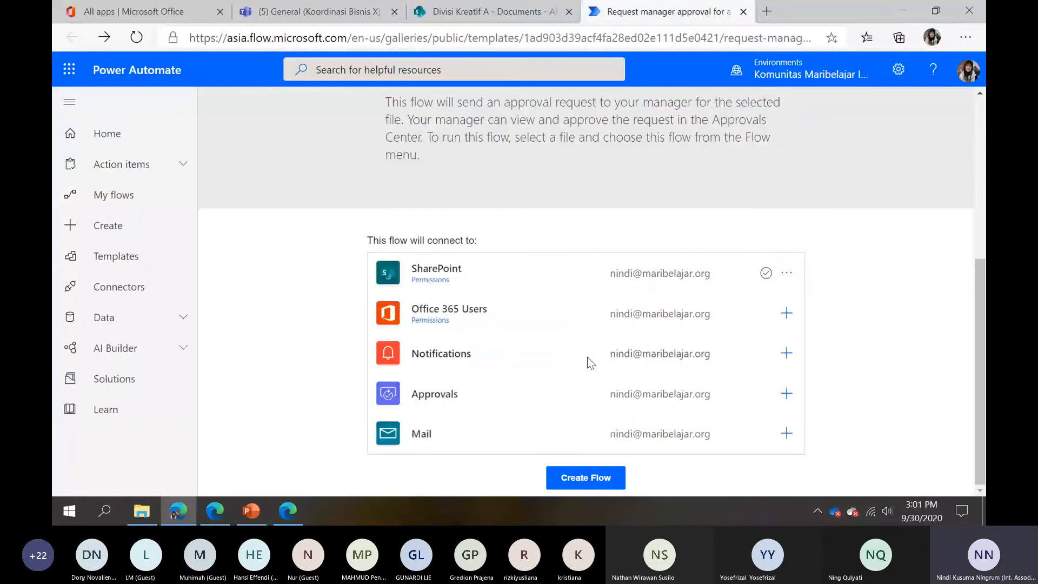
key("ctrl+minus")
key("ctrl+minus")
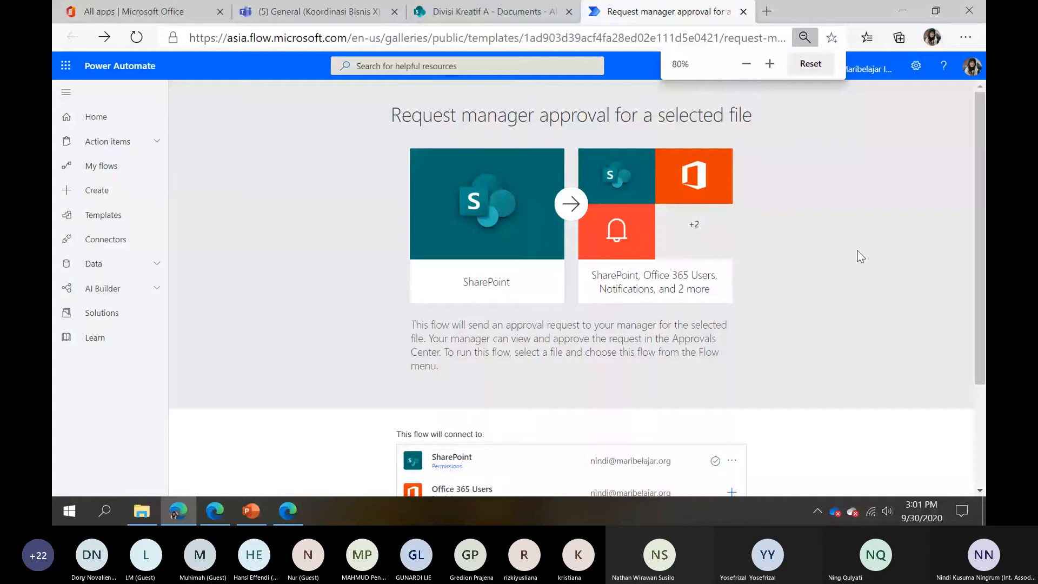
scroll(734, 335, "down", 3)
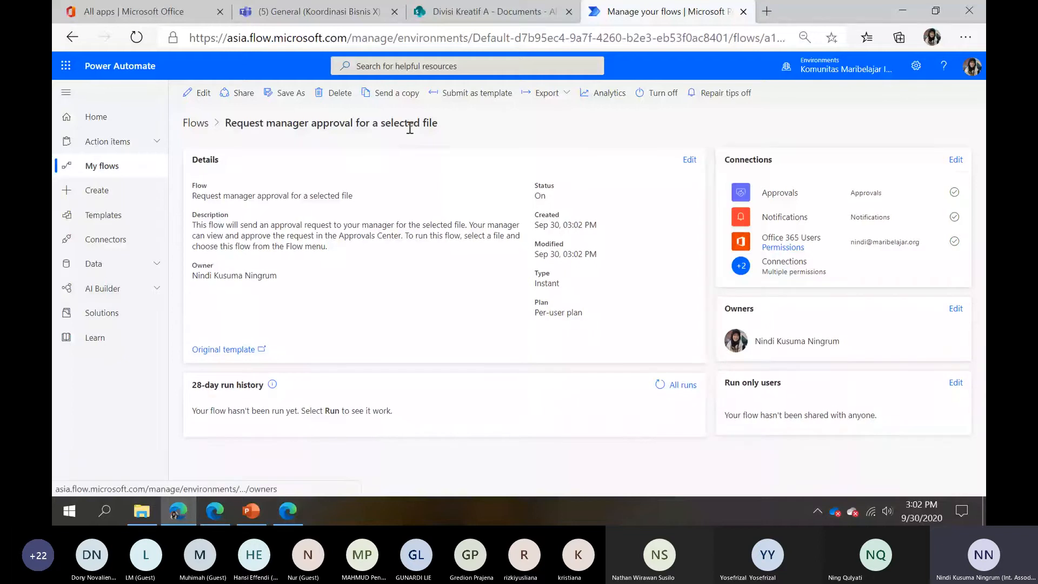
Examine the flow's For a selected file, Get file properties and Condition File not found stages in the editor, and return to its details
left_click(200, 94)
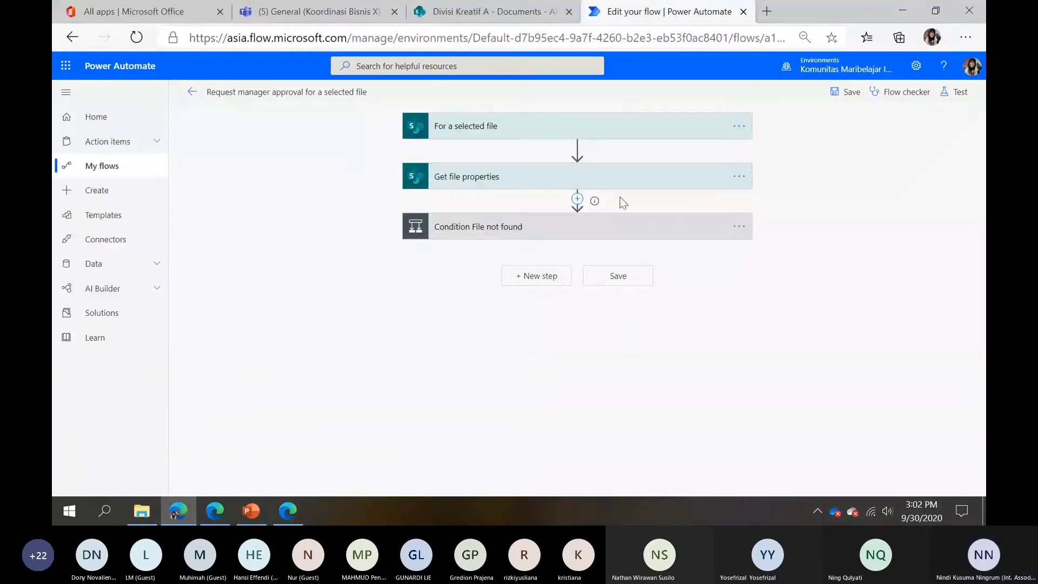
left_click(611, 136)
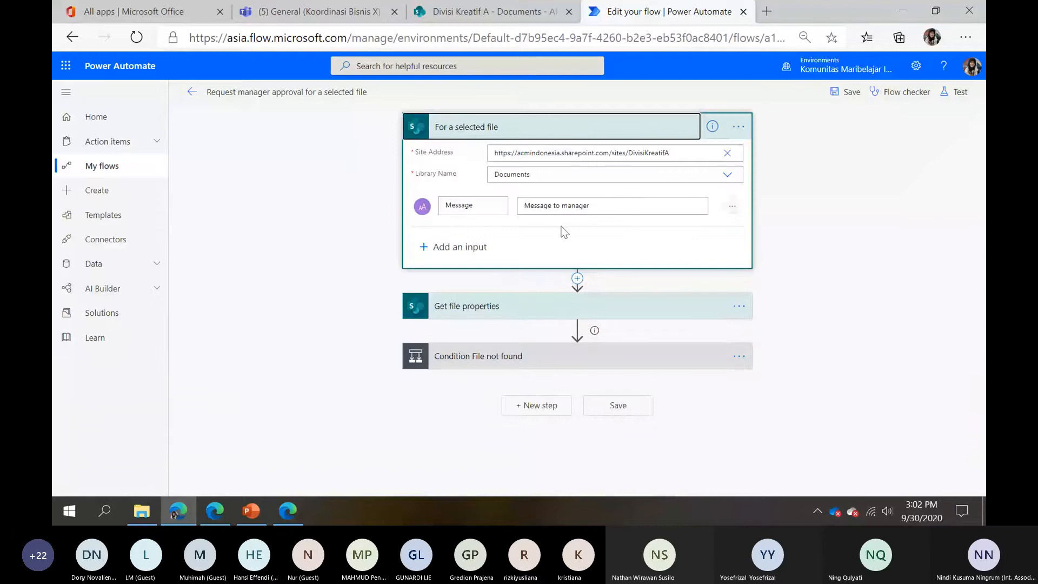
left_click(621, 304)
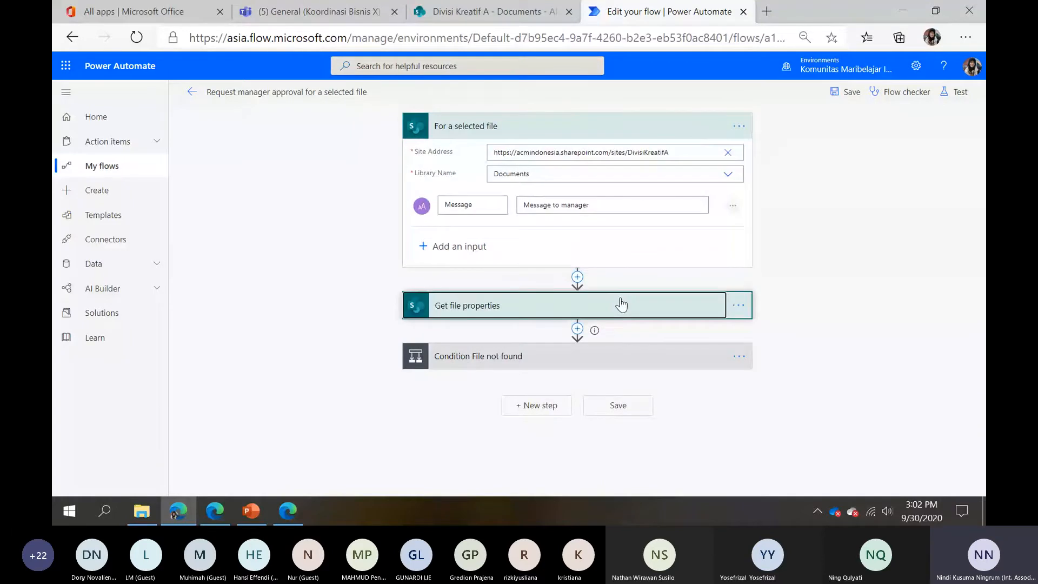
left_click(621, 304)
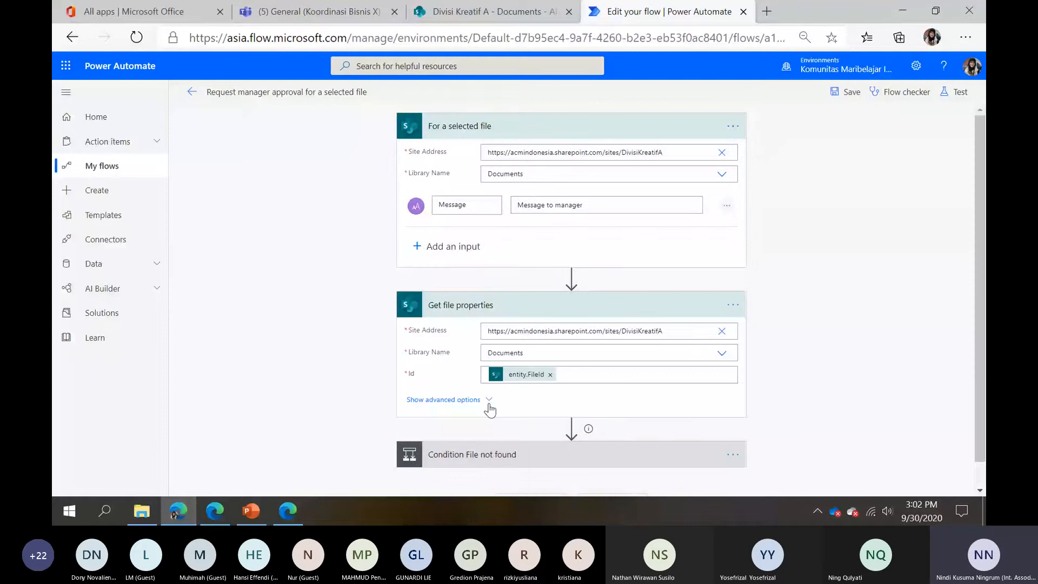
left_click(836, 317)
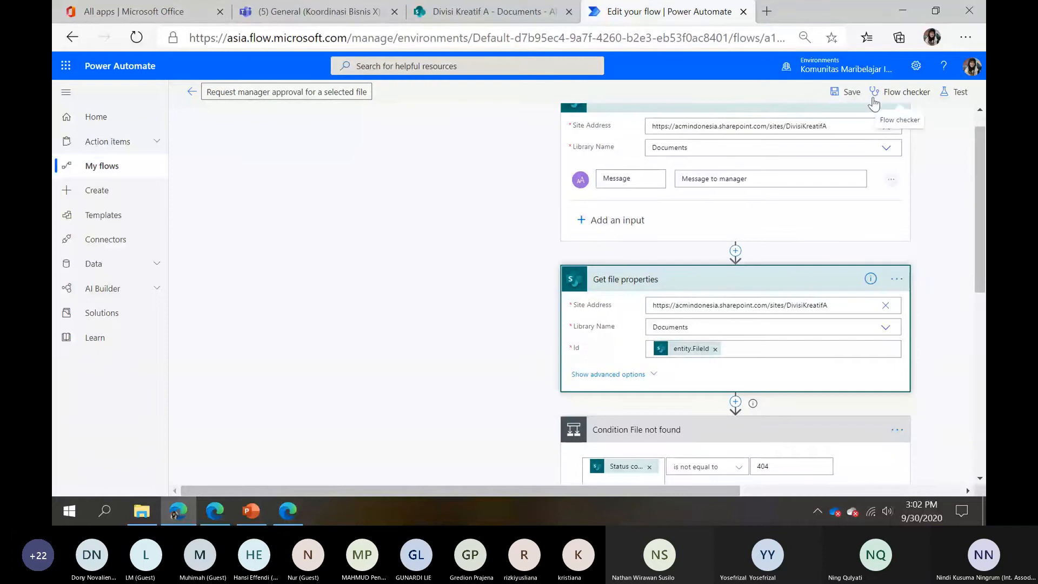
left_click(192, 92)
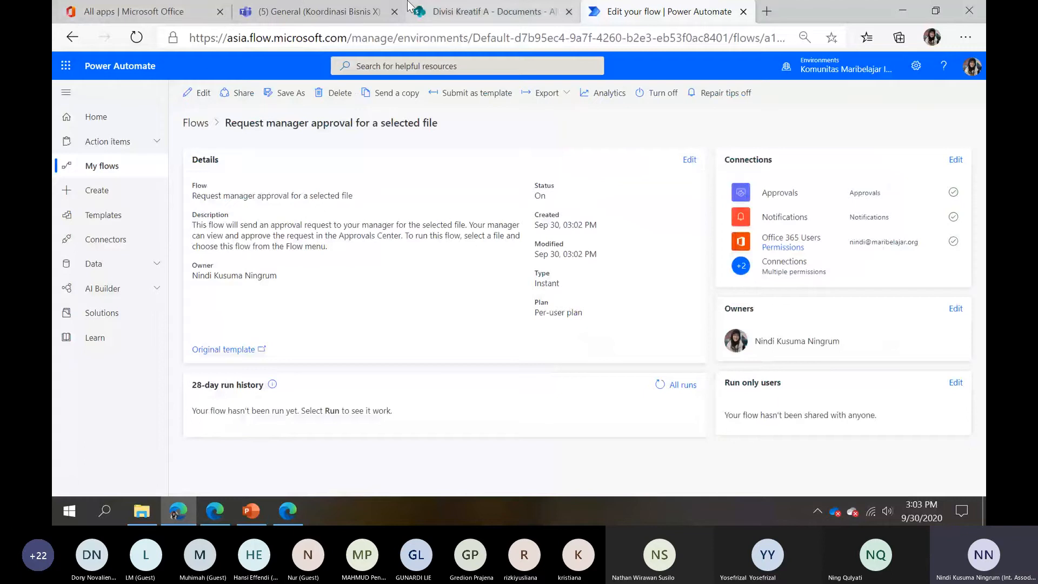
Return to the Divisi Kreatif A document library and select Dokumen SOP Kerjasama.docx
left_click(462, 7)
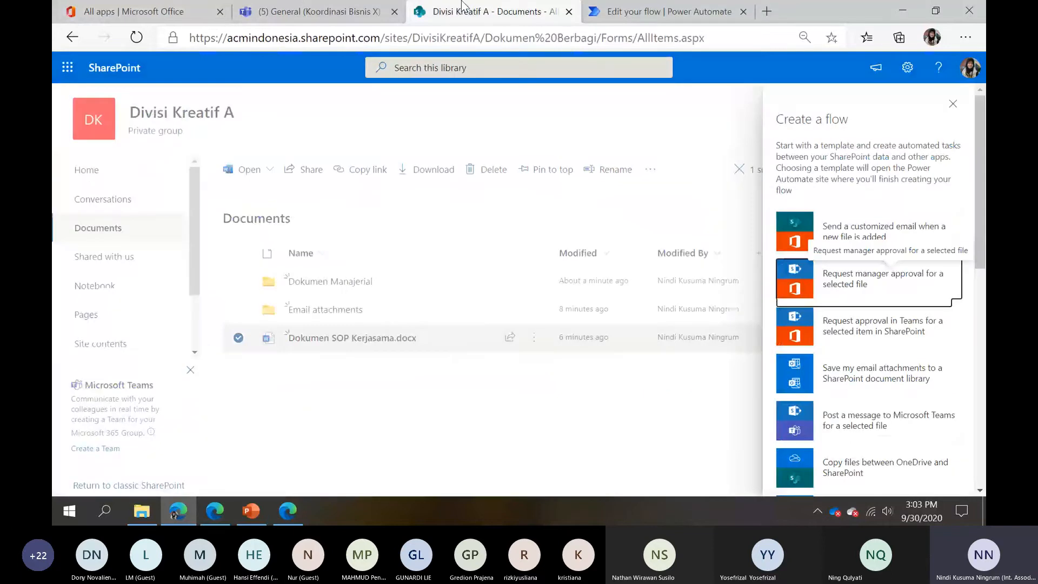
left_click(348, 348)
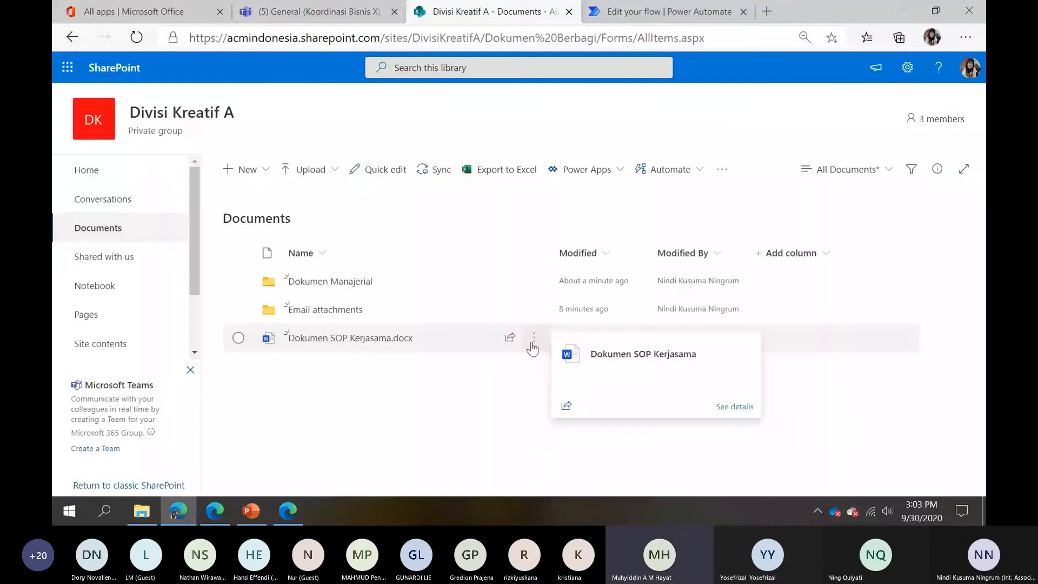
left_click(456, 335)
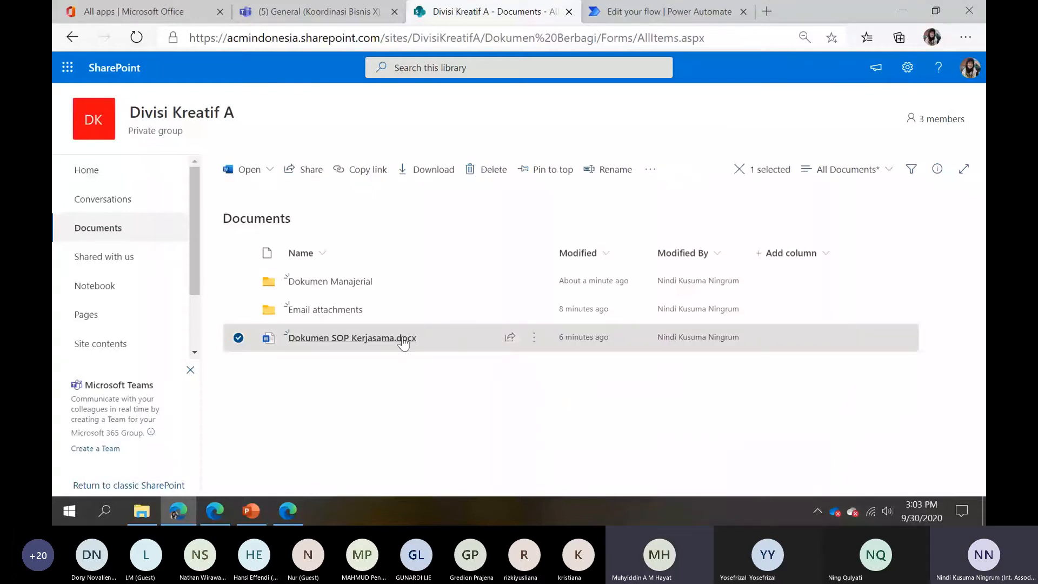
mouse_move(403, 342)
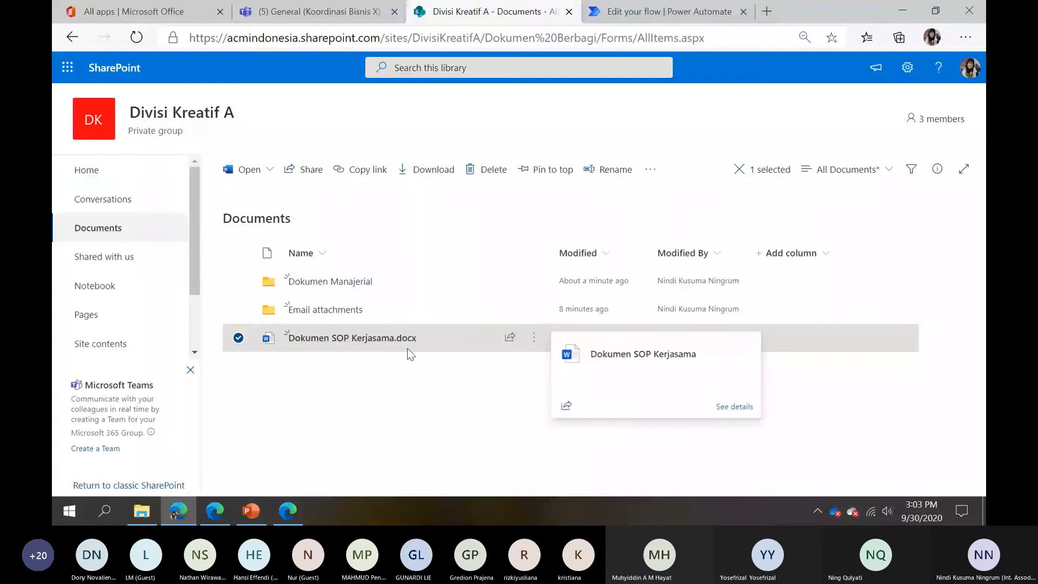
left_click(533, 338)
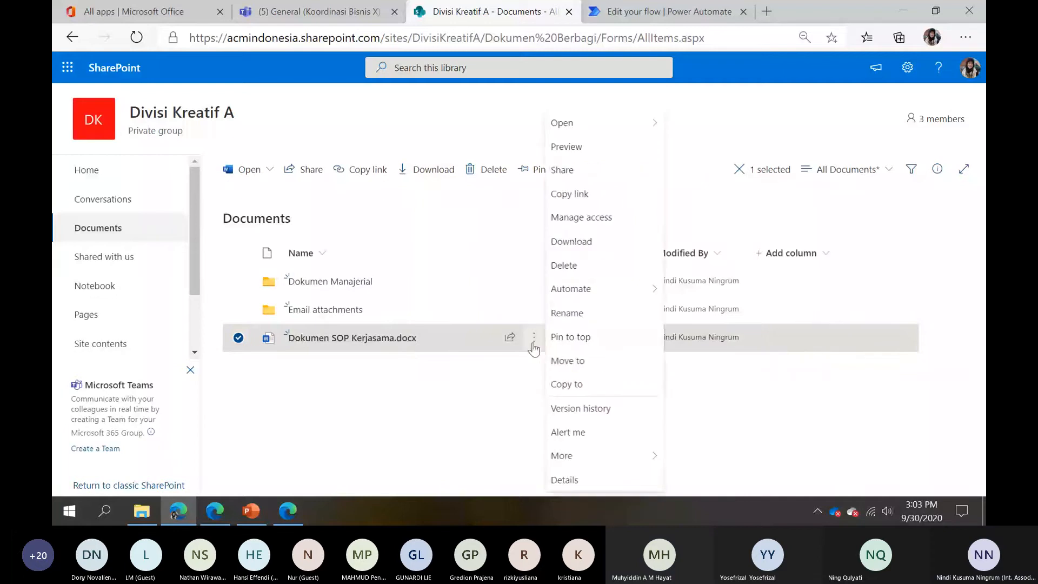
left_click(404, 443)
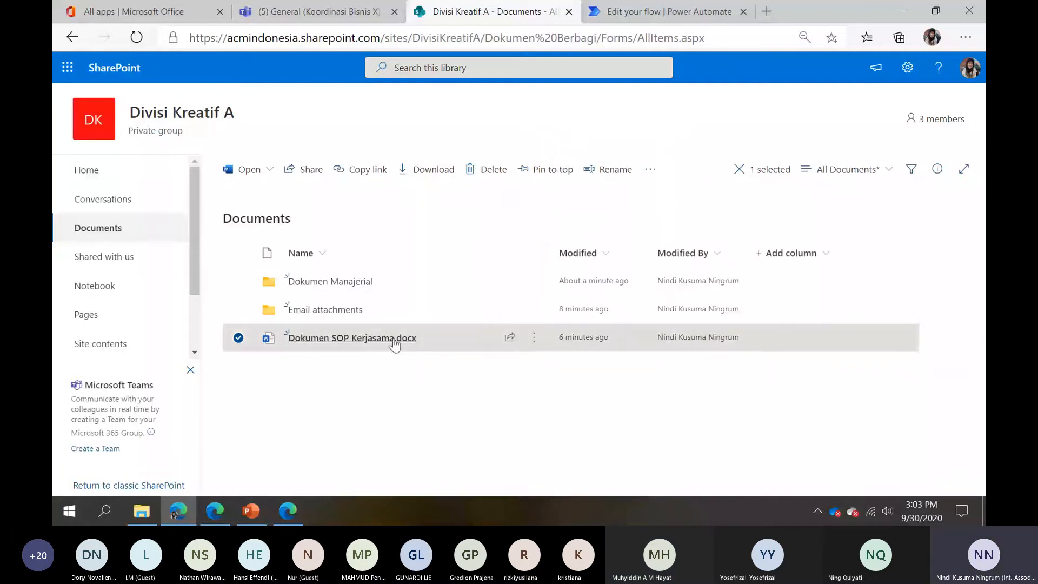
Start creating another Power Automate flow for the selected Dokumen SOP Kerjasama.docx
left_click(533, 339)
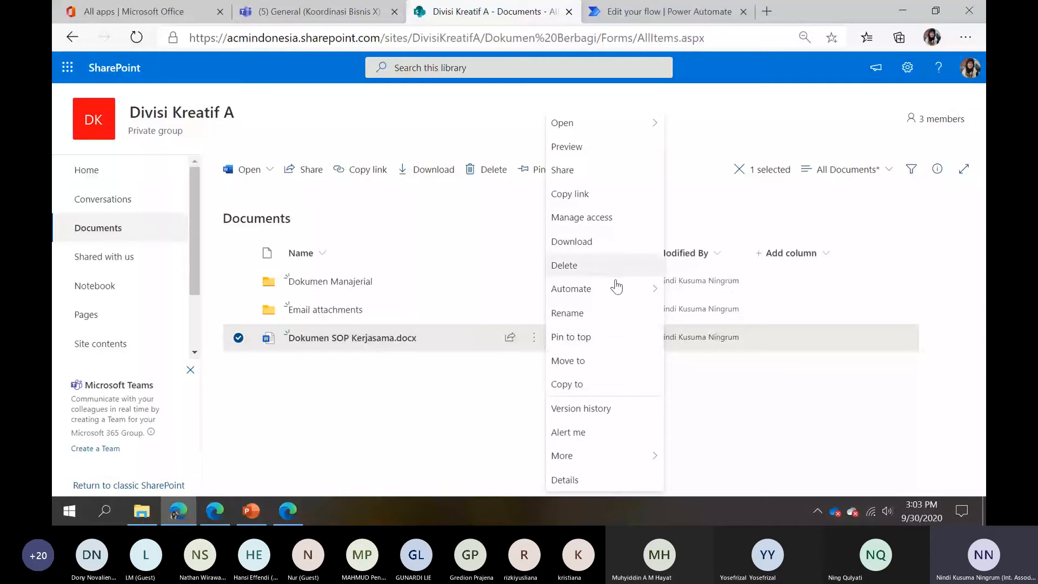
key("Escape")
left_click(662, 177)
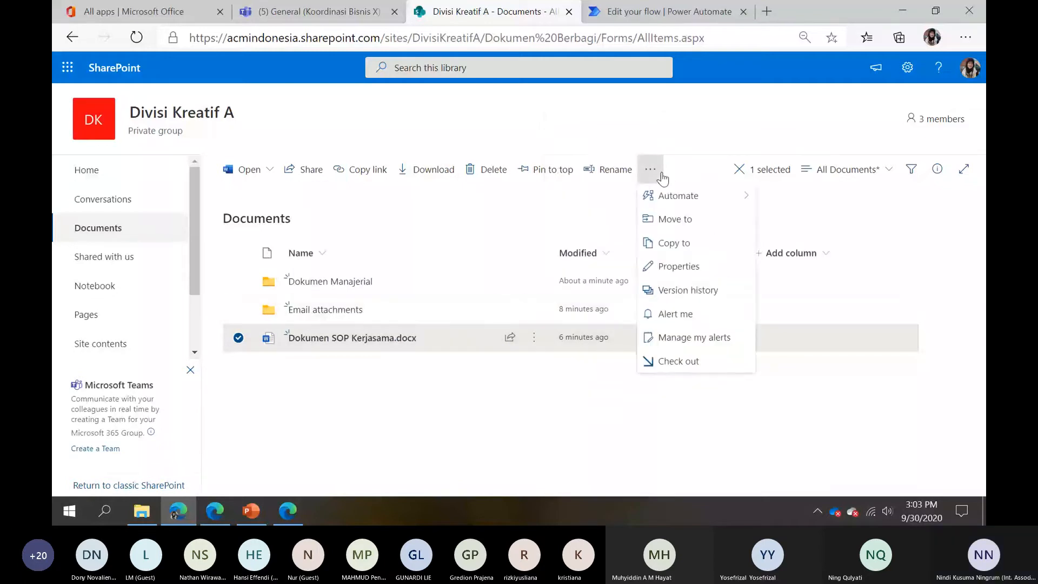
mouse_move(740, 196)
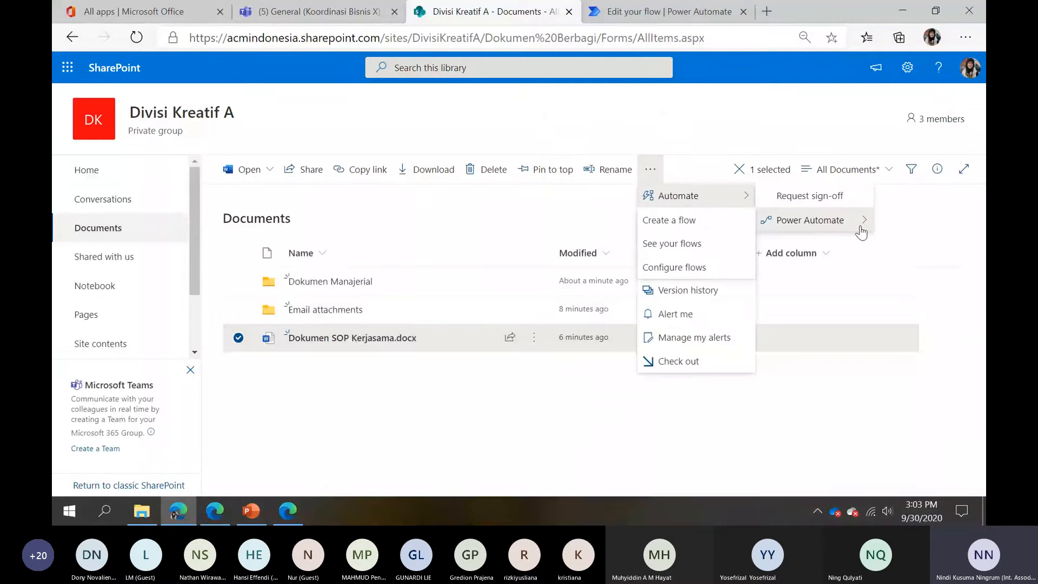
left_click(724, 220)
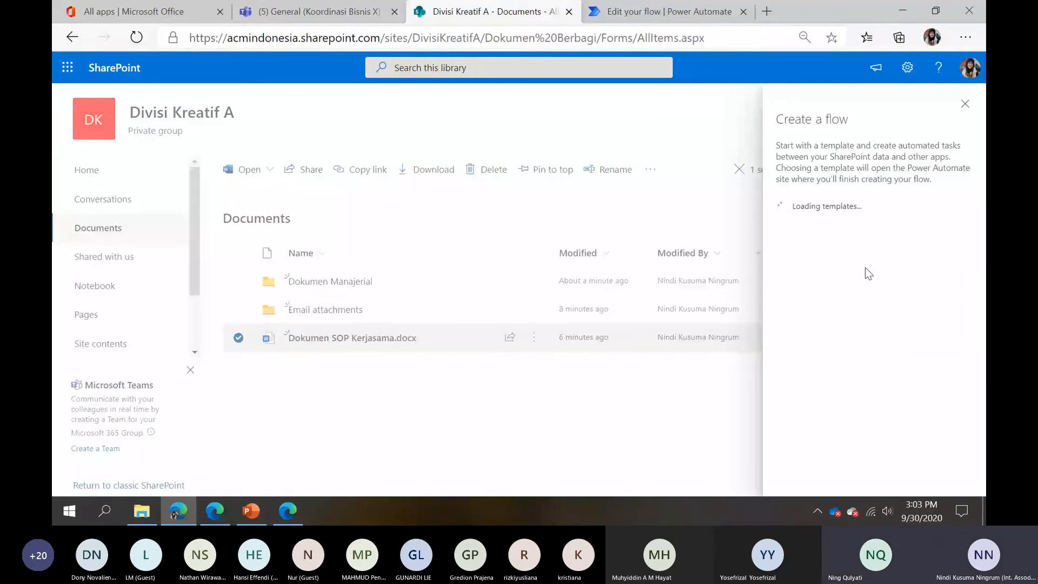
Expand the list of suggested flow templates and look through all of them
scroll(813, 405, "down", 1)
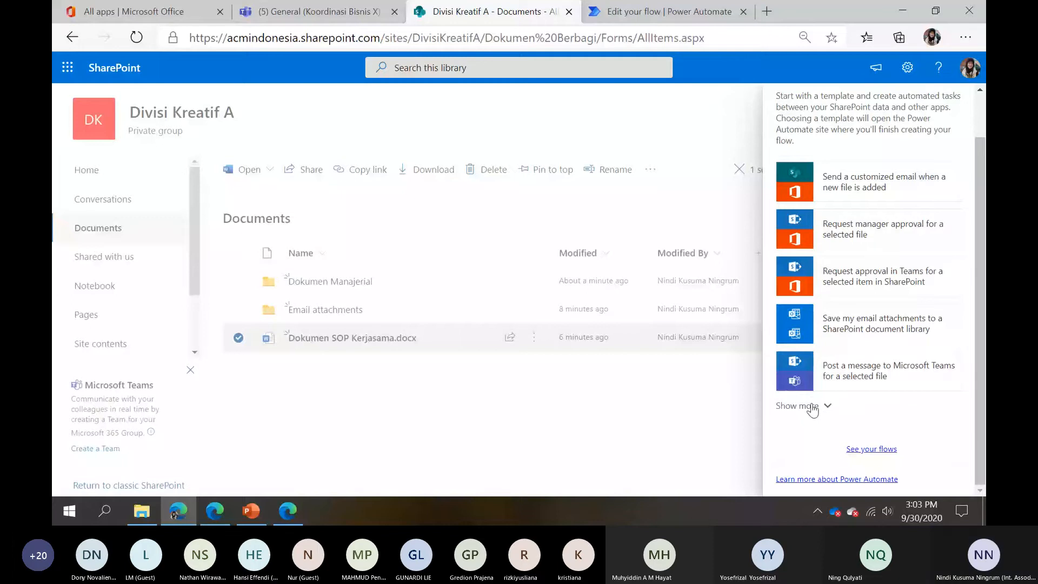
left_click(812, 409)
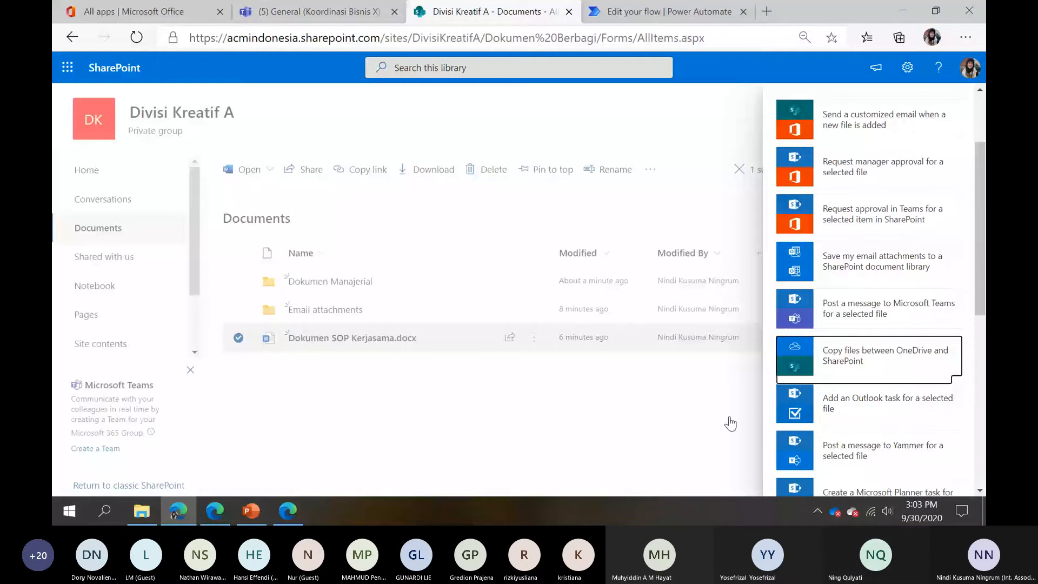
scroll(856, 440, "down", 3)
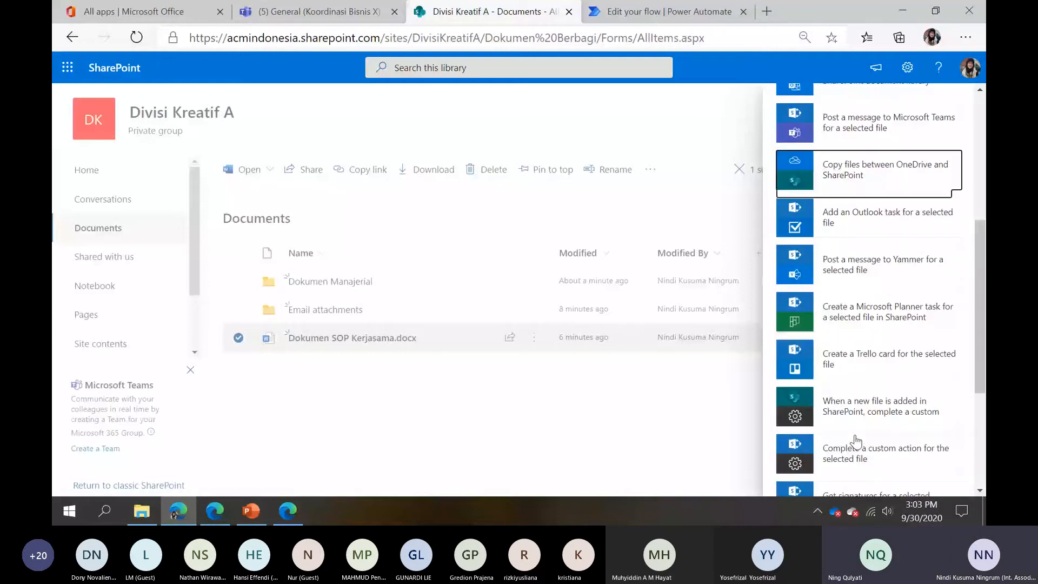
scroll(856, 440, "down", 1)
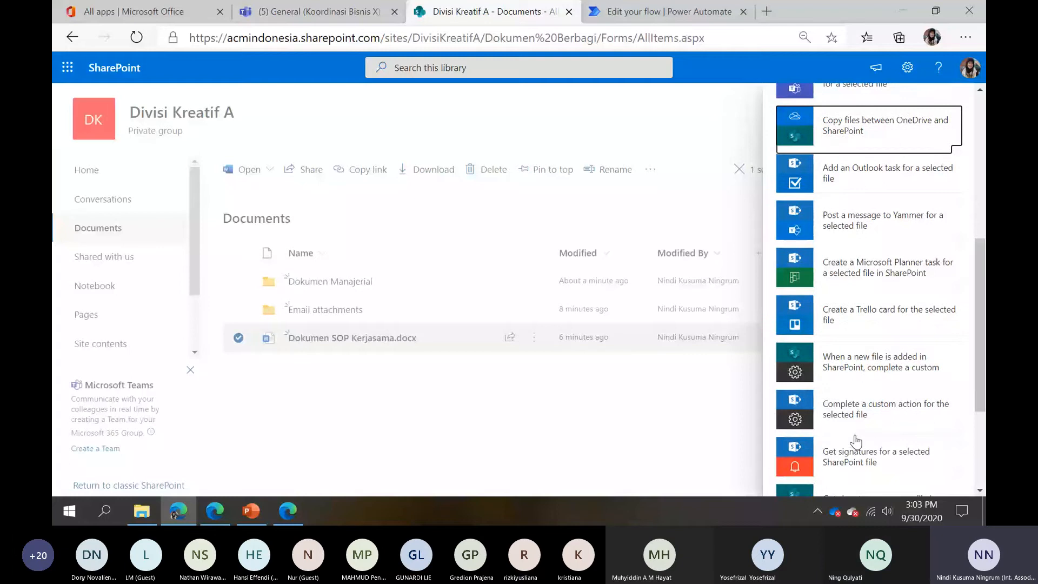
scroll(862, 378, "up", 5)
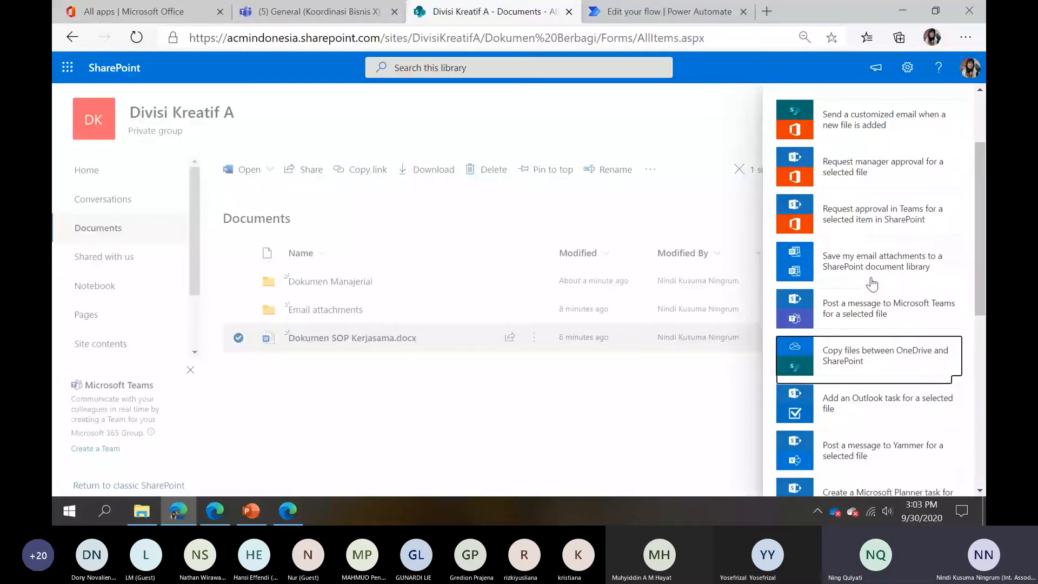
scroll(871, 283, "down", 3)
scroll(871, 283, "down", 3)
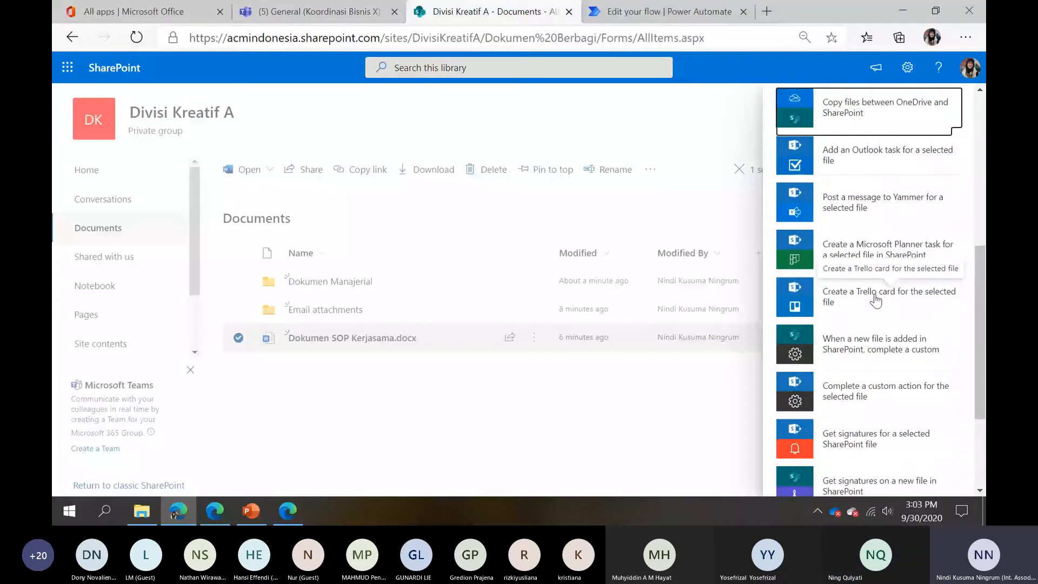
scroll(863, 458, "down", 2)
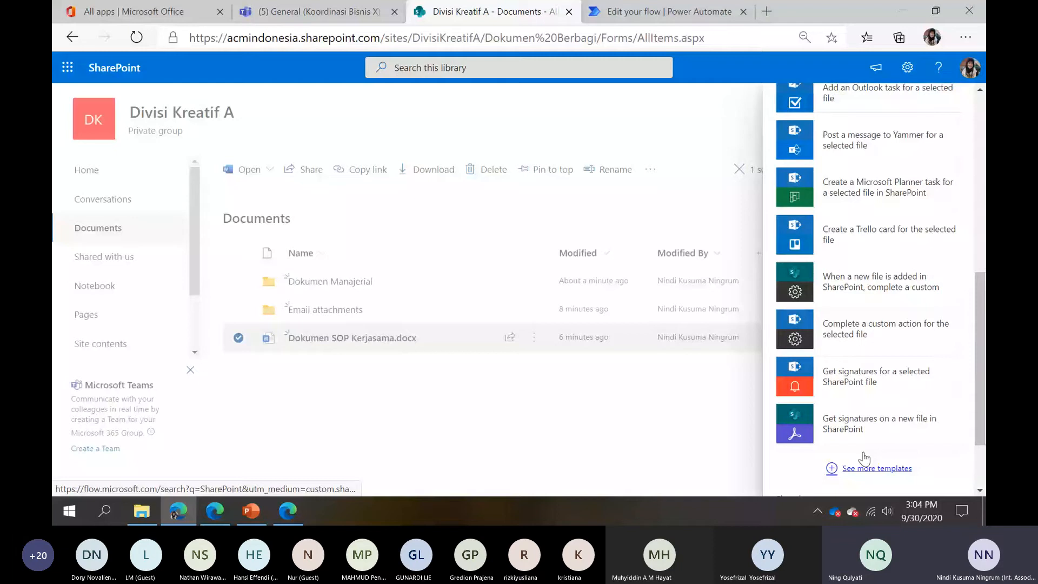
scroll(864, 458, "down", 1)
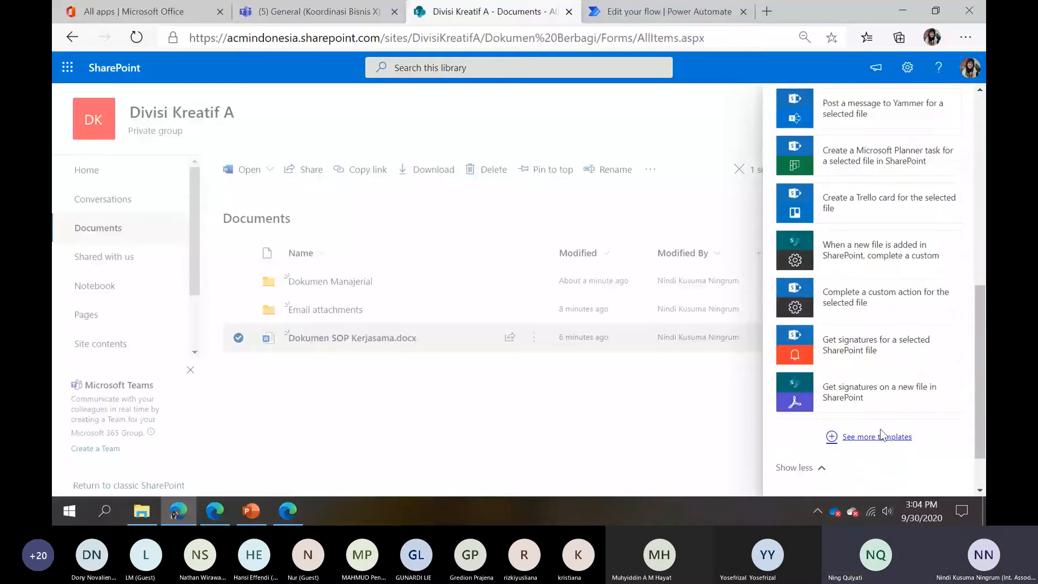
scroll(881, 435, "down", 2)
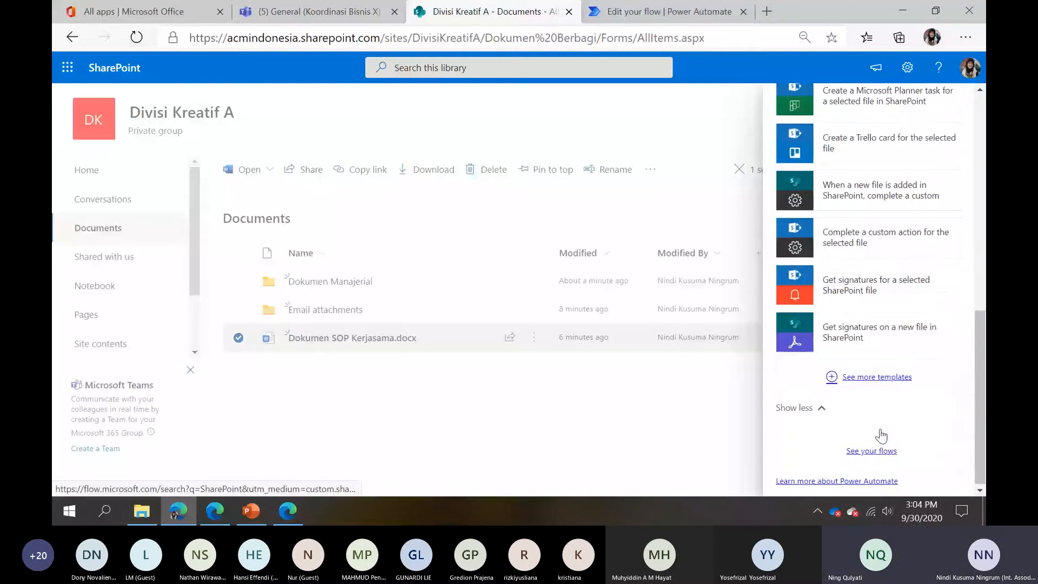
Open the wider set of SharePoint templates in Power Automate and browse the available approval, email and file flows
left_click(876, 376)
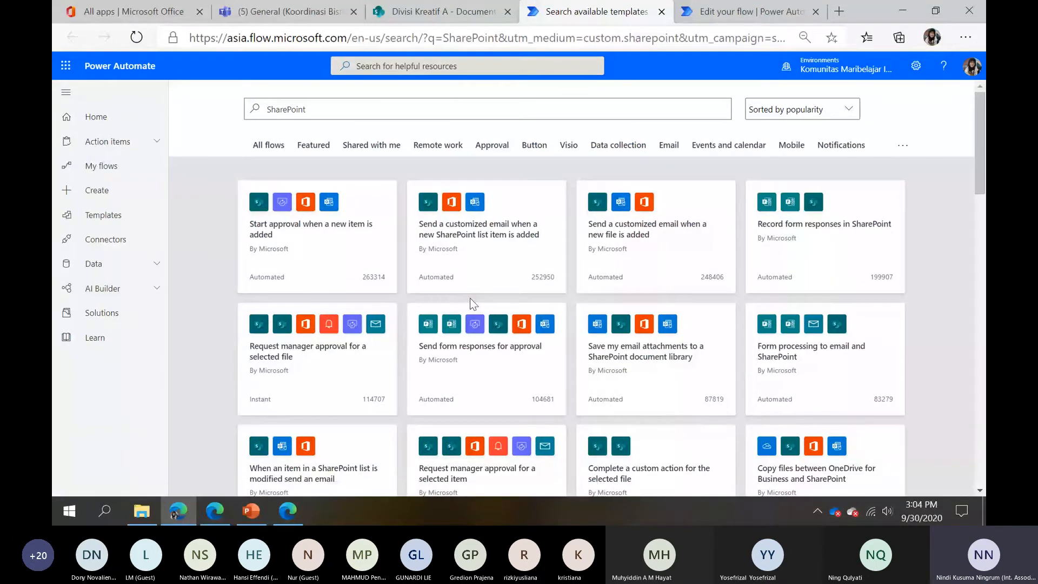
scroll(469, 297, "down", 1)
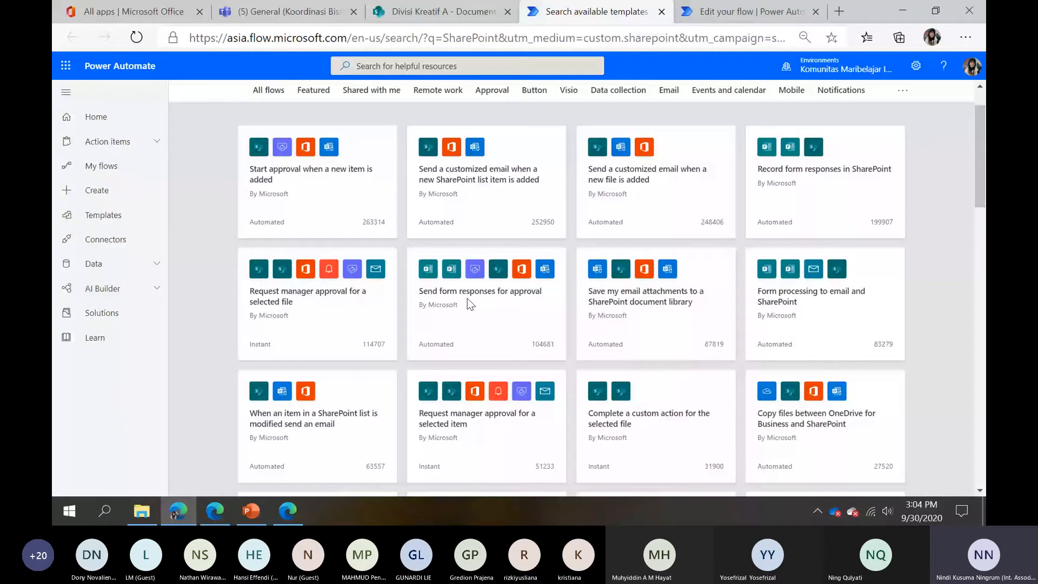
scroll(467, 298, "down", 1)
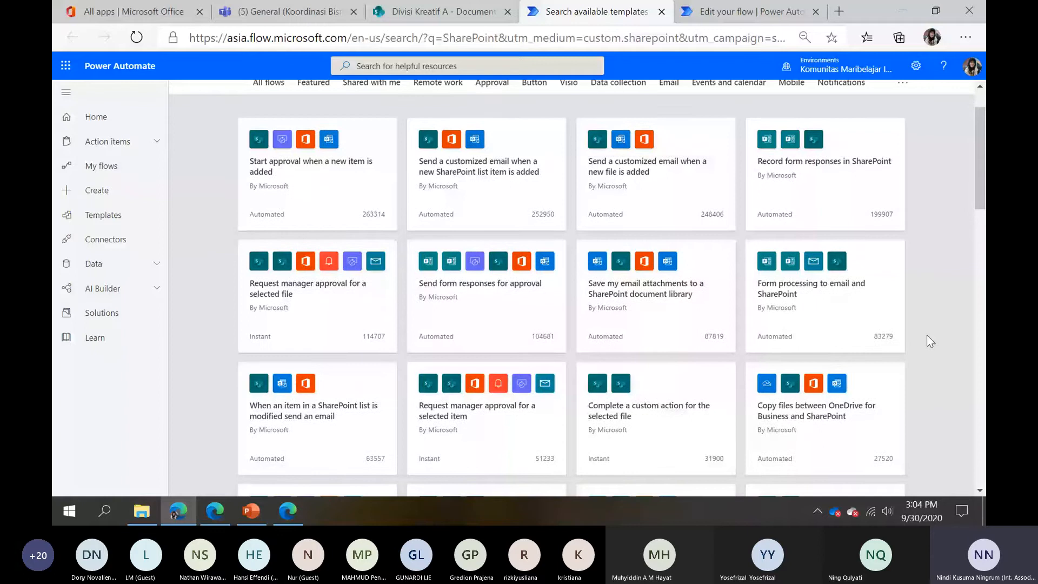
scroll(930, 329, "down", 3)
scroll(301, 281, "up", 4)
scroll(339, 274, "down", 2)
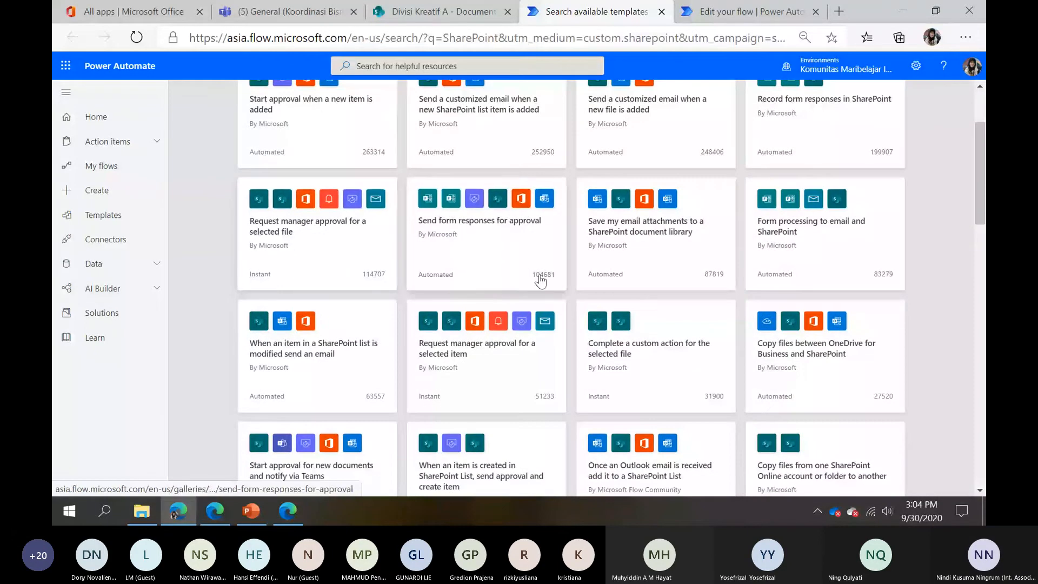
scroll(932, 298, "down", 1)
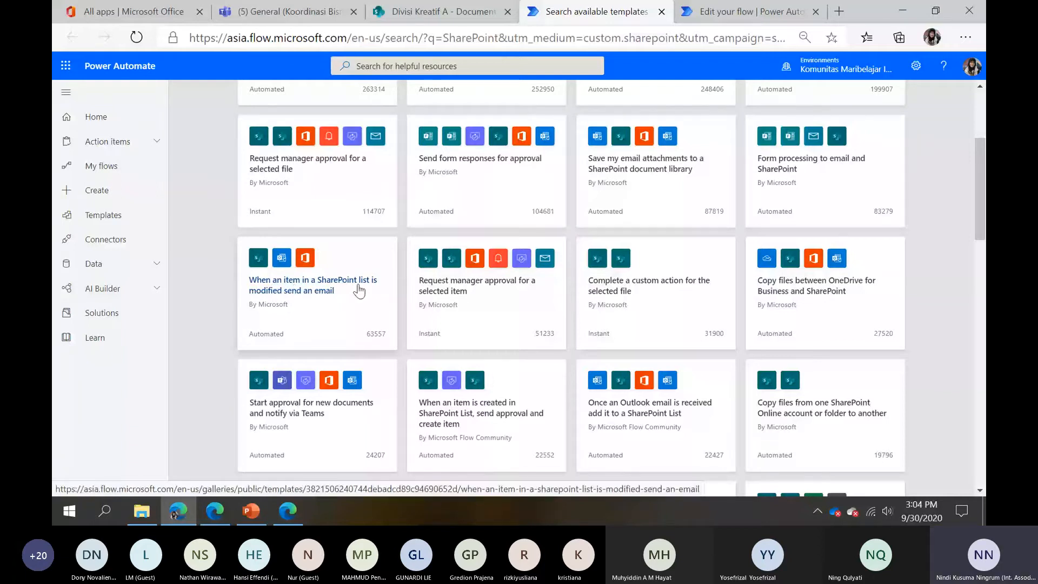
scroll(359, 291, "down", 1)
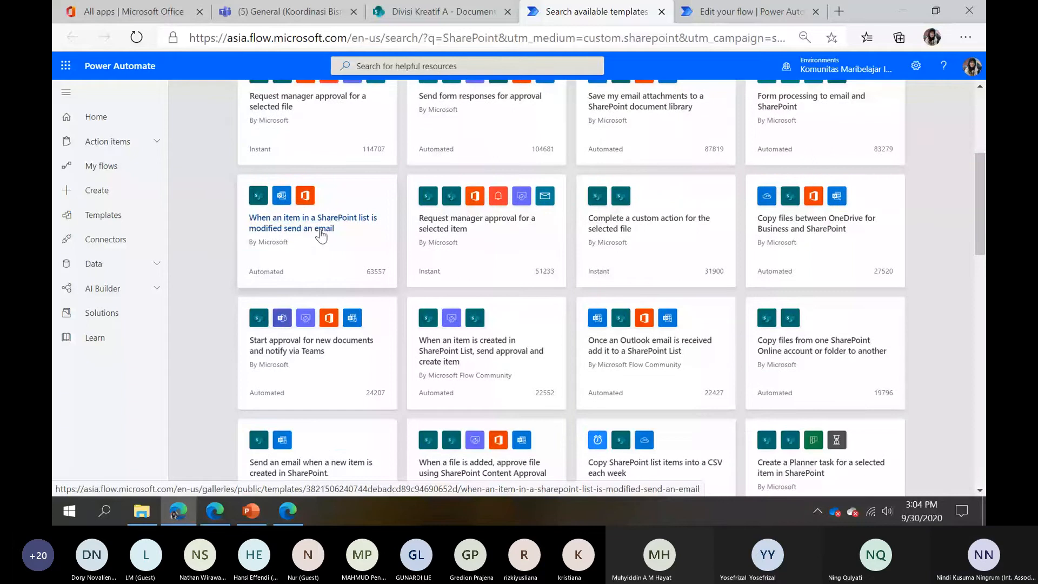
Choose the When an item in a SharePoint list is modified send an email template, accept its connections, and set the site address to ACM Indonesia Team Site
left_click(321, 229)
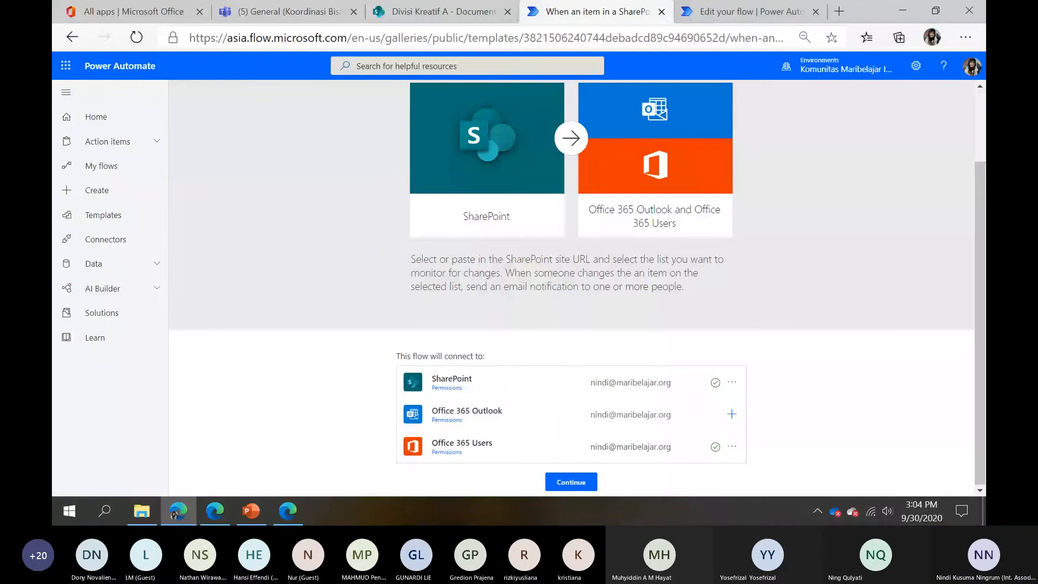
left_click(553, 481)
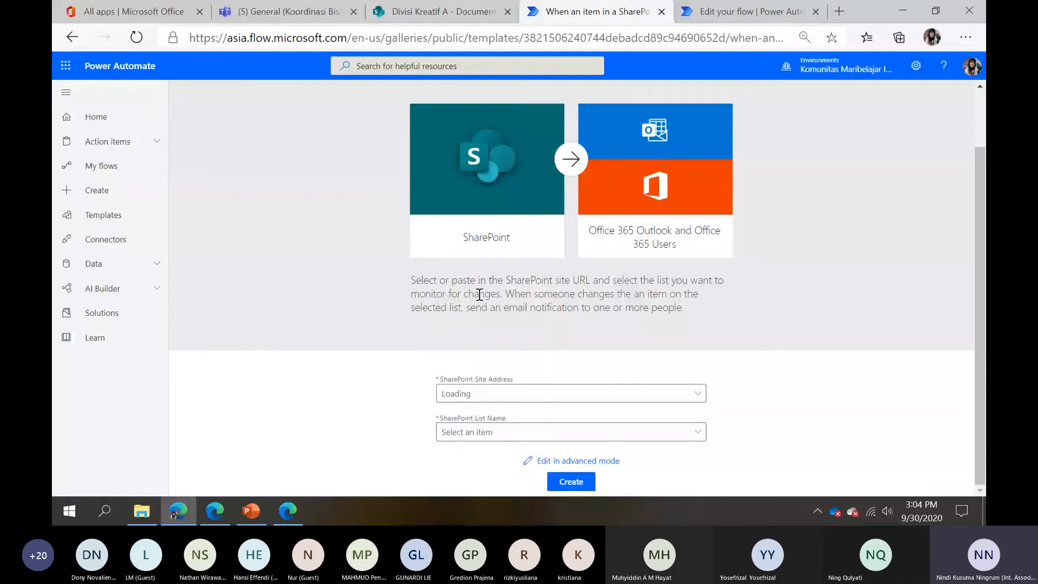
left_click(558, 397)
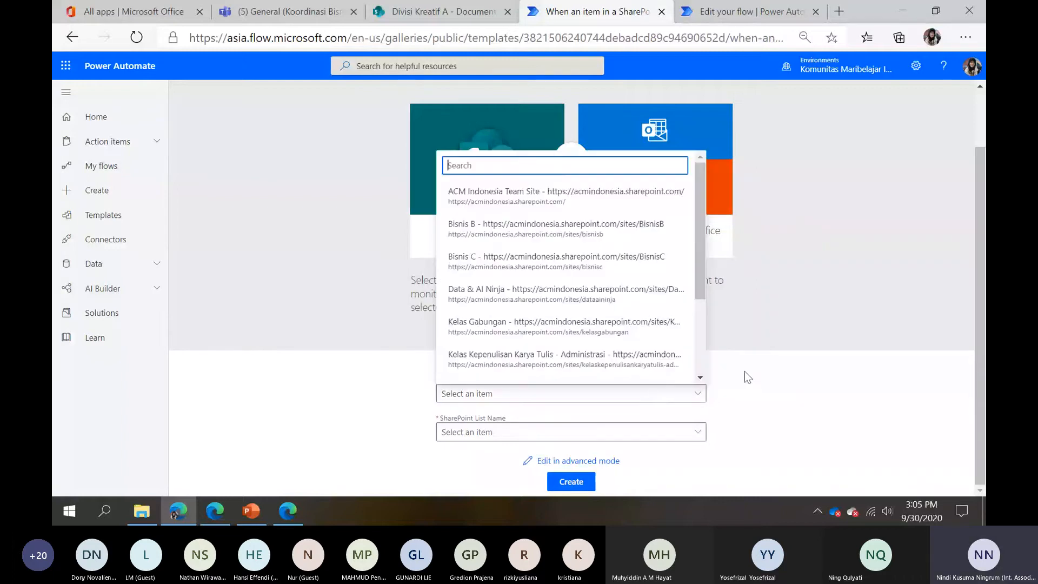
left_click(566, 194)
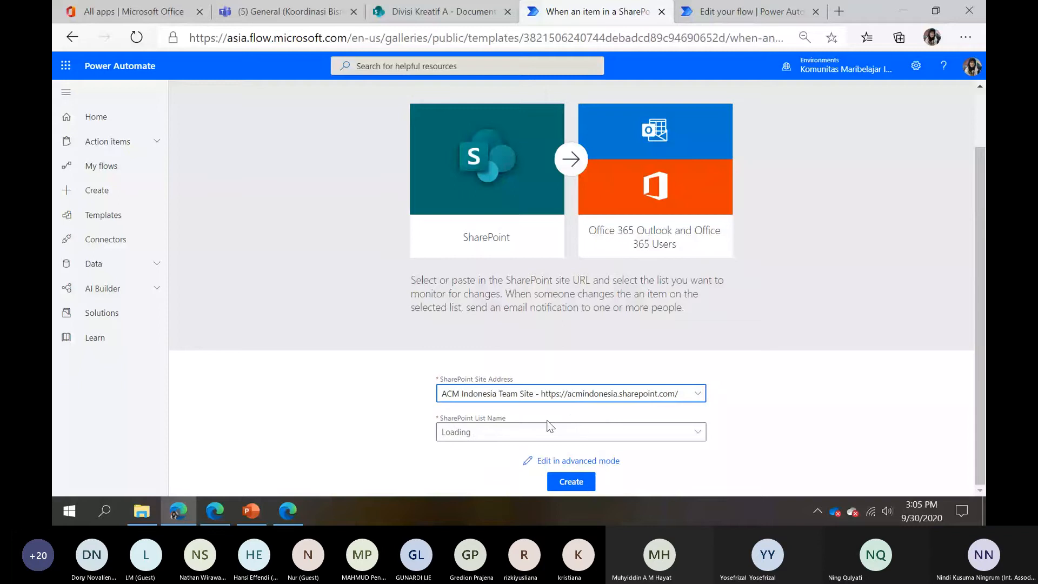
Try to choose a SharePoint list for the flow, checking the other sites and reselecting ACM Indonesia Team Site
left_click(550, 430)
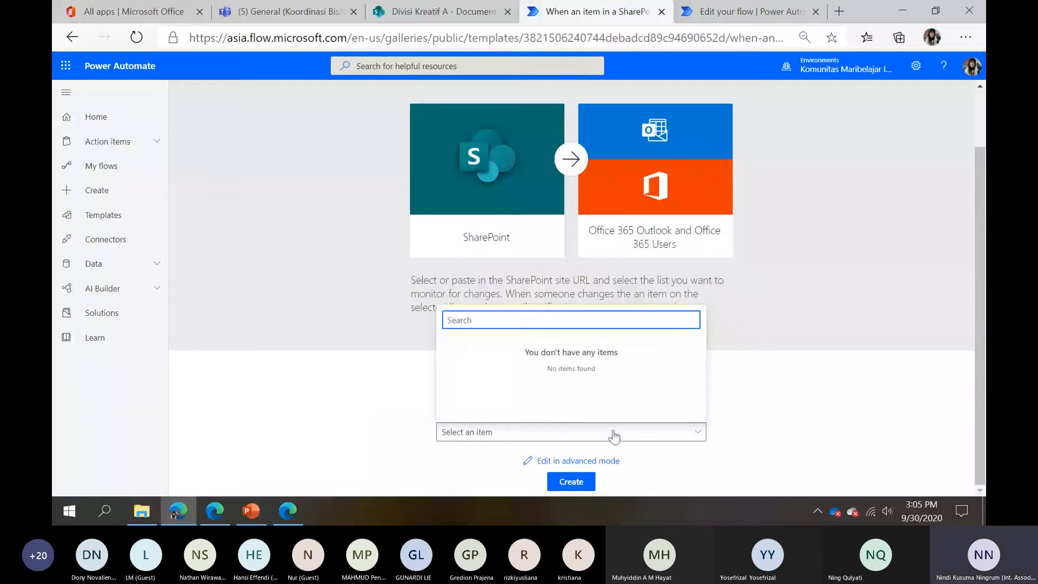
left_click(594, 393)
scroll(578, 357, "down", 2)
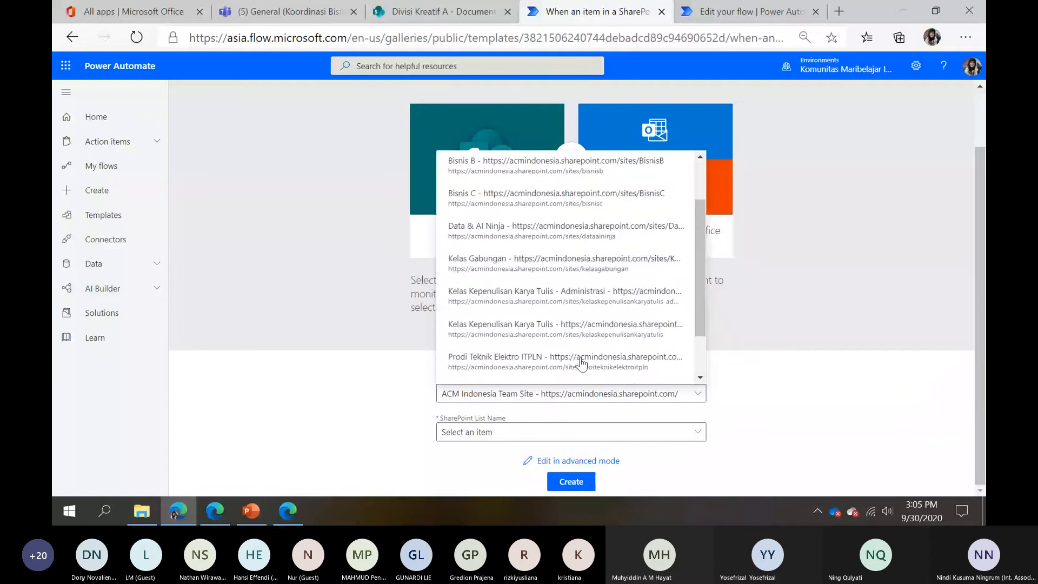
scroll(579, 358, "up", 2)
left_click(562, 198)
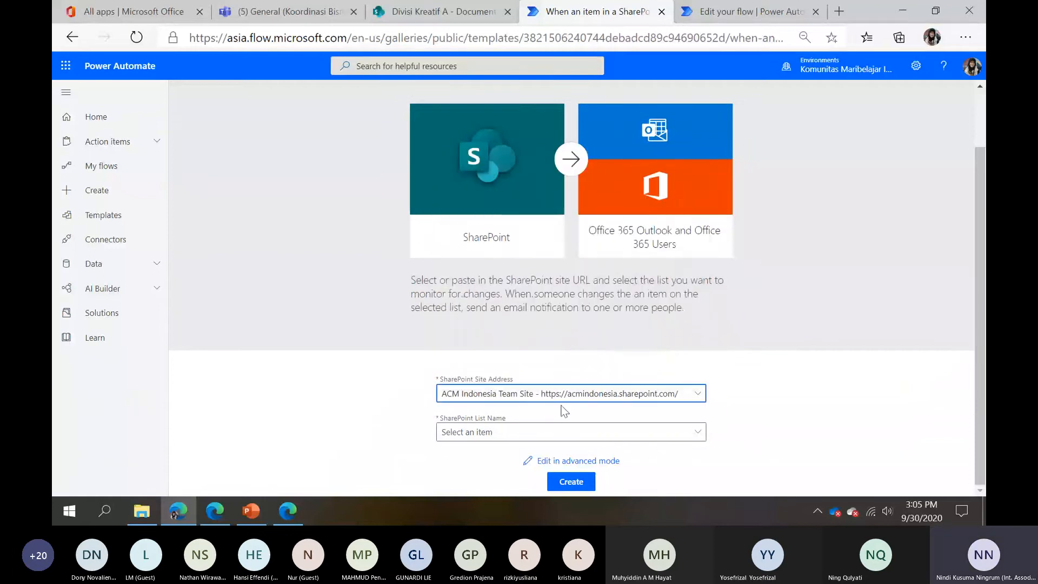
left_click(556, 430)
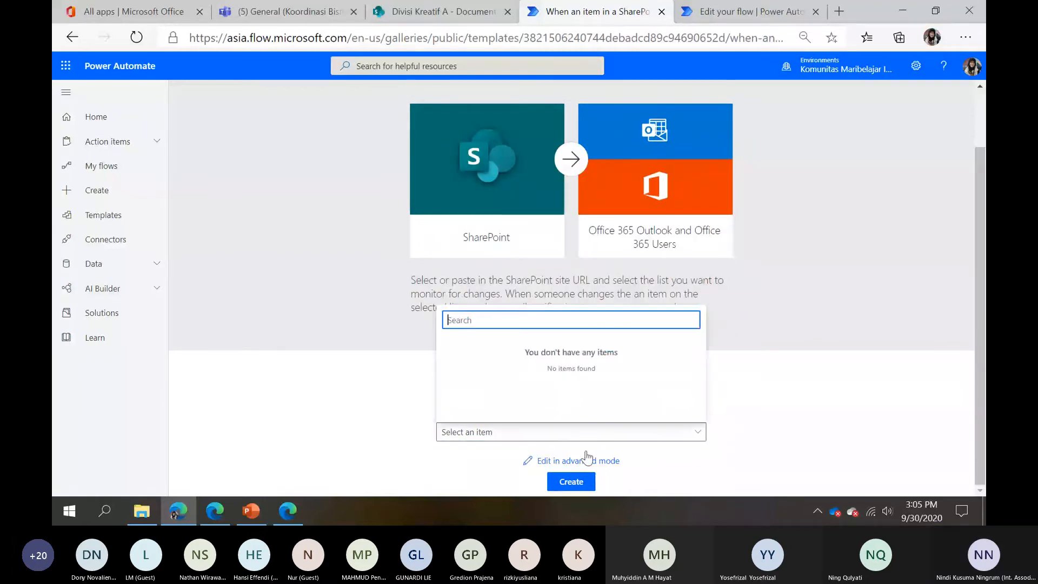
left_click(597, 436)
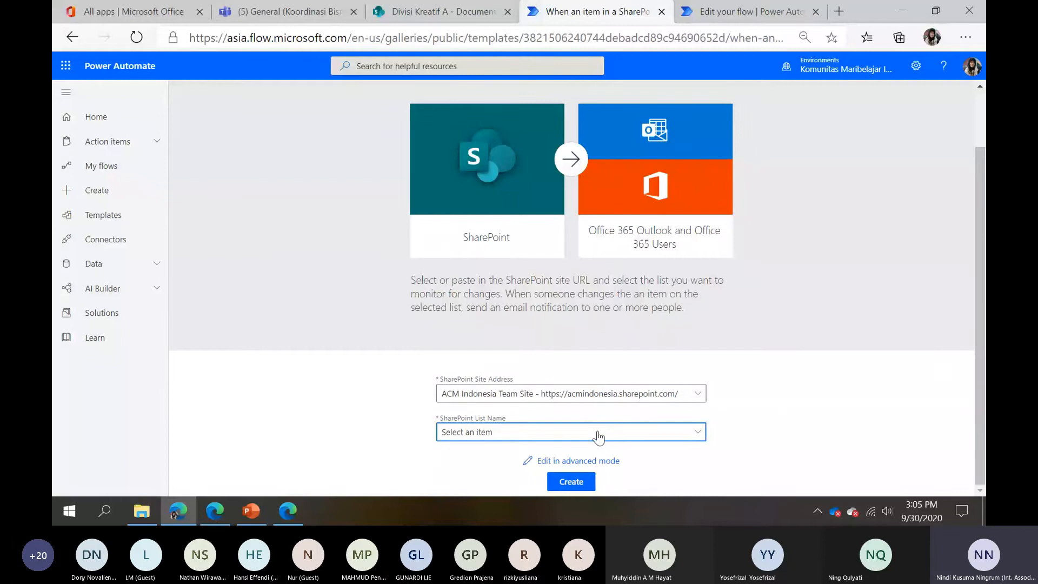
left_click(806, 457)
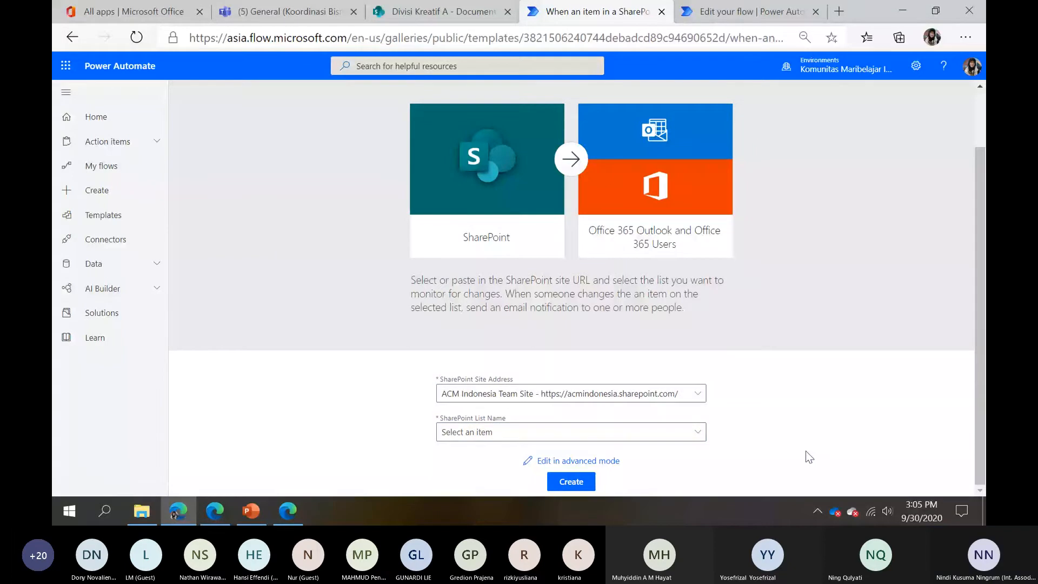
Open the modified-item email flow in the advanced editor, check the trigger's list choices, and show its advanced options
key("F5")
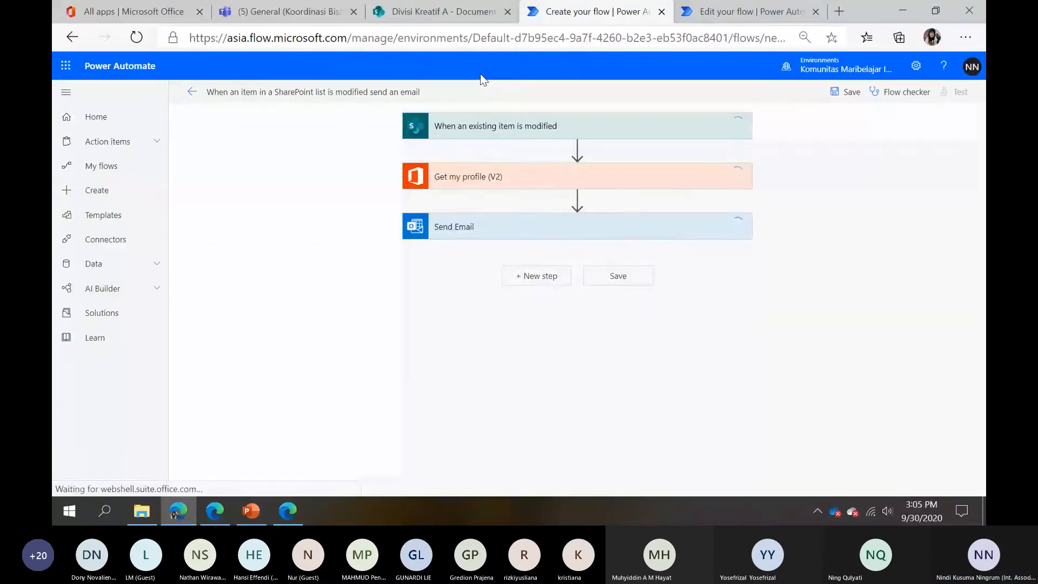
left_click(481, 285)
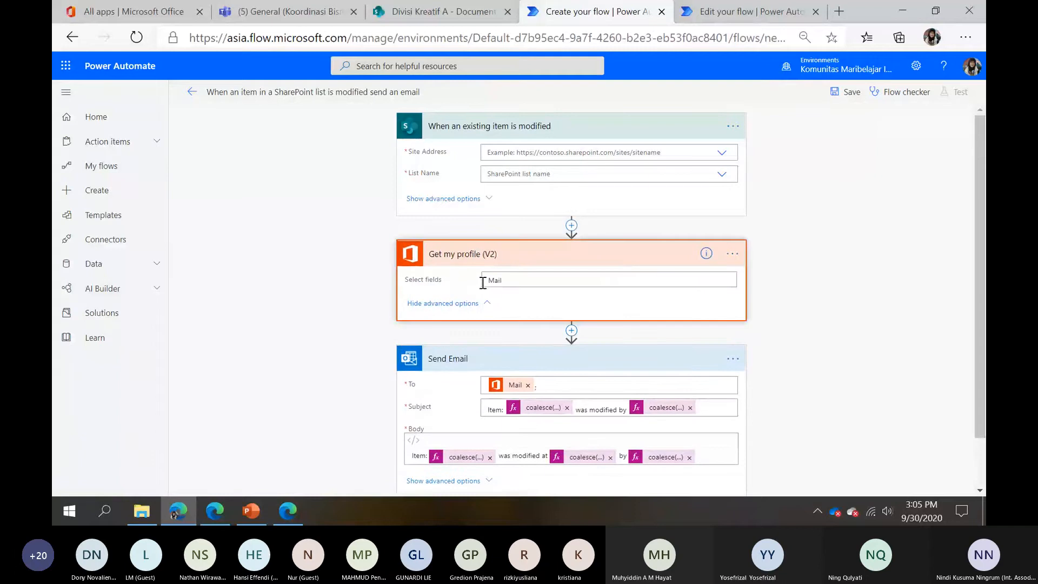
left_click(788, 289)
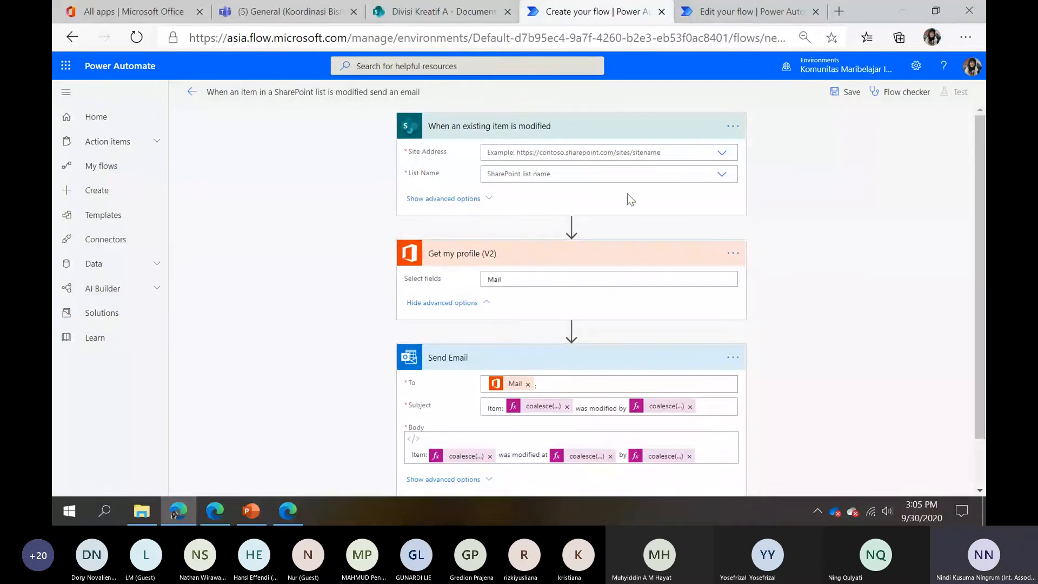
left_click(709, 175)
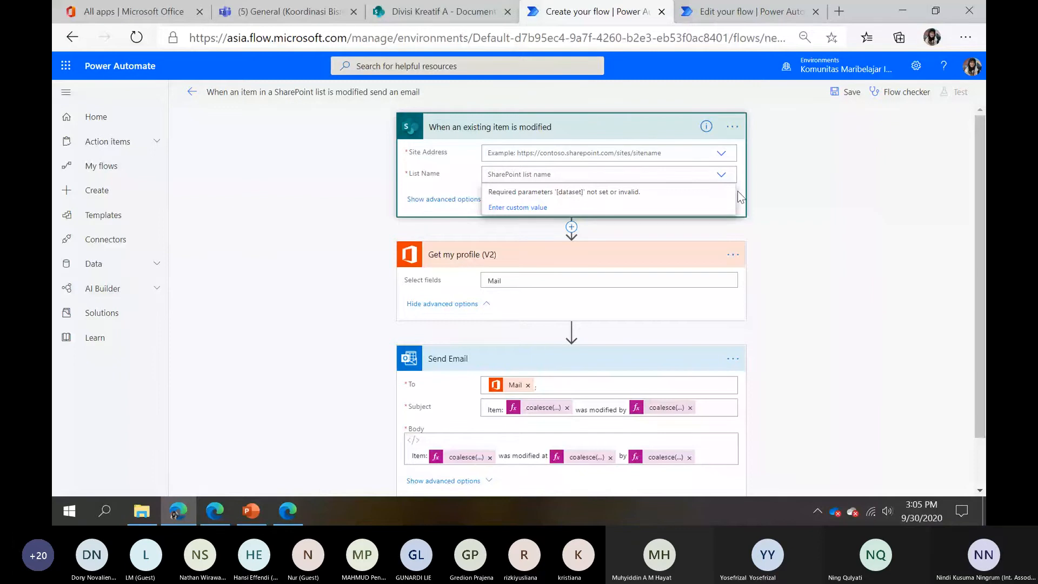
left_click(469, 200)
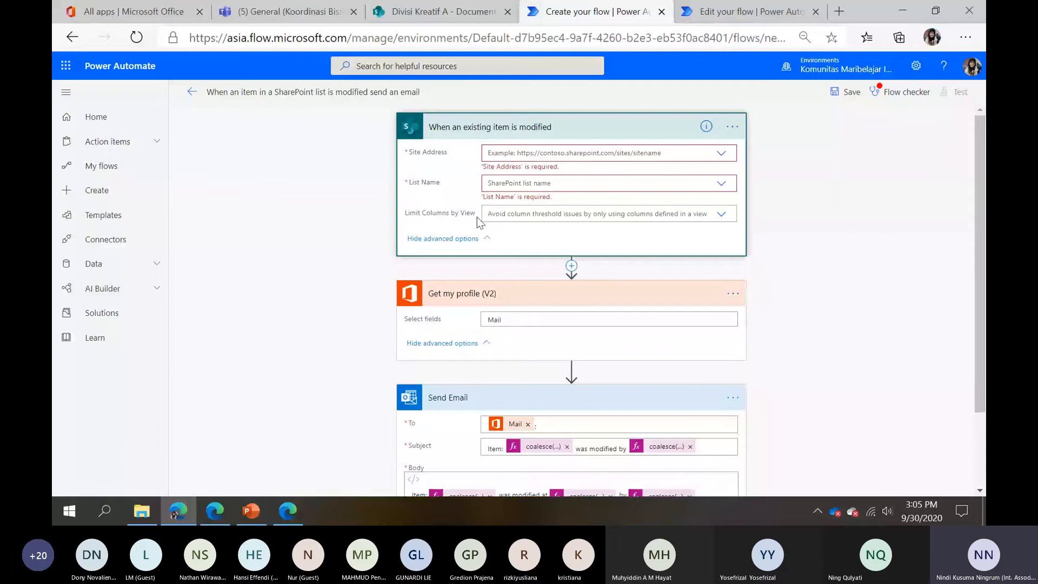
scroll(477, 222, "down", 2)
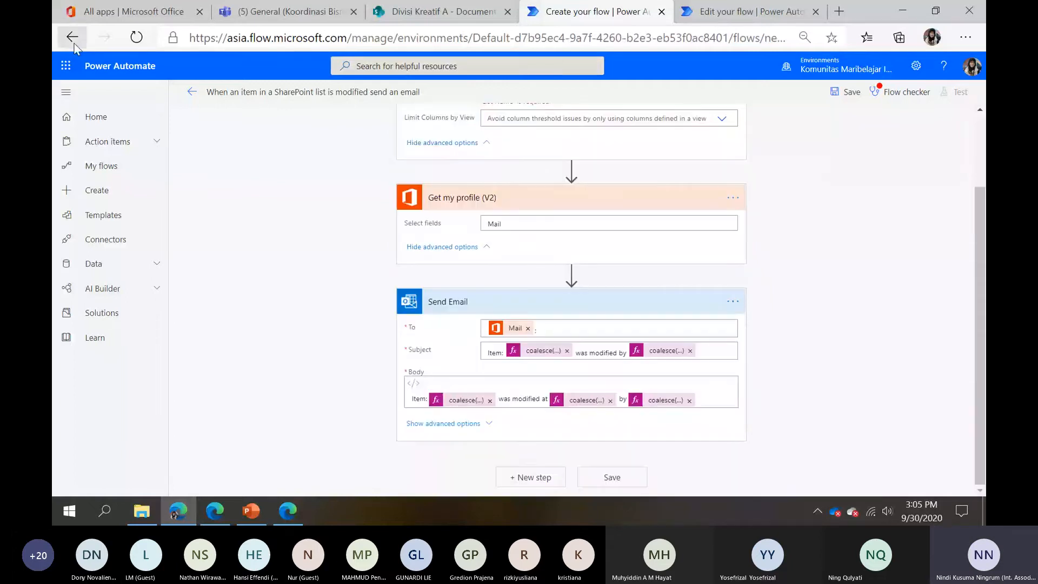
Leave the modified-item flow and template gallery, and return to the Divisi Kreatif A document library from its Workflows page
left_click(74, 43)
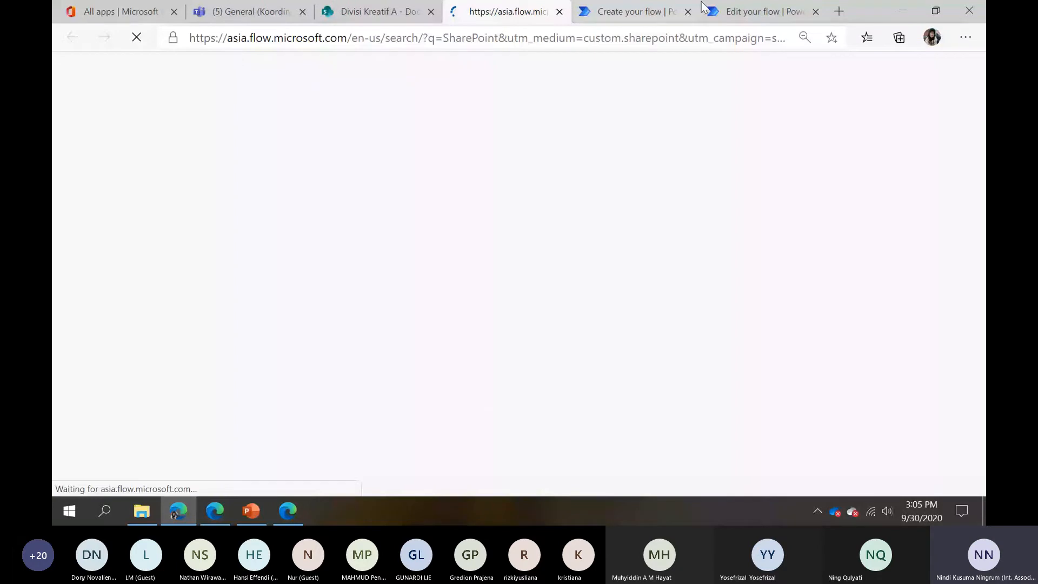
left_click(615, 15)
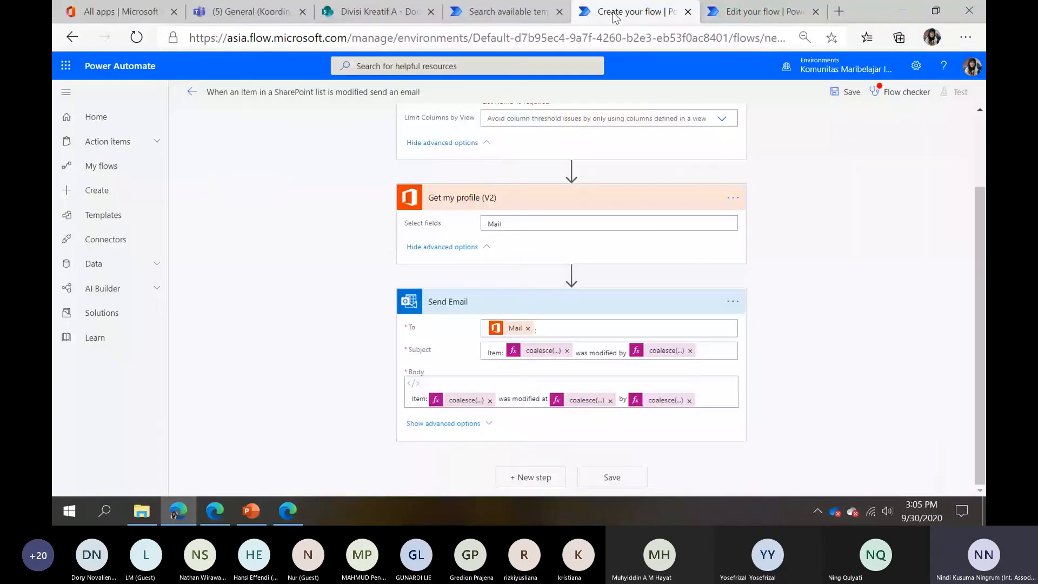
left_click(507, 12)
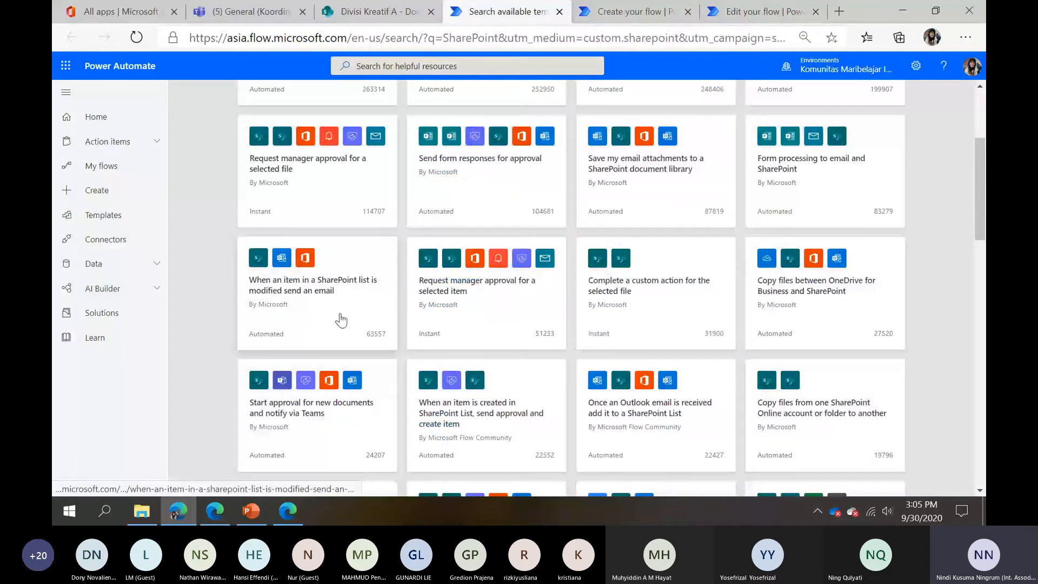
key("ctrl+shift+Tab")
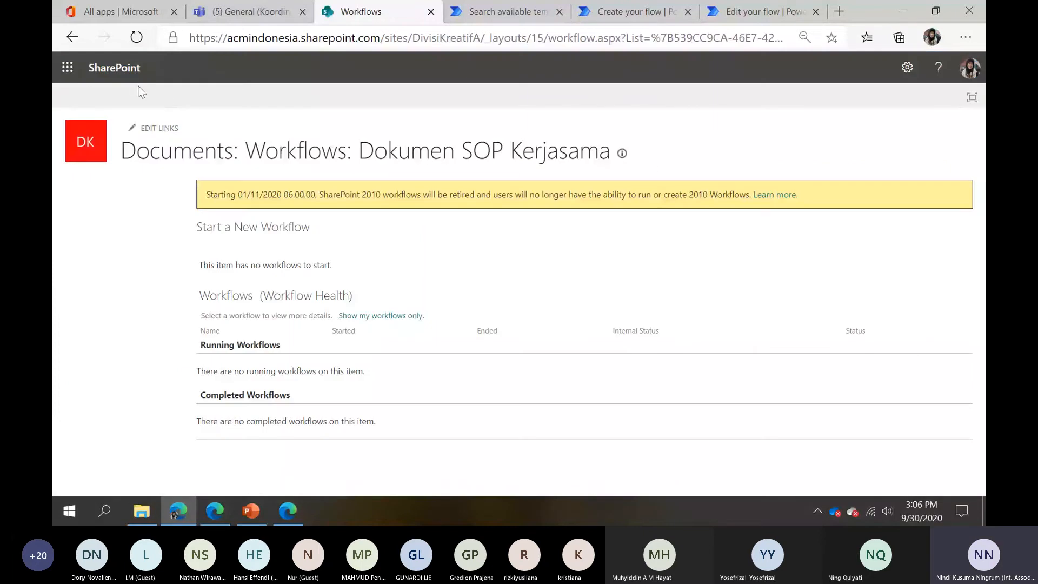
left_click(73, 38)
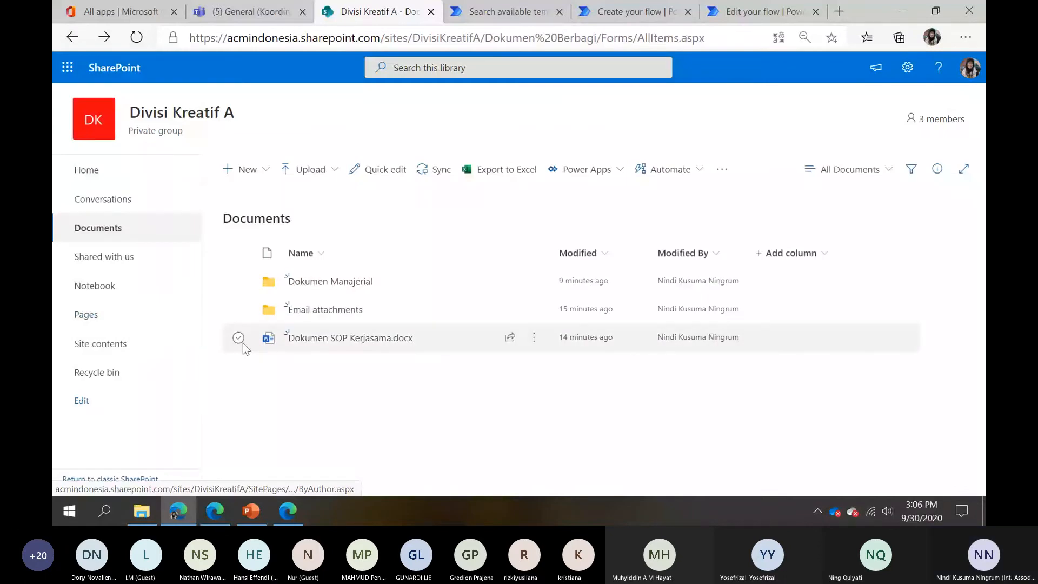
Select Dokumen SOP Kerjasama.docx and start creating a Power Automate flow for it
left_click(238, 337)
left_click(650, 169)
mouse_move(702, 195)
mouse_move(757, 204)
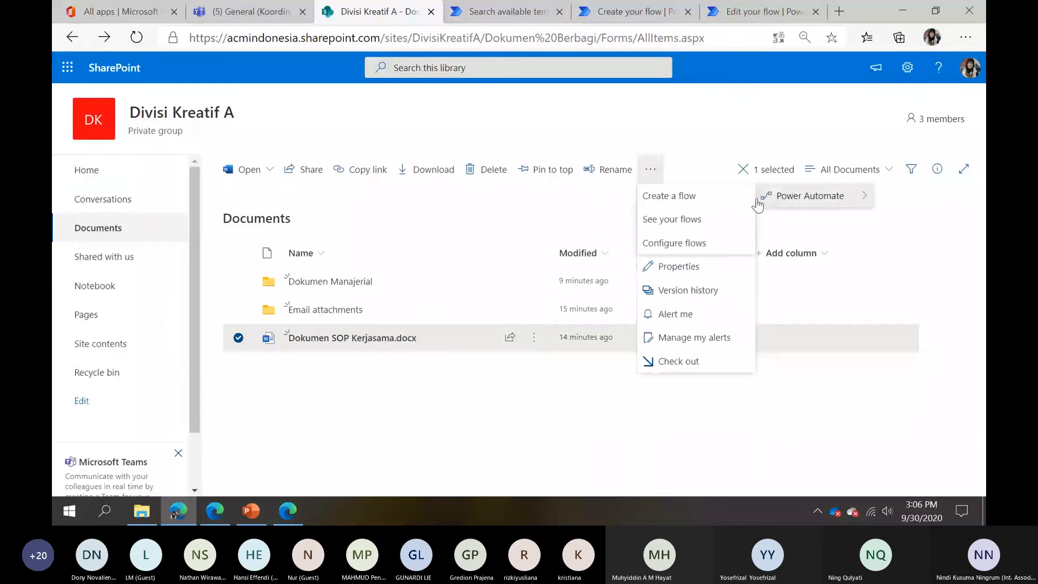
left_click(726, 201)
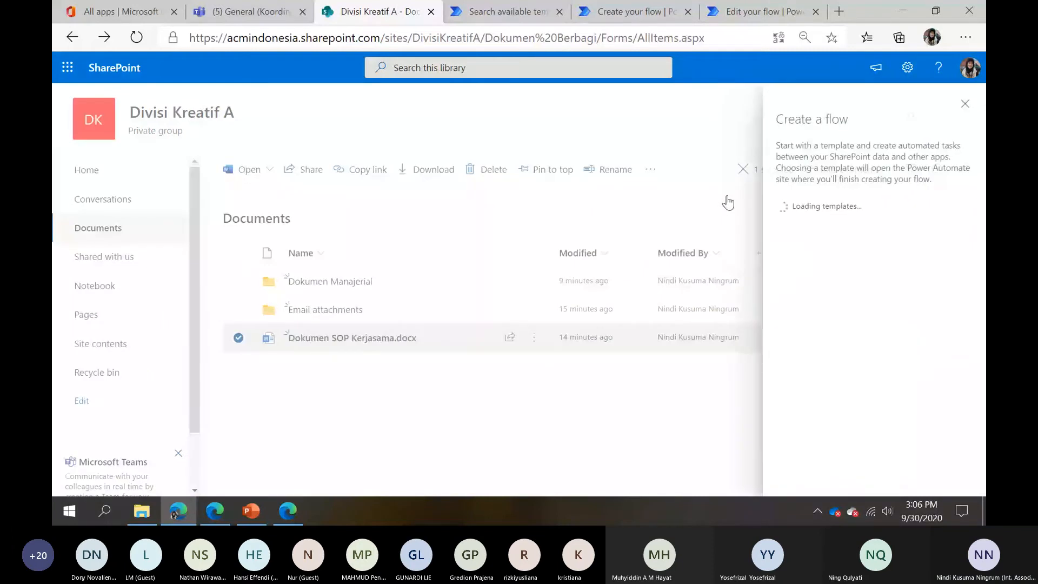
Expand the suggested flow templates, open the full SharePoint template gallery, and browse its approval, Teams and file-copy flows
scroll(824, 409, "down", 1)
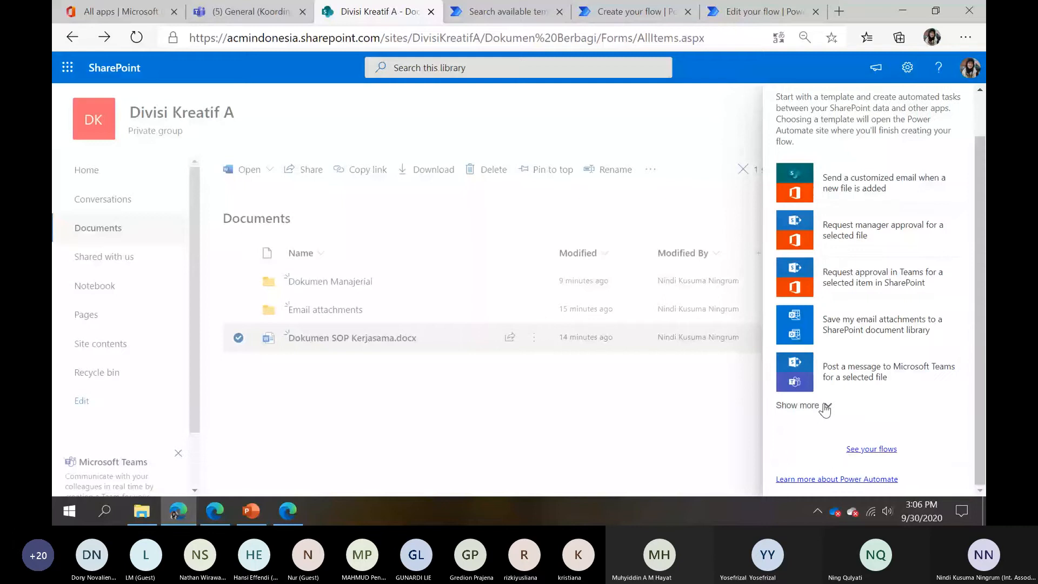
left_click(825, 409)
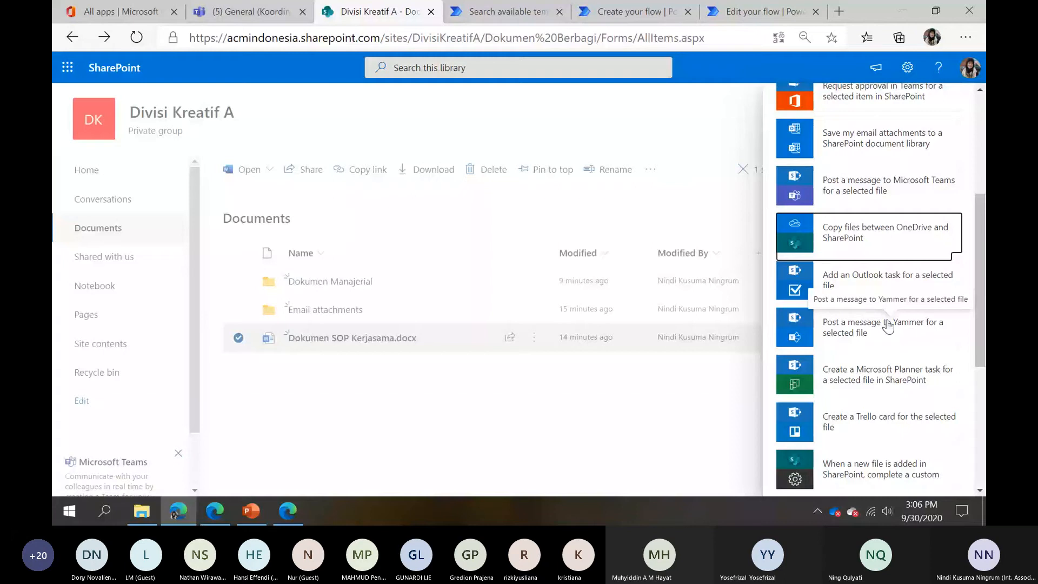
scroll(887, 378, "down", 4)
left_click(883, 465)
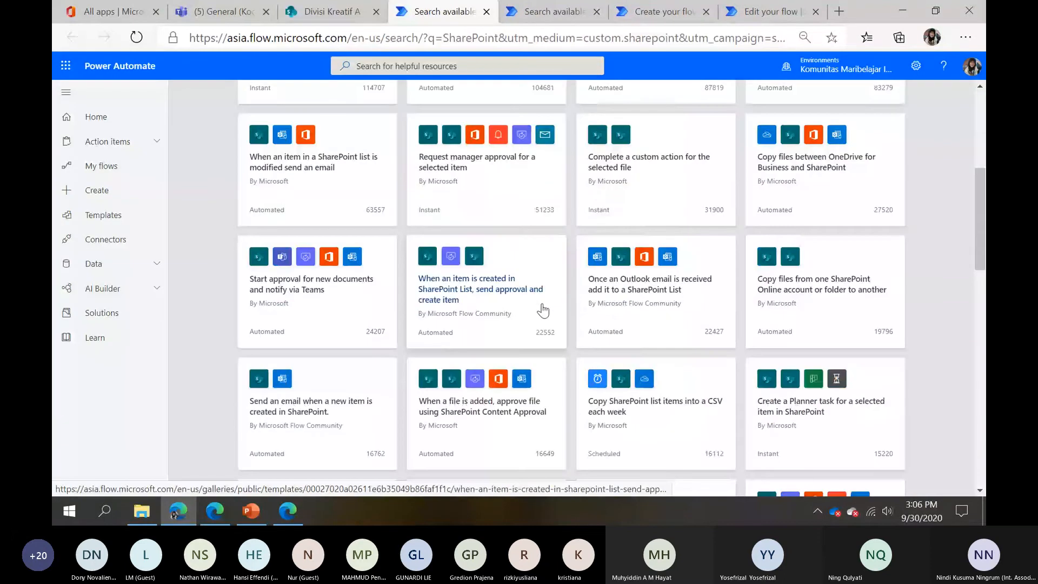
scroll(543, 311, "down", 5)
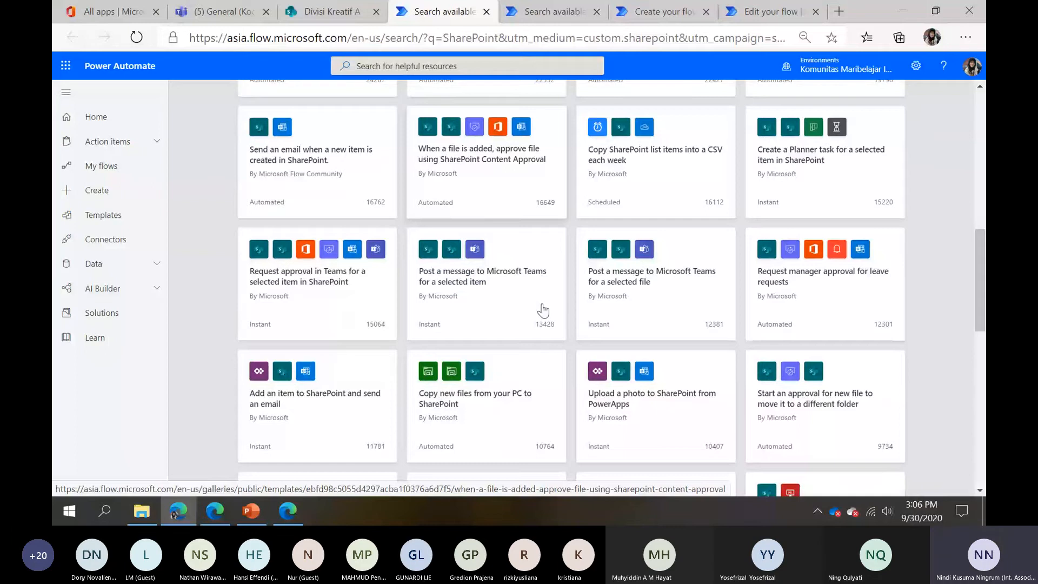
scroll(543, 311, "down", 1)
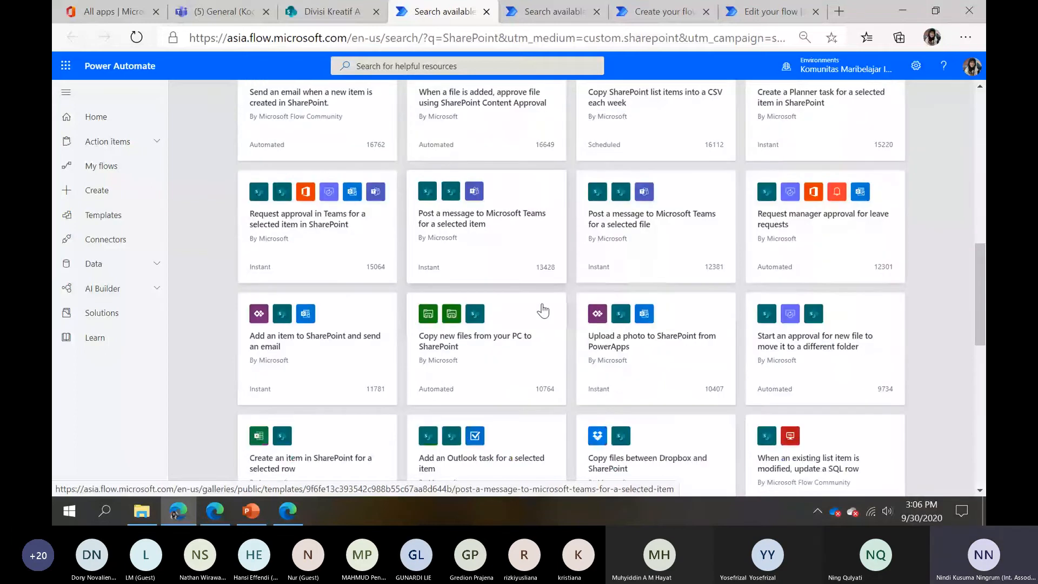
scroll(543, 311, "down", 2)
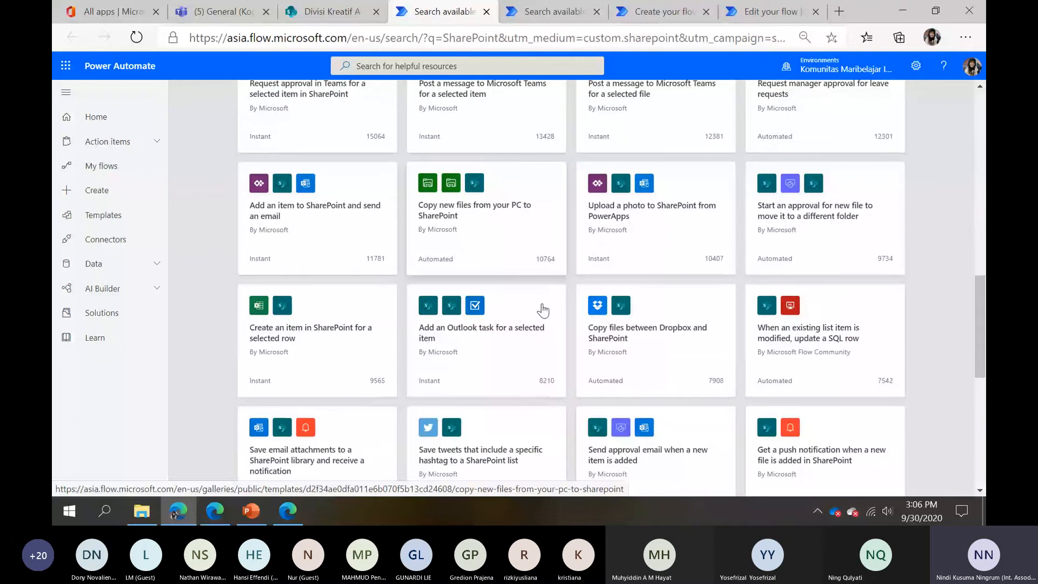
scroll(543, 310, "down", 1)
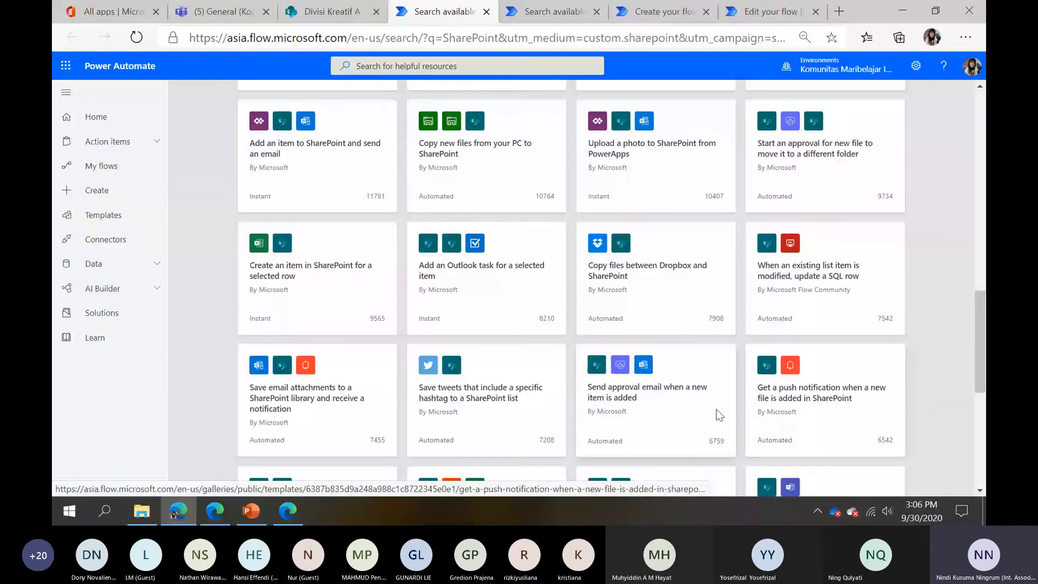
Go back to the Divisi Kreatif A document library and start creating a flow for the library with no file selected
key("ctrl+shift+Tab")
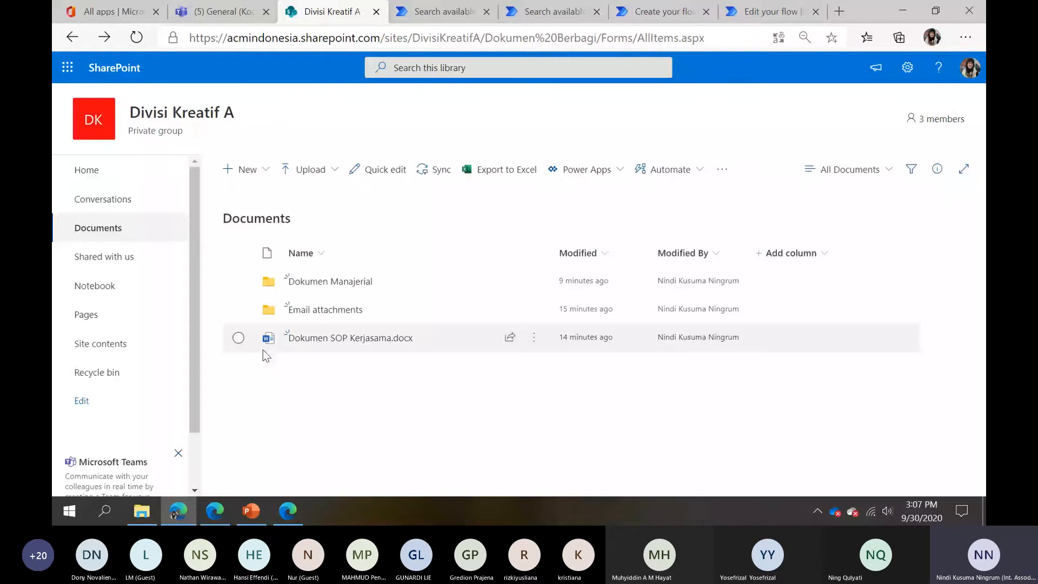
left_click(668, 169)
mouse_move(683, 196)
left_click(800, 198)
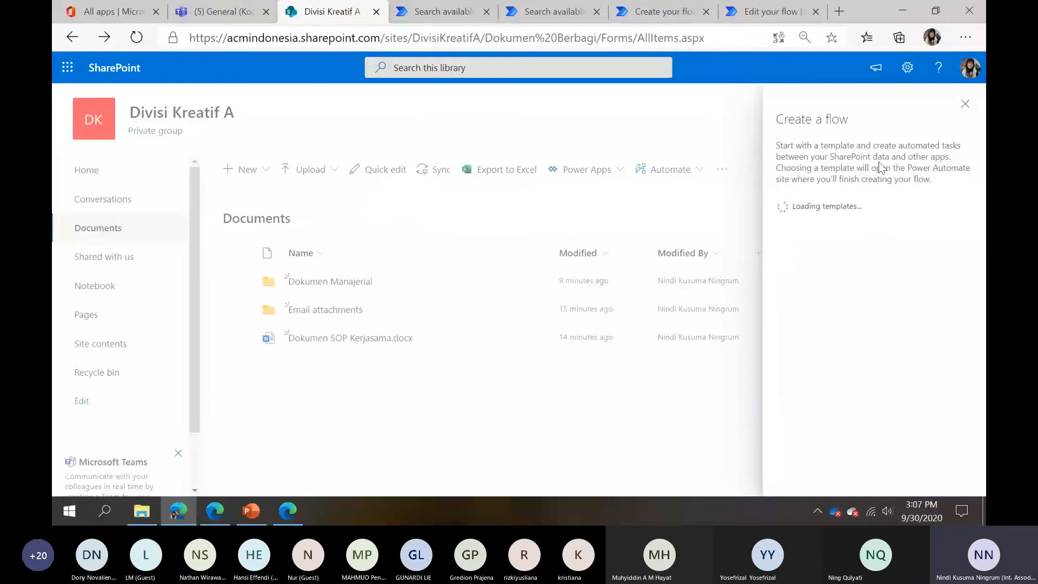
Show all suggested flow templates for the library and open the wider SharePoint template gallery
scroll(794, 432, "down", 2)
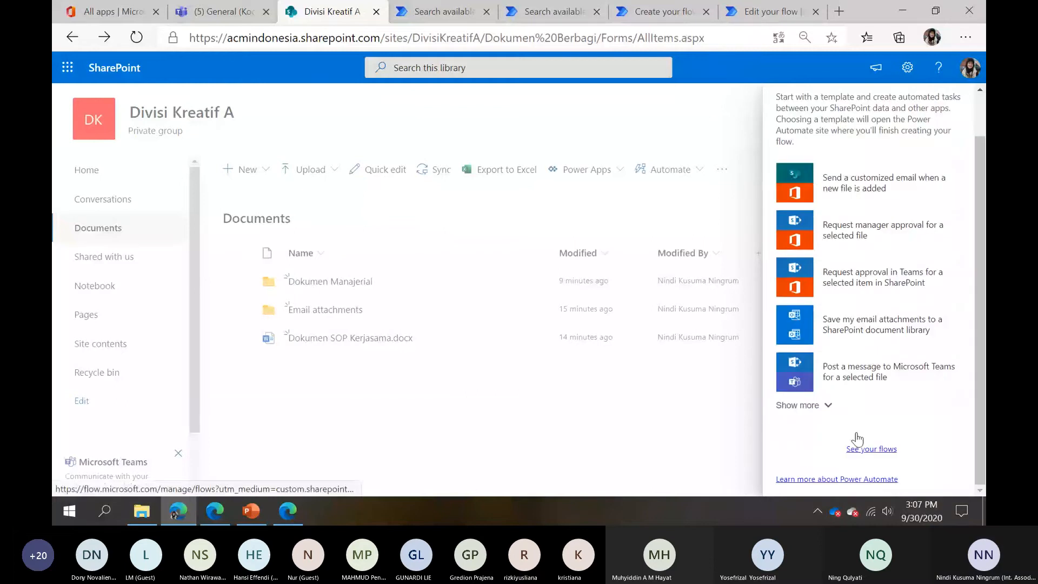
left_click(797, 406)
scroll(836, 422, "down", 5)
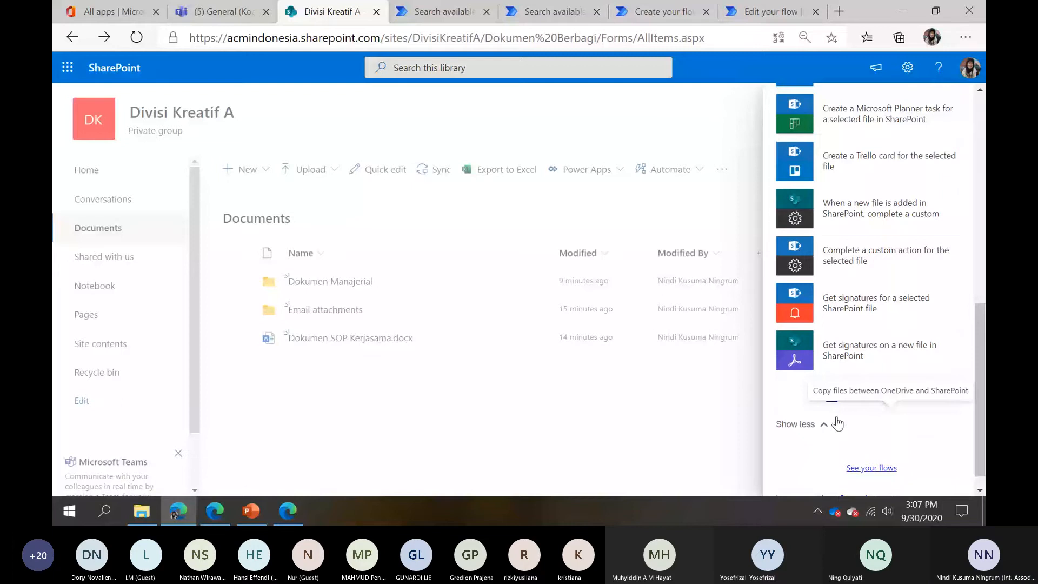
scroll(846, 414, "down", 1)
left_click(875, 376)
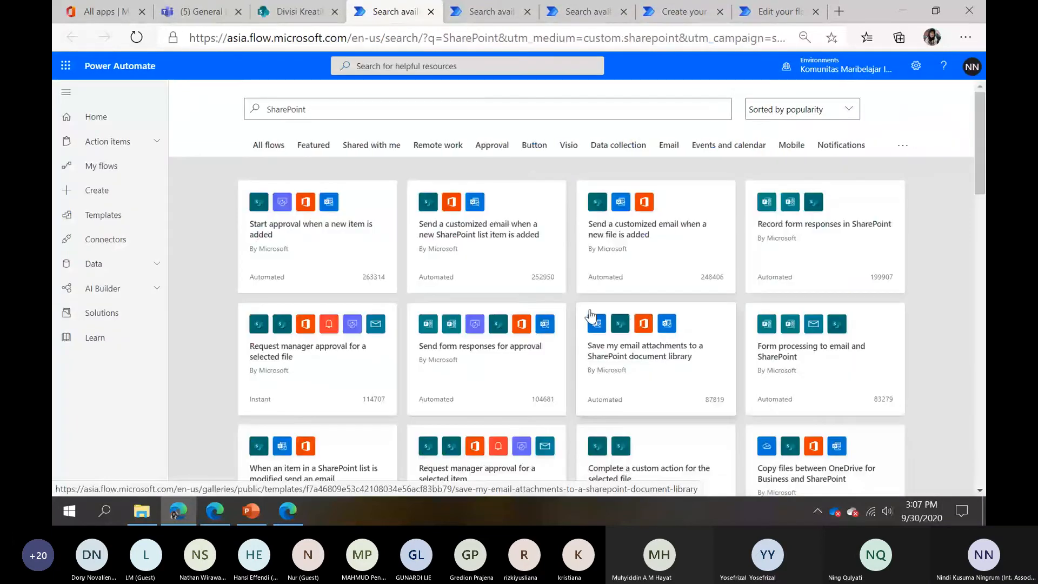
Find the Send approval email when a new item is added template in the gallery and open it
scroll(590, 315, "down", 3)
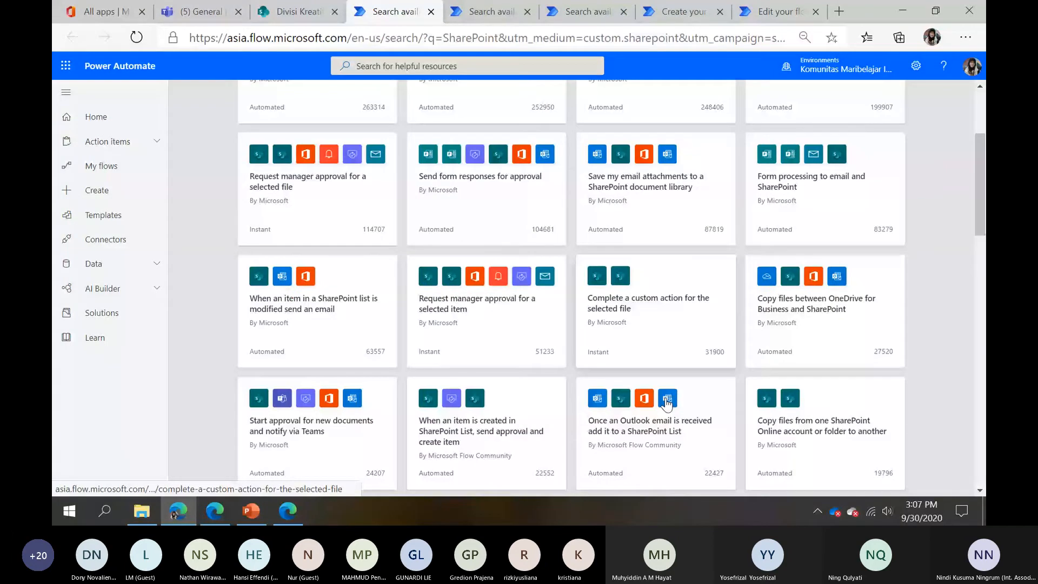
scroll(662, 378, "down", 3)
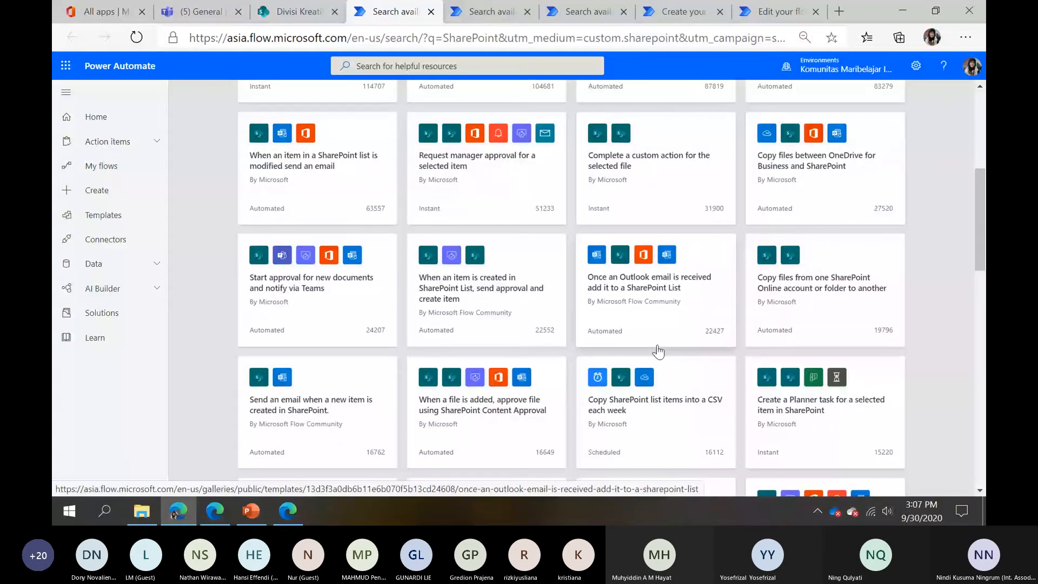
scroll(657, 351, "down", 5)
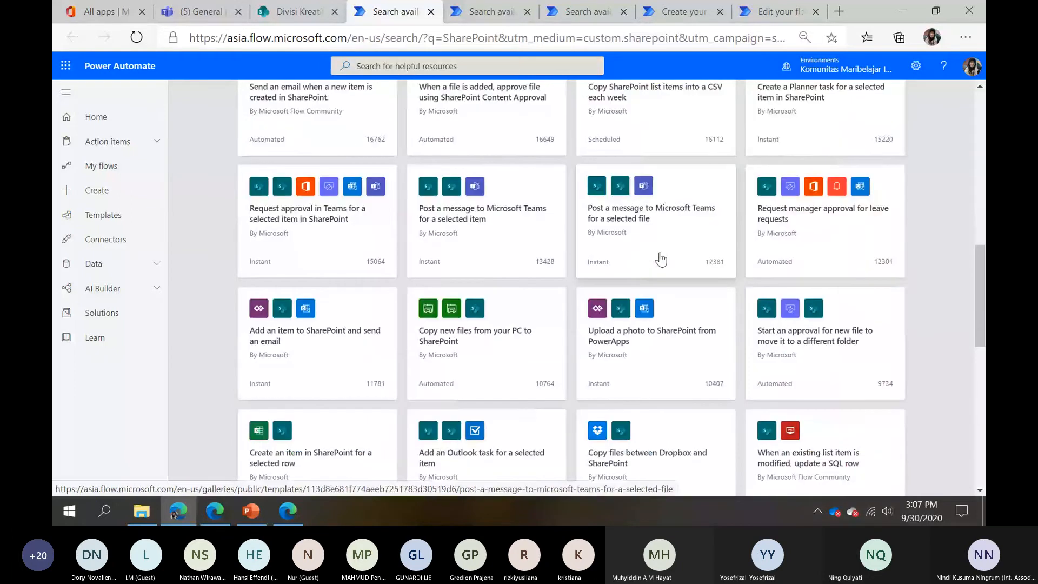
scroll(661, 259, "down", 1)
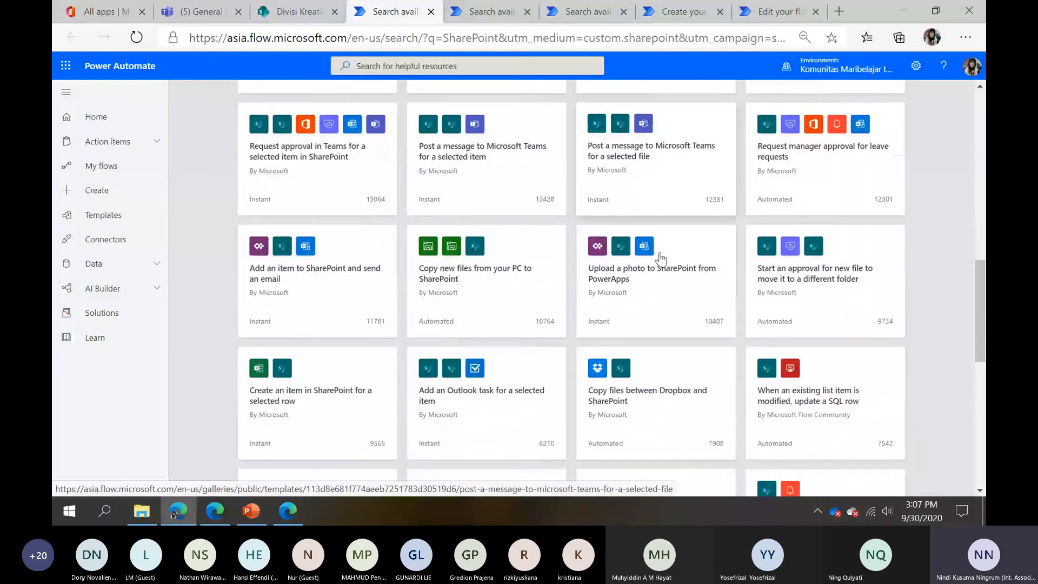
scroll(661, 259, "down", 3)
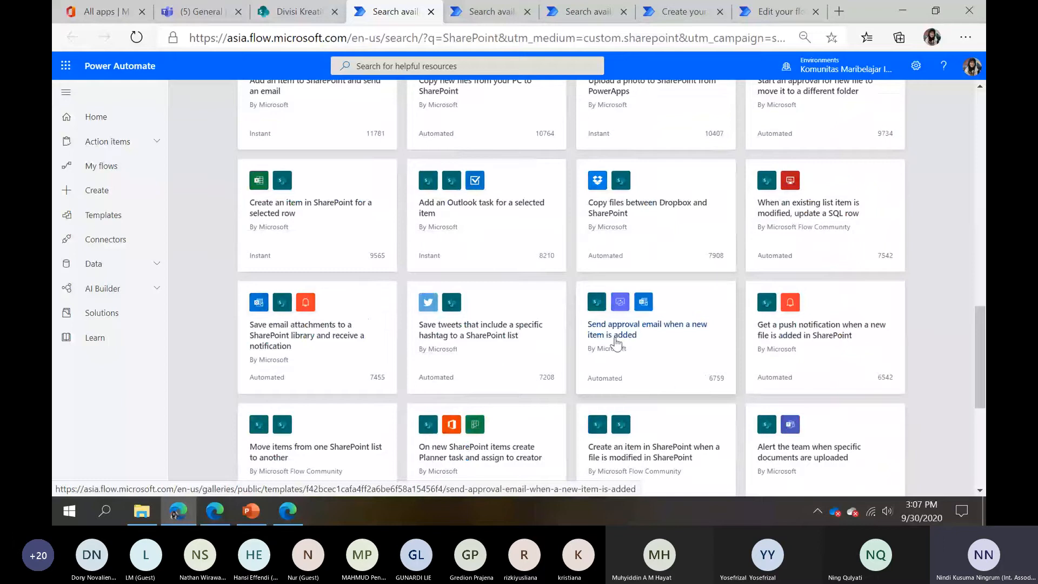
left_click(615, 343)
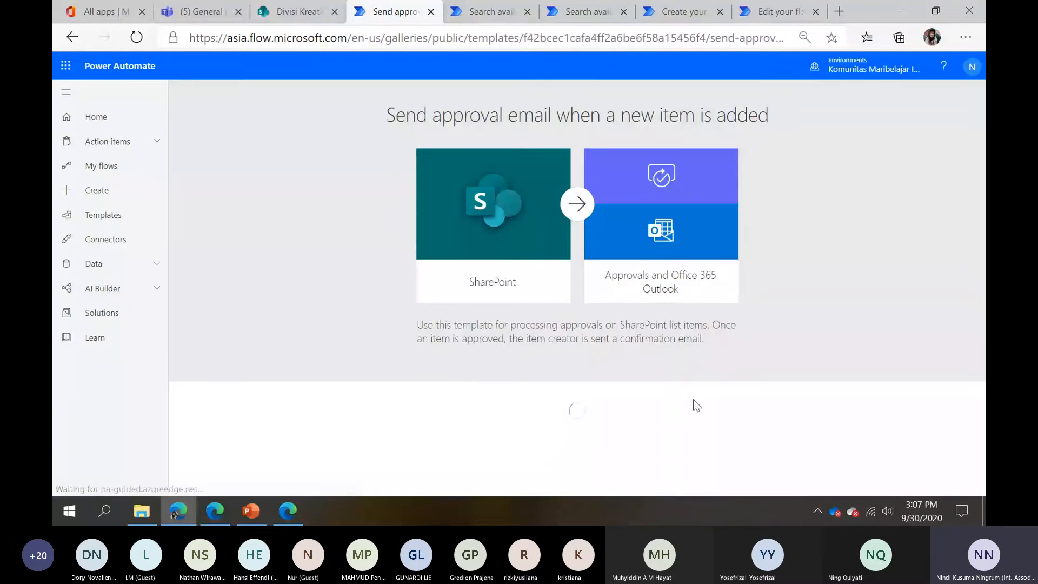
Accept the template's connections, try to save the approval flow without a site or list, and examine its email branches
scroll(605, 333, "down", 1)
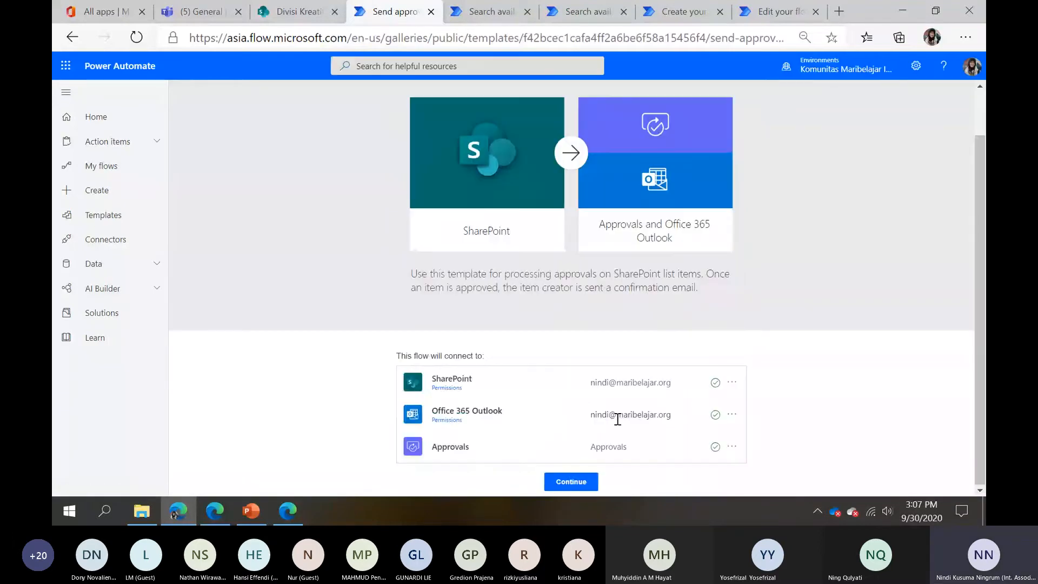
left_click(585, 486)
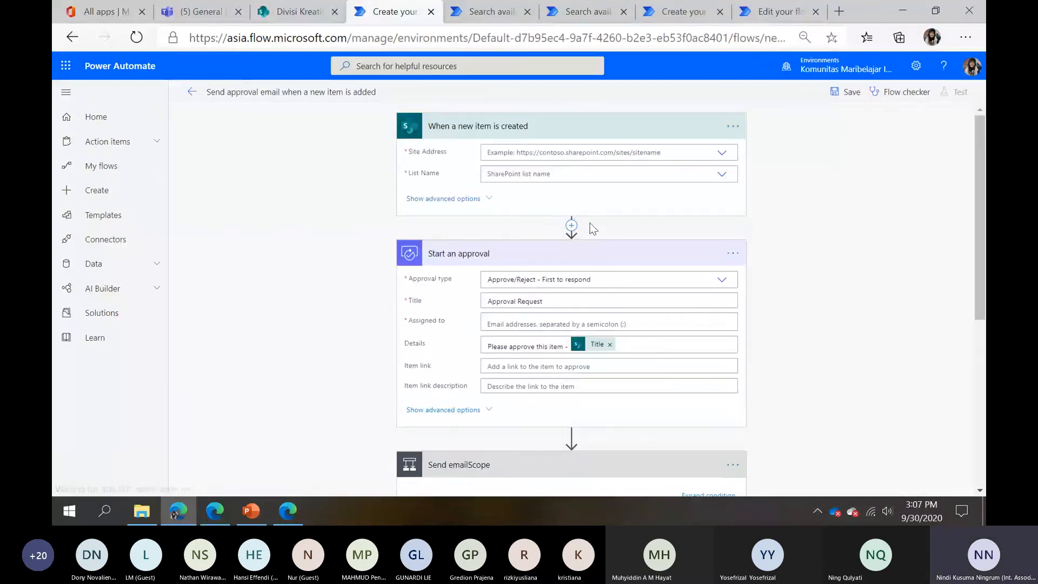
left_click(849, 96)
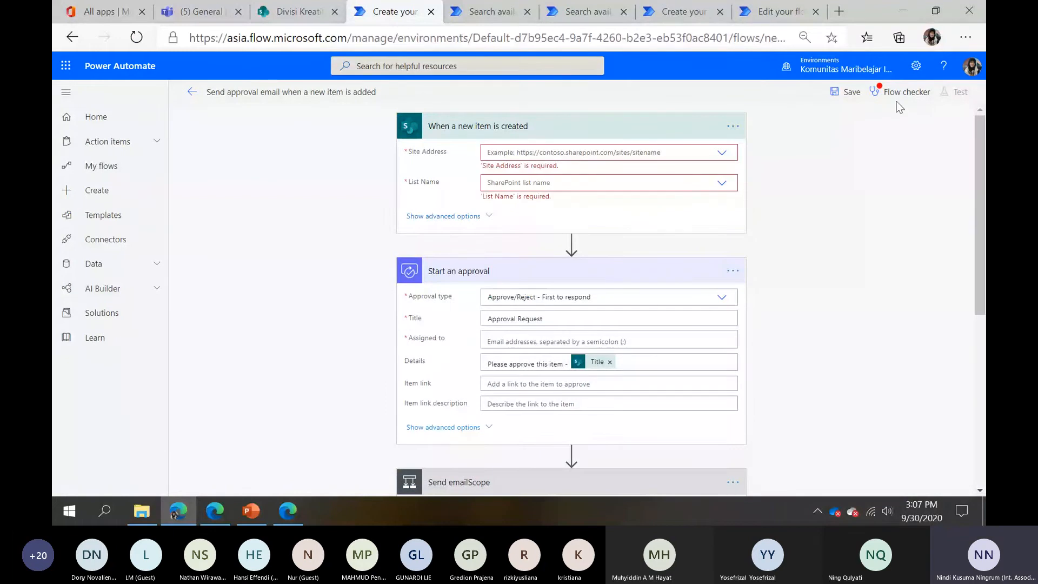
scroll(462, 220, "down", 5)
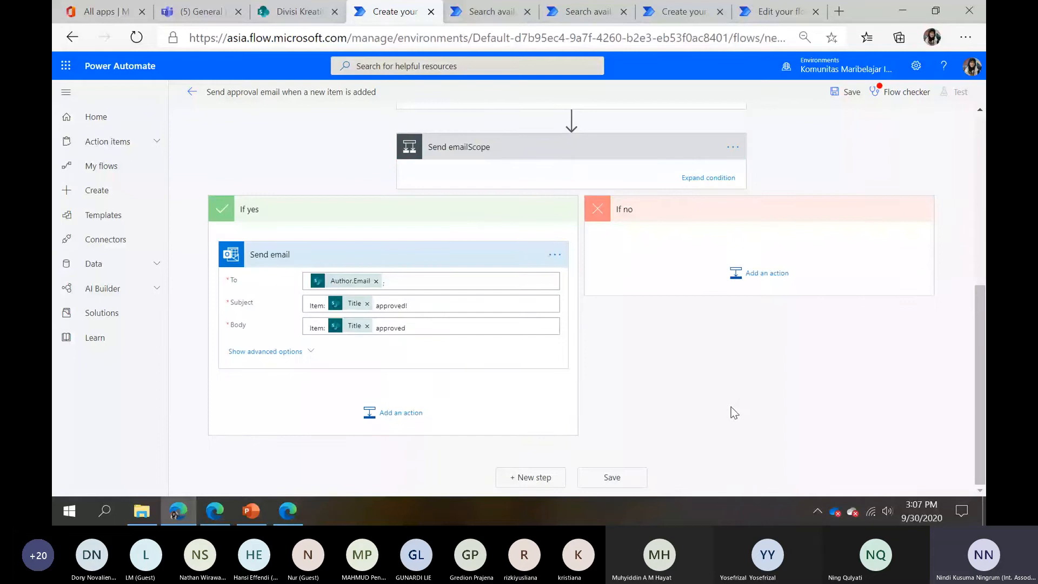
Set the new-item trigger's site address to ACM Indonesia Team Site and look for a SharePoint list to choose
scroll(651, 328, "up", 5)
left_click(540, 131)
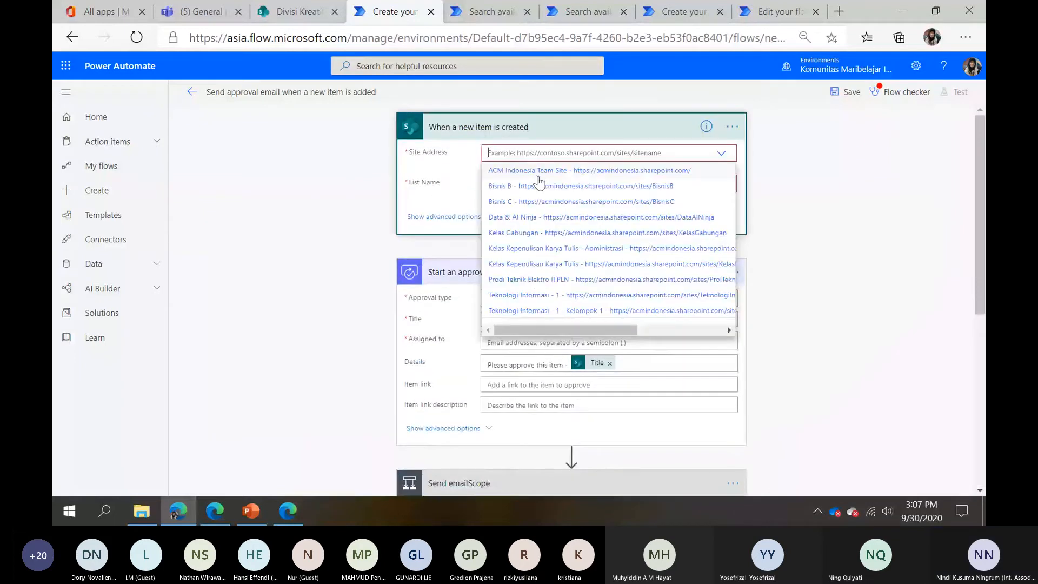
left_click(539, 172)
left_click(644, 176)
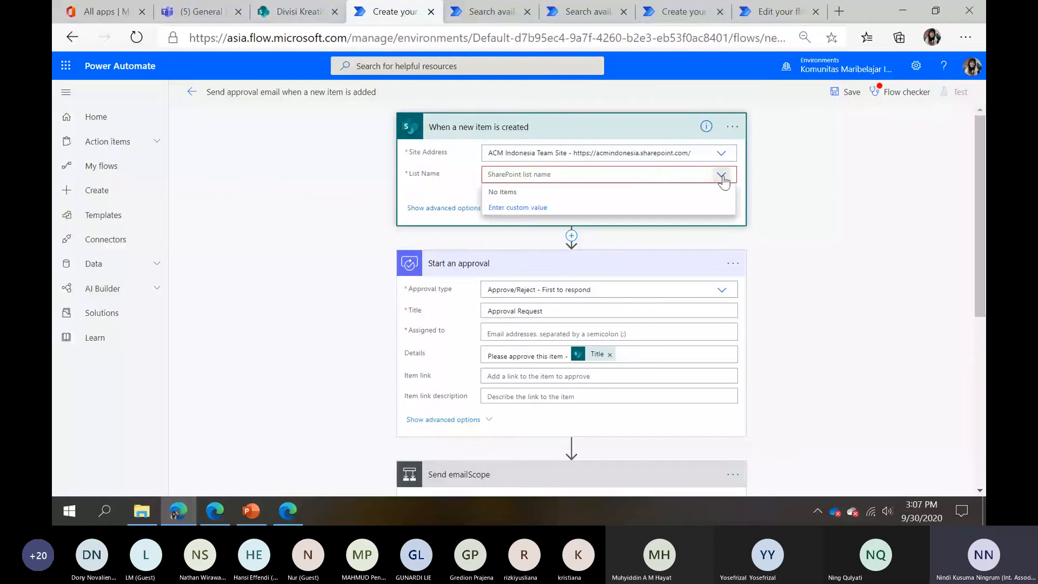
left_click(722, 179)
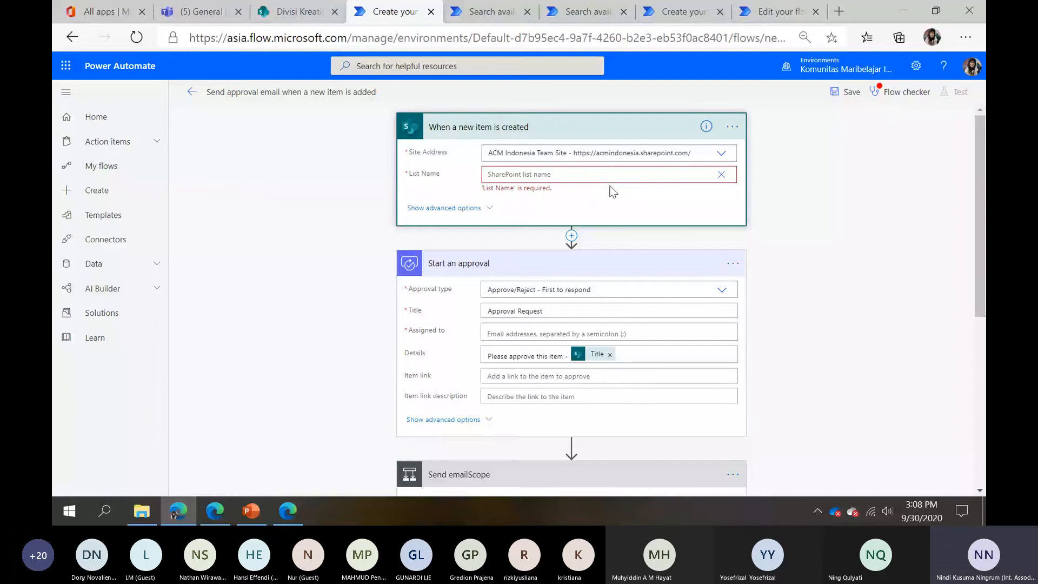
Show the new-item trigger's advanced options and try again to choose a list name for the team site
left_click(466, 208)
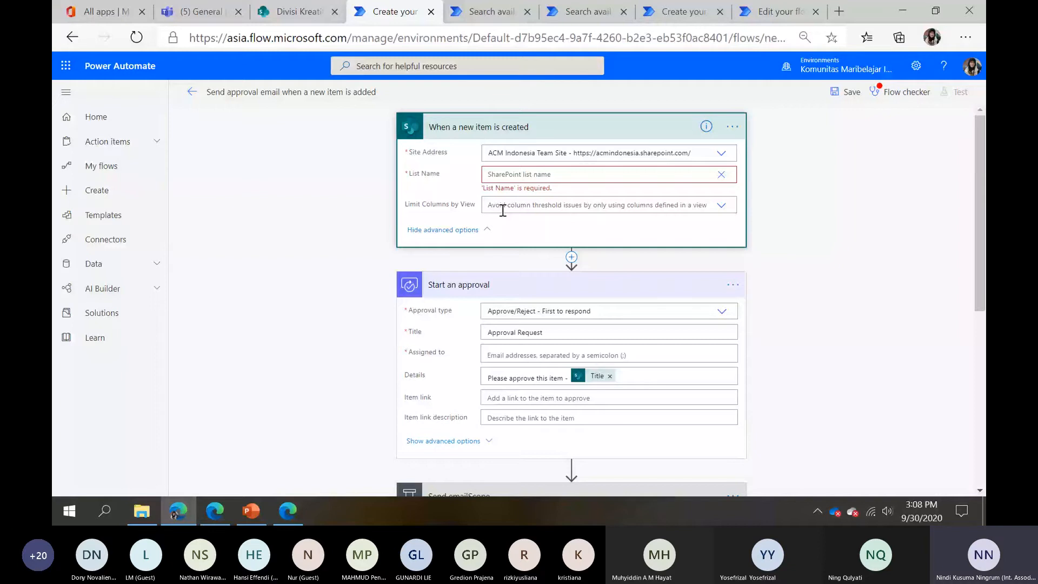
left_click(659, 175)
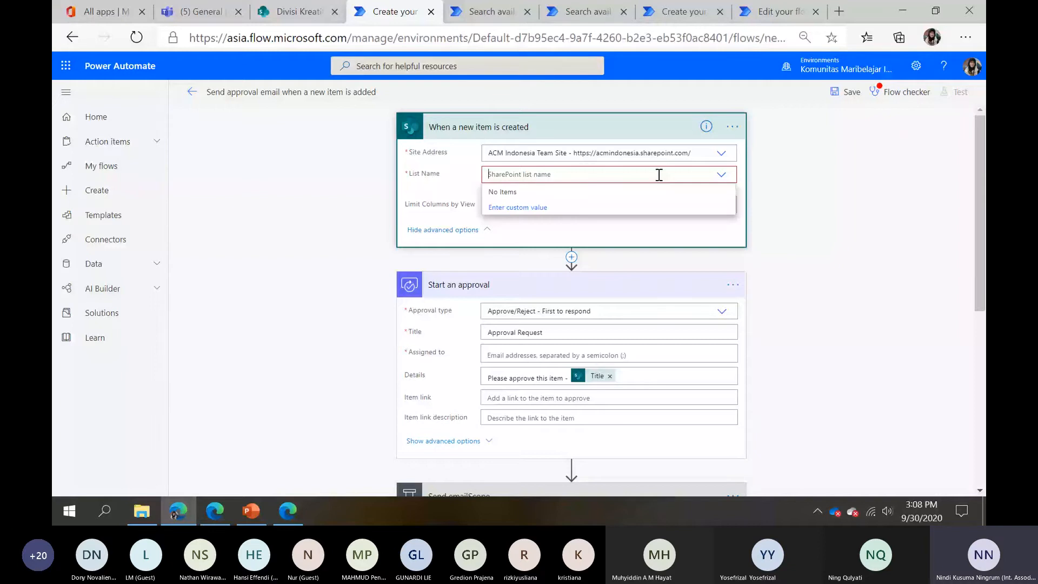
left_click(523, 200)
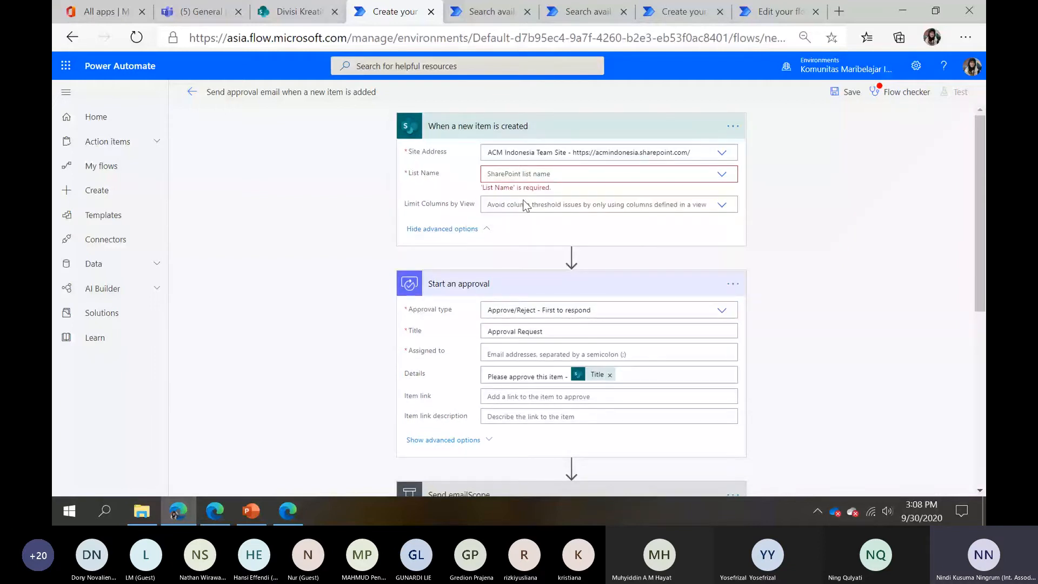
left_click(542, 174)
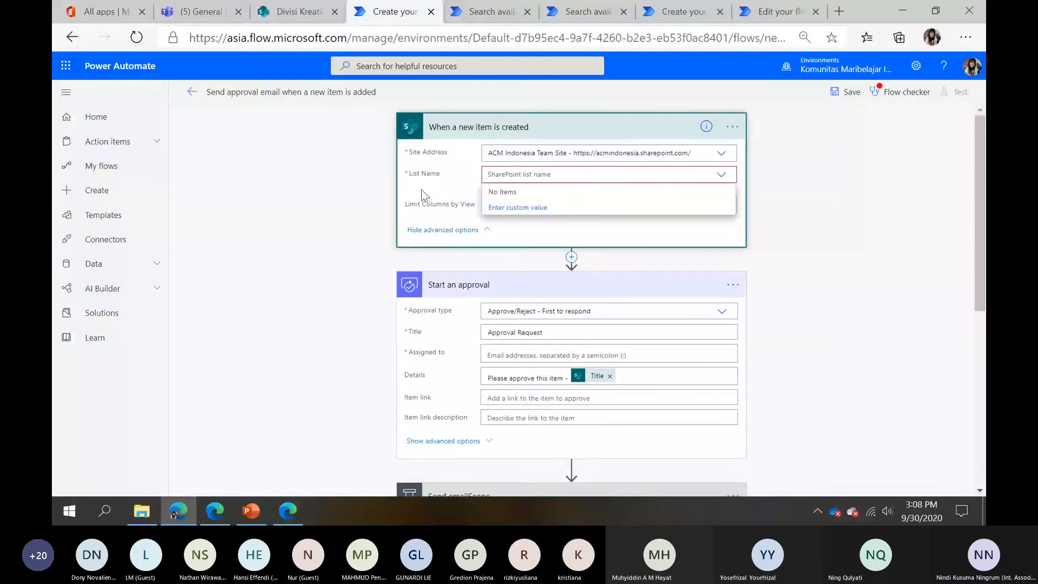
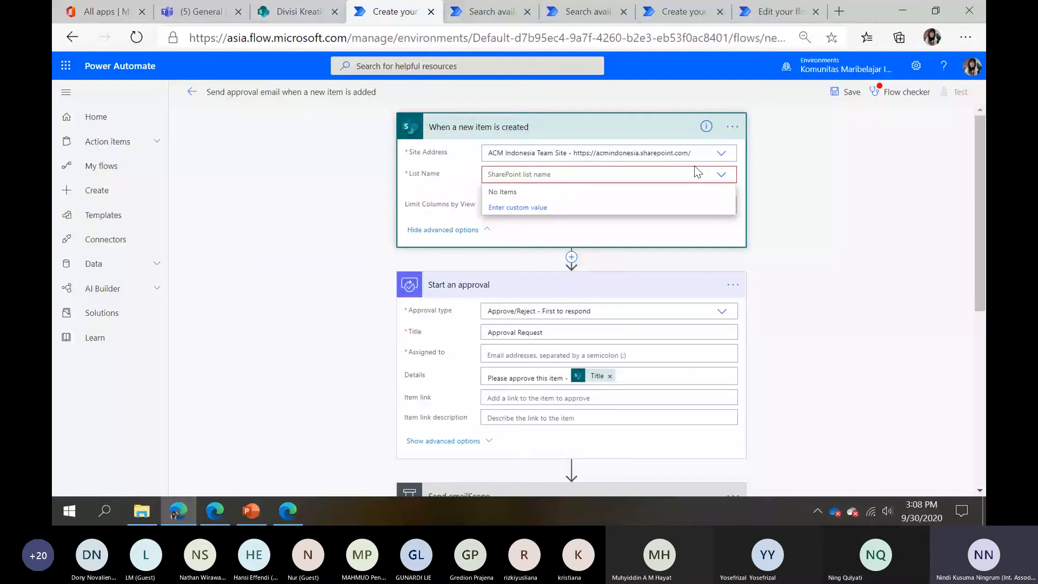
left_click(729, 157)
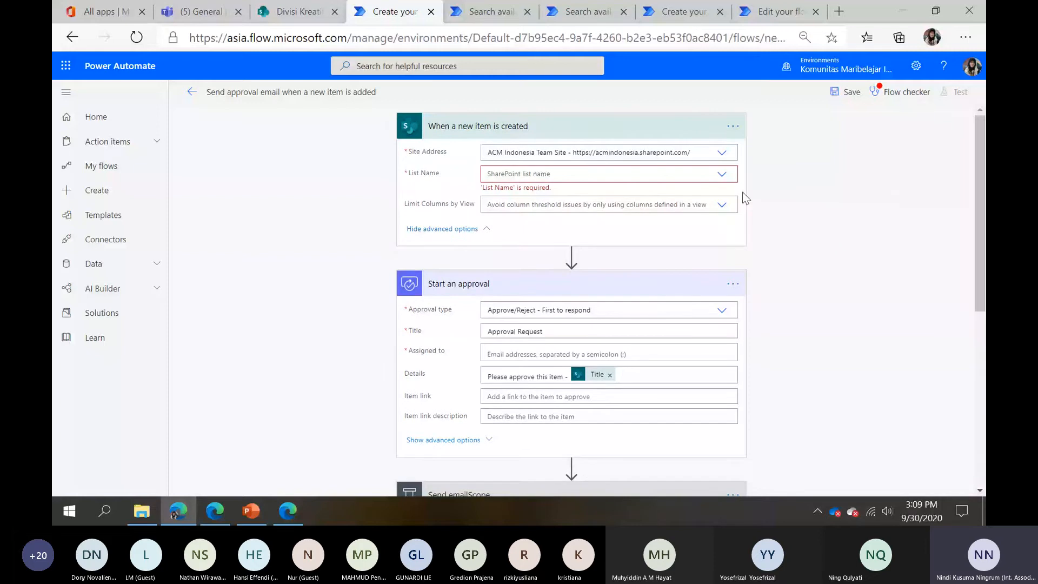
Review the approval flow down to its email branches and leave it unsaved for the list of flows
scroll(539, 212, "down", 6)
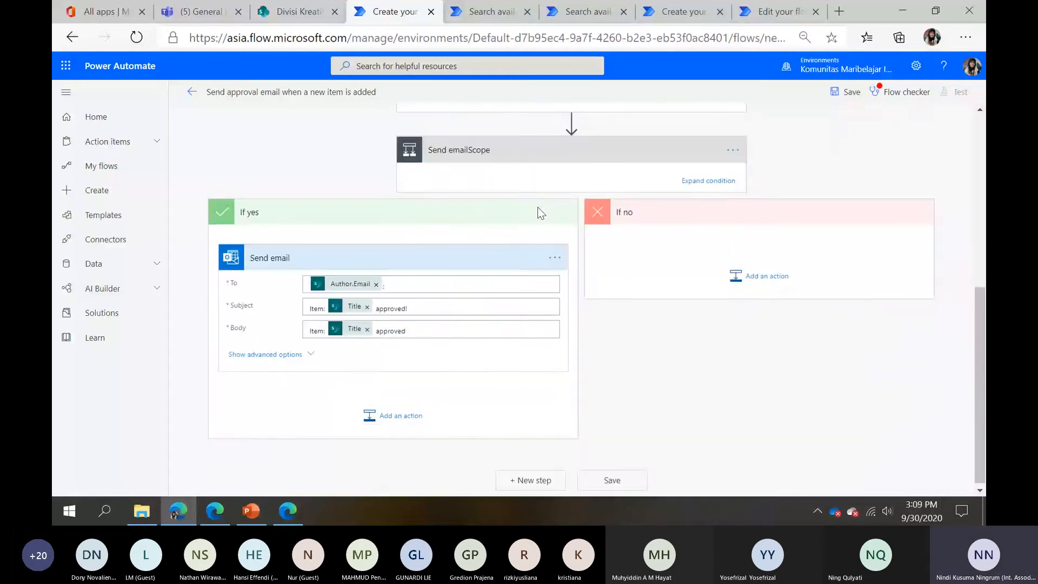
scroll(538, 211, "up", 5)
scroll(539, 212, "up", 1)
scroll(540, 213, "up", 1)
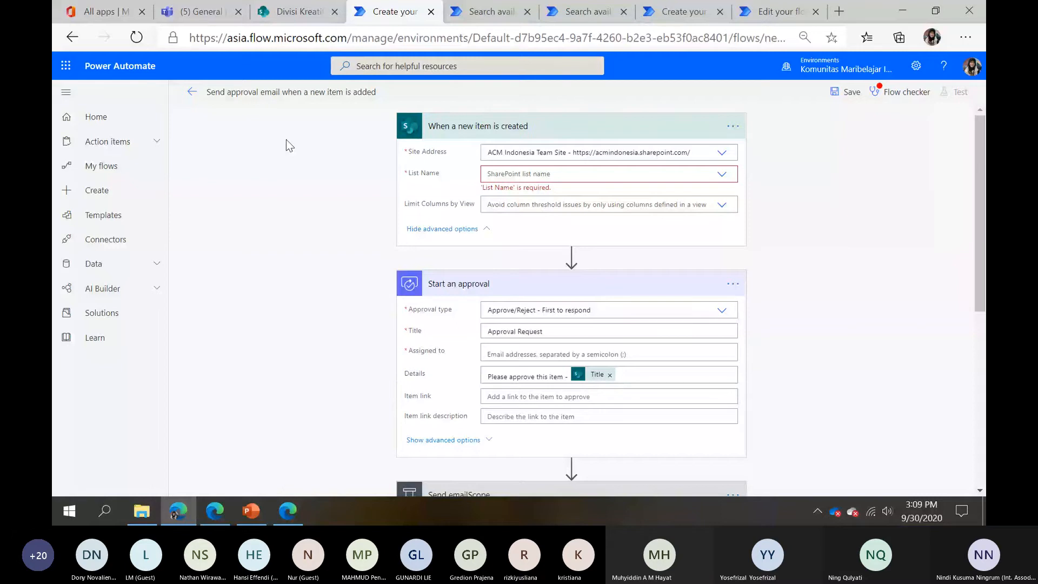
left_click(721, 174)
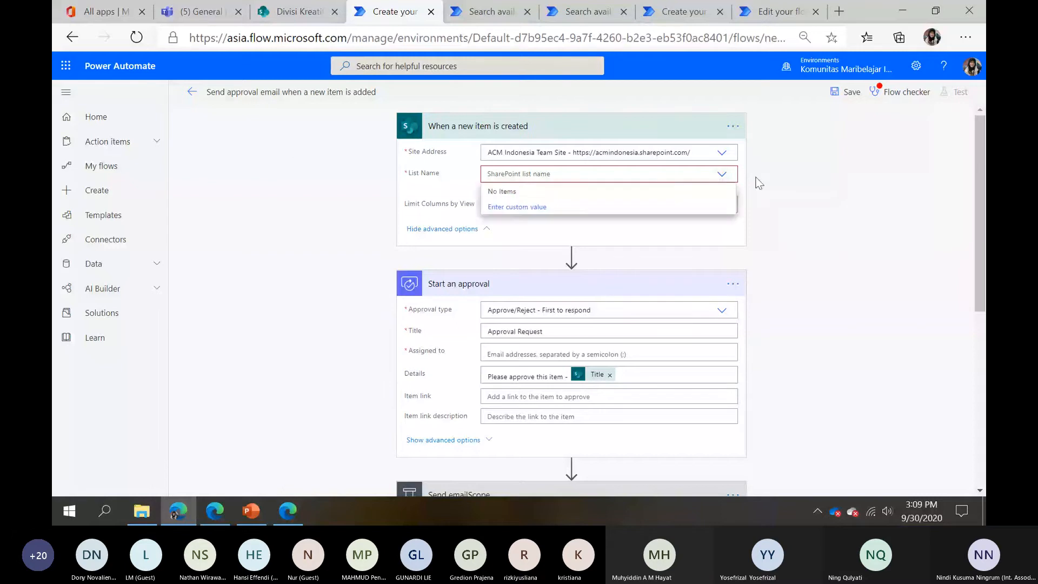
left_click(198, 99)
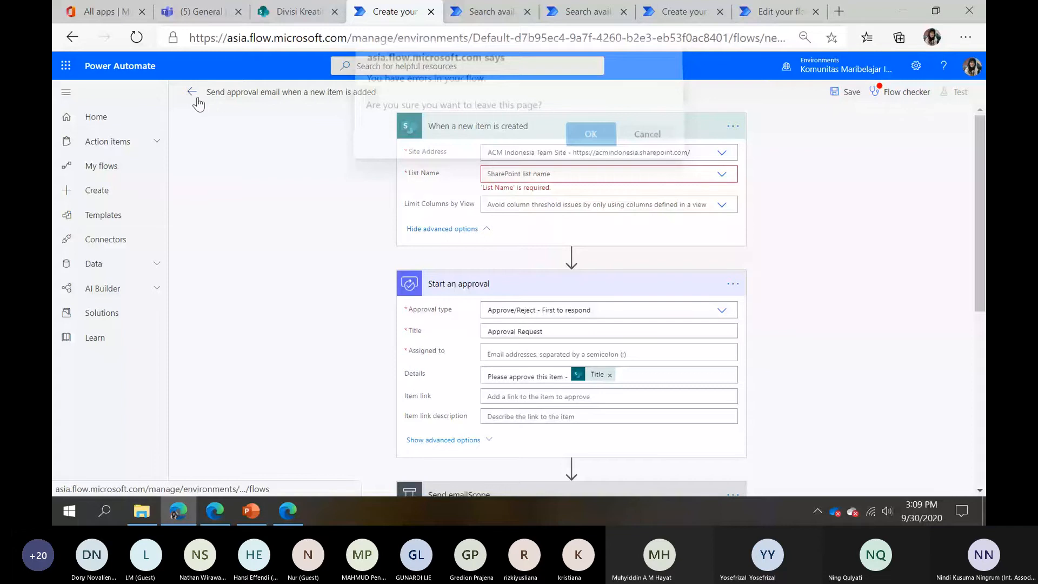
key("Return")
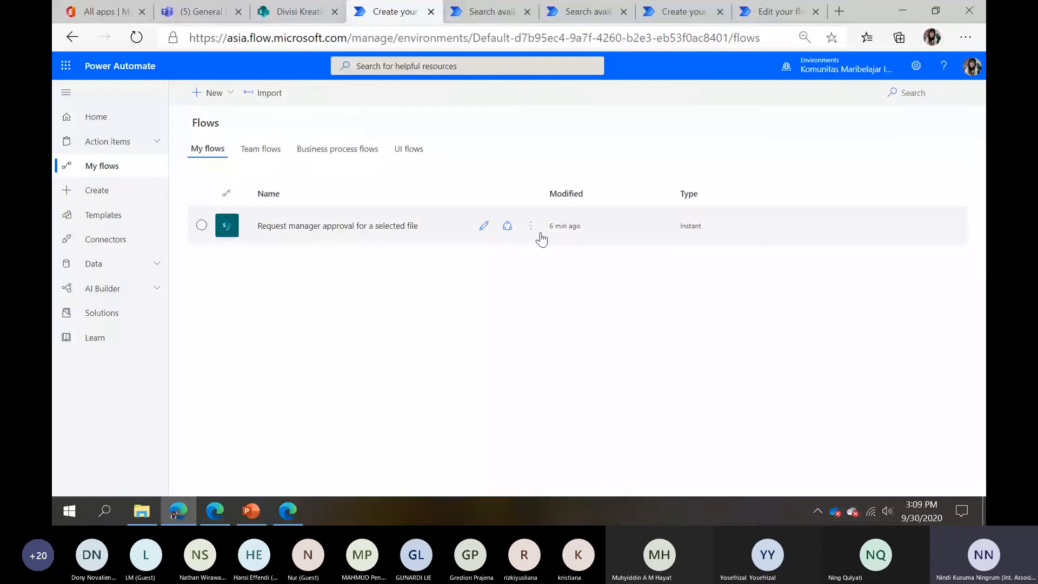
Go back to the Divisi Kreatif A library and start the Request manager approval for a selected file flow on Dokumen SOP Kerjasama.docx
key("ctrl+shift+Tab")
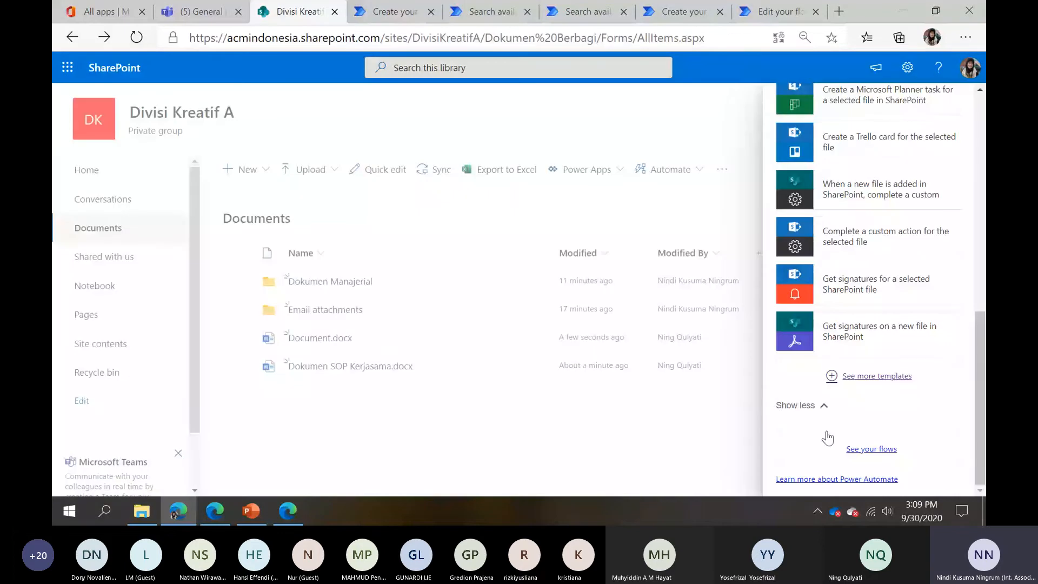
left_click(722, 417)
left_click(533, 365)
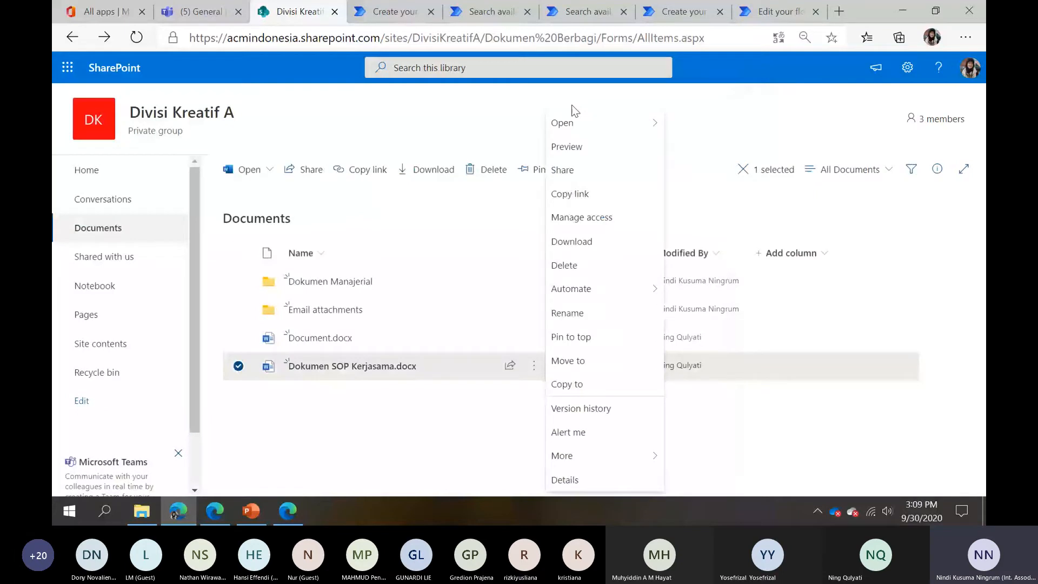
left_click(573, 110)
left_click(651, 169)
mouse_move(678, 196)
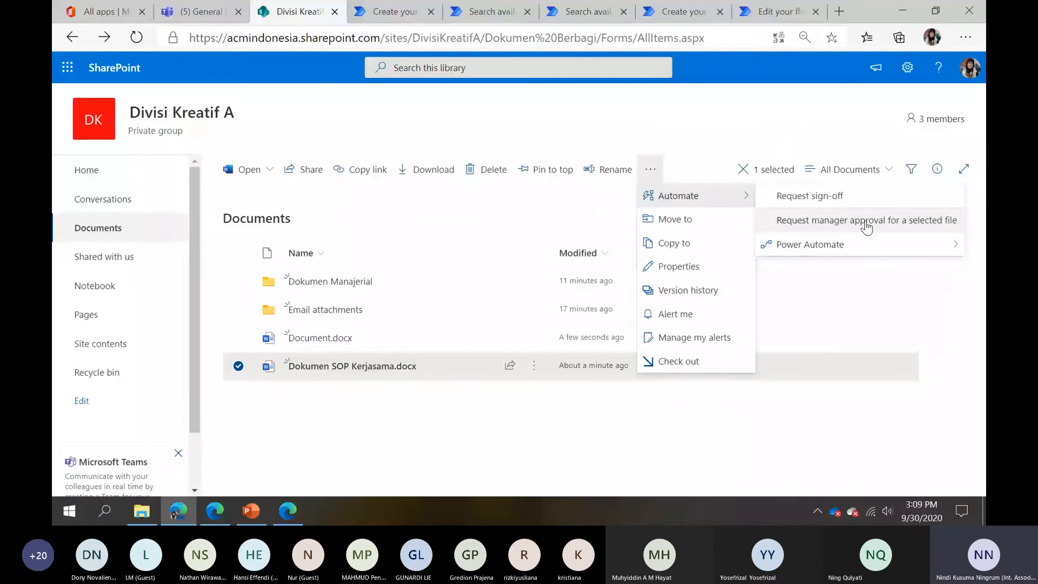
left_click(914, 222)
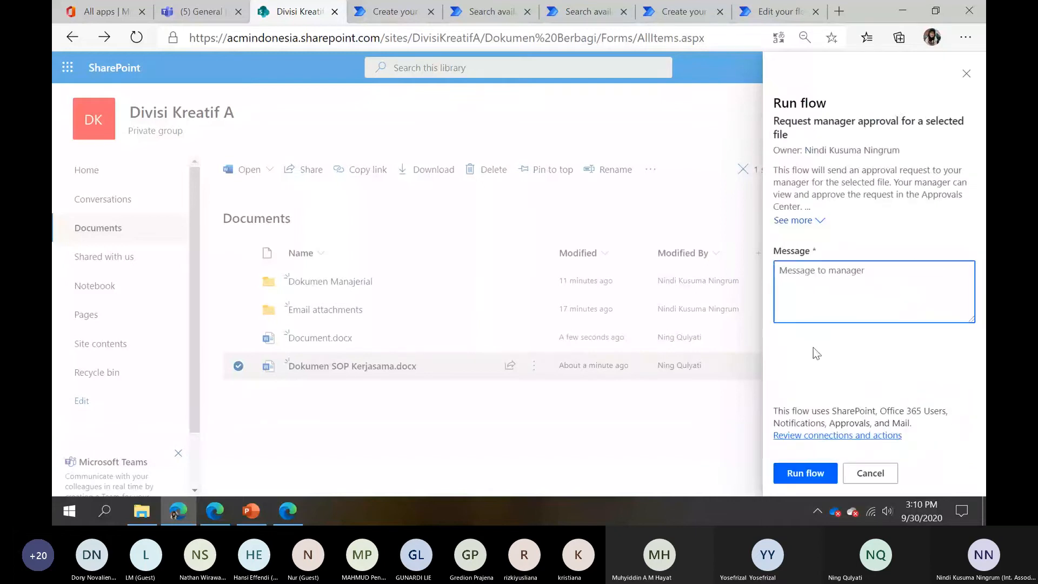
type("Please")
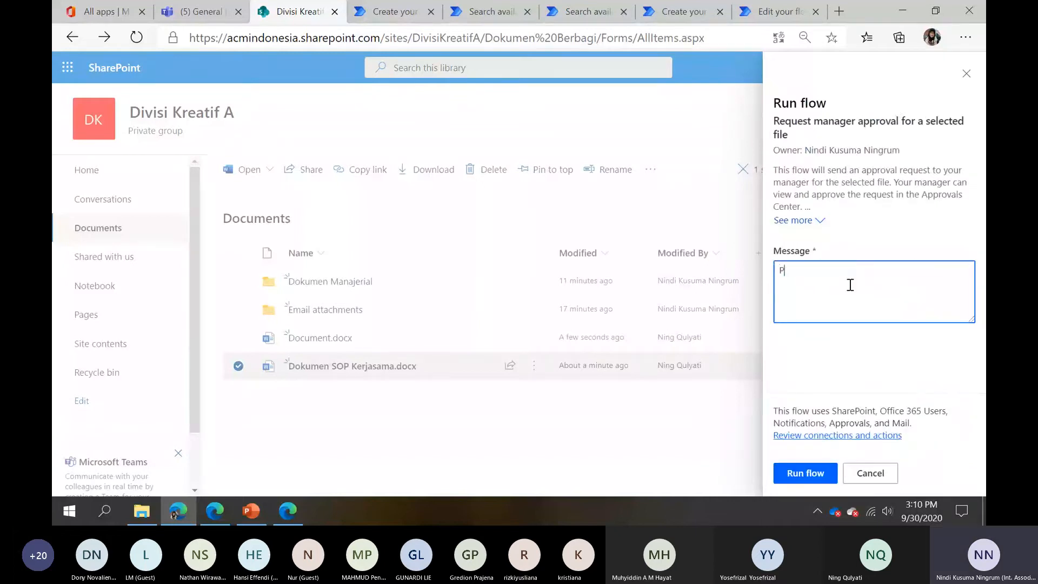
key("BackSpace")
key("BackSpace")
type(", si")
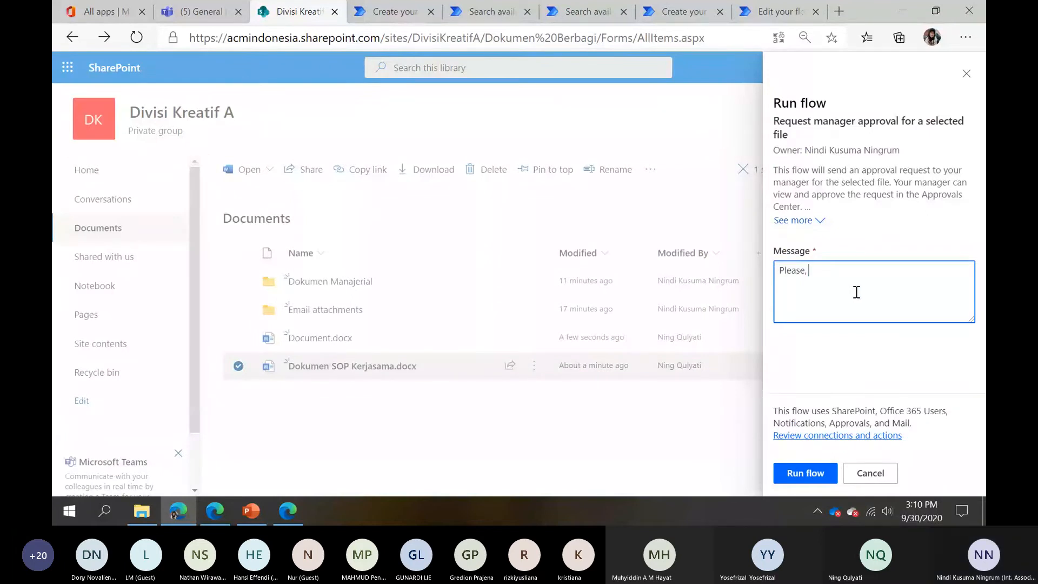
key("BackSpace")
key("BackSpace")
key("ctrl+a")
type("Tolong")
key("ctrl+a")
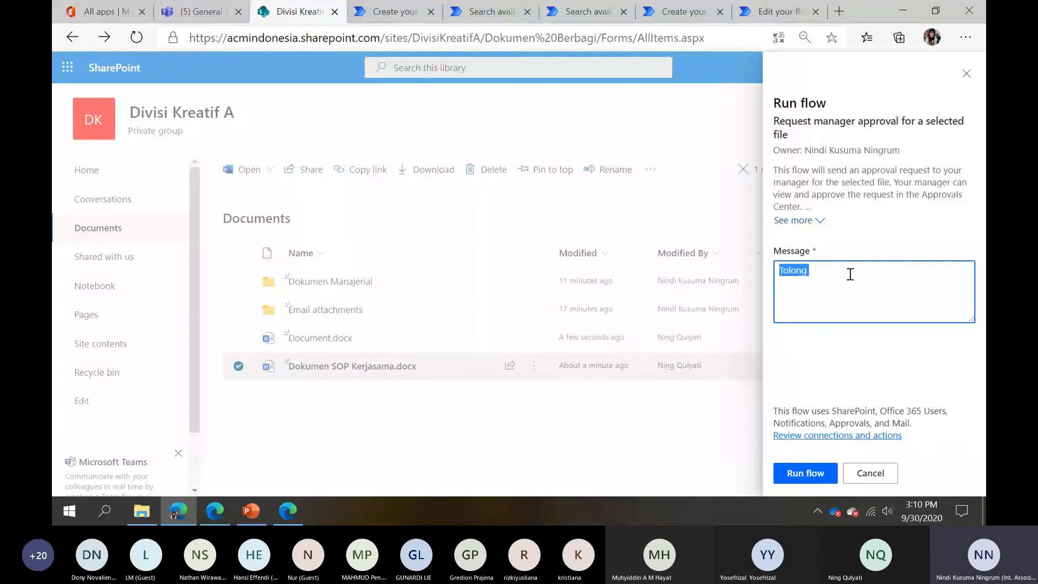
Enter the message "Dokumen ini sudah selesai. Mohon untuk bisa menandatangani atau memberikan approval", run the flow and clear the file selection
type("Dokumen ini sudah selesai.")
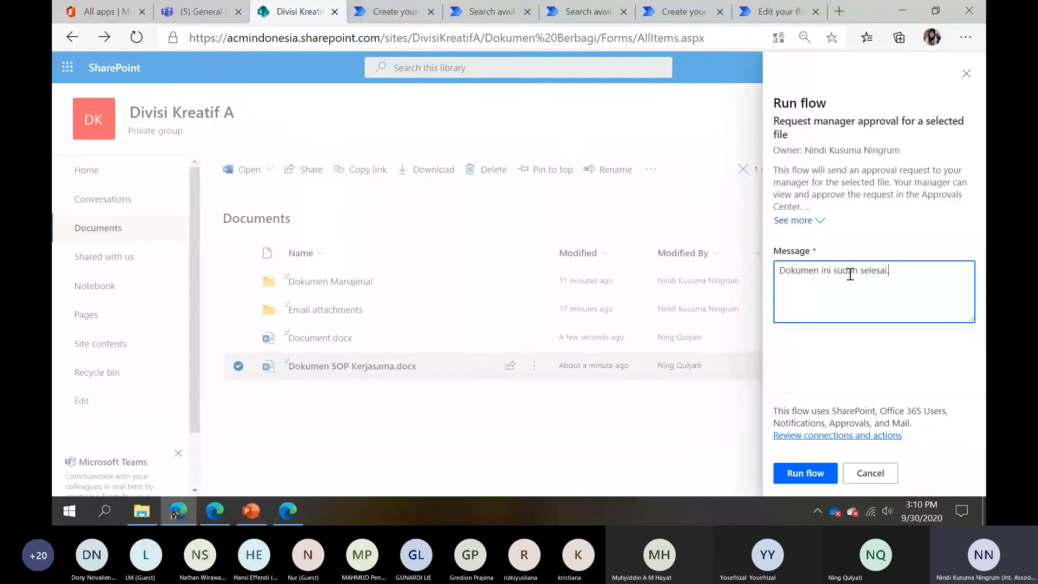
type(" Mohon untuk")
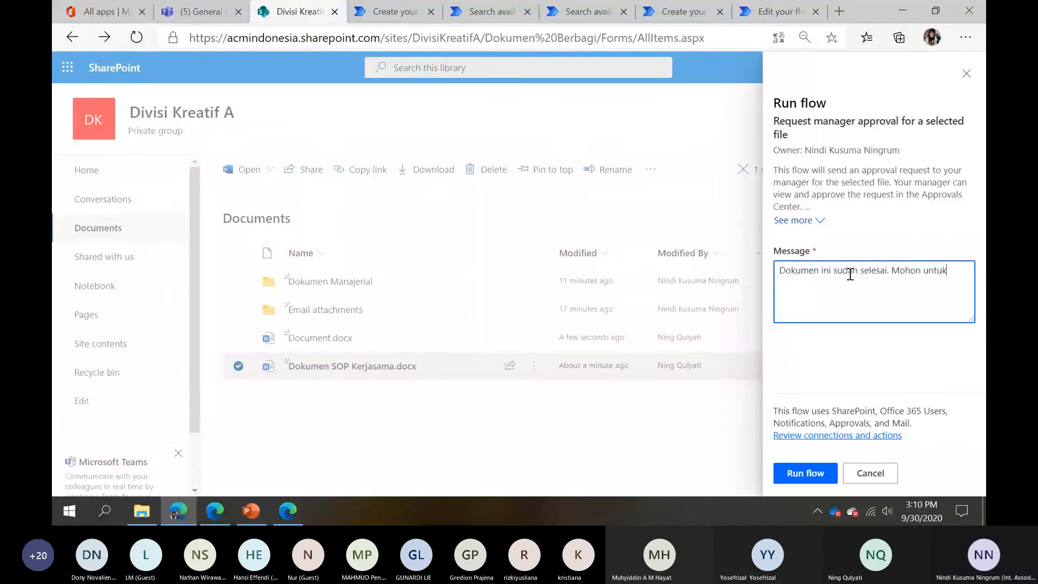
type(" bisa menandata")
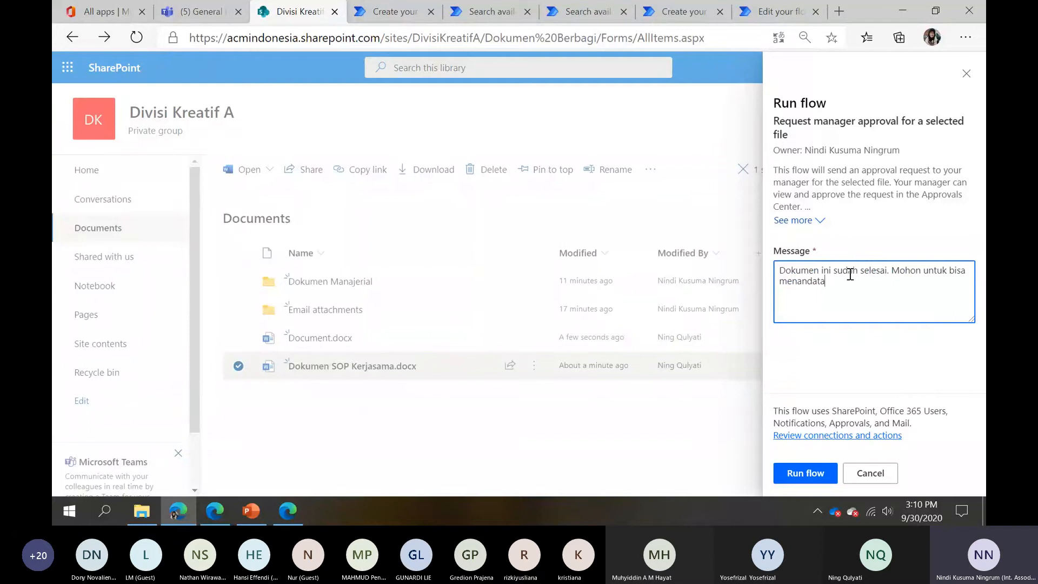
type("ngani atau memberikan approval")
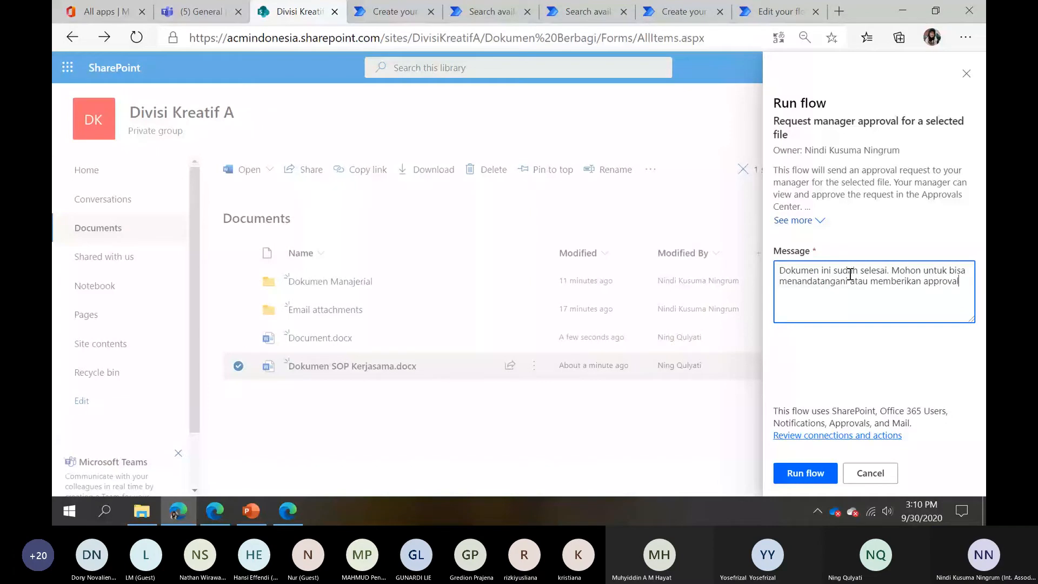
left_click(804, 473)
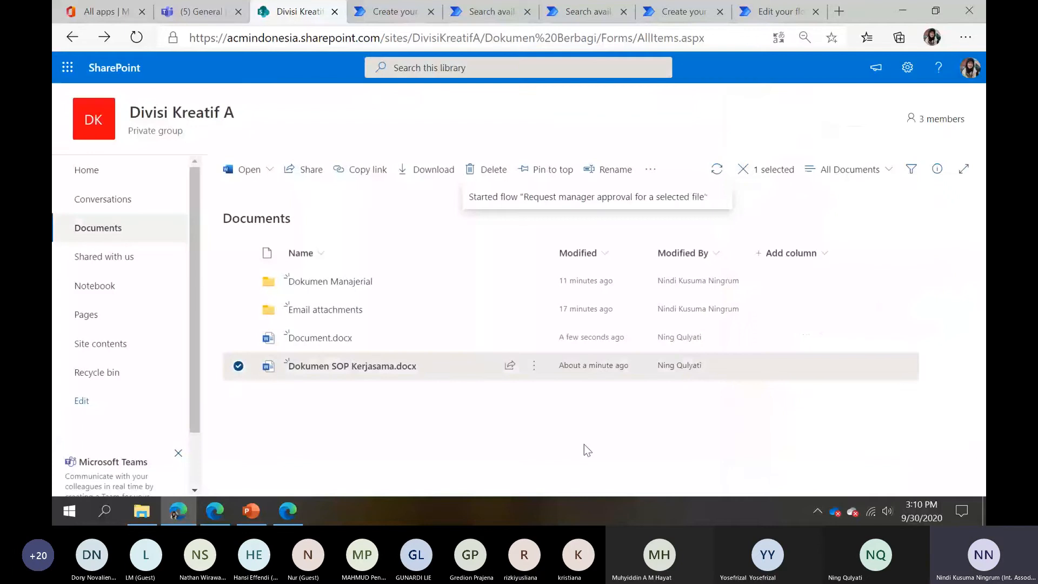
left_click(583, 445)
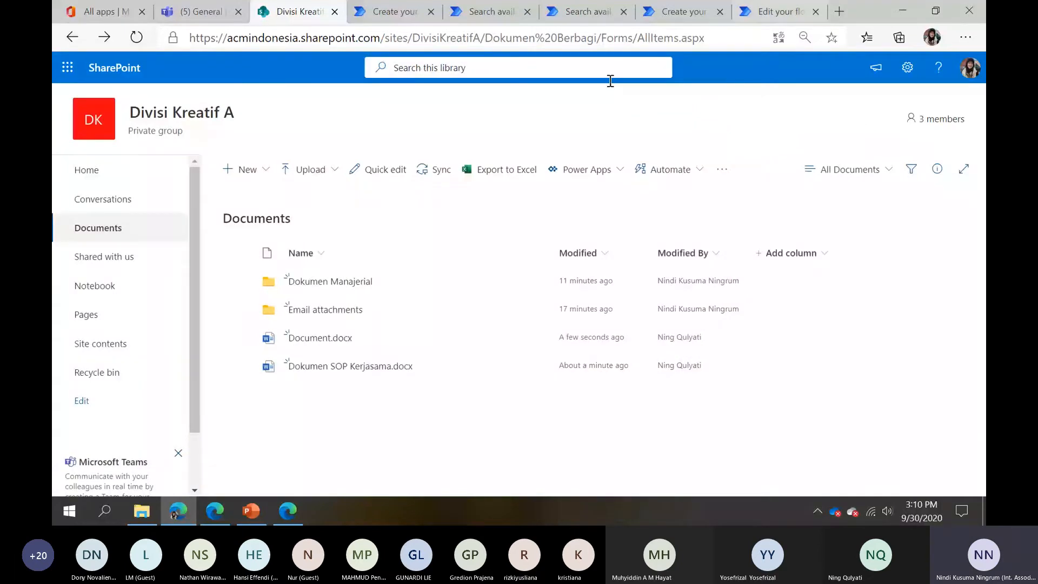
Open the Outlook inbox and read the new Microsoft Flow email about the manager approval flow
left_click(111, 8)
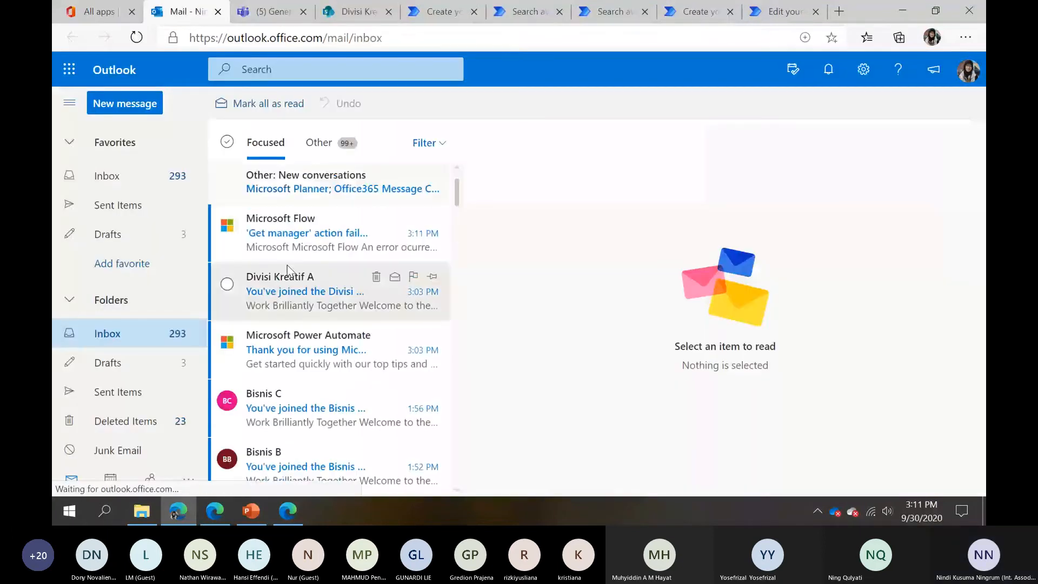
left_click(312, 252)
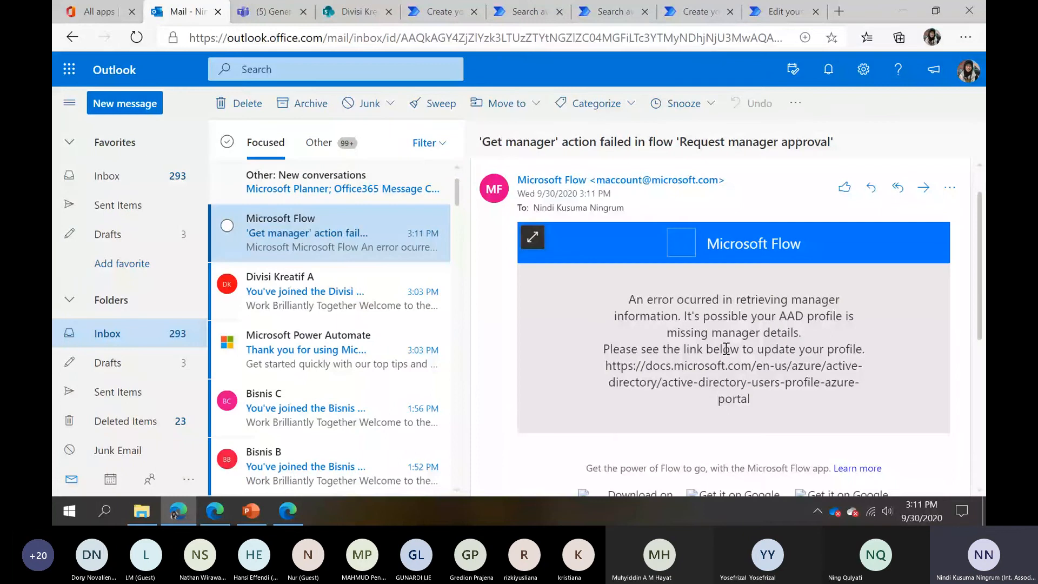
scroll(732, 284, "down", 1)
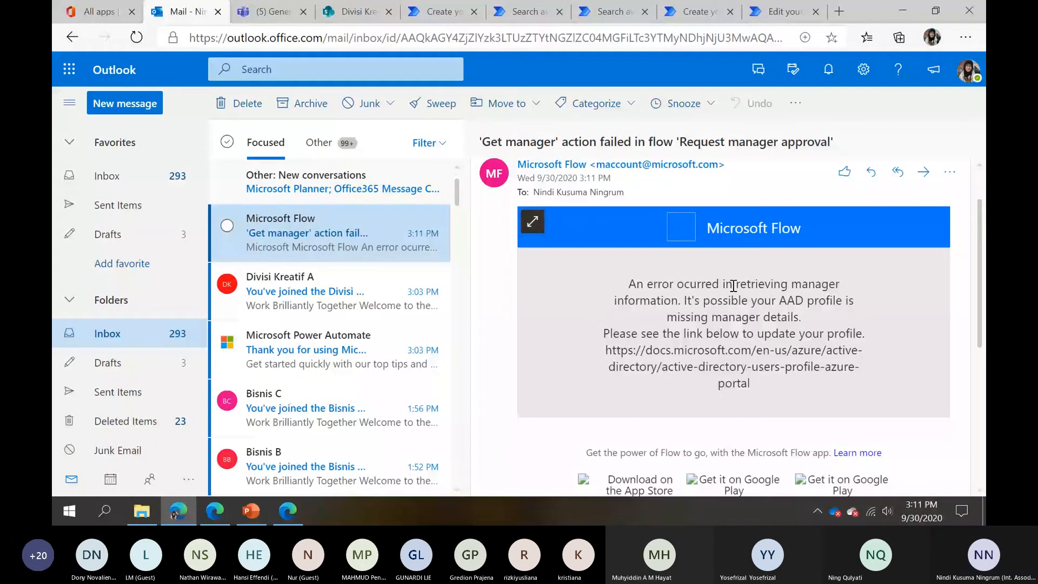
scroll(763, 278, "down", 1)
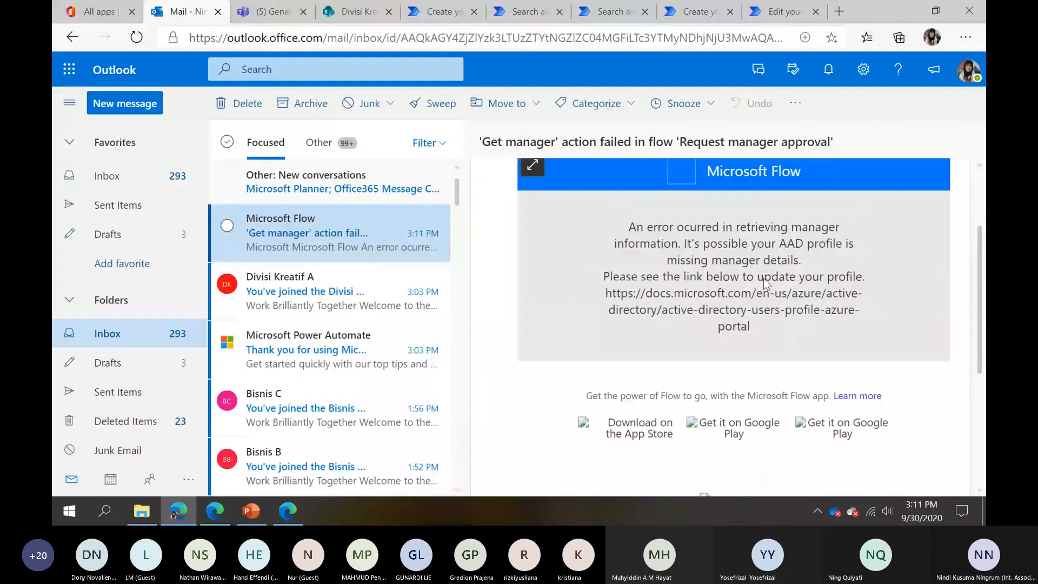
scroll(763, 278, "up", 1)
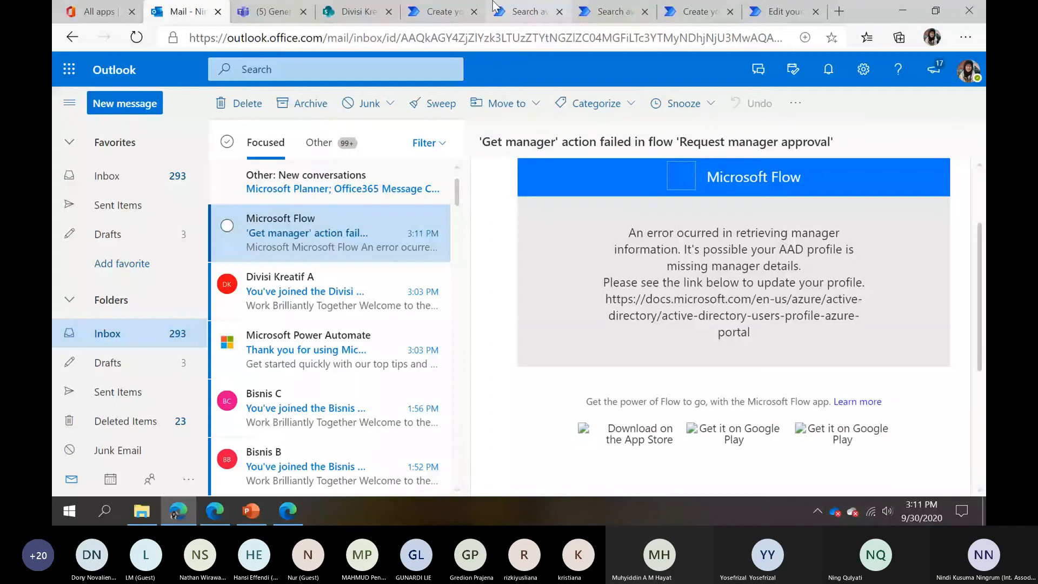
Switch to Power Automate, examine the owners and connections of the Request manager approval for a selected file flow, and return to its details
left_click(459, 12)
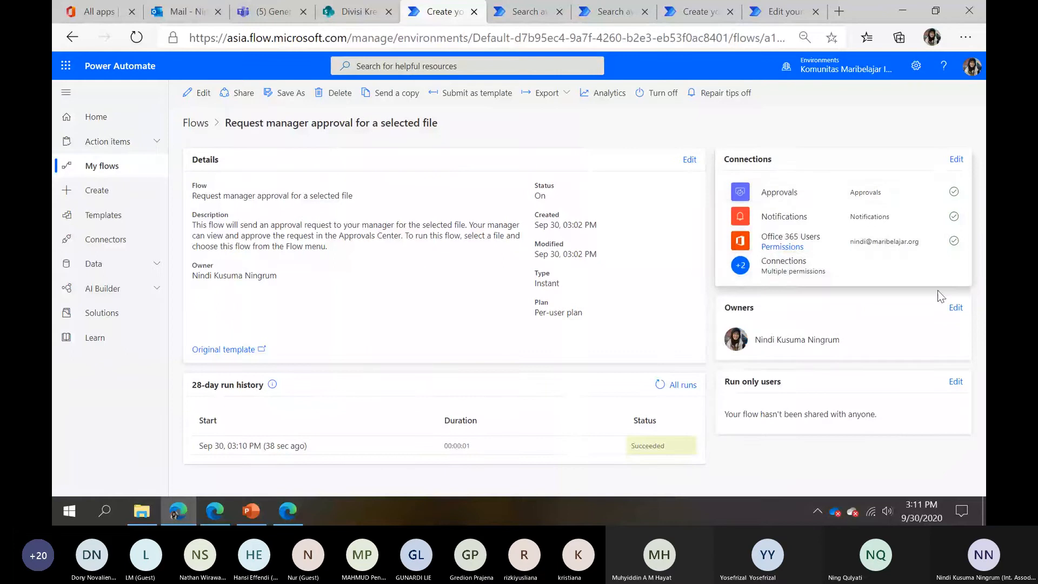
left_click(953, 159)
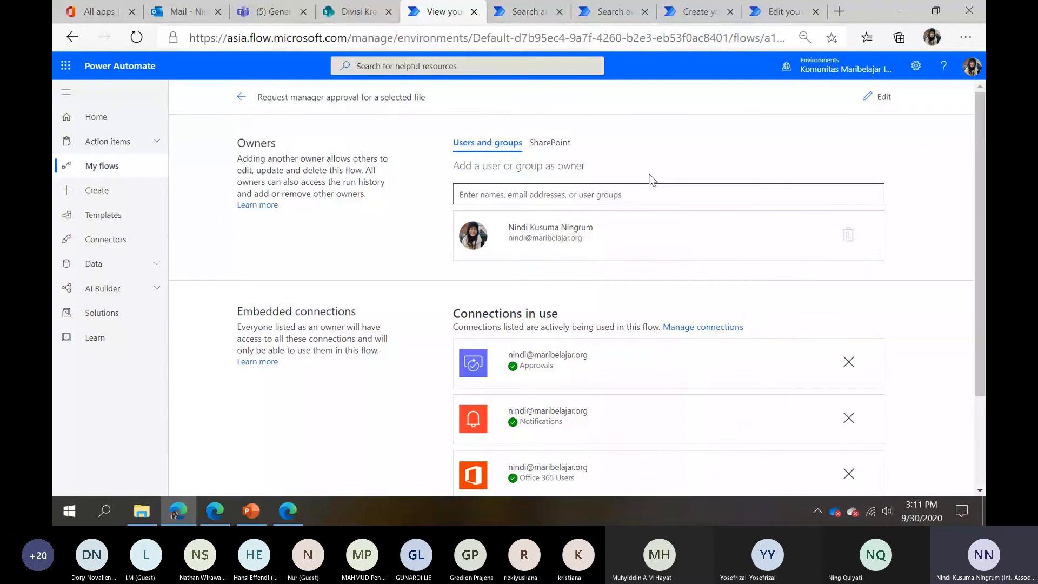
scroll(546, 208, "down", 3)
scroll(672, 312, "up", 3)
left_click(241, 97)
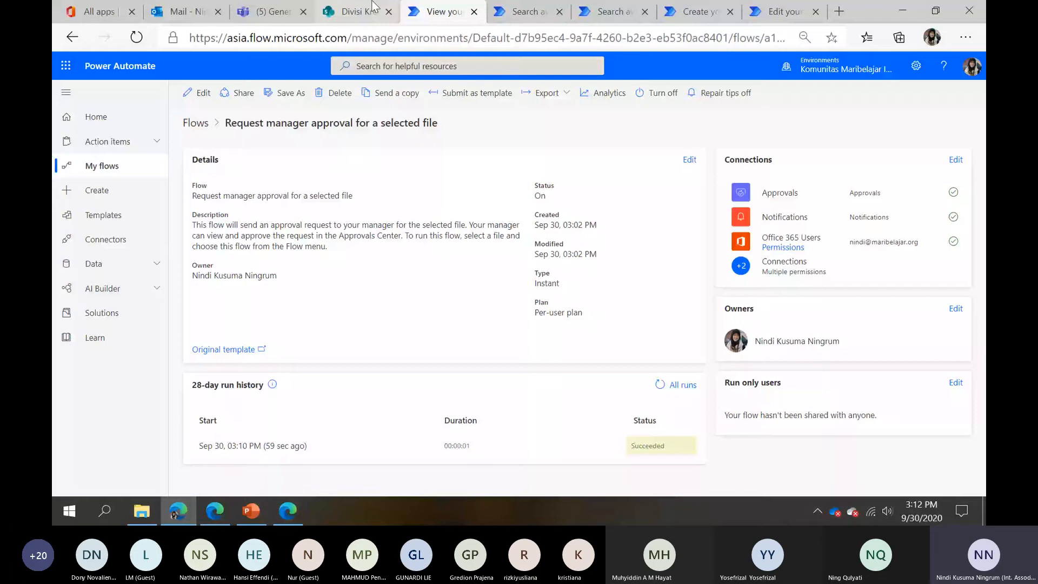
Leave the Power Automate pages and return to the Divisi Kreatif A document library
left_click(522, 11)
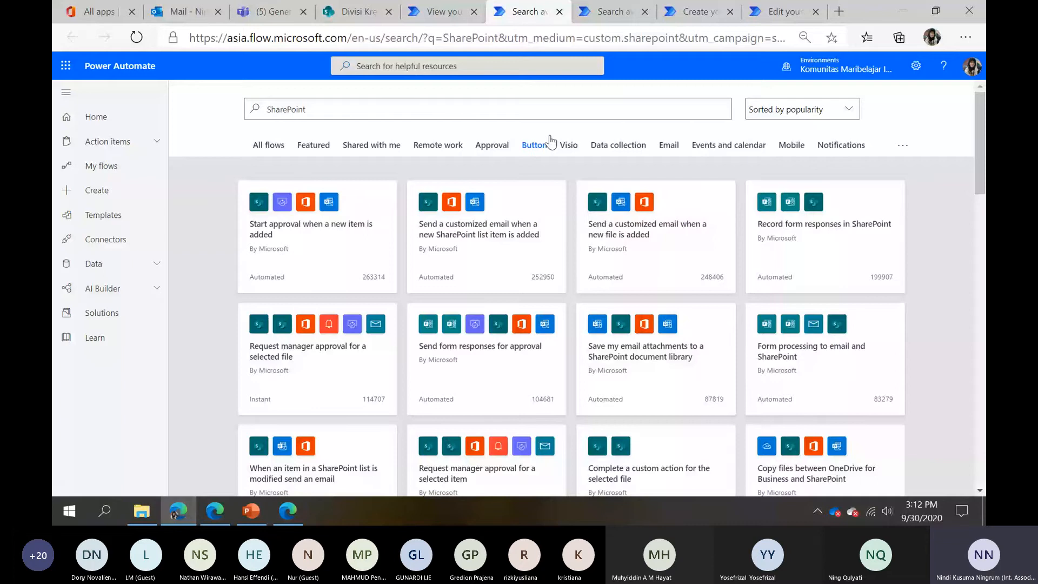
key("ctrl+4")
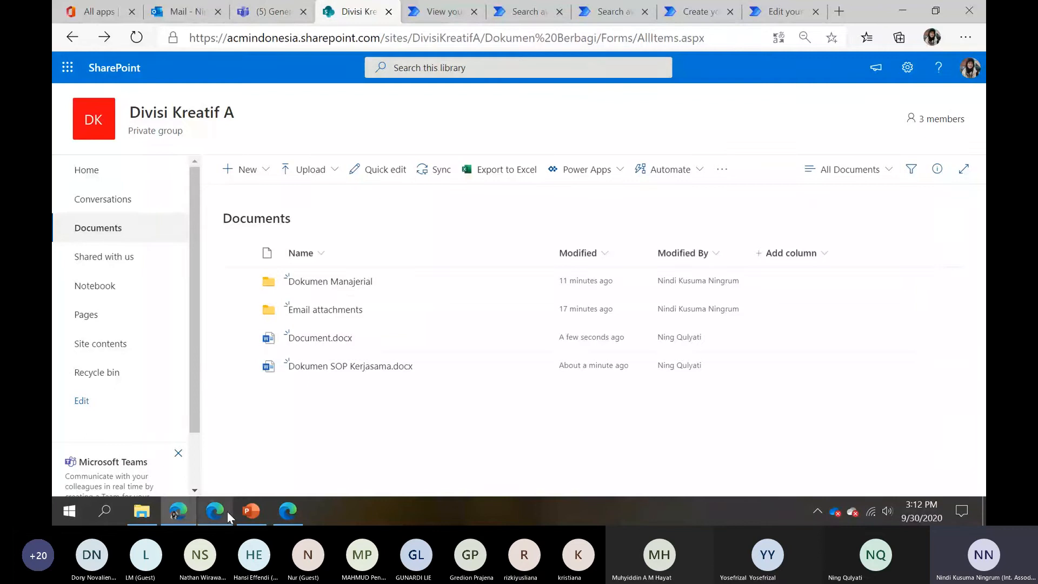
mouse_move(227, 508)
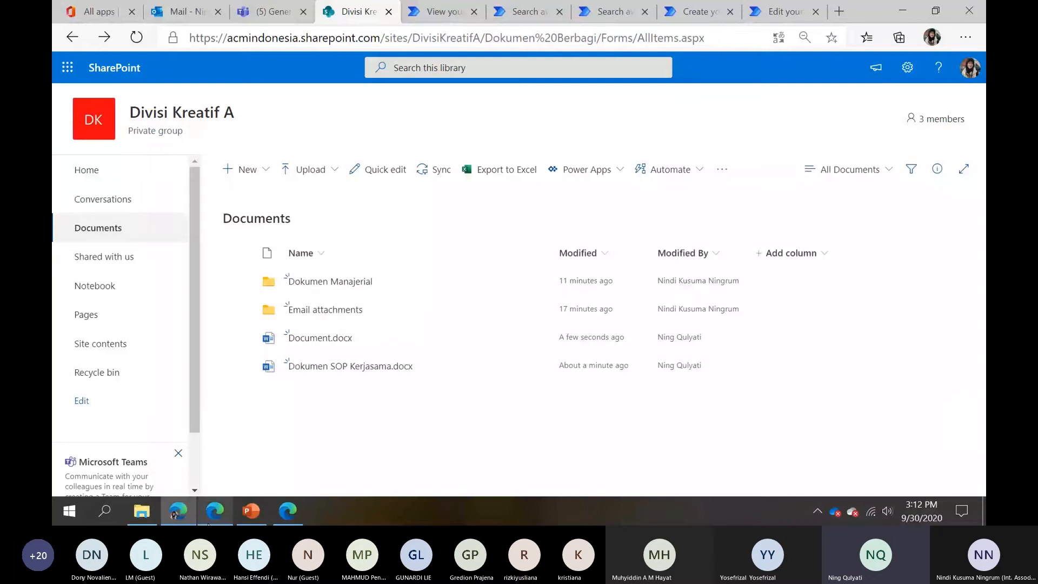
mouse_move(287, 510)
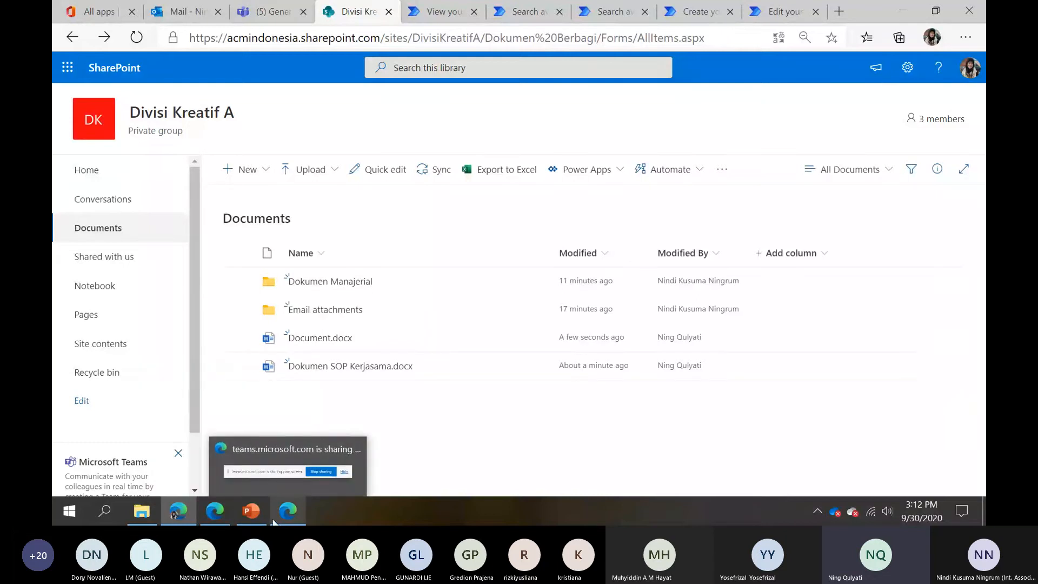
left_click(308, 484)
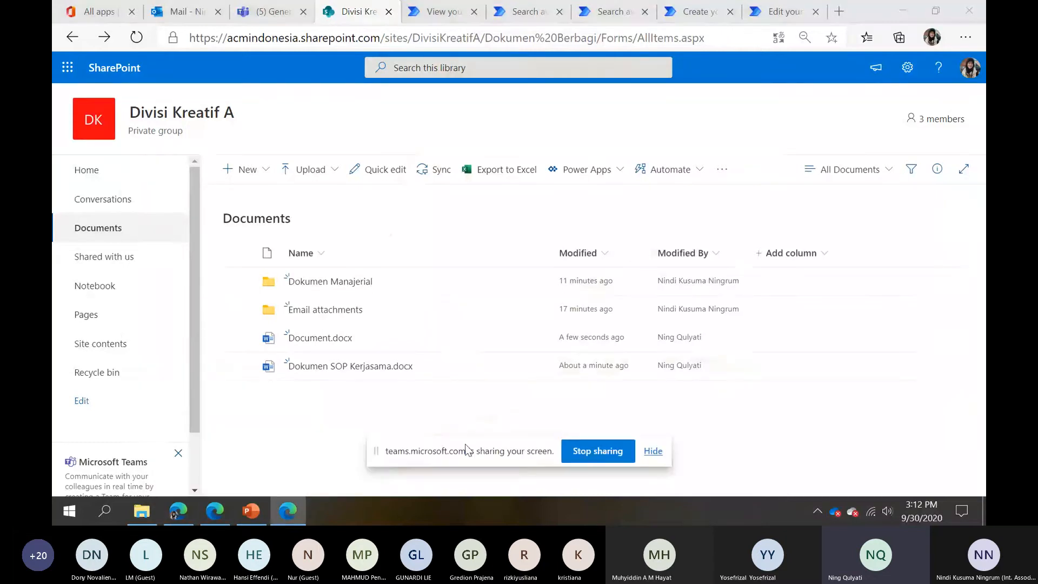
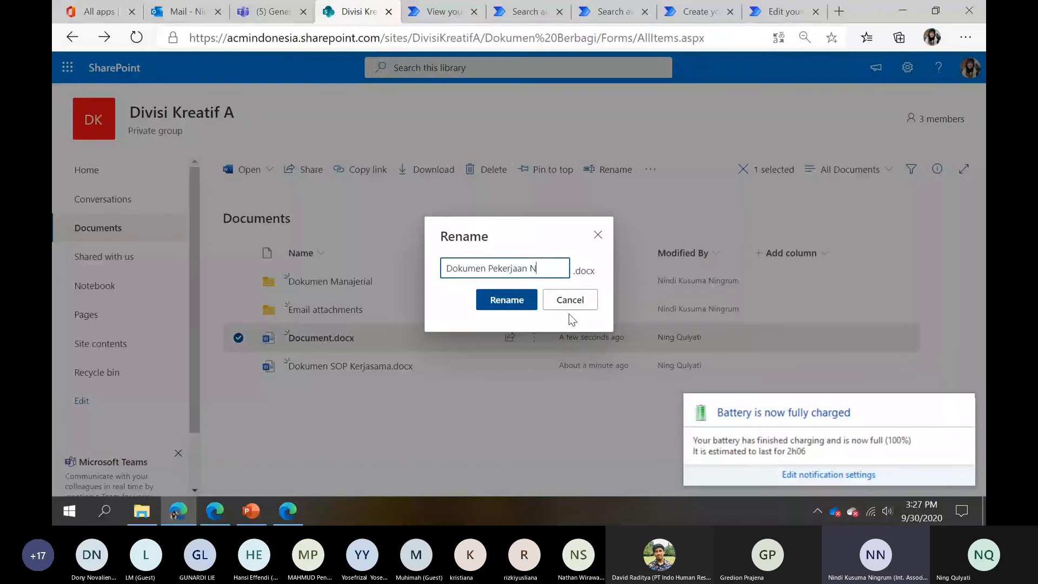
Rename Document.docx to Dokumen Pekerjaan N and set the Anggota Divisi Kreatif A group's access to it to Can view
key("Return")
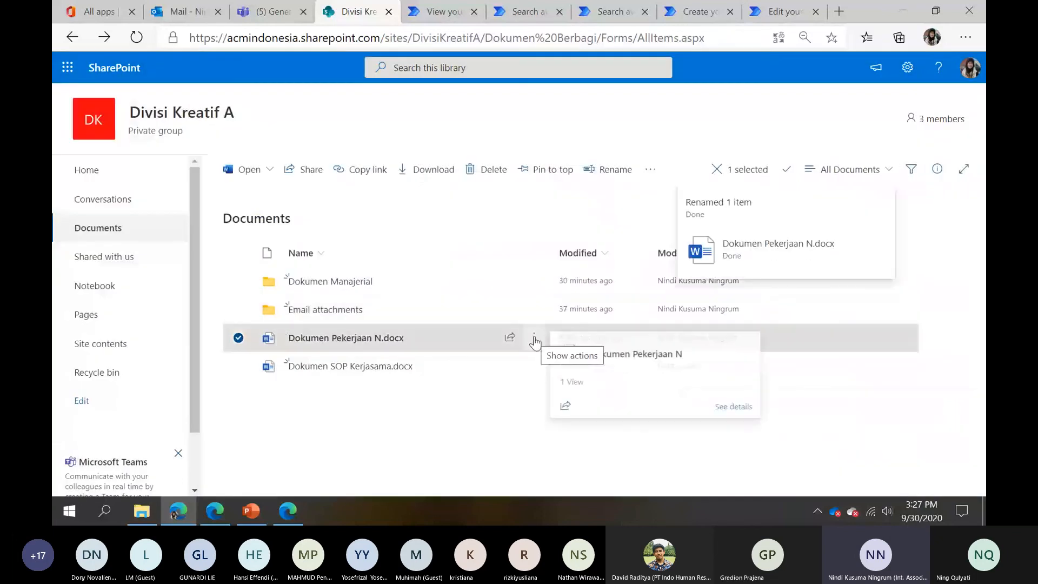
left_click(534, 340)
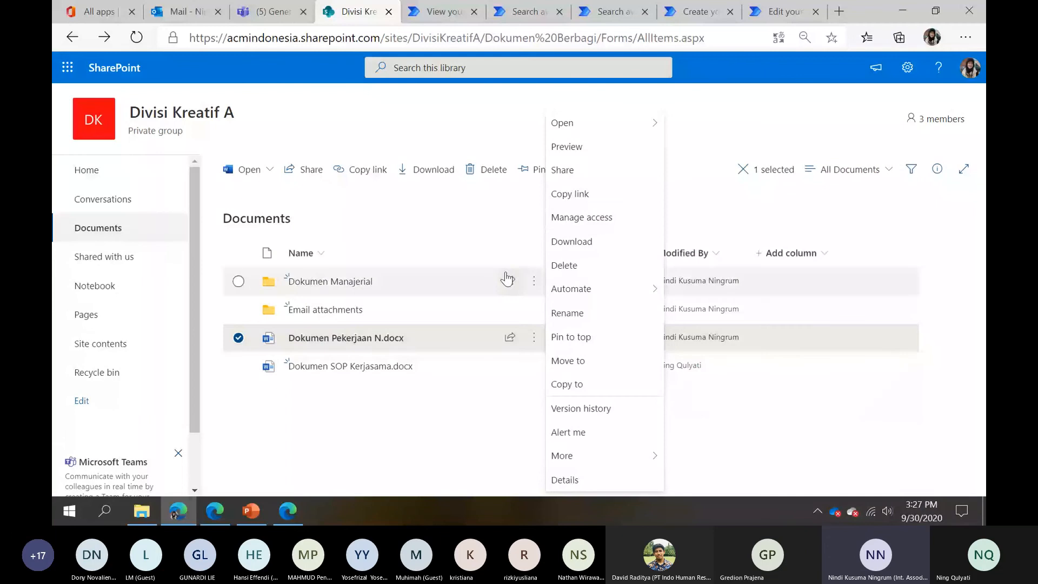
left_click(597, 217)
left_click(959, 449)
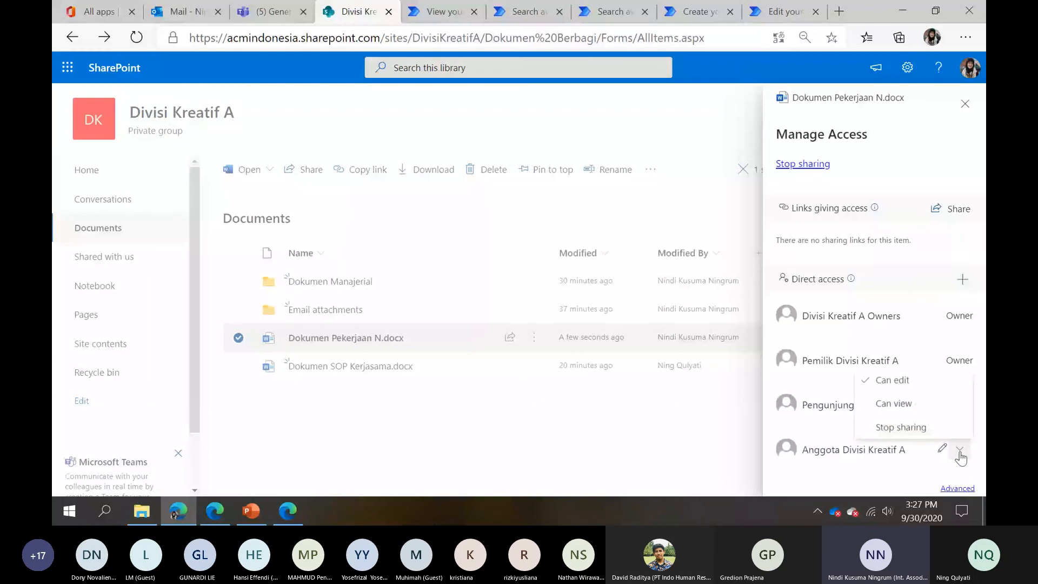
left_click(923, 427)
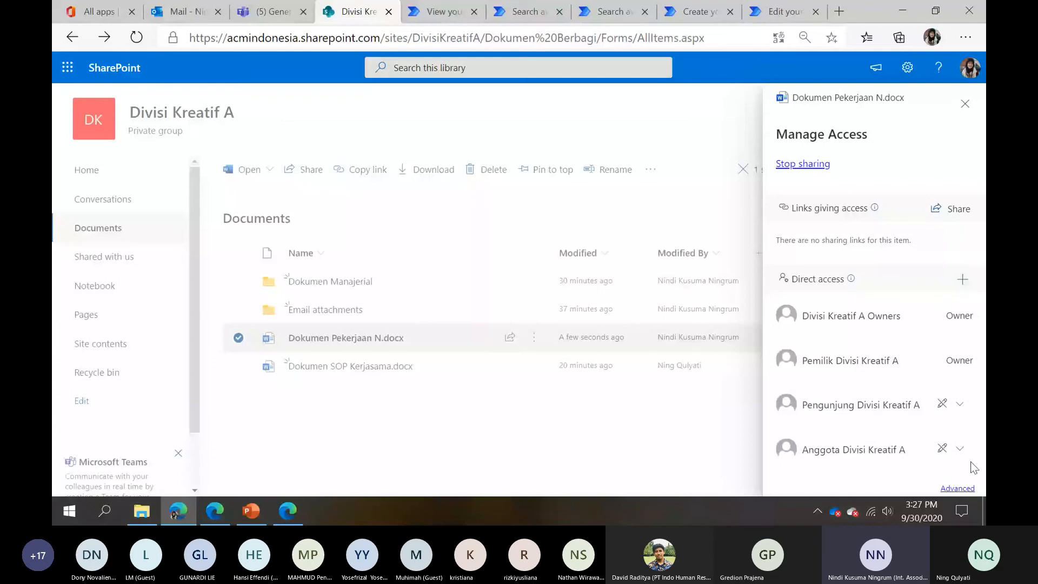
Stop sharing Dokumen Pekerjaan N.docx with Anggota Divisi Kreatif A, confirm the removal and close the access settings
left_click(959, 448)
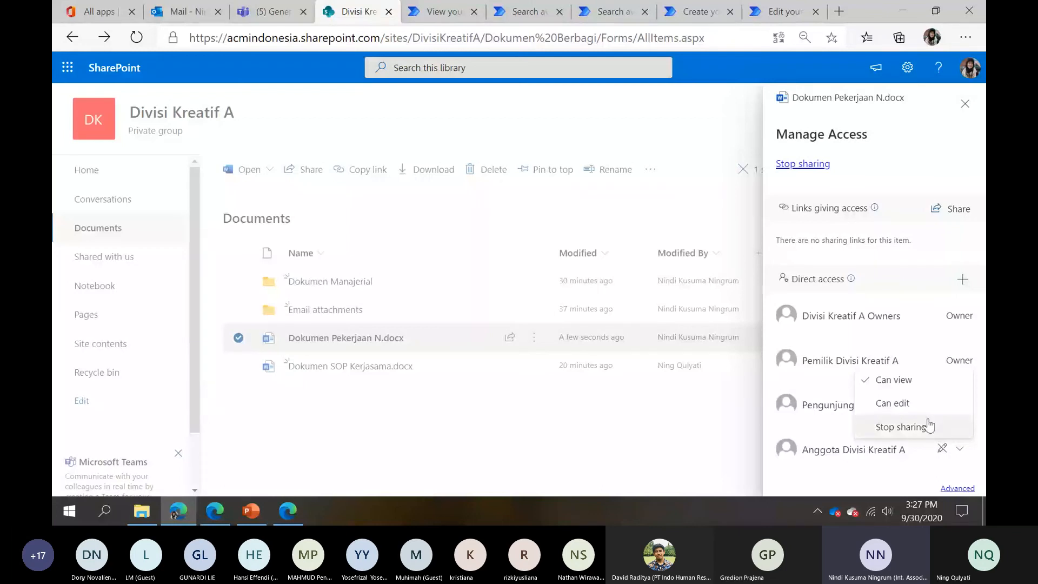
left_click(926, 428)
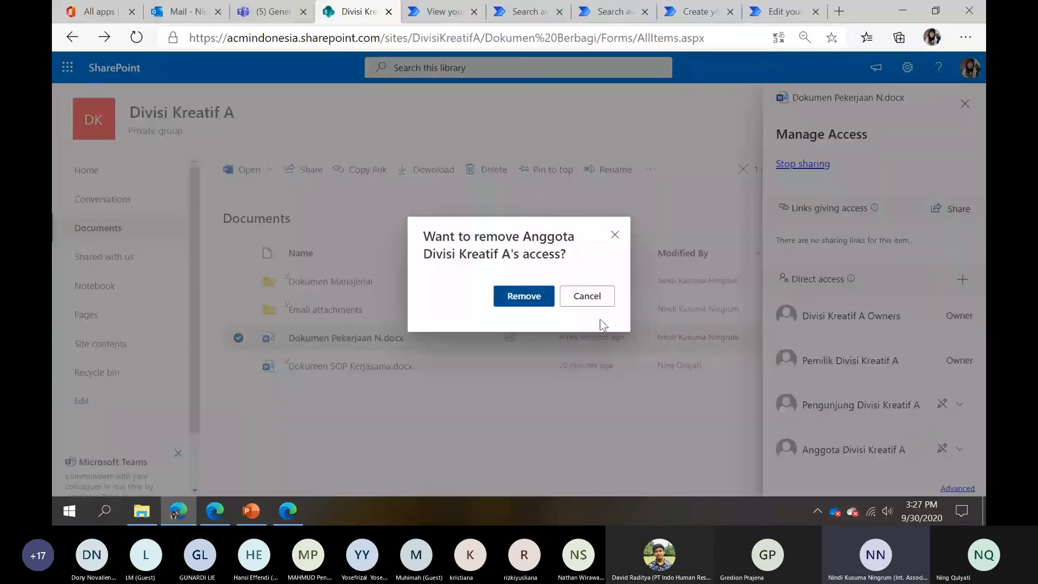
left_click(534, 300)
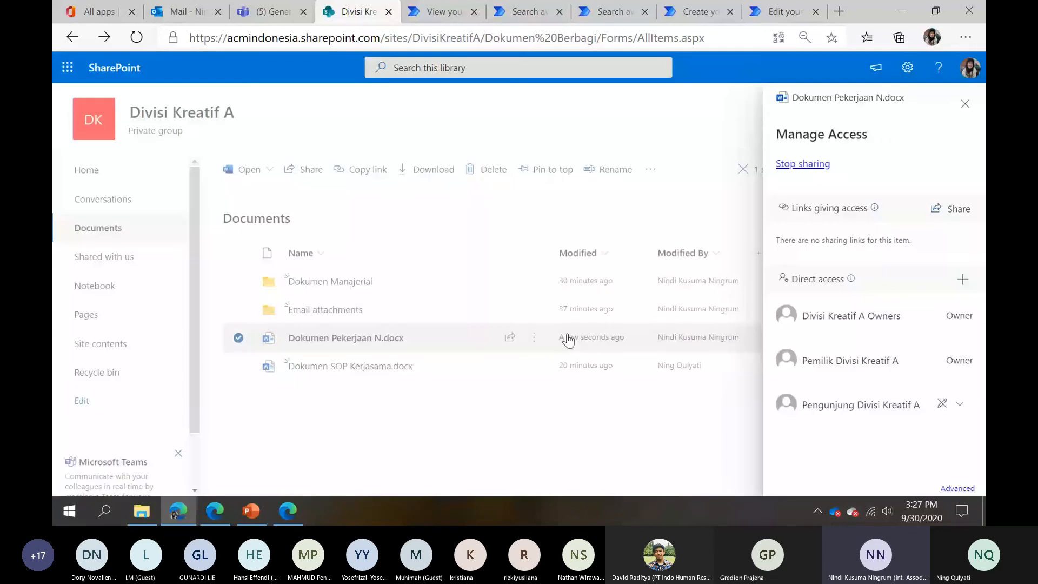
left_click(755, 434)
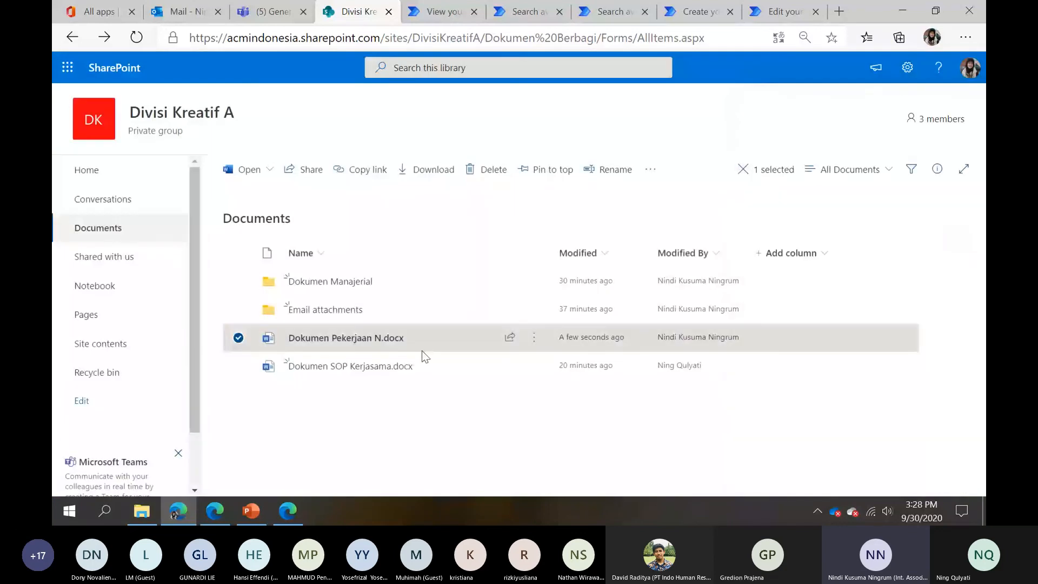
Reopen the access settings of Dokumen Pekerjaan N.docx, view its link sharing form and close both without sending
left_click(535, 338)
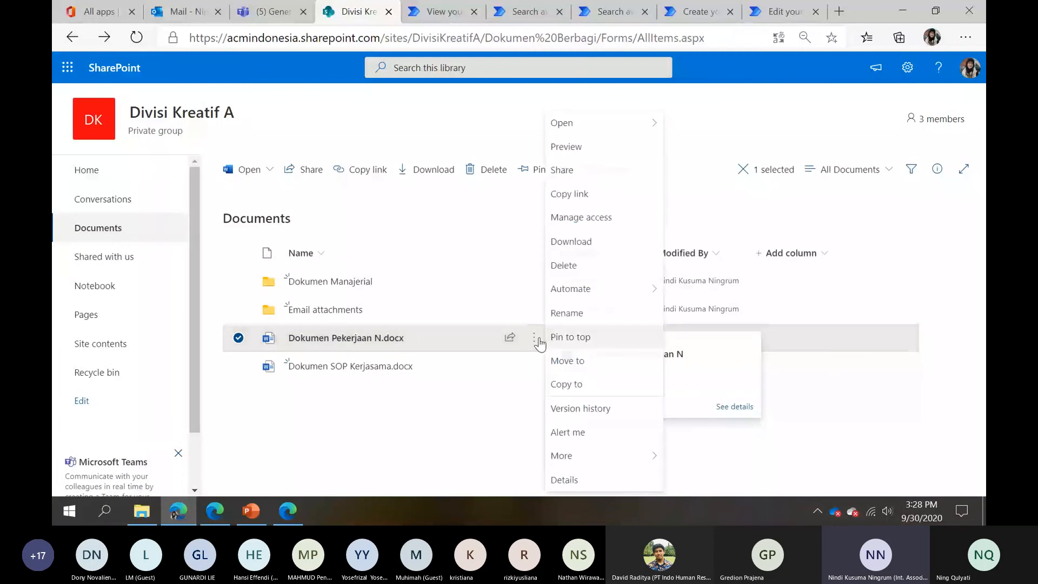
left_click(581, 217)
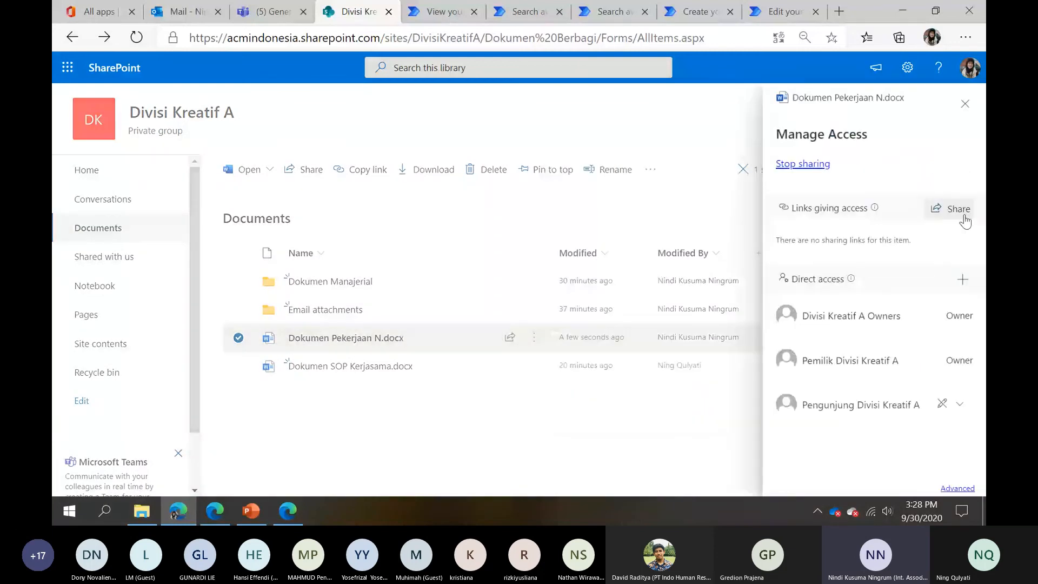
left_click(945, 209)
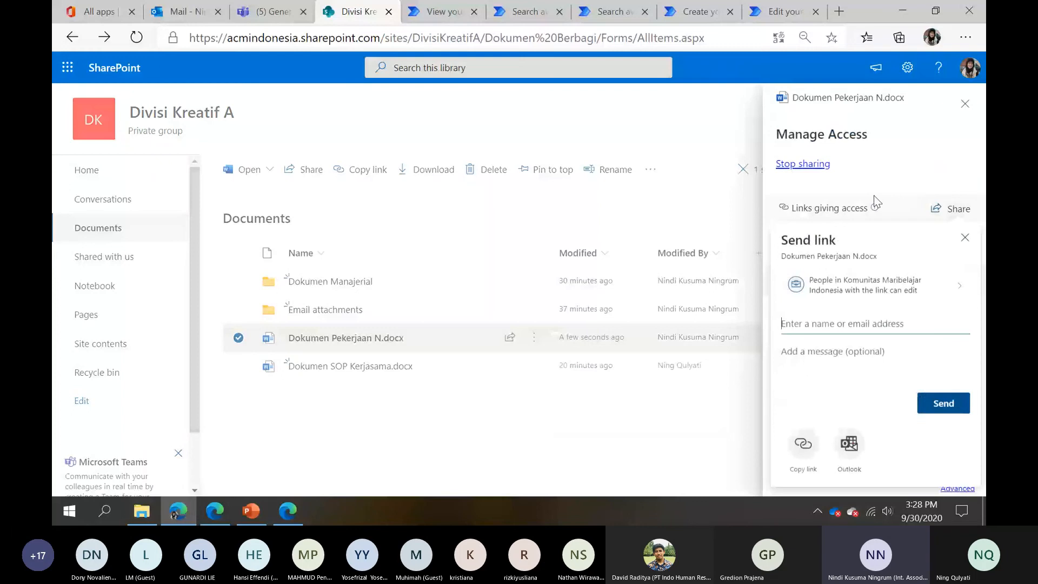
key("Escape")
left_click(680, 421)
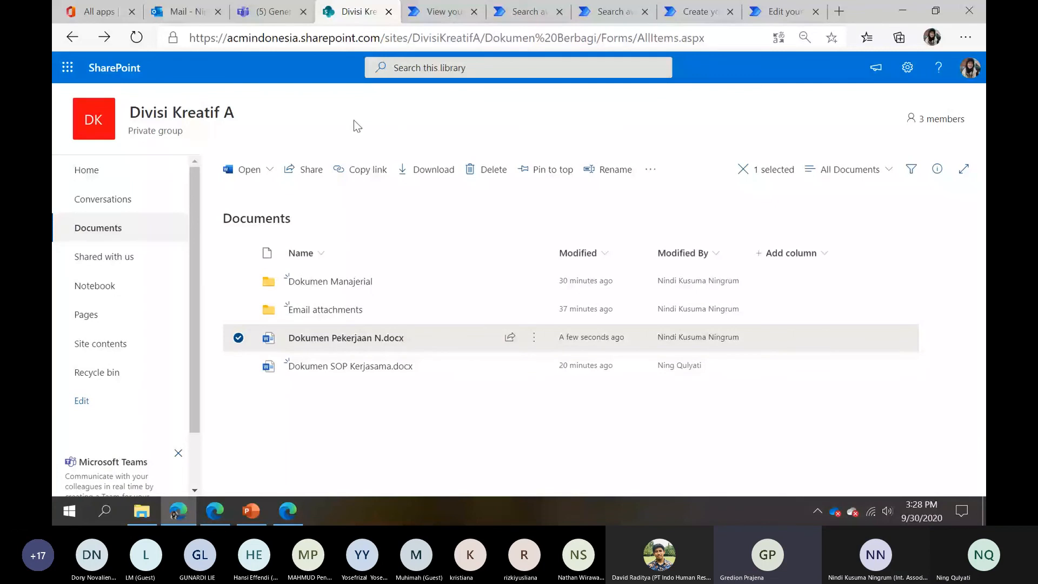
Check the Teams meeting window, go back to the Divisi Kreatif A library and clear the file selection
left_click(224, 507)
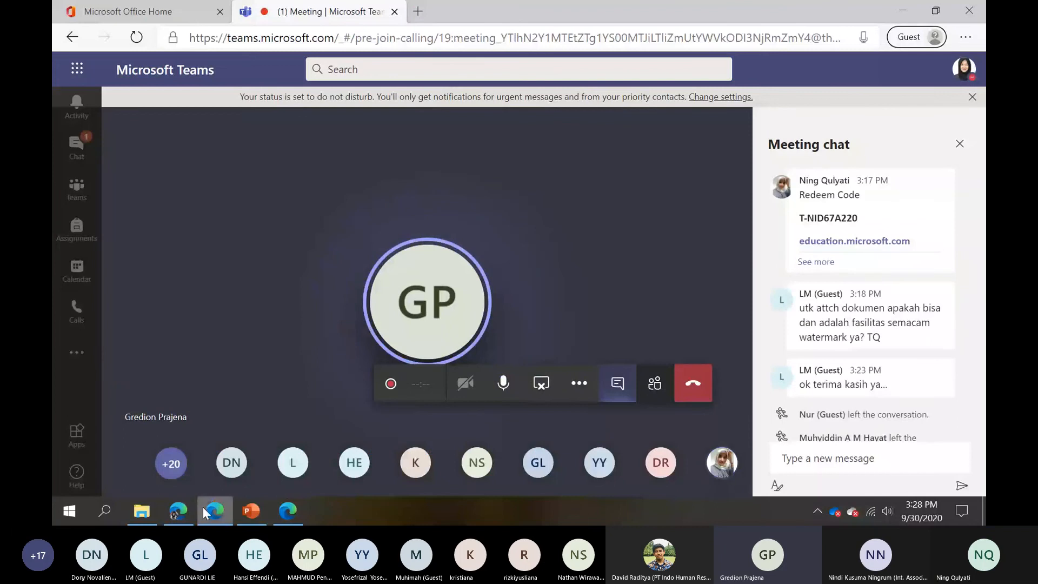
mouse_move(196, 510)
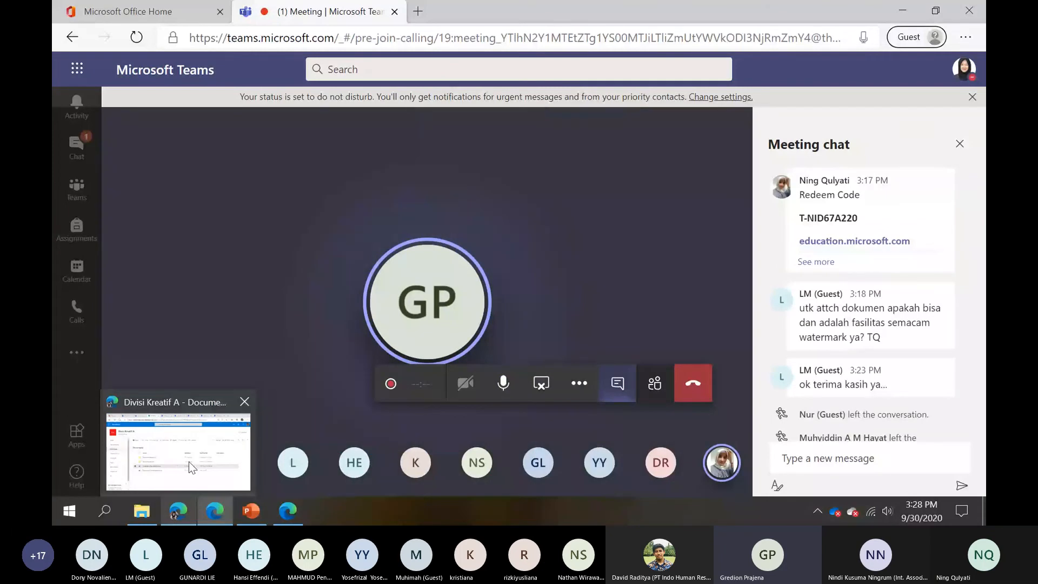
mouse_move(189, 461)
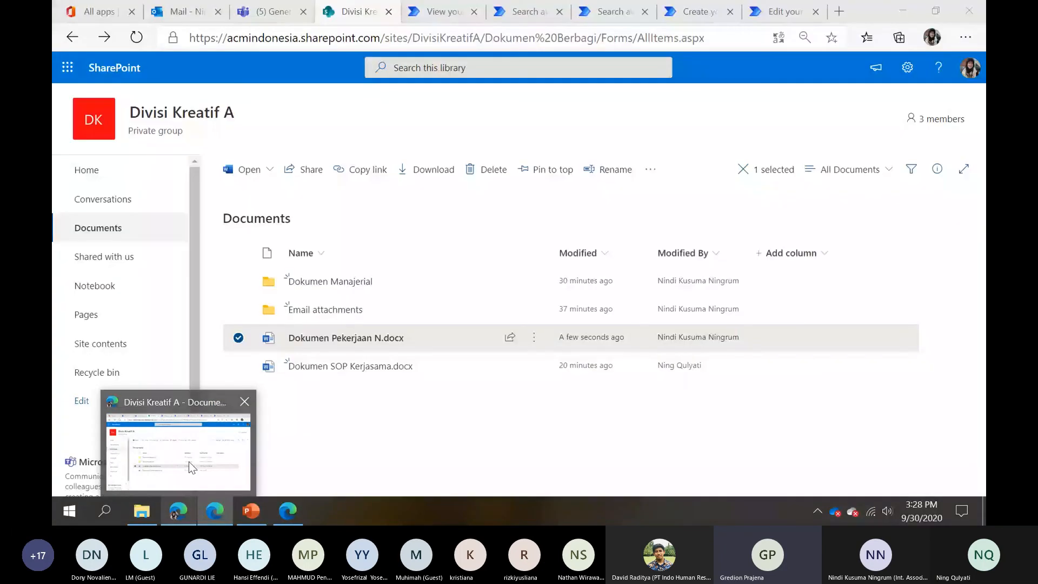
left_click(189, 462)
left_click(300, 455)
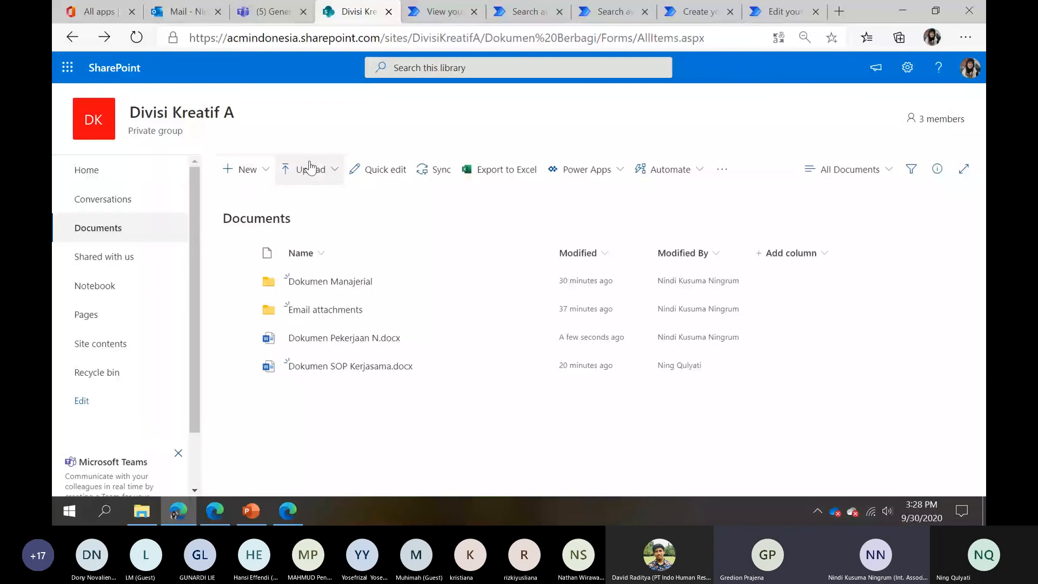
In the Divisi Kreatif A group membership, view the member's role options and remove the second listed owner from the group
left_click(936, 119)
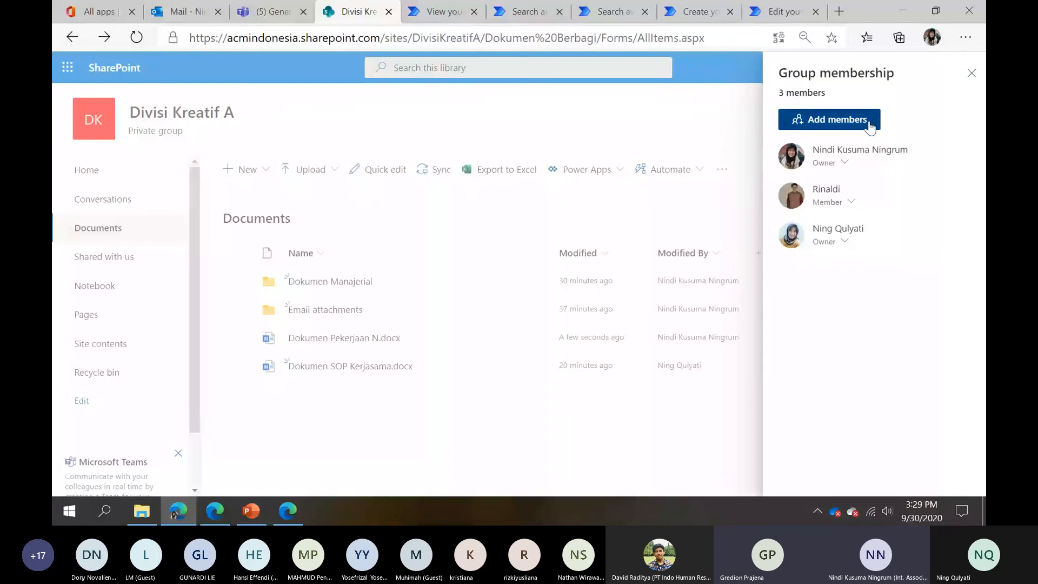
left_click(852, 202)
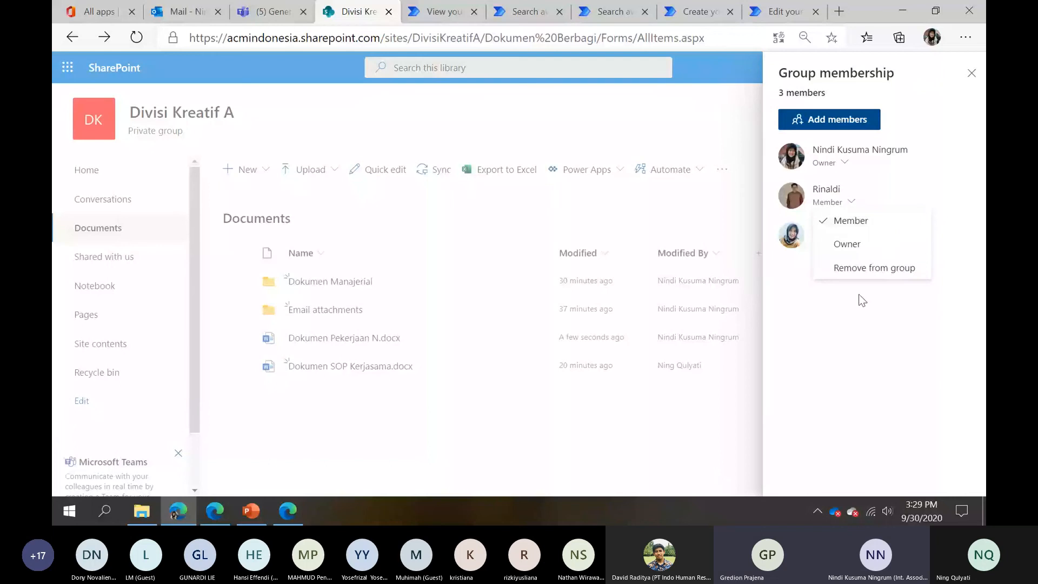
key("Escape")
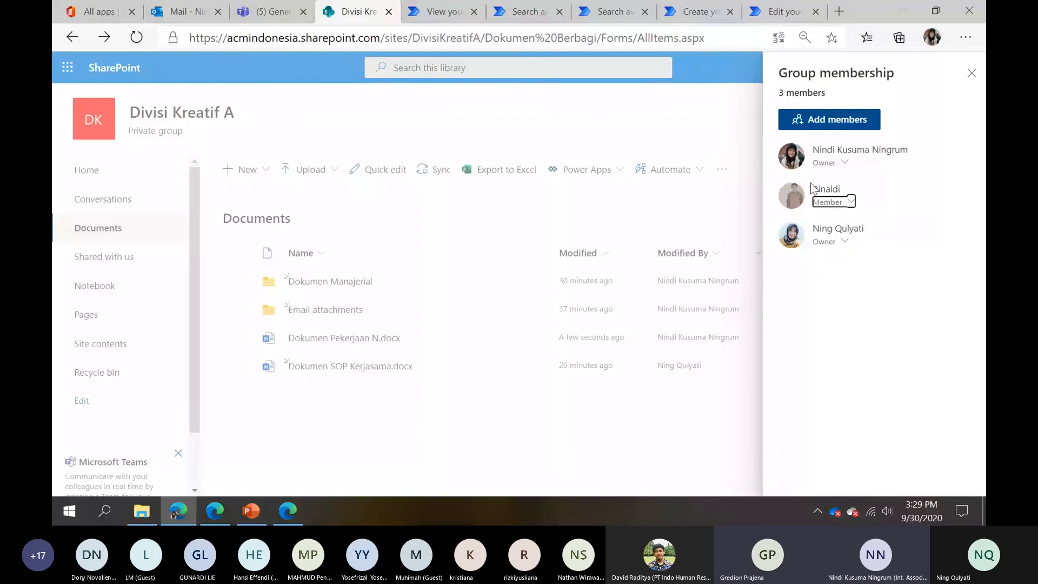
left_click(844, 241)
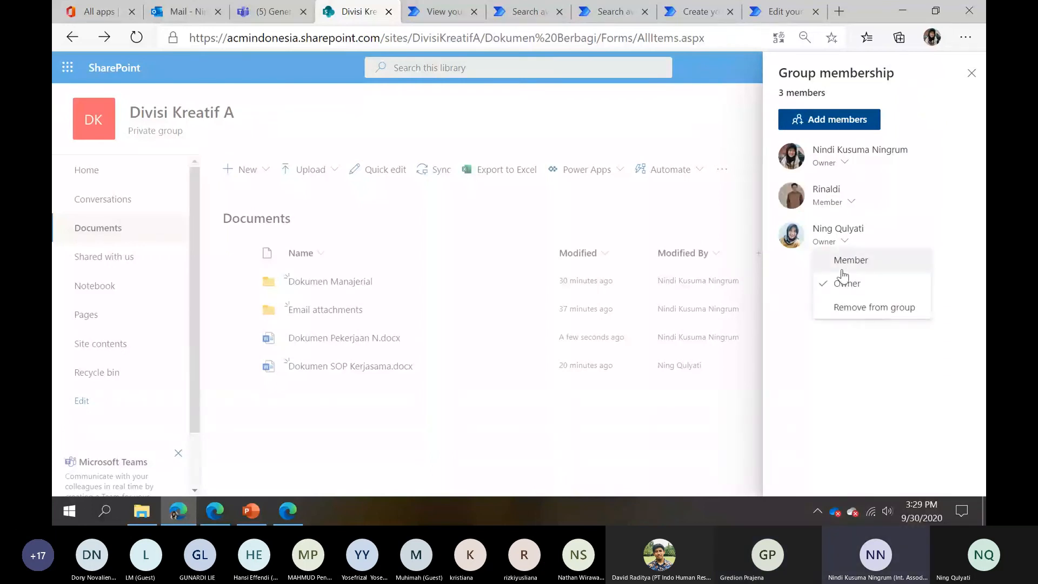
left_click(865, 319)
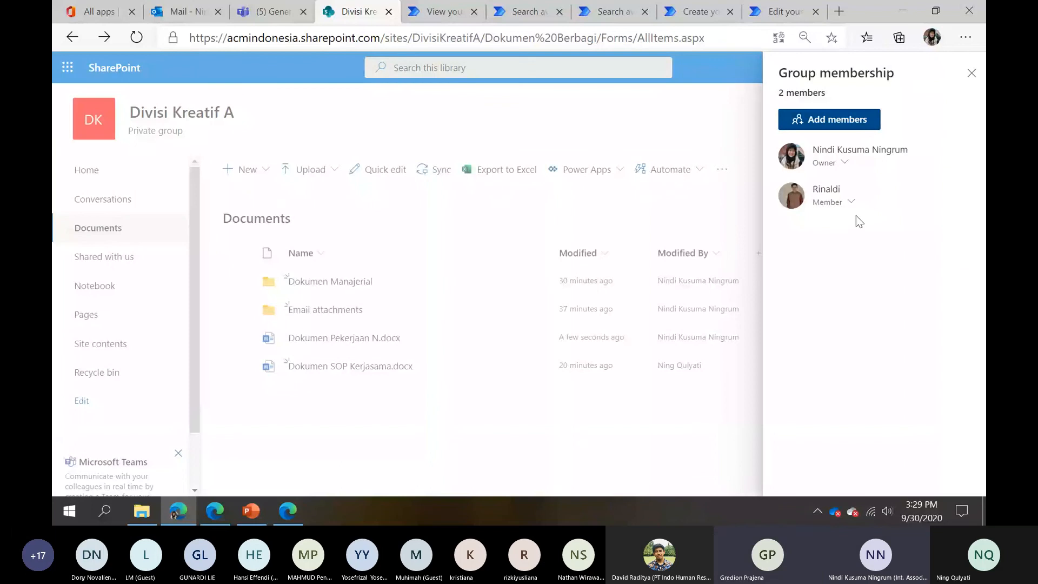
key("Escape")
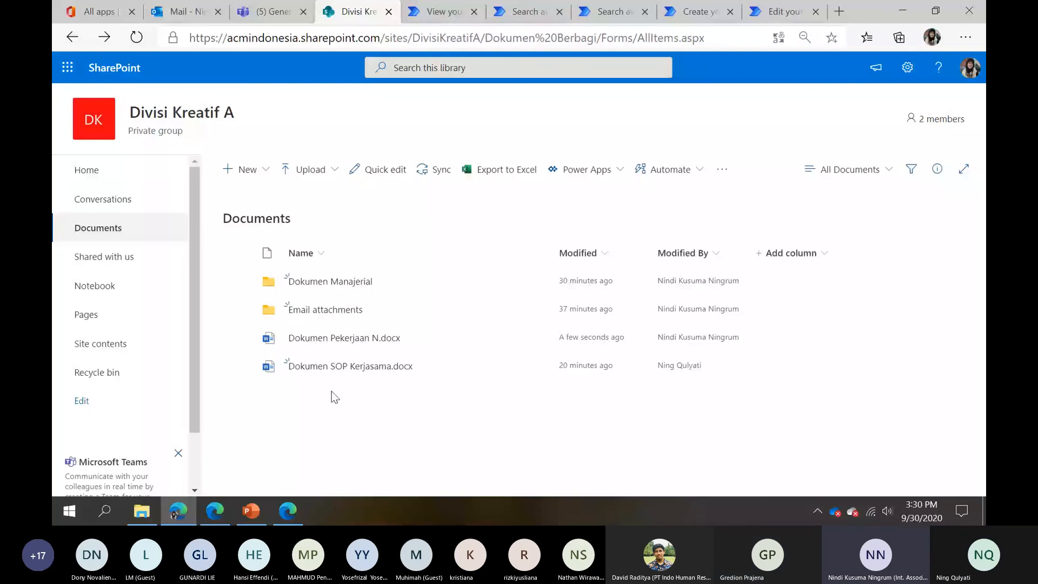
View the types of new items that can be created in the Documents library without creating one
left_click(258, 180)
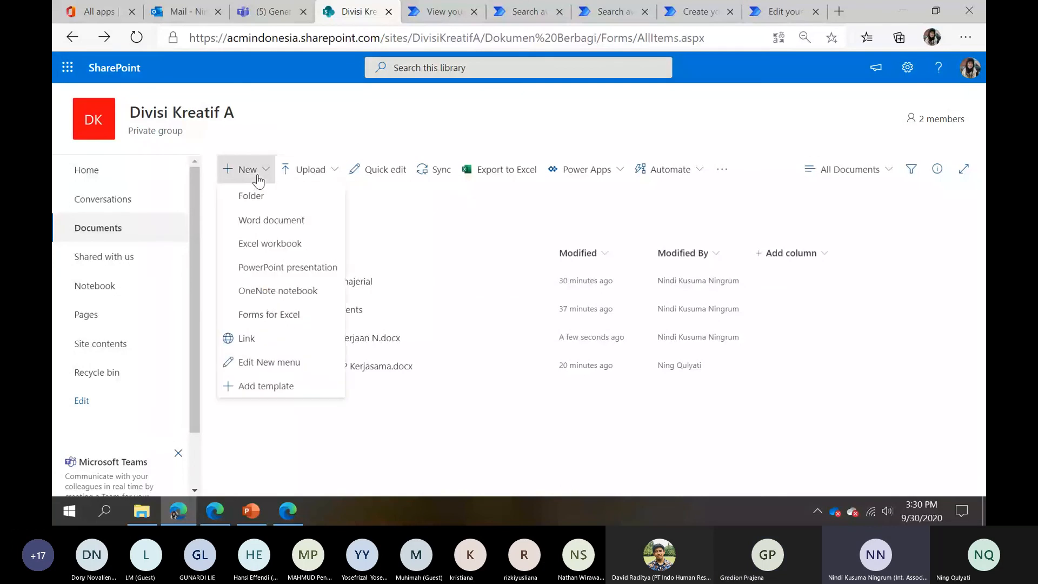
left_click(518, 423)
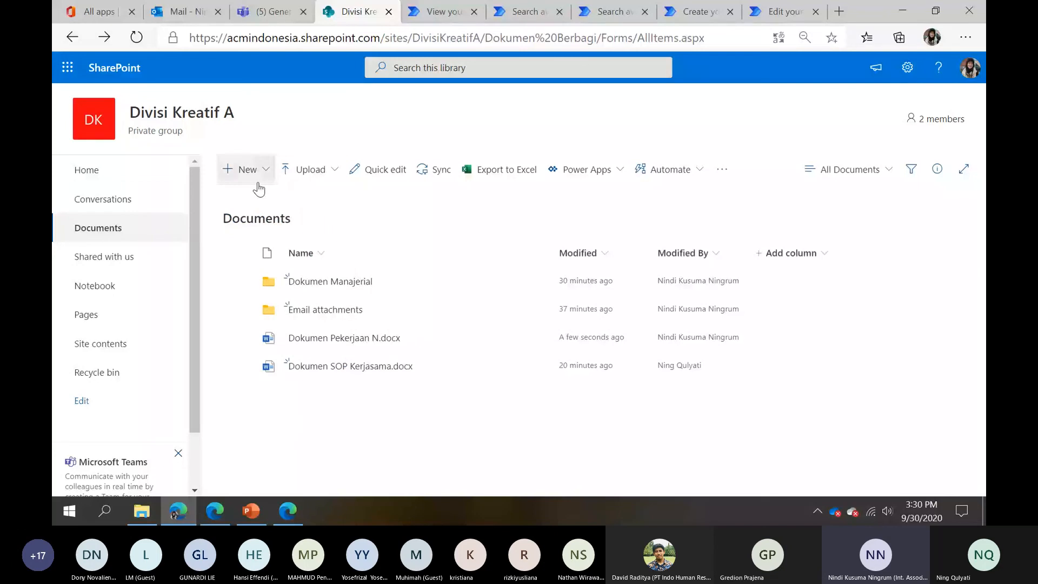
left_click(258, 188)
left_click(388, 429)
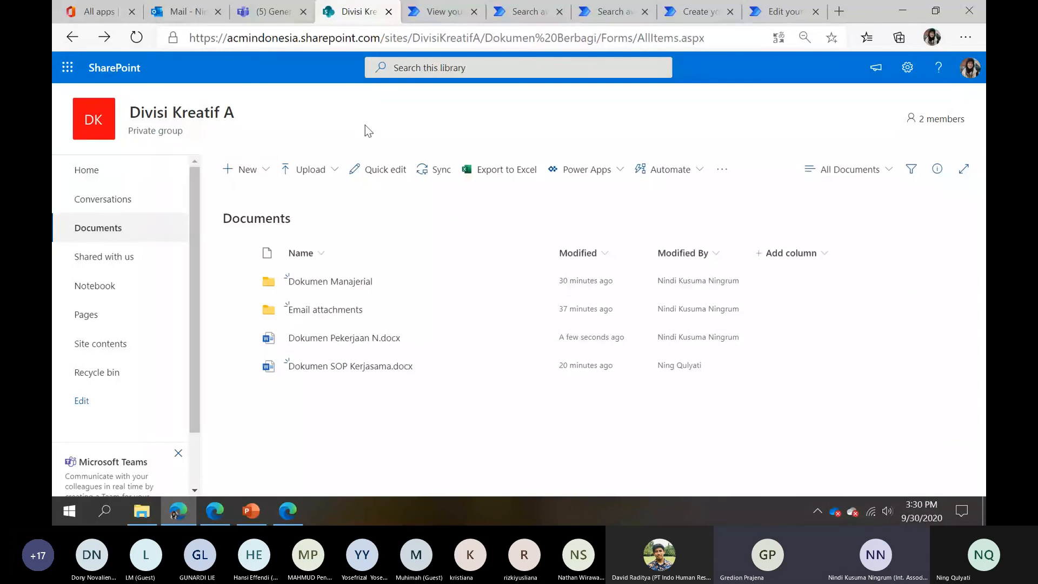
Check the Teams meeting window, then return to the library and view the additional actions for Dokumen Pekerjaan N.docx
left_click(214, 511)
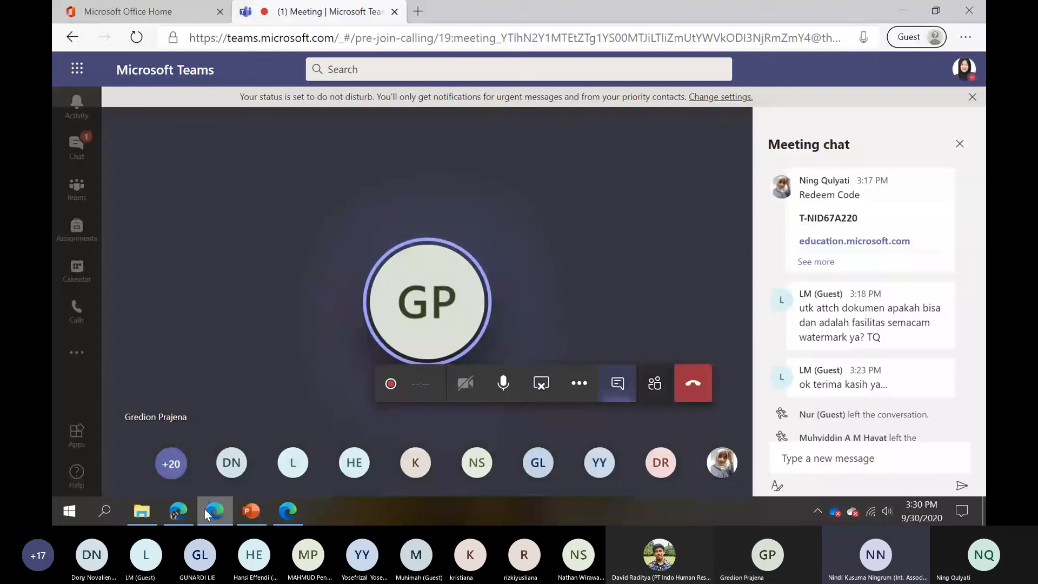
mouse_move(206, 512)
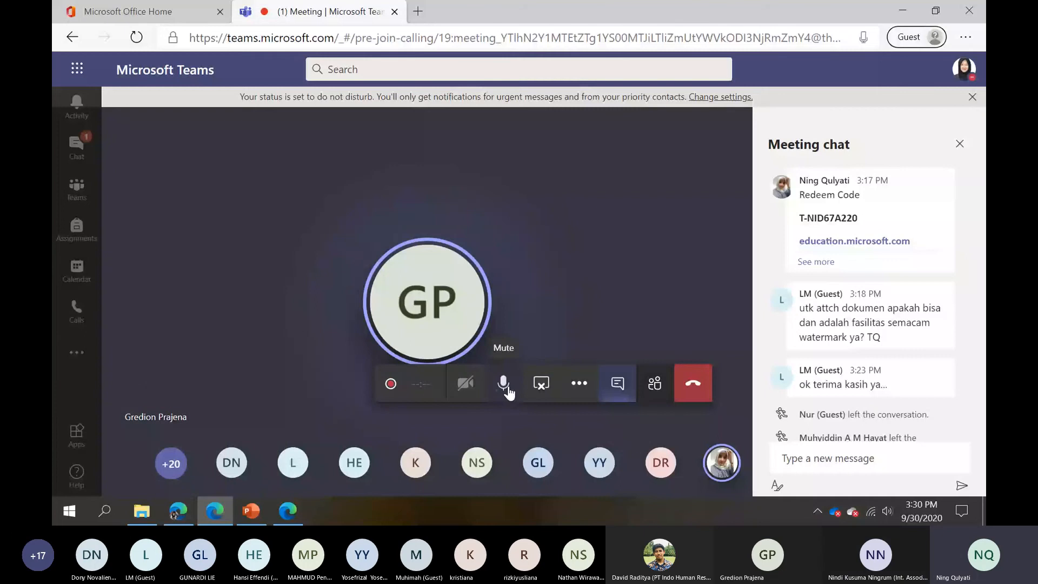
key("alt+Tab")
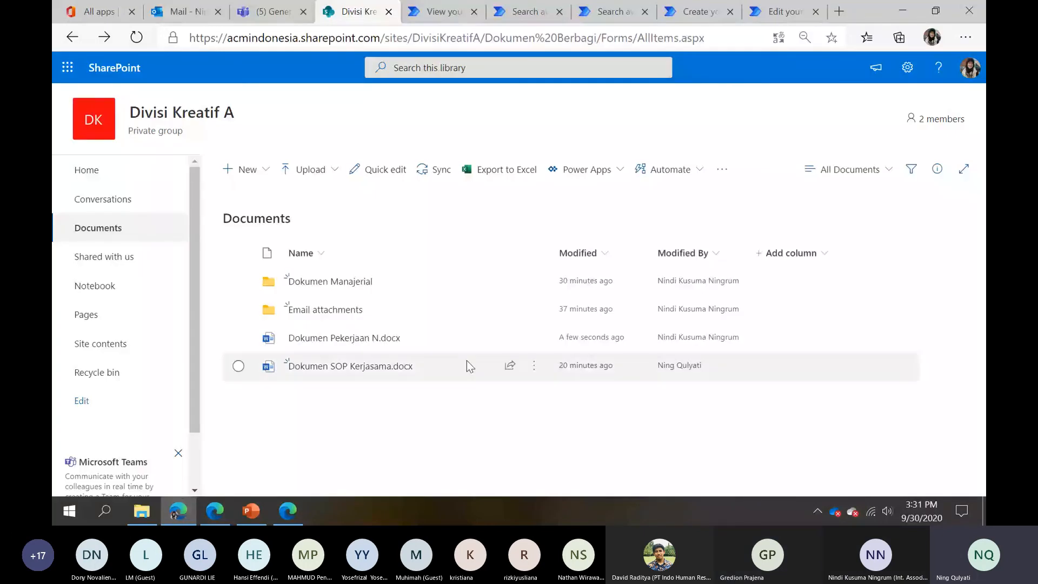
left_click(533, 338)
mouse_move(645, 464)
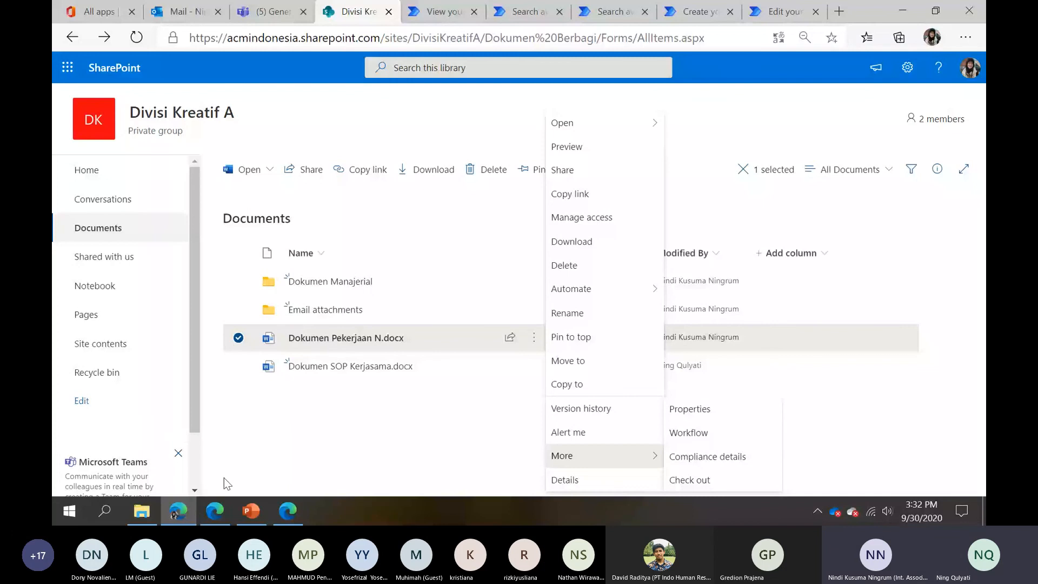
Admit the guest waiting in the Teams meeting lobby, then return to the Divisi Kreatif A library and clear the file selection
left_click(209, 508)
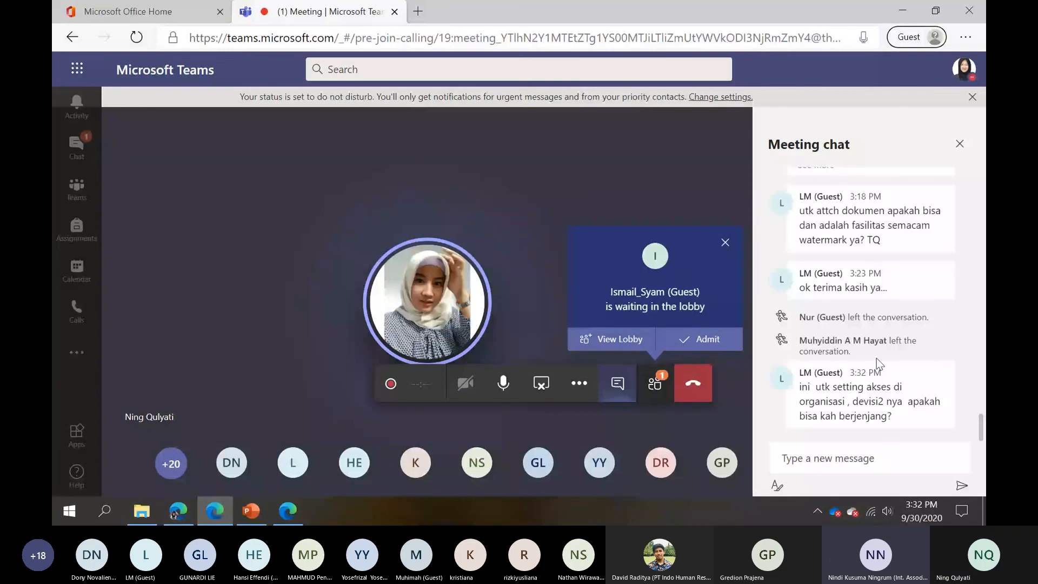
left_click(724, 339)
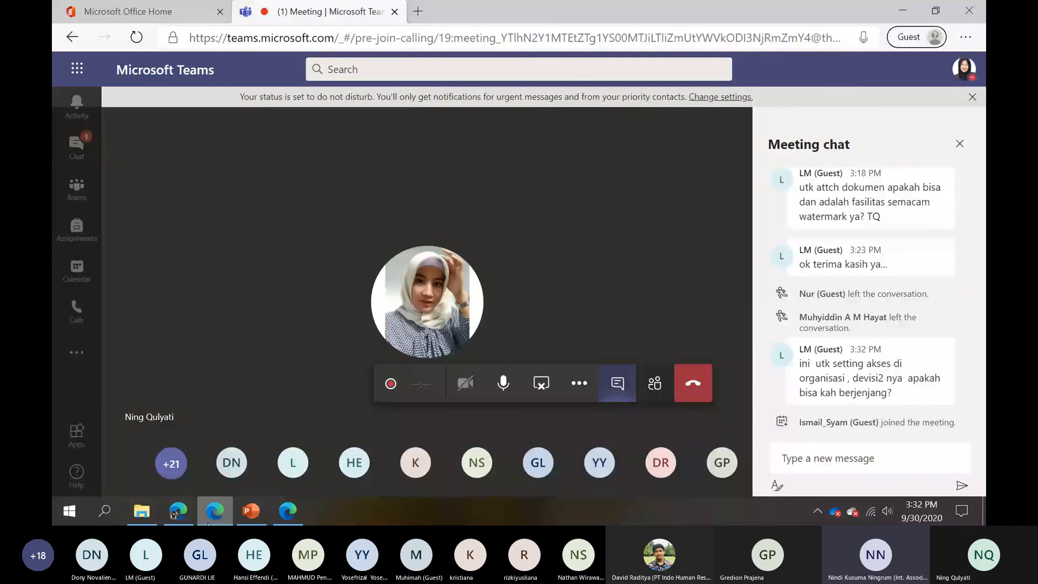
left_click(189, 505)
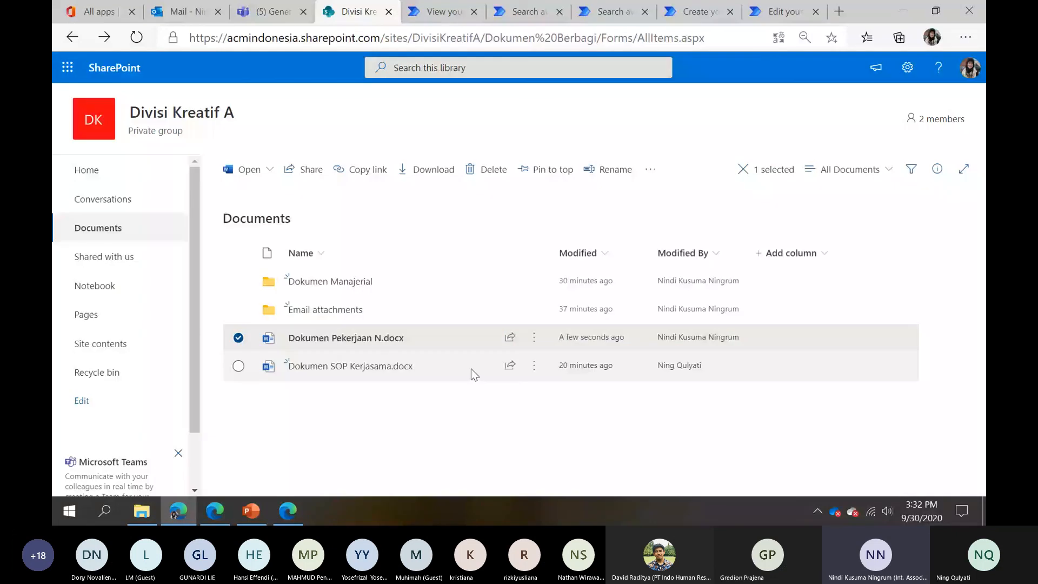
key("Escape")
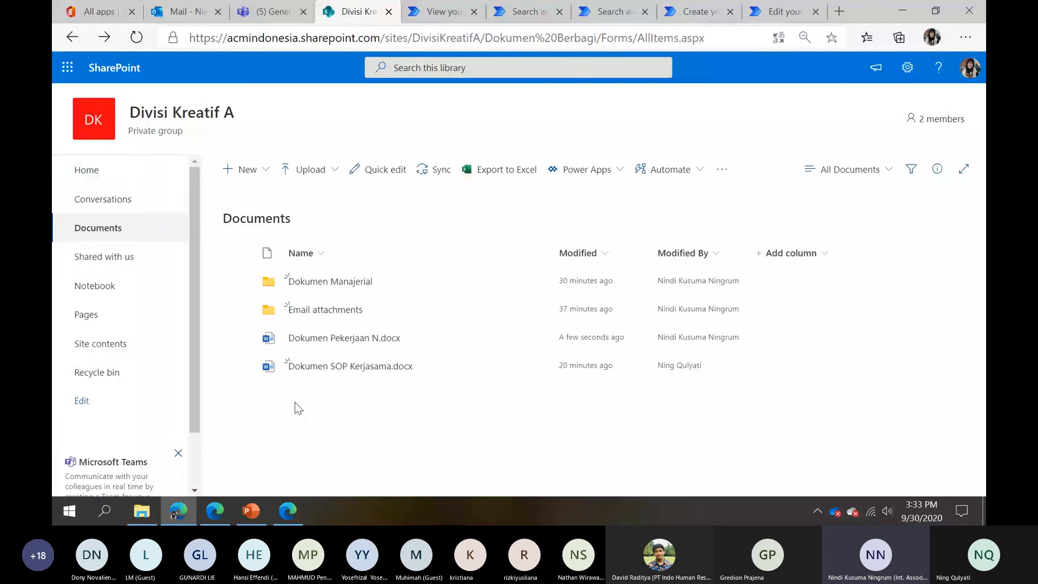
From the SharePoint start page, create a team site named Bisnis General with public privacy
left_click(227, 114)
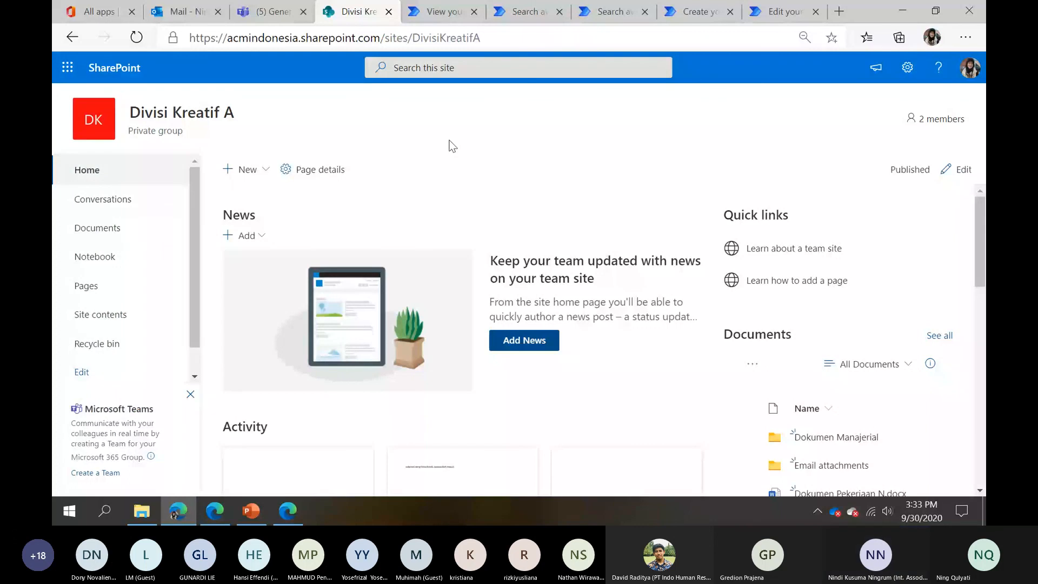
left_click(67, 67)
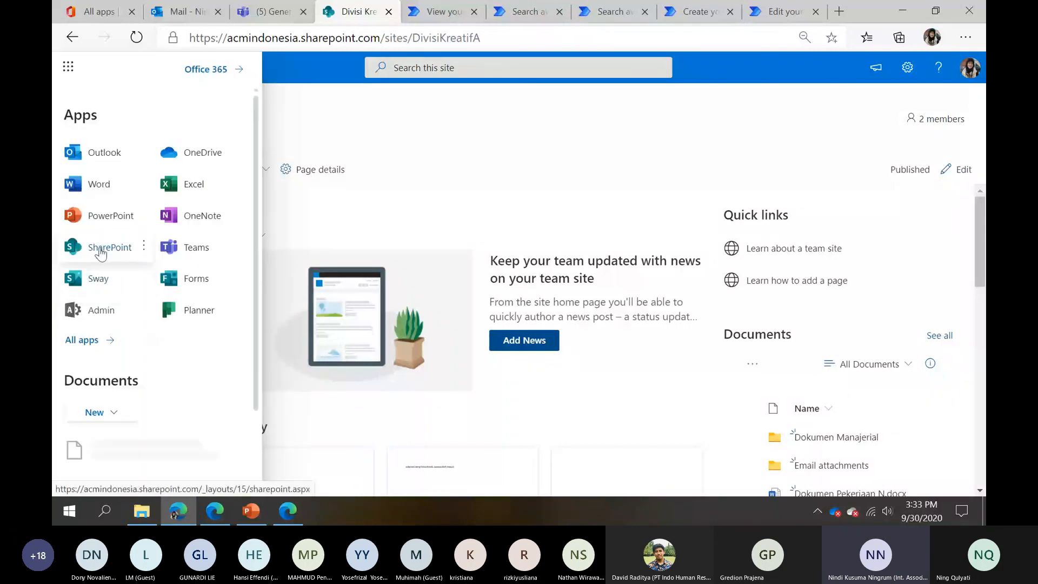
left_click(101, 251)
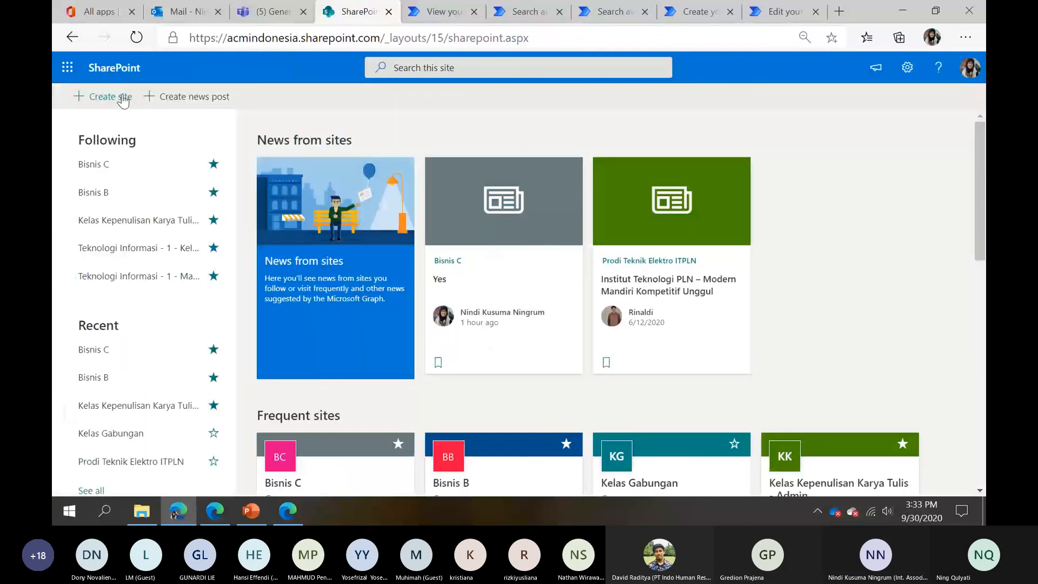
left_click(122, 98)
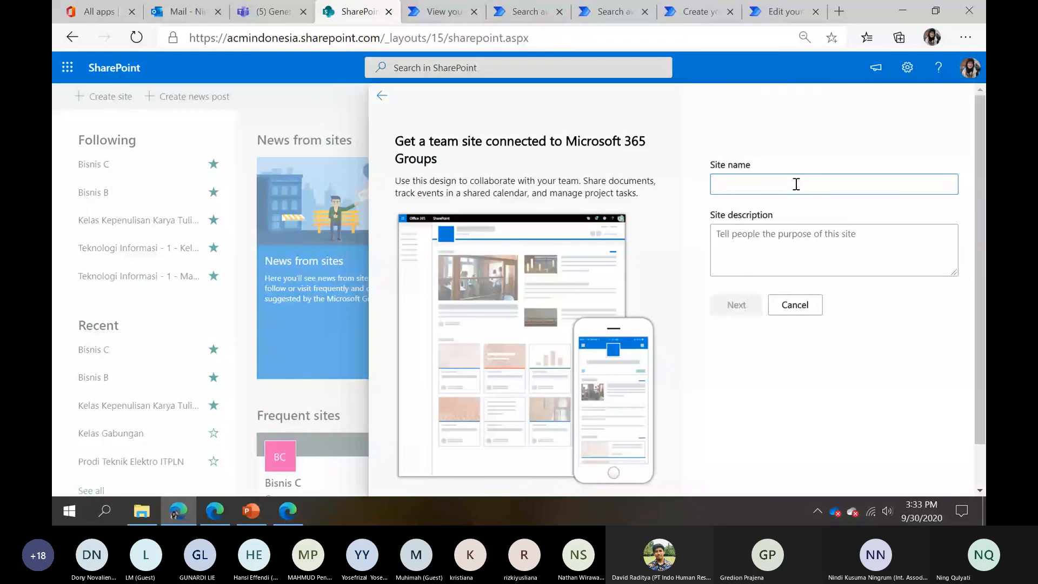
type("Bis")
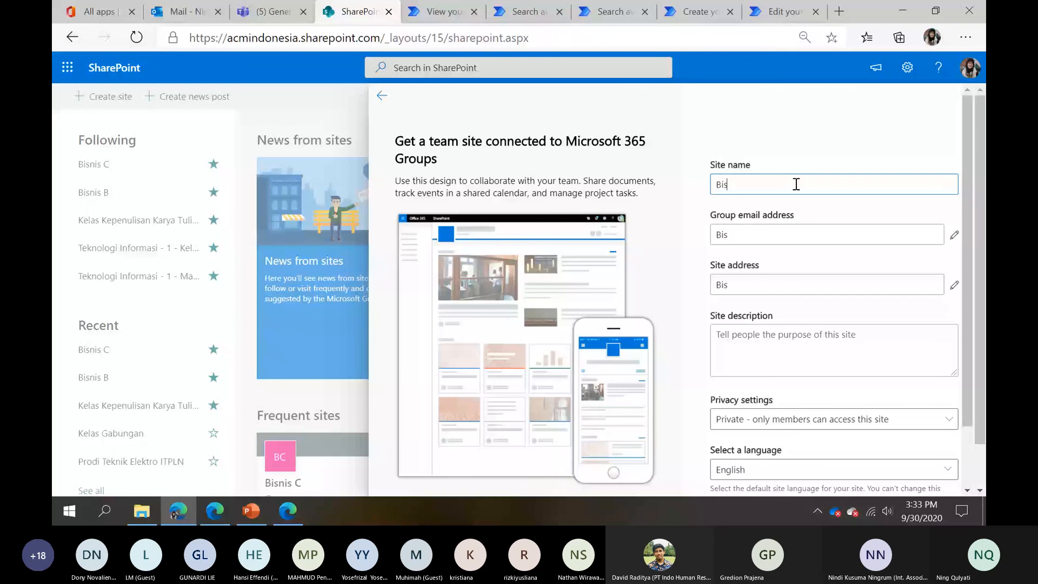
type("nis General")
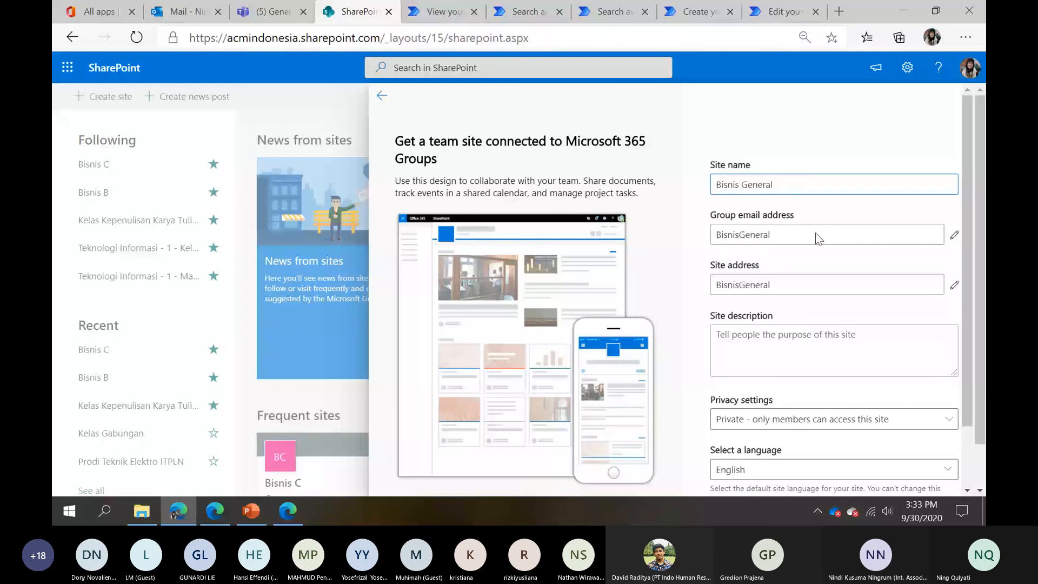
left_click(827, 419)
left_click(744, 458)
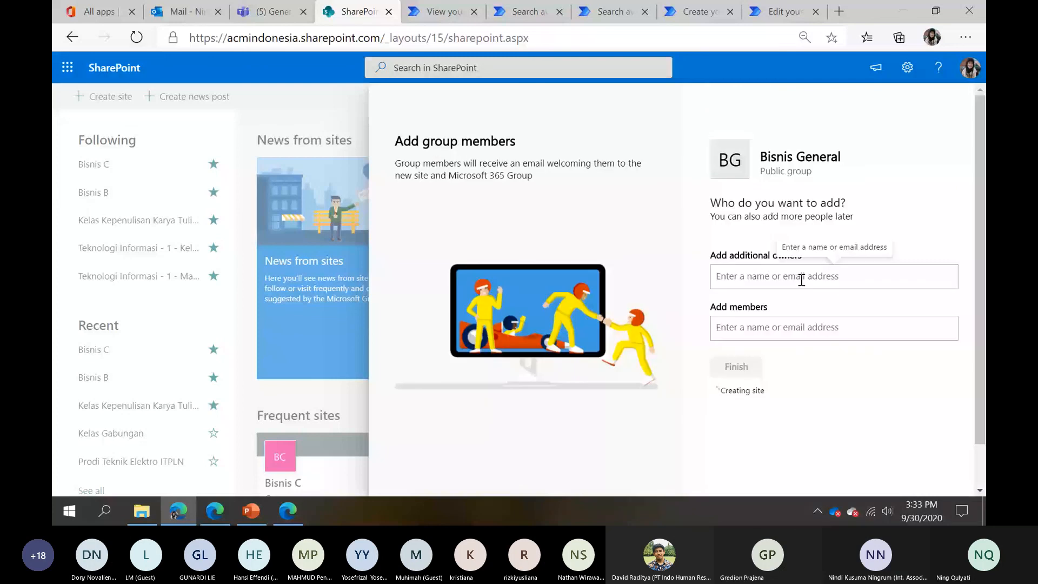
Add one colleague as additional owner and another as member of Bisnis General, and finish the site setup
left_click(802, 280)
type("ning")
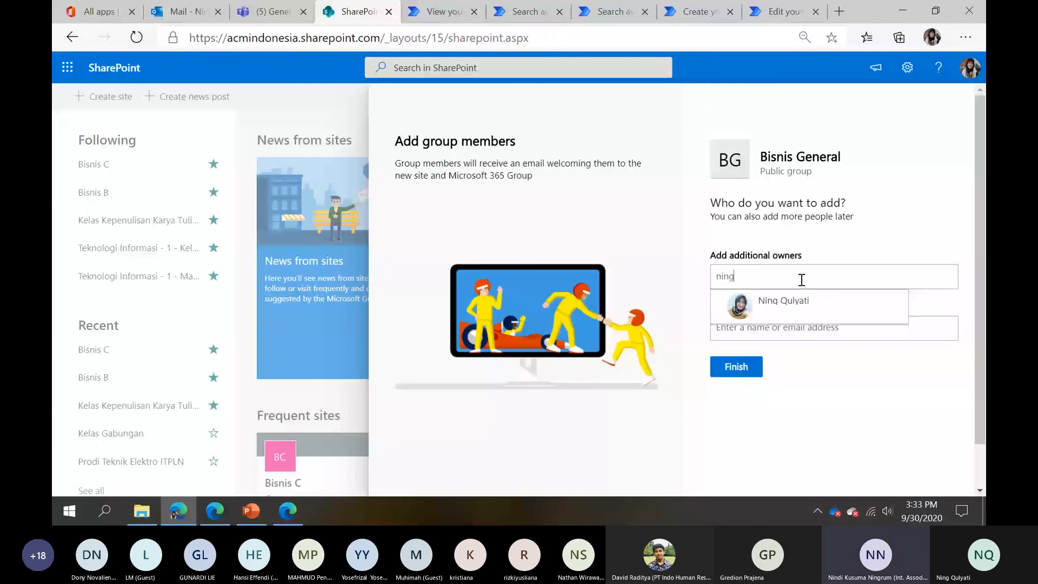
left_click(784, 302)
left_click(783, 341)
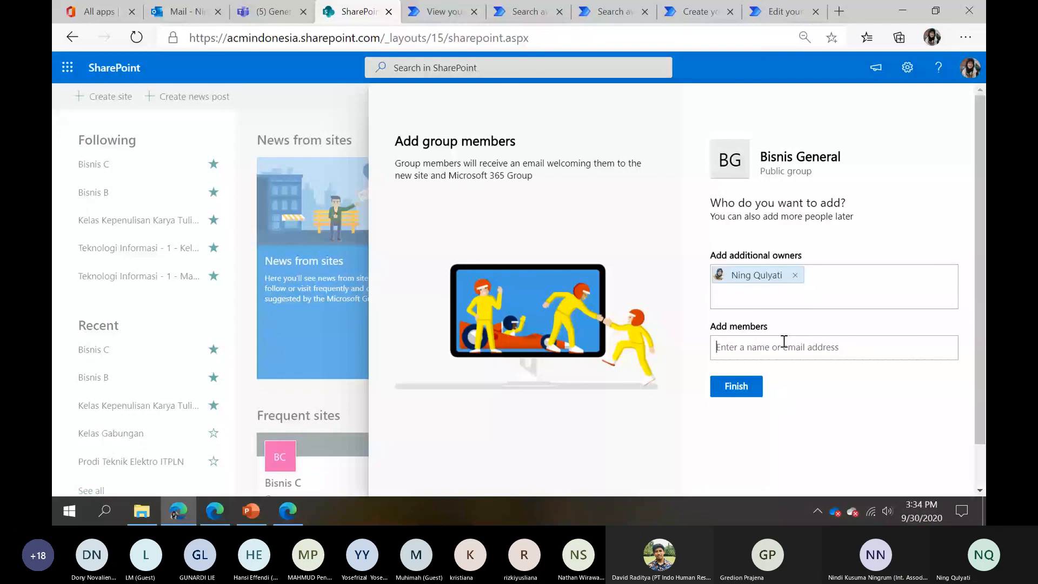
type("rinaldi")
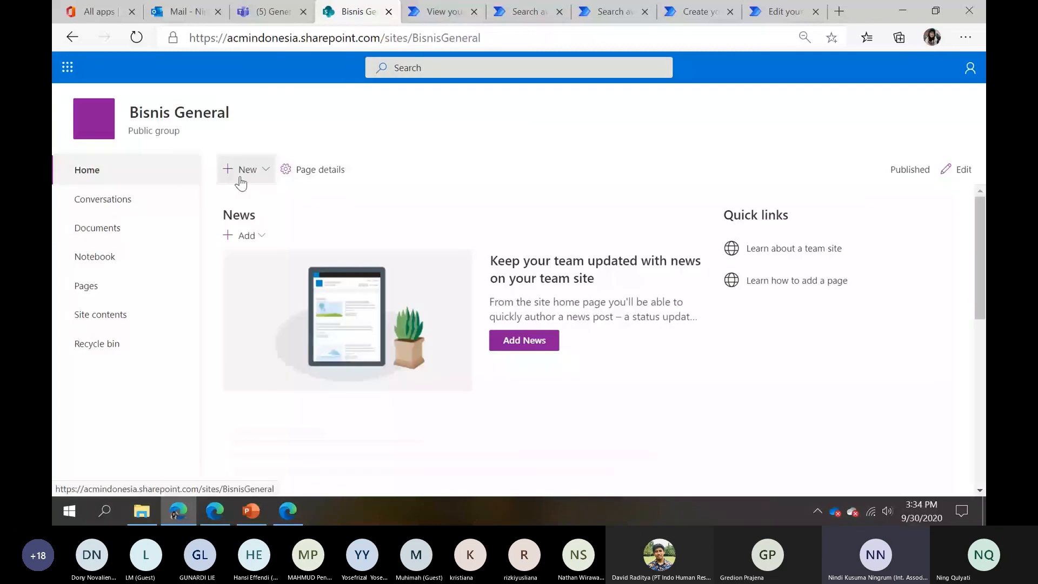
Create a folder named A in the Documents library of the Bisnis General site
left_click(241, 178)
left_click(154, 230)
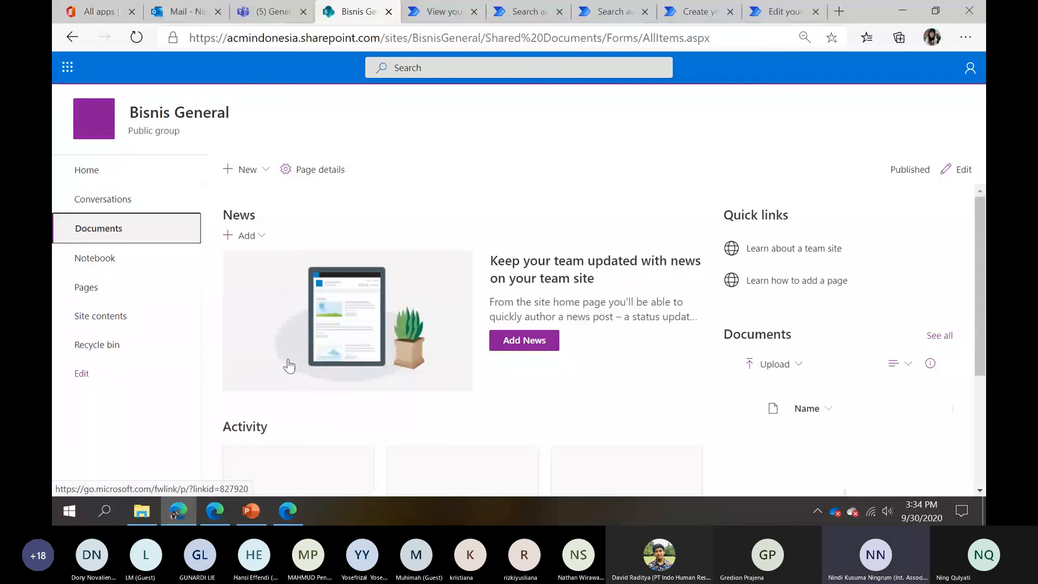
left_click(144, 239)
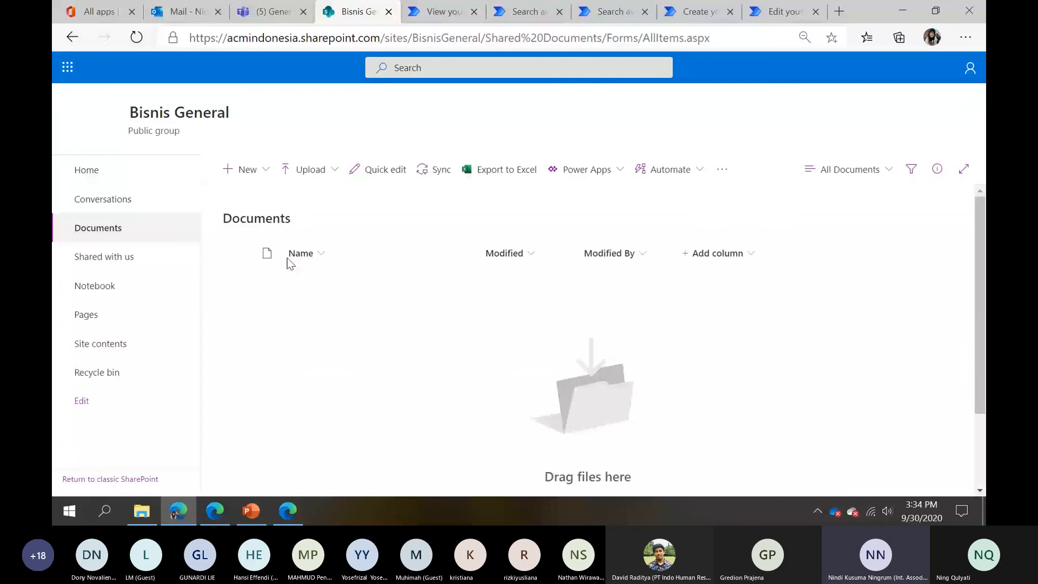
left_click(241, 169)
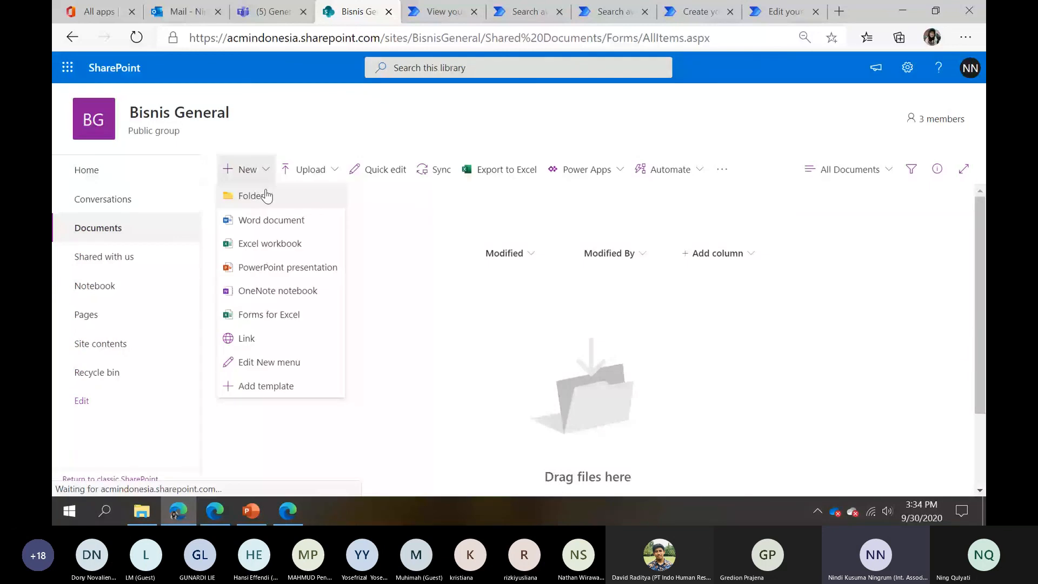
left_click(267, 197)
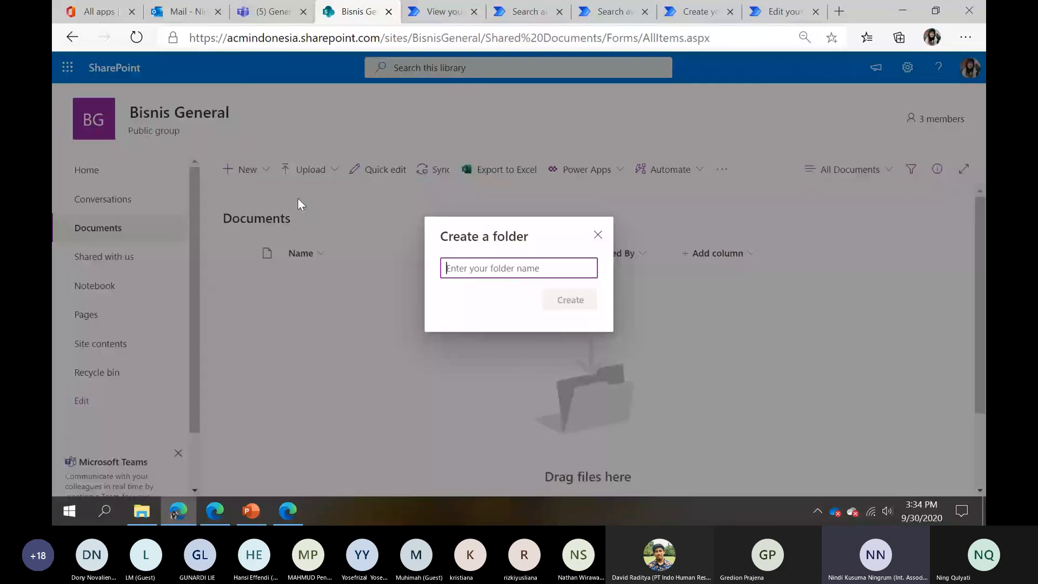
type("A")
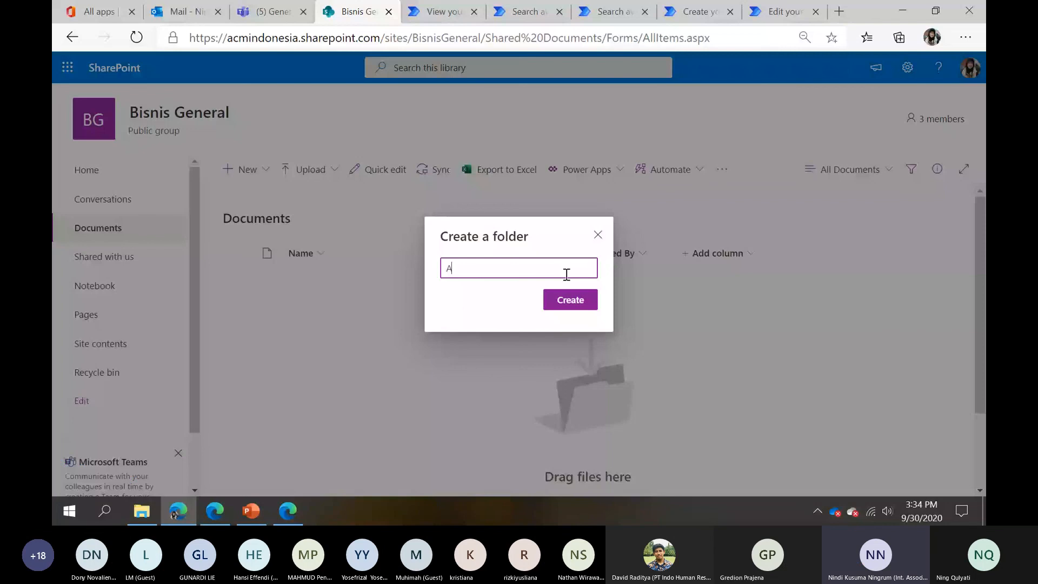
key("Return")
View who has access to folder A, then close its access settings
left_click(460, 281)
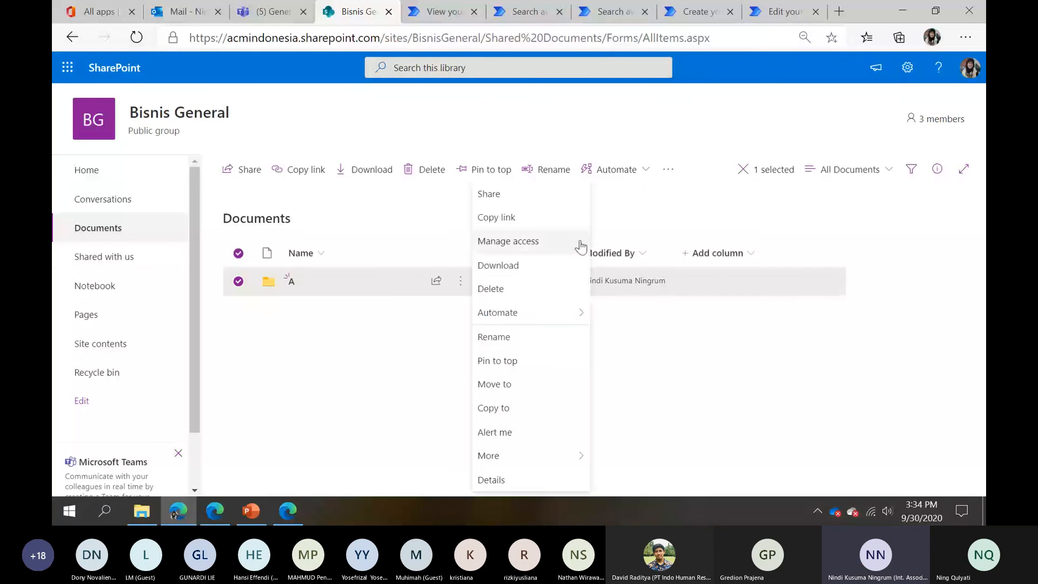
left_click(580, 246)
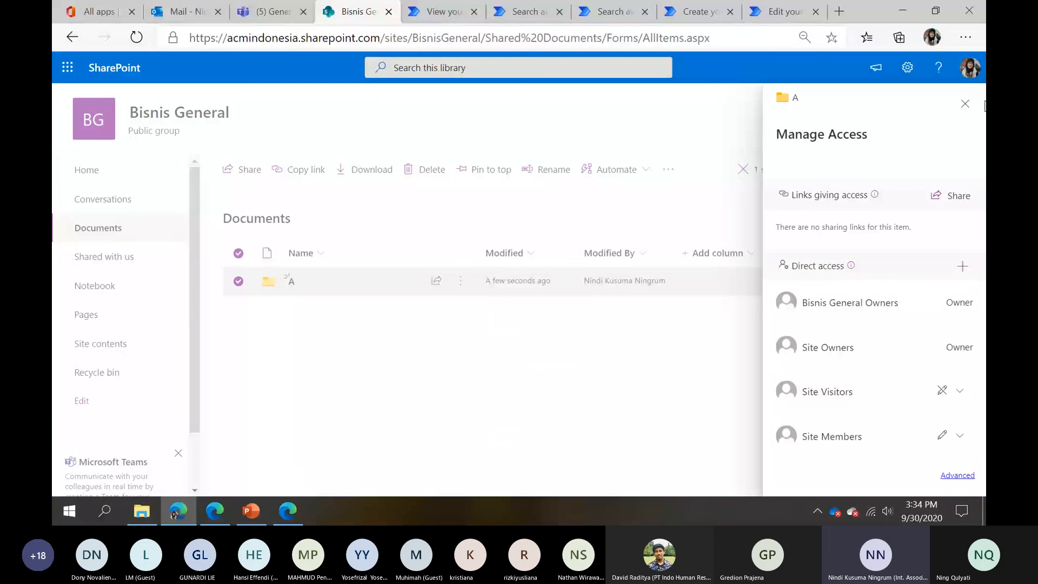
left_click(965, 103)
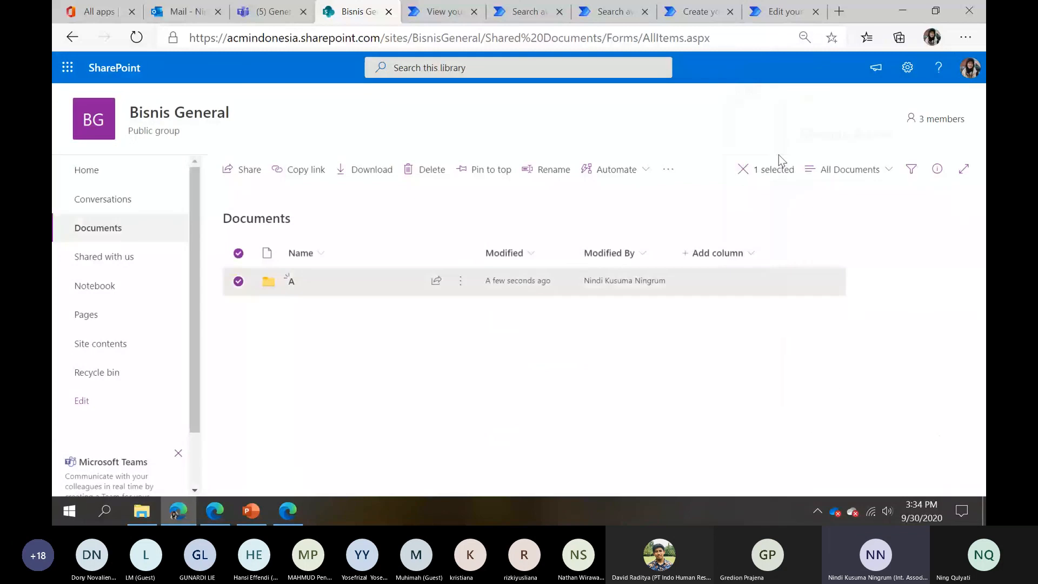
Clear the selection of folder A and create a folder named Divisi Kreatif in the Documents library
left_click(222, 301)
left_click(242, 169)
left_click(250, 195)
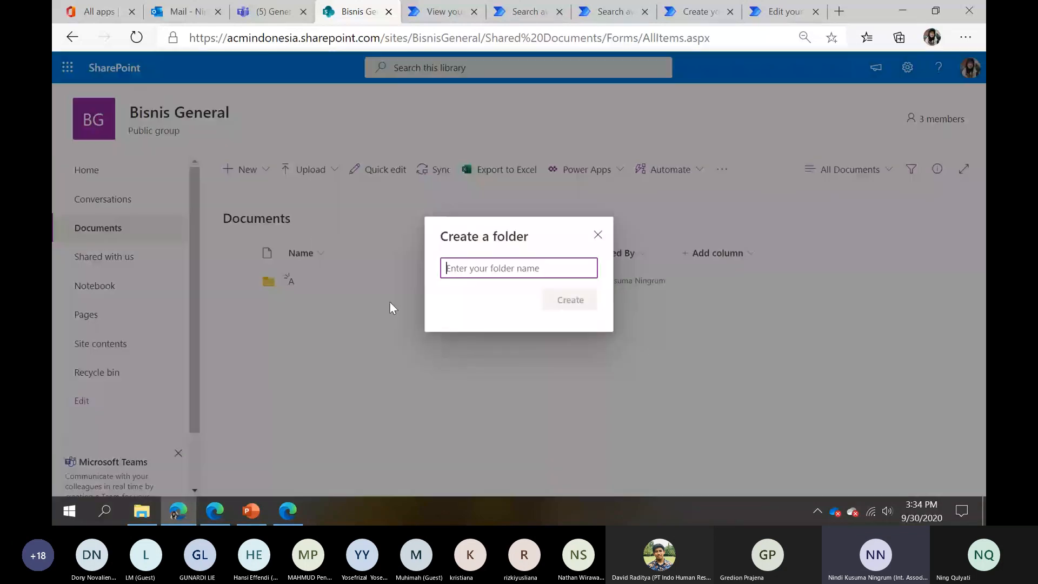
type("Divis")
type("i Bisnis")
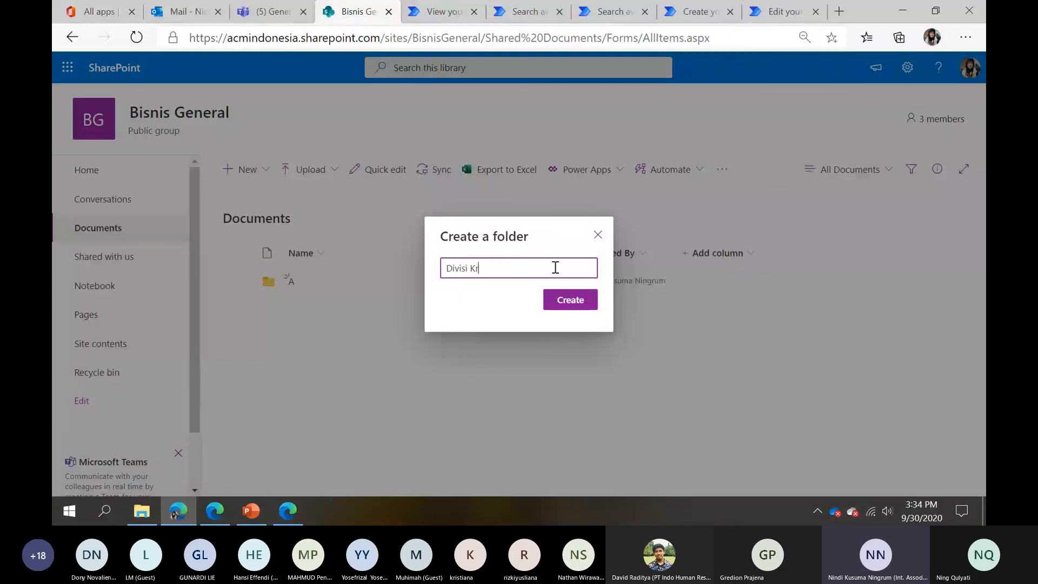
key("Return")
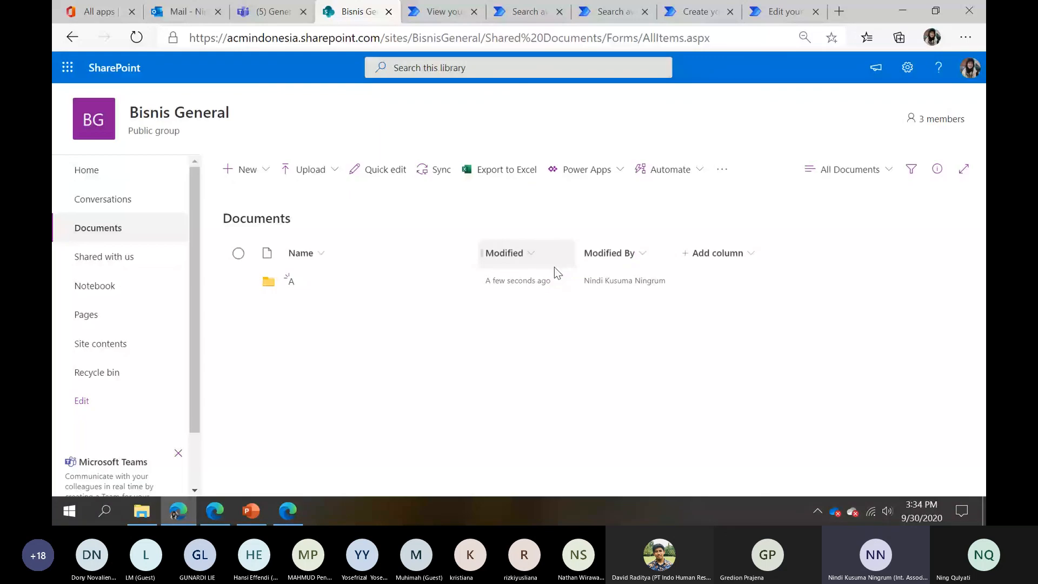
Create a folder named Divisi Marketing in the Documents library
left_click(242, 169)
left_click(290, 199)
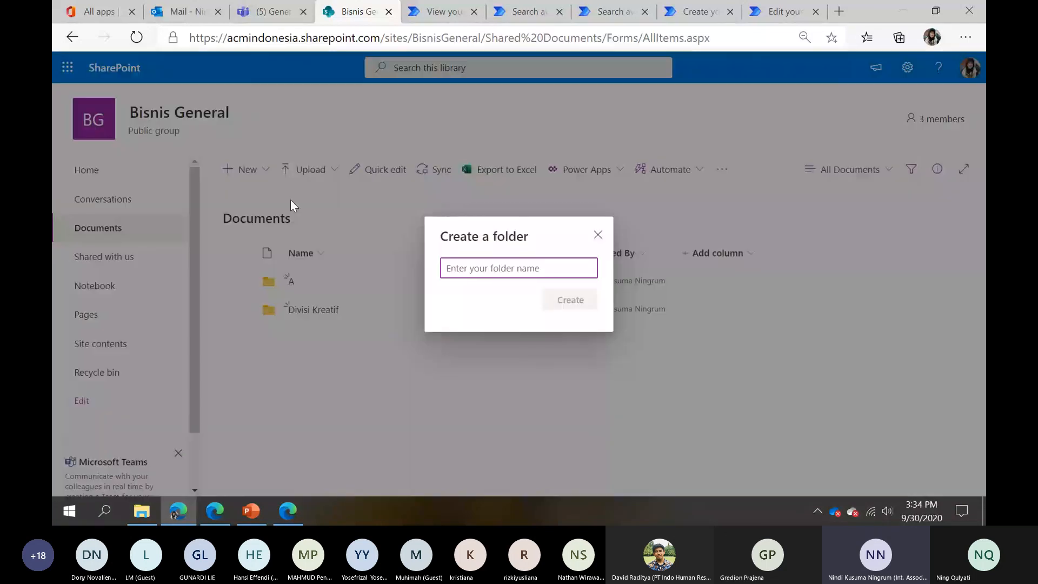
type("Divisi ")
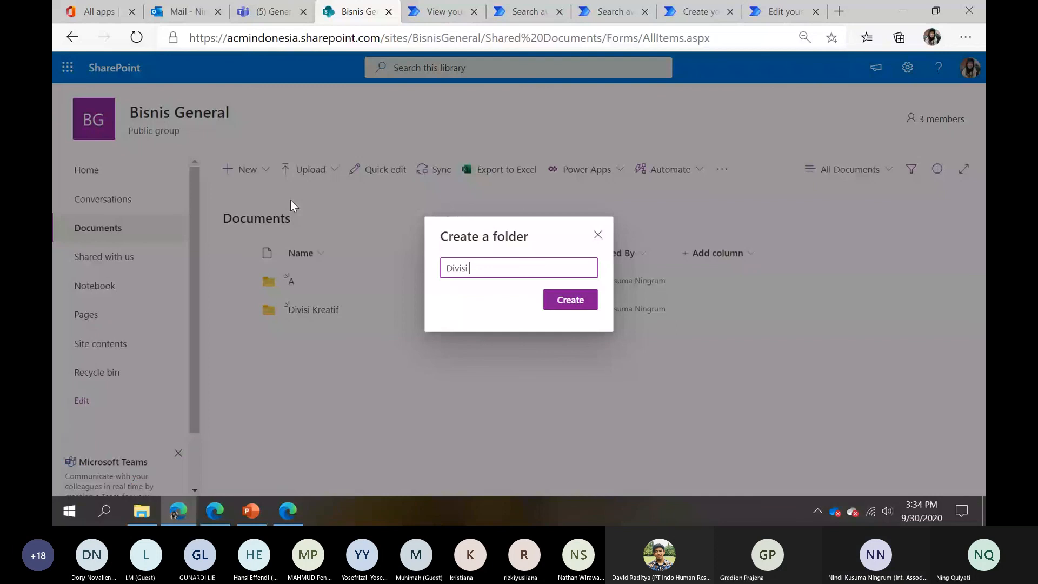
type("Ma")
type("rketing")
key("Return")
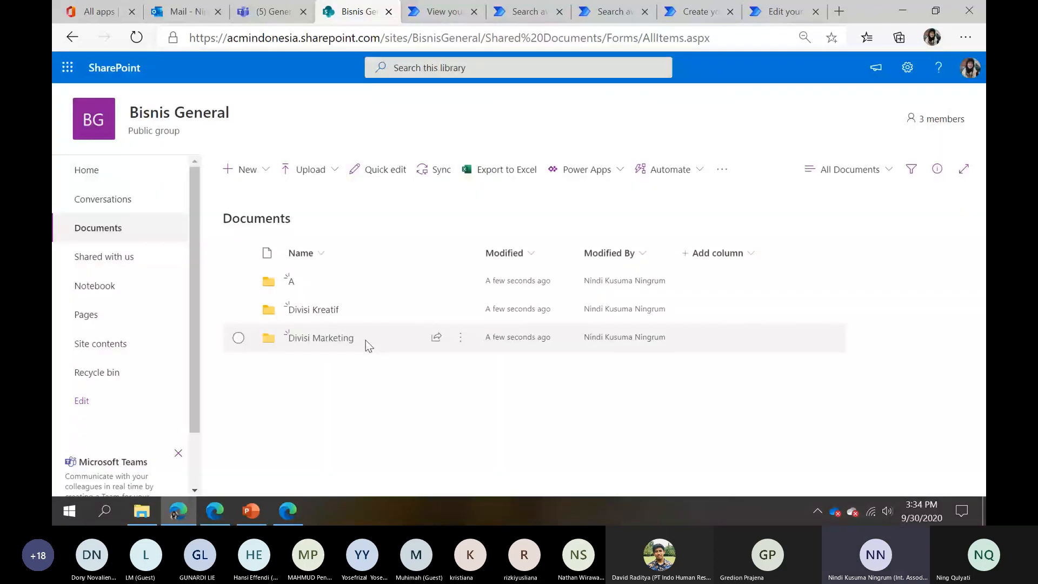
View the access settings of the Divisi Kreatif folder, close them and switch to the Teams meeting window
left_click(460, 308)
left_click(487, 236)
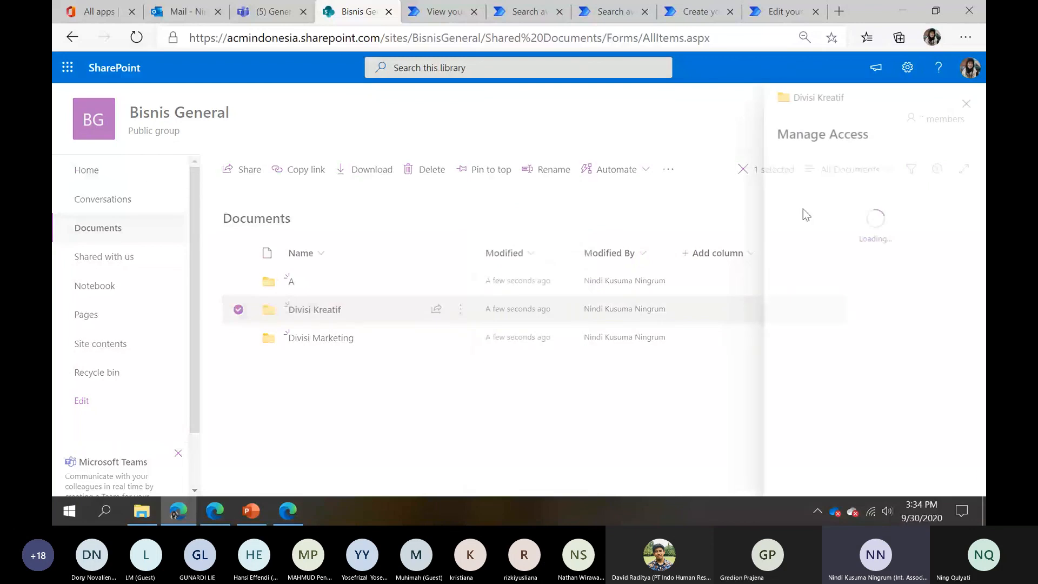
left_click(686, 453)
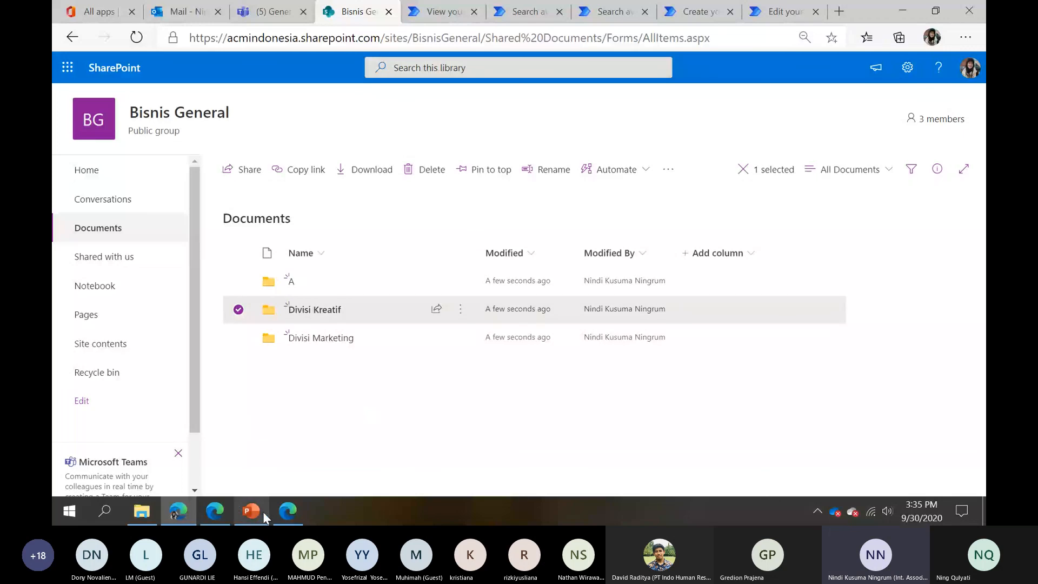
left_click(202, 505)
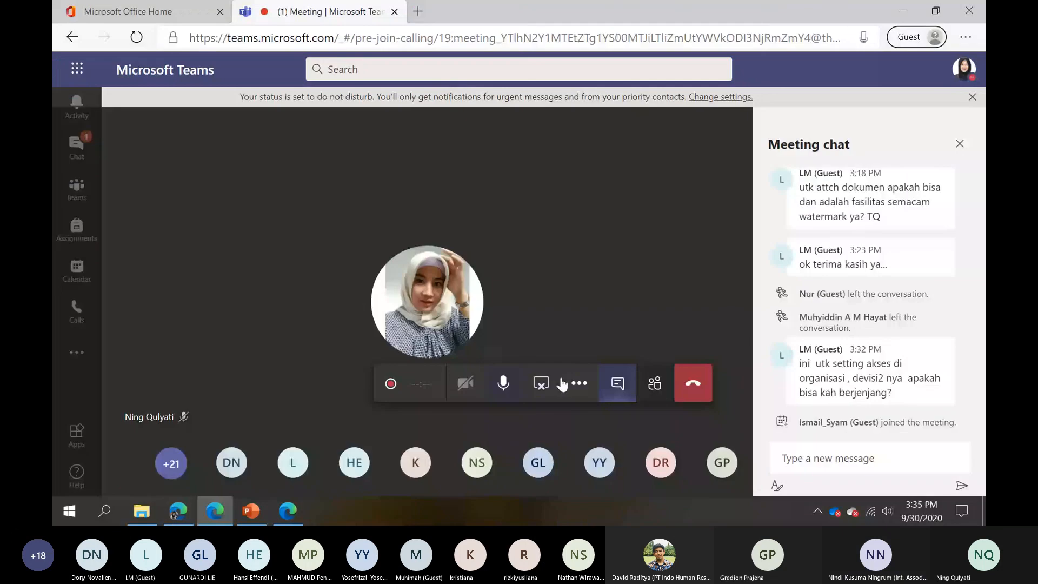